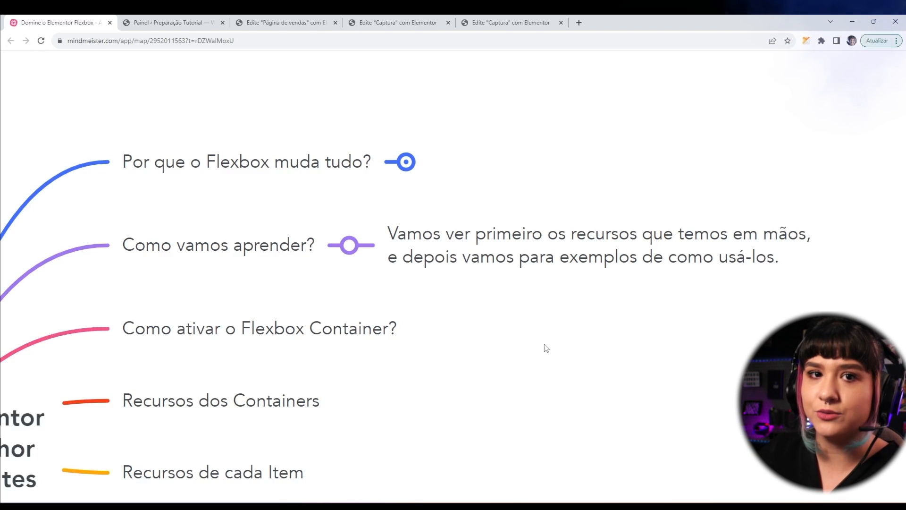
Open the Teste page from the WordPress pages list in the Elementor editor and show the available container structures
{"action": "left_click", "coordinate": [211, 350]}
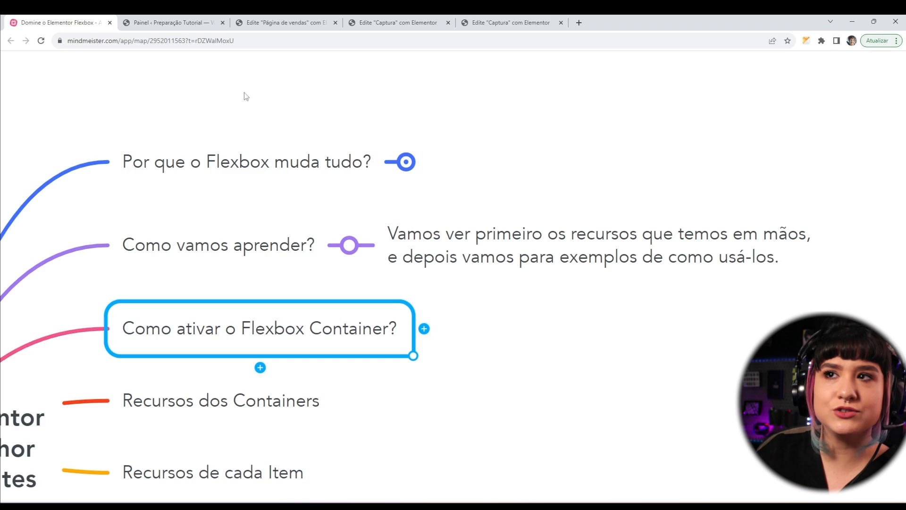
{"action": "left_click", "coordinate": [182, 22]}
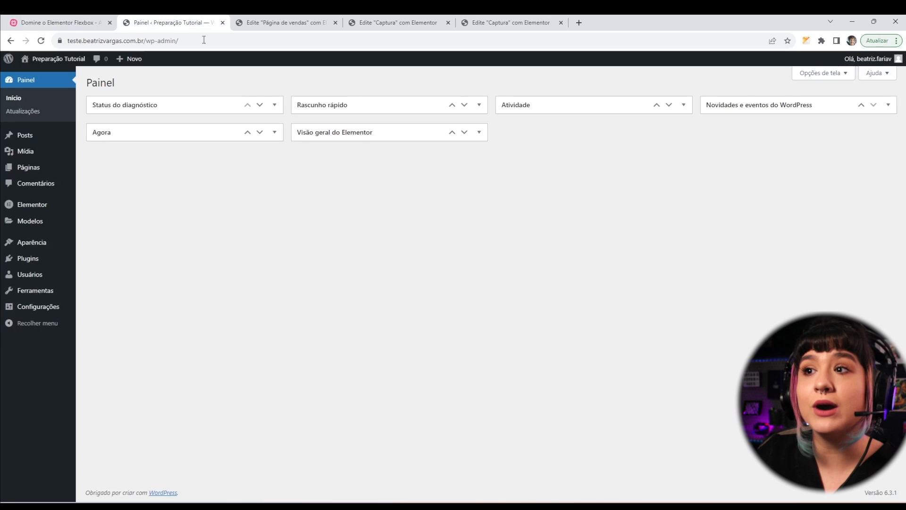
{"action": "left_click", "coordinate": [29, 171]}
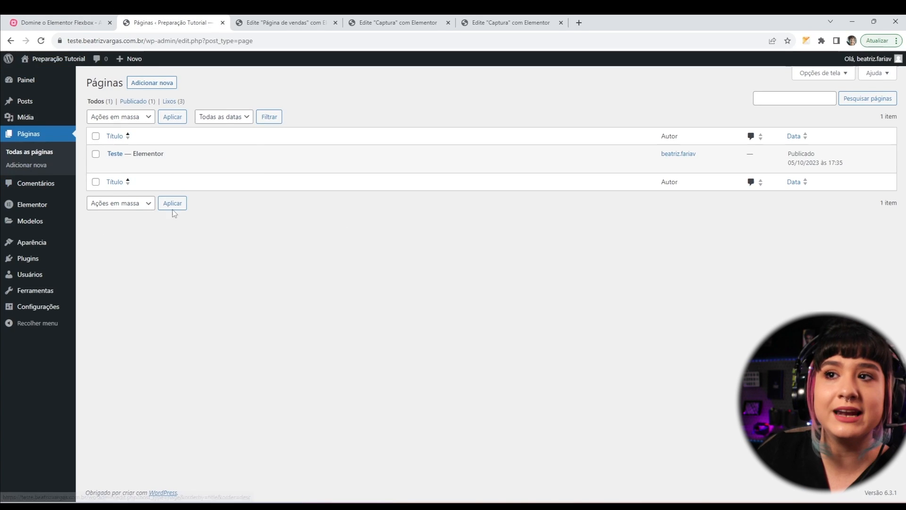
{"action": "left_click", "coordinate": [228, 166]}
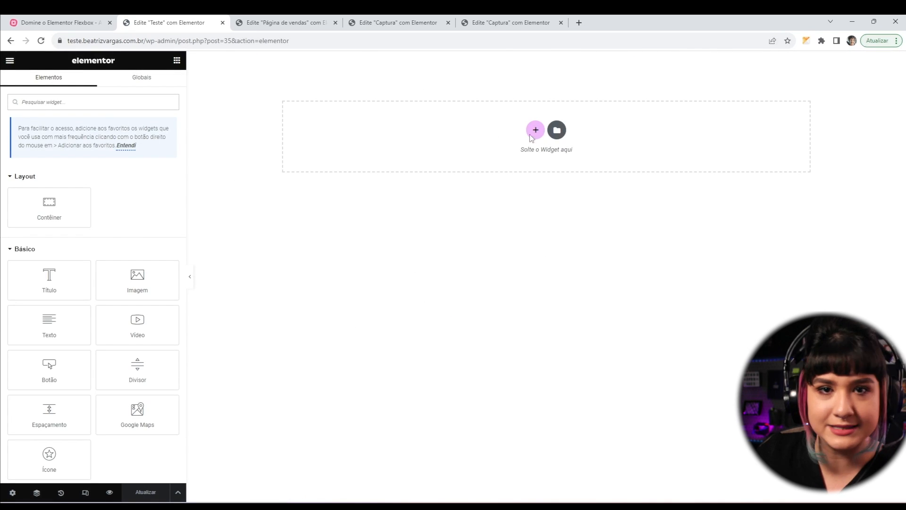
{"action": "left_click", "coordinate": [537, 132]}
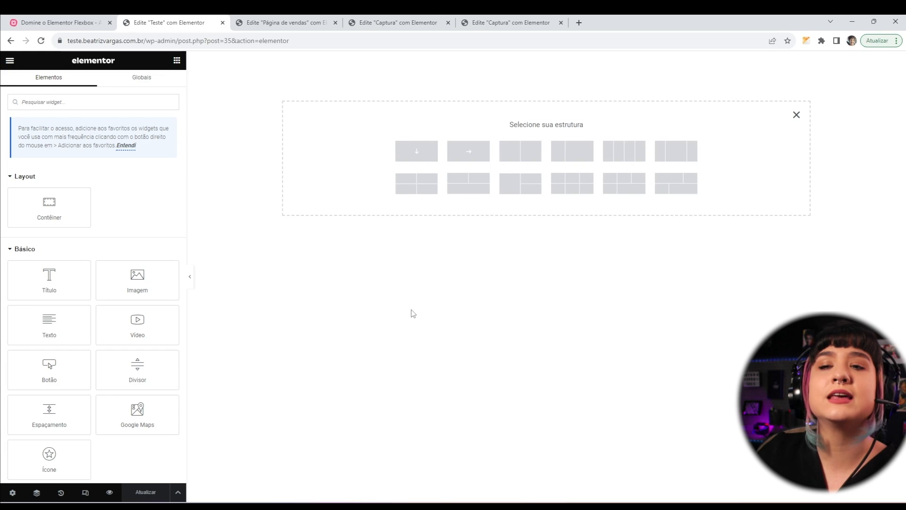
Exit the editor to the WordPress dashboard and open the Recursos section of Elementor's settings
{"action": "left_click", "coordinate": [10, 61]}
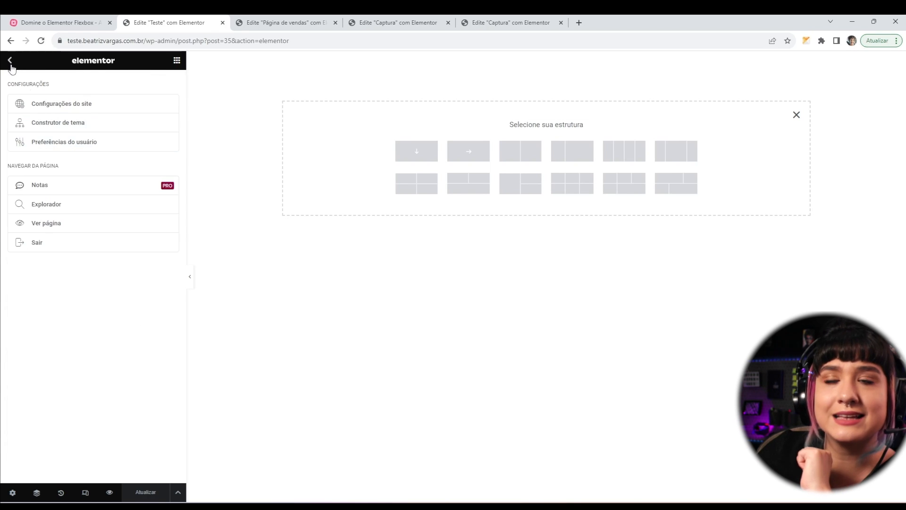
{"action": "left_click", "coordinate": [49, 249]}
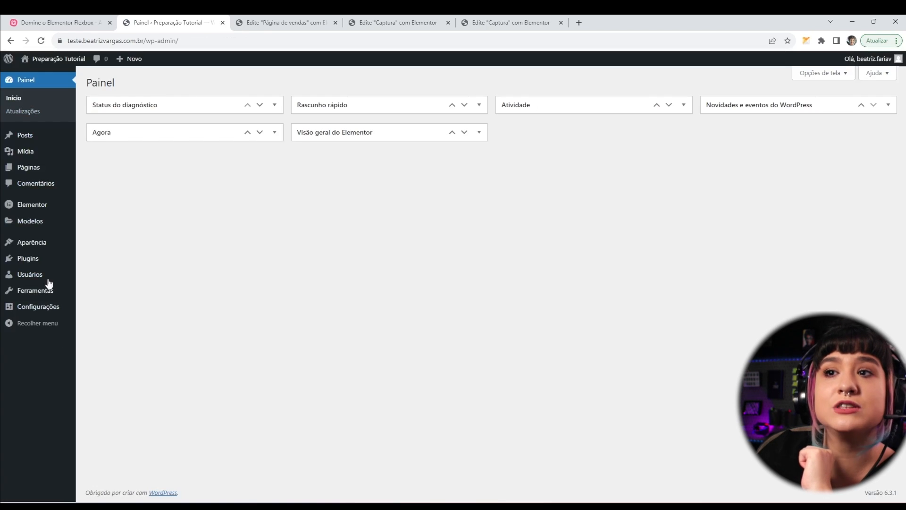
{"action": "mouse_move", "coordinate": [19, 213]}
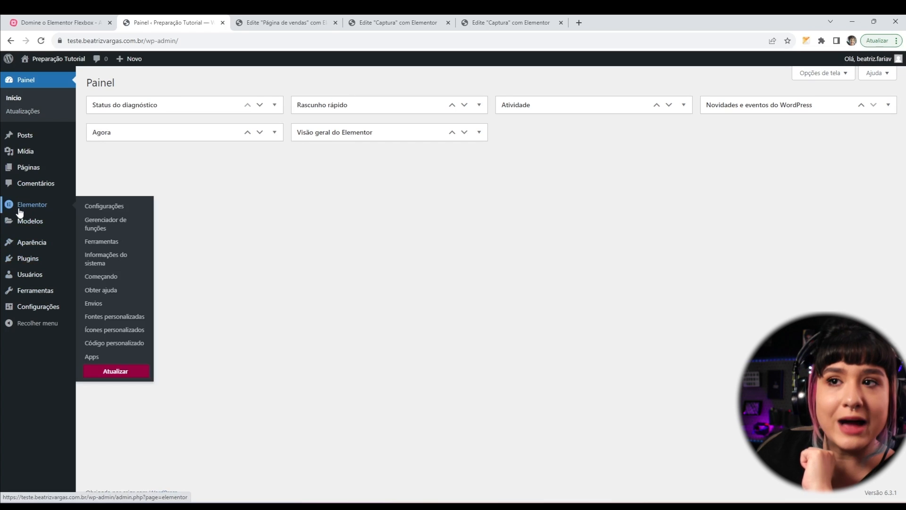
{"action": "left_click", "coordinate": [103, 208]}
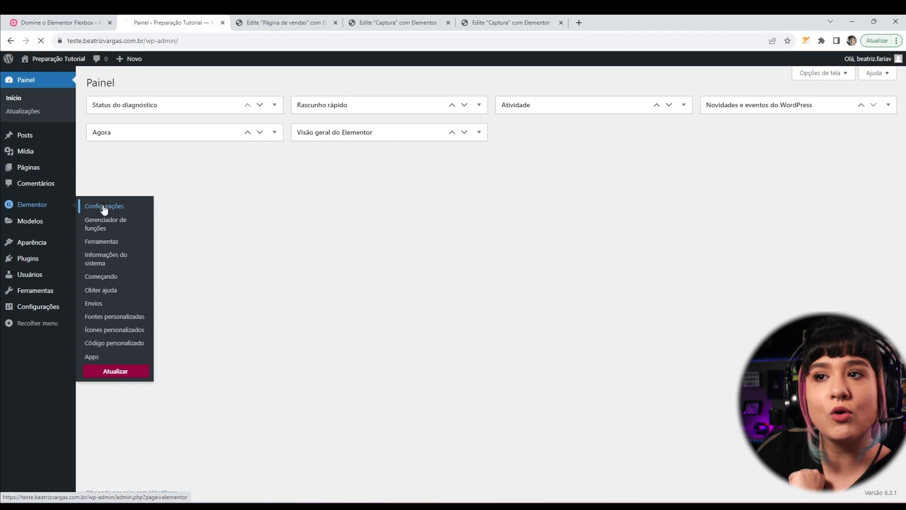
{"action": "left_click", "coordinate": [229, 112]}
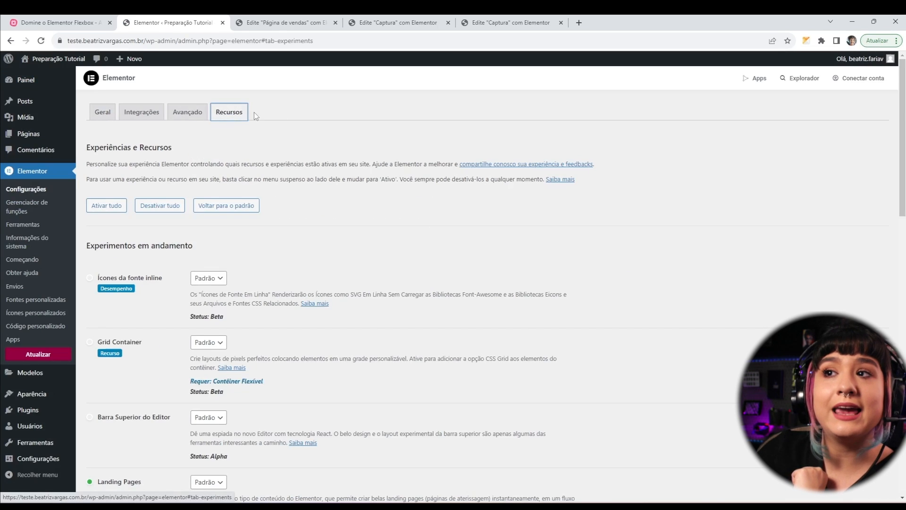
Set the Contêiner Flexível feature under Recursos estáveis to Ativo and save the changes
{"action": "scroll", "coordinate": [257, 372], "scroll_direction": "down", "scroll_amount": 15}
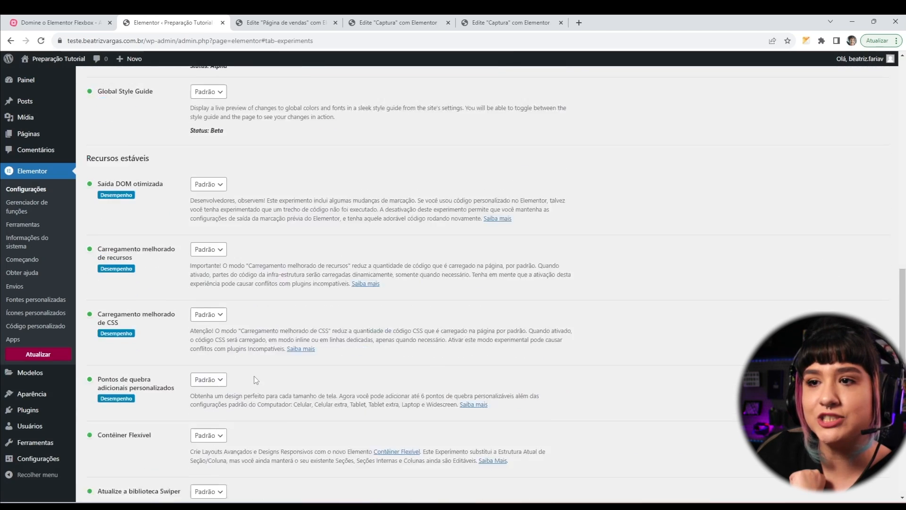
{"action": "scroll", "coordinate": [254, 375], "scroll_direction": "down", "scroll_amount": 5}
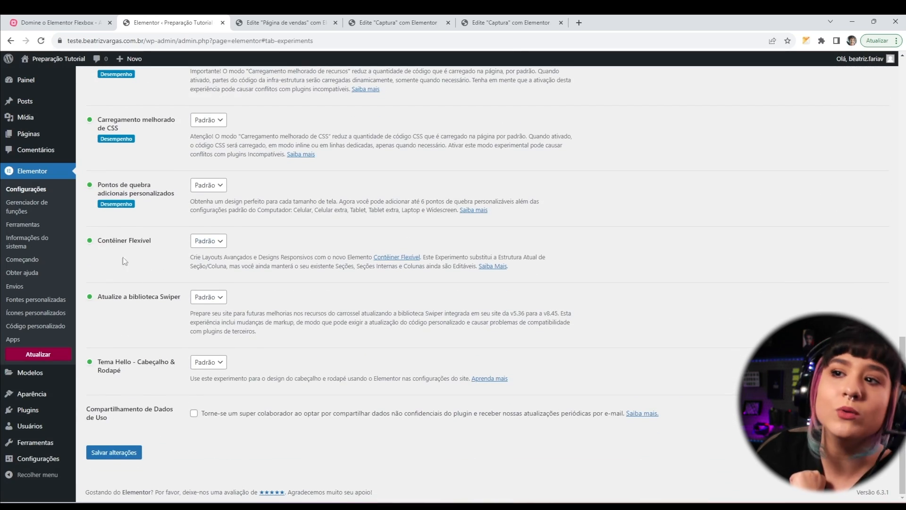
{"action": "scroll", "coordinate": [109, 317], "scroll_direction": "up", "scroll_amount": 4}
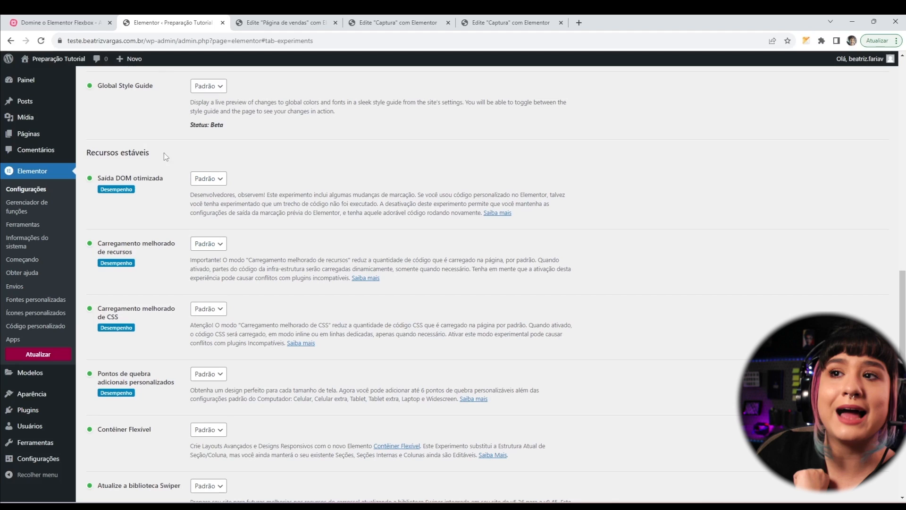
{"action": "left_click_drag", "start_coordinate": [163, 152], "coordinate": [83, 153]}
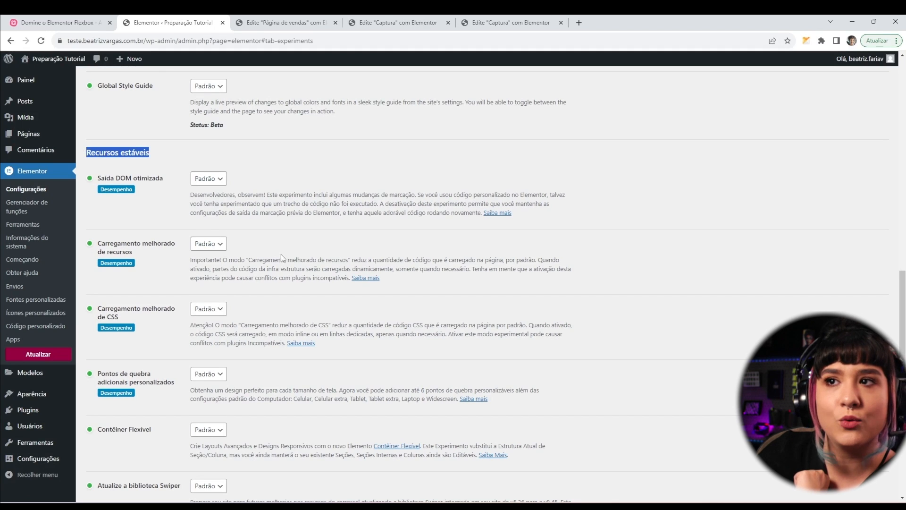
{"action": "scroll", "coordinate": [184, 332], "scroll_direction": "down", "scroll_amount": 2}
{"action": "left_click", "coordinate": [201, 335]}
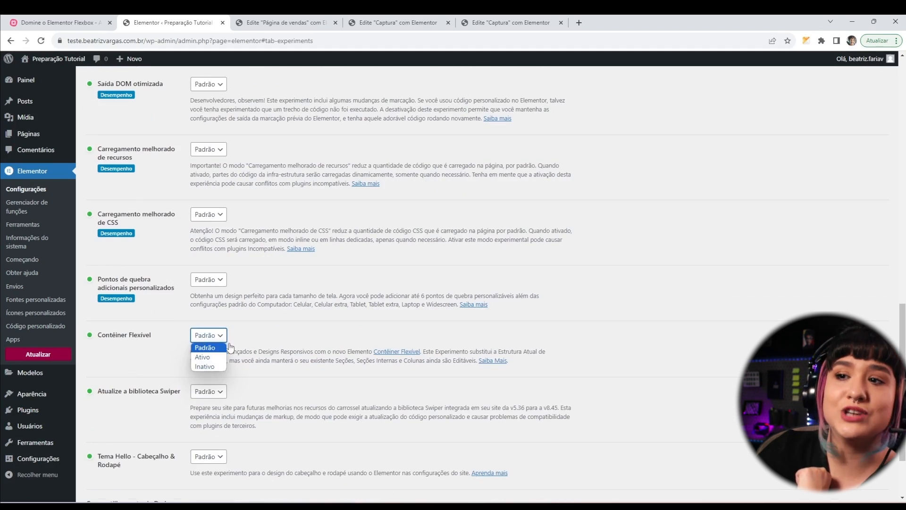
{"action": "left_click", "coordinate": [204, 358]}
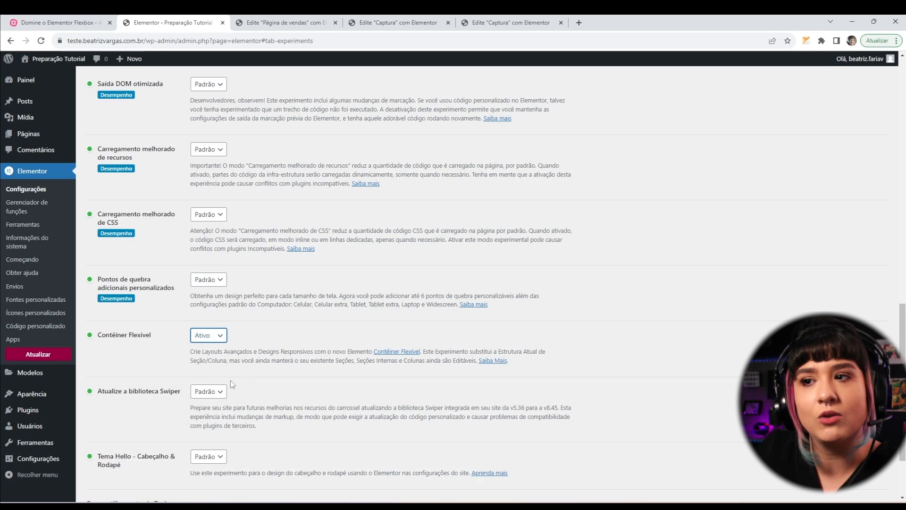
{"action": "scroll", "coordinate": [193, 412], "scroll_direction": "down", "scroll_amount": 2}
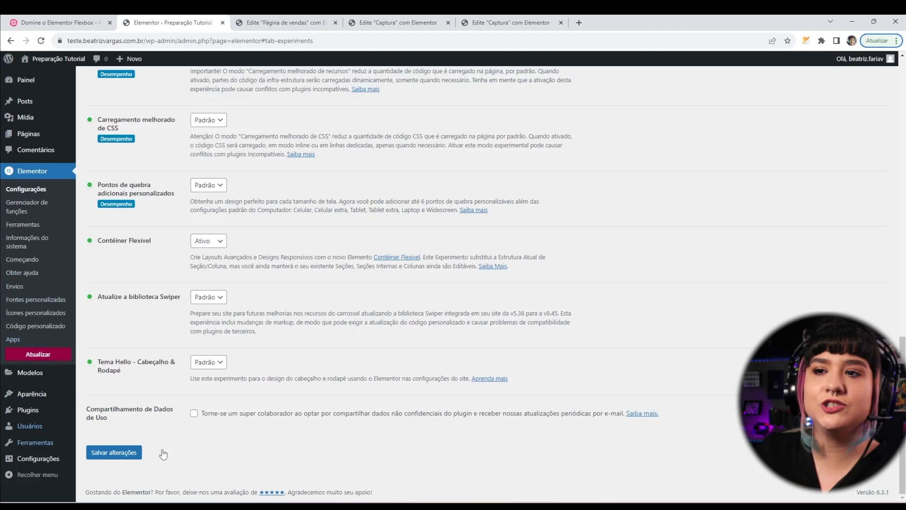
{"action": "left_click", "coordinate": [118, 455]}
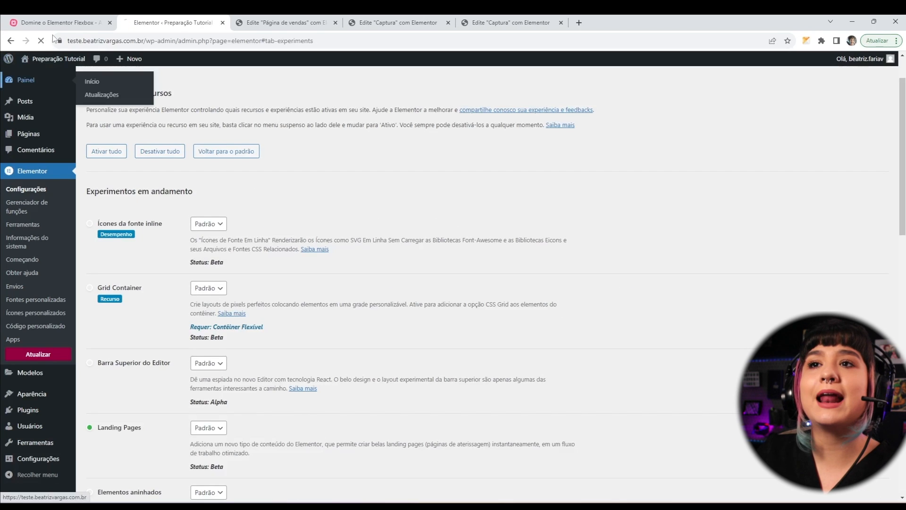
Return to the WordPress dashboard and look over the mind map topics on container and item resources
{"action": "left_click", "coordinate": [26, 80]}
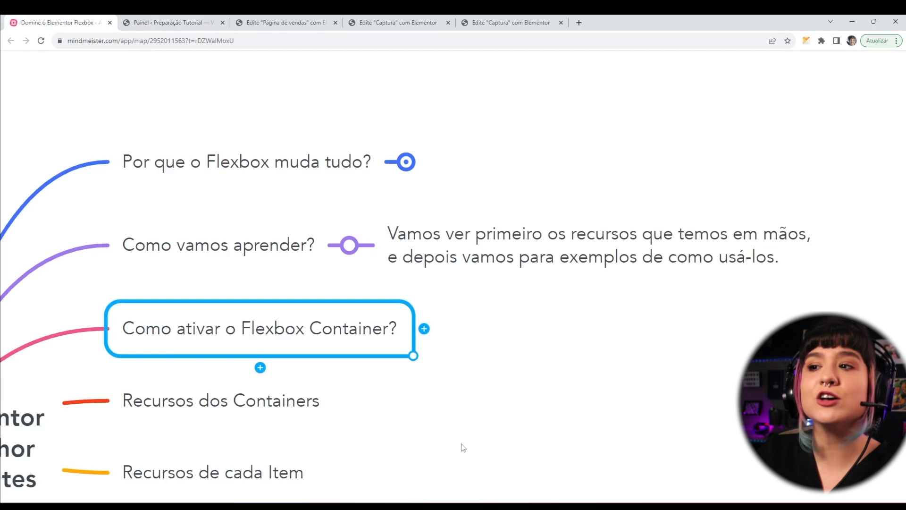
{"action": "scroll", "coordinate": [462, 448], "scroll_direction": "down", "scroll_amount": 4}
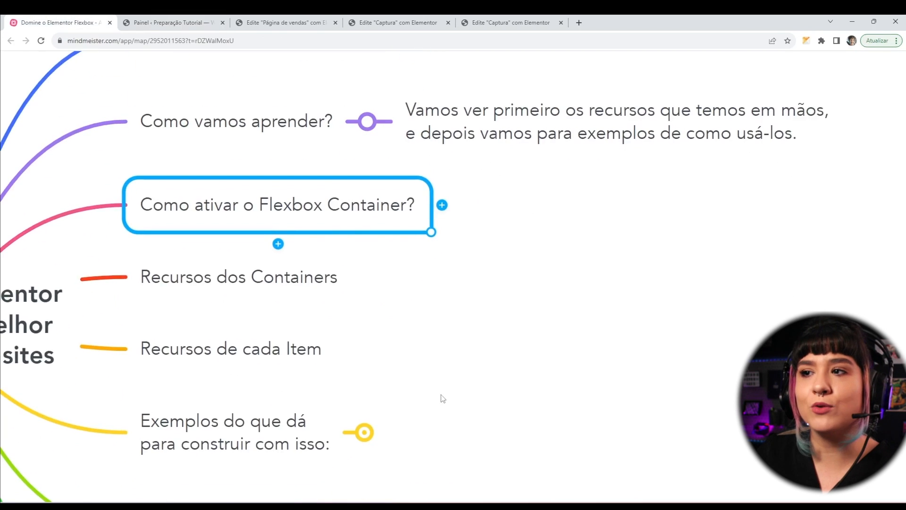
{"action": "key", "text": "Down"}
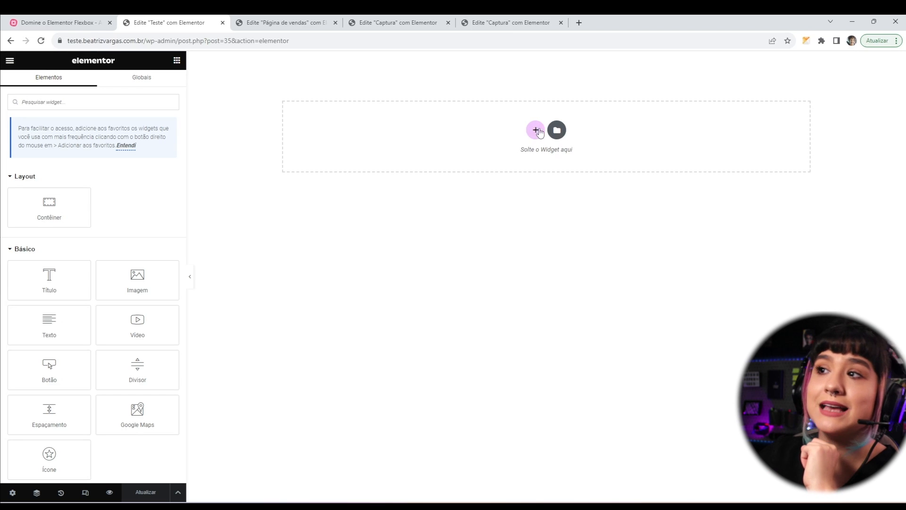
{"action": "left_click", "coordinate": [537, 130]}
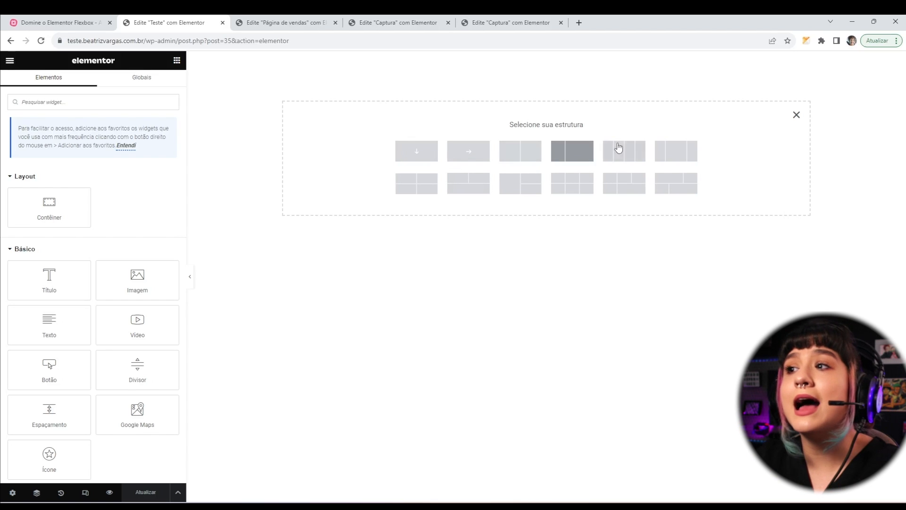
{"action": "left_click", "coordinate": [420, 189]}
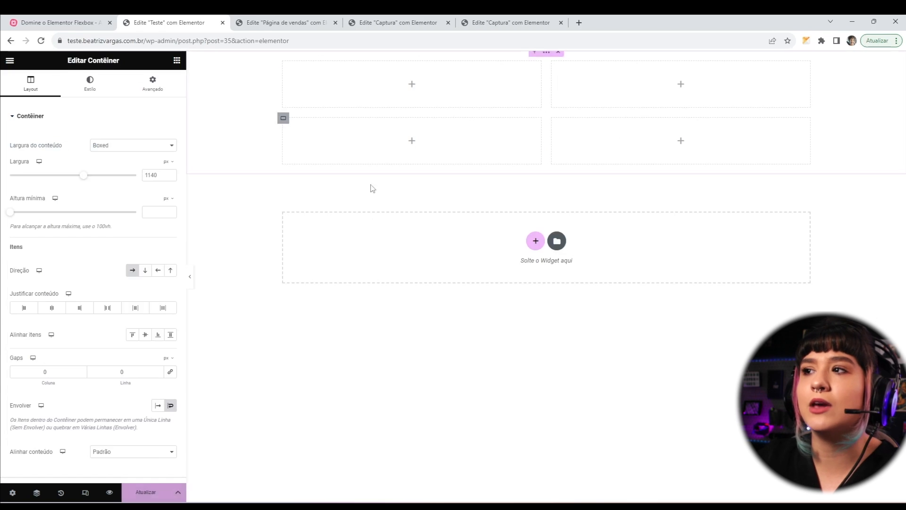
{"action": "left_click", "coordinate": [559, 52]}
{"action": "left_click", "coordinate": [535, 131]}
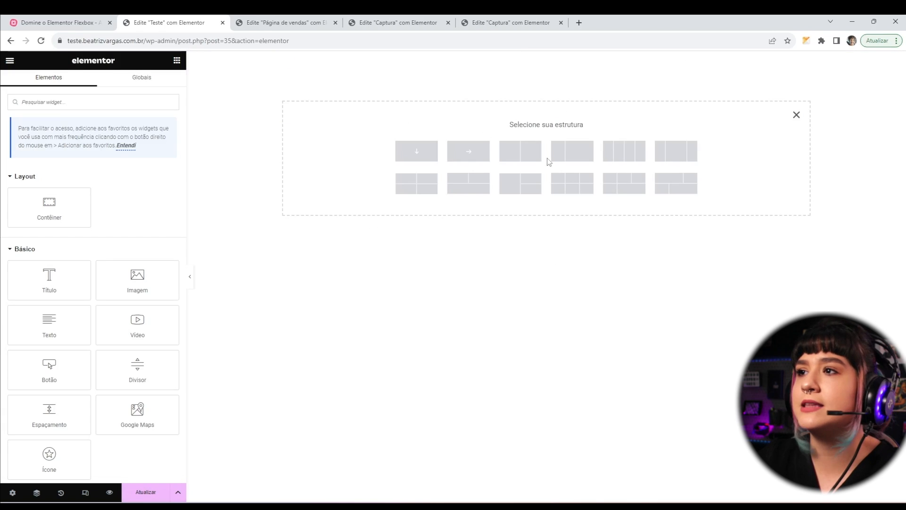
{"action": "left_click", "coordinate": [621, 150]}
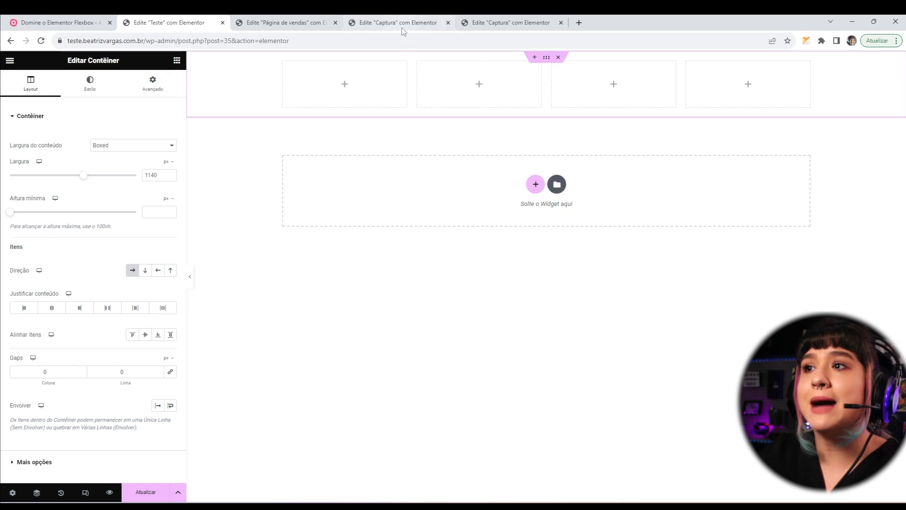
{"action": "left_click", "coordinate": [558, 57]}
Add a single container with column direction and Boxed content width to the Teste page
{"action": "left_click", "coordinate": [534, 127]}
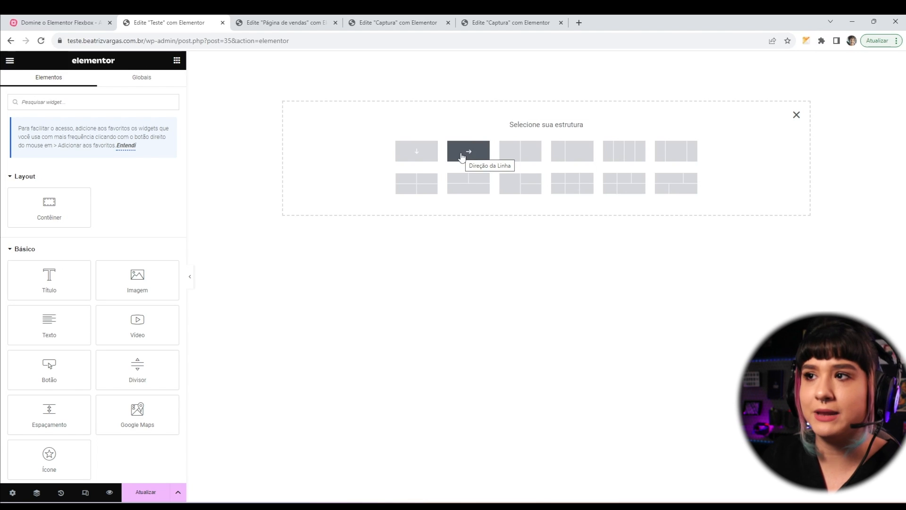
{"action": "left_click", "coordinate": [415, 155]}
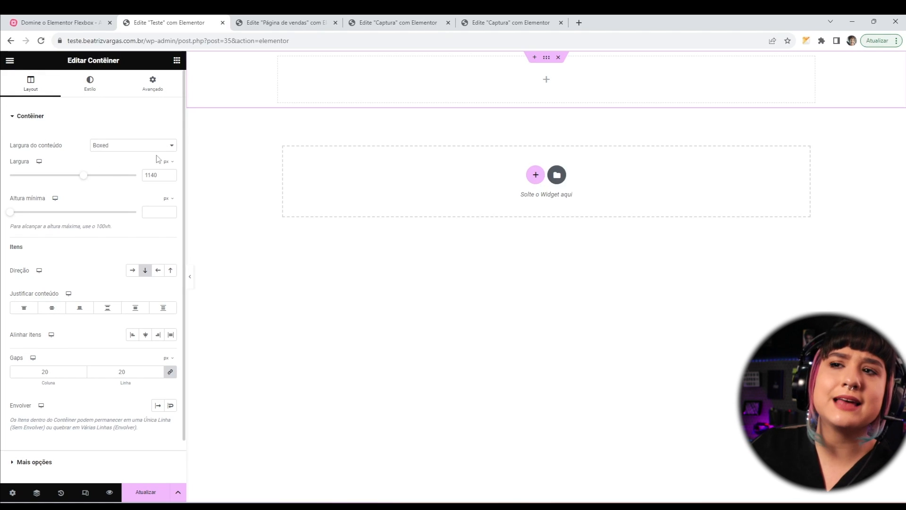
{"action": "left_click", "coordinate": [108, 146]}
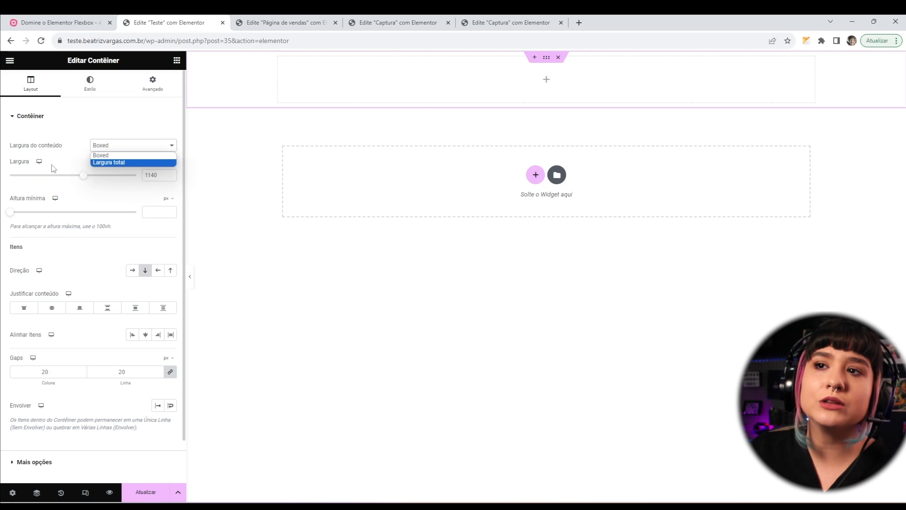
{"action": "left_click", "coordinate": [66, 155]}
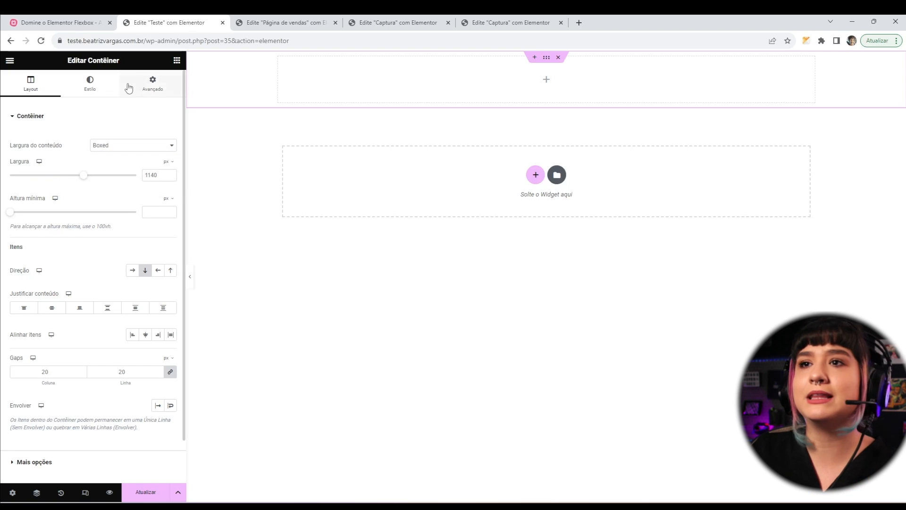
Give the container a classic background with black as its colour
{"action": "left_click", "coordinate": [91, 88]}
{"action": "left_click", "coordinate": [132, 158]}
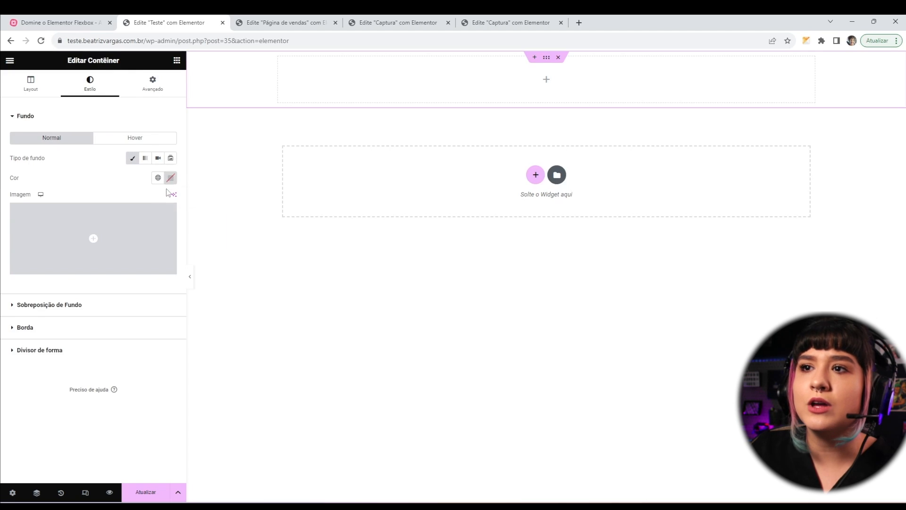
{"action": "left_click", "coordinate": [171, 177]}
{"action": "left_click", "coordinate": [75, 191]}
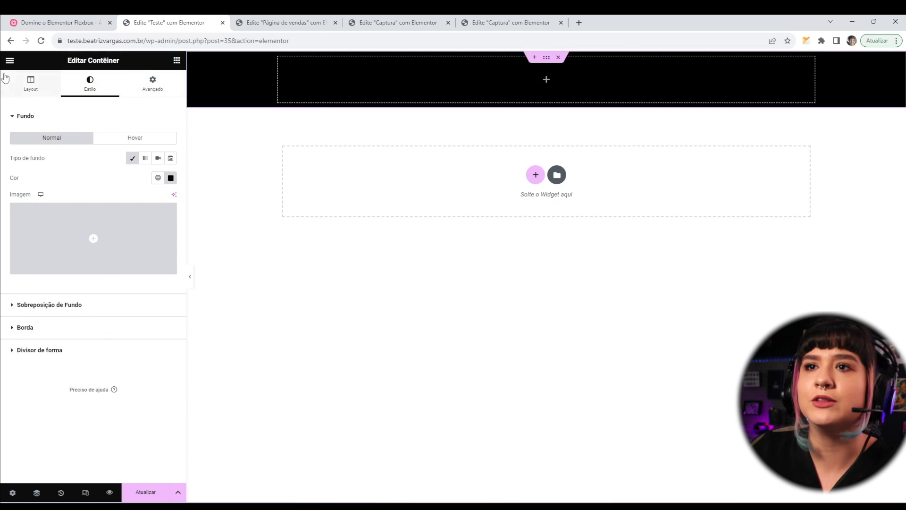
Unlink the container's padding, set top and bottom to 100 px with 0 at the sides, and return to its layout settings
{"action": "left_click", "coordinate": [153, 85]}
{"action": "left_click", "coordinate": [170, 185]}
{"action": "left_click_drag", "start_coordinate": [37, 187], "coordinate": [1, 189]}
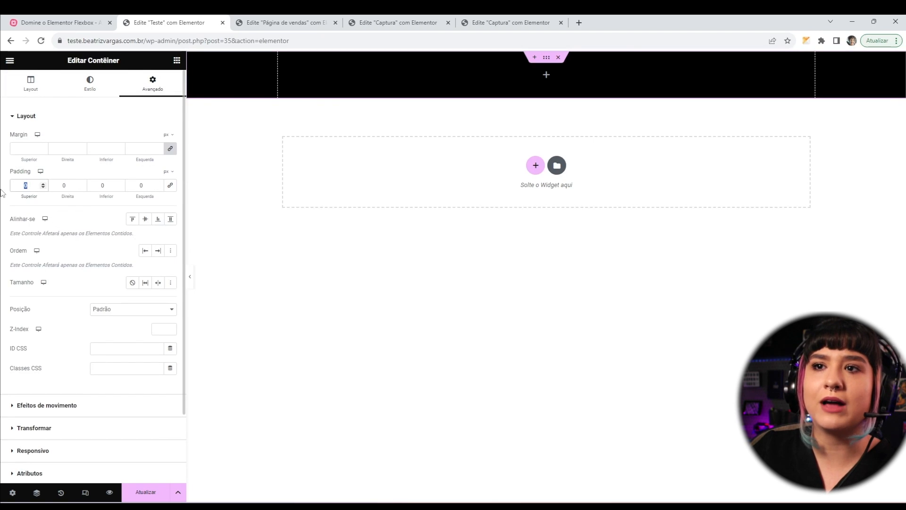
{"action": "type", "text": "100"}
{"action": "key", "text": "Tab"}
{"action": "key", "text": "Tab"}
{"action": "type", "text": "100"}
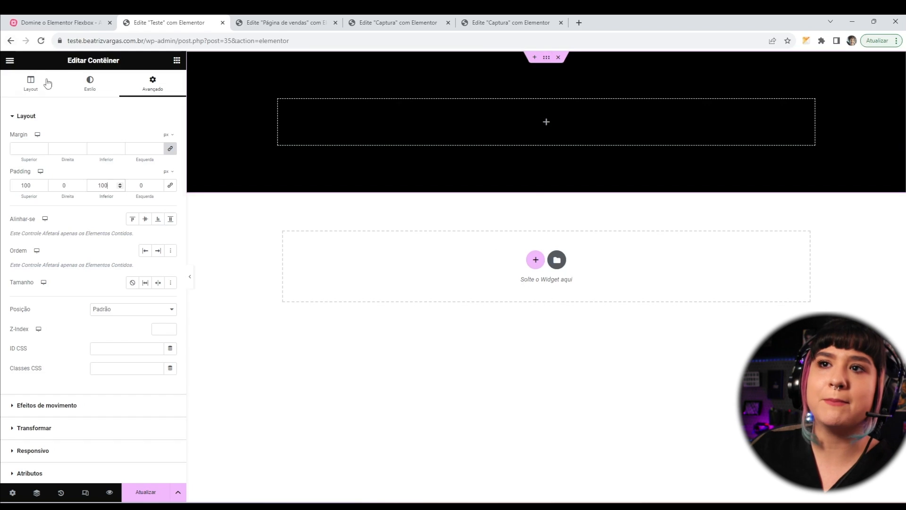
{"action": "left_click", "coordinate": [37, 91]}
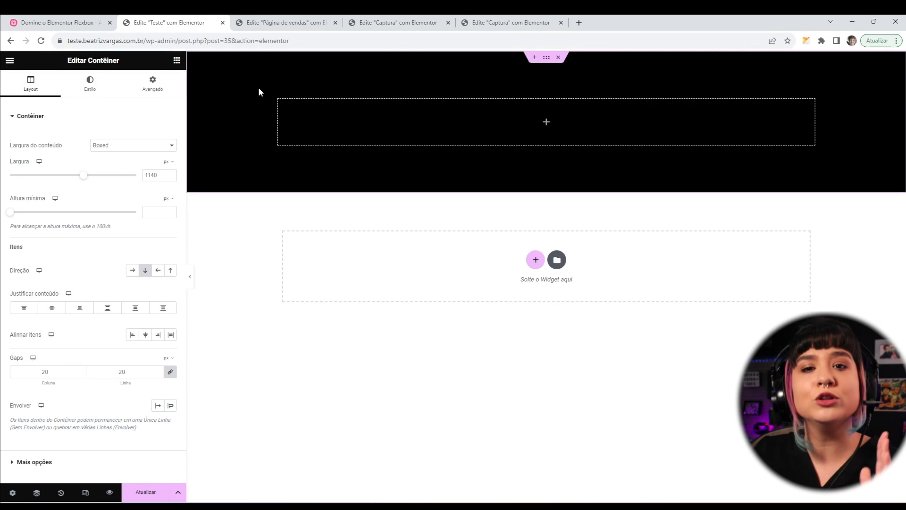
Switch to the "Página de vendas" page in Elementor and examine how its sections are laid out
{"action": "left_click", "coordinate": [264, 22]}
{"action": "scroll", "coordinate": [397, 354], "scroll_direction": "up", "scroll_amount": 5}
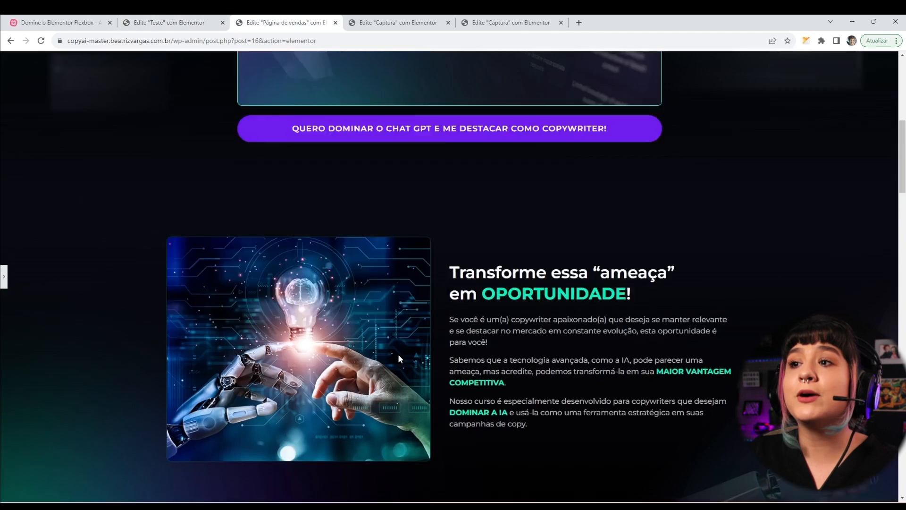
Show page rulers over the sales page and place two vertical guides at the outer edges of the image-and-text section's content
{"action": "scroll", "coordinate": [397, 359], "scroll_direction": "up", "scroll_amount": 8}
{"action": "scroll", "coordinate": [370, 332], "scroll_direction": "down", "scroll_amount": 9}
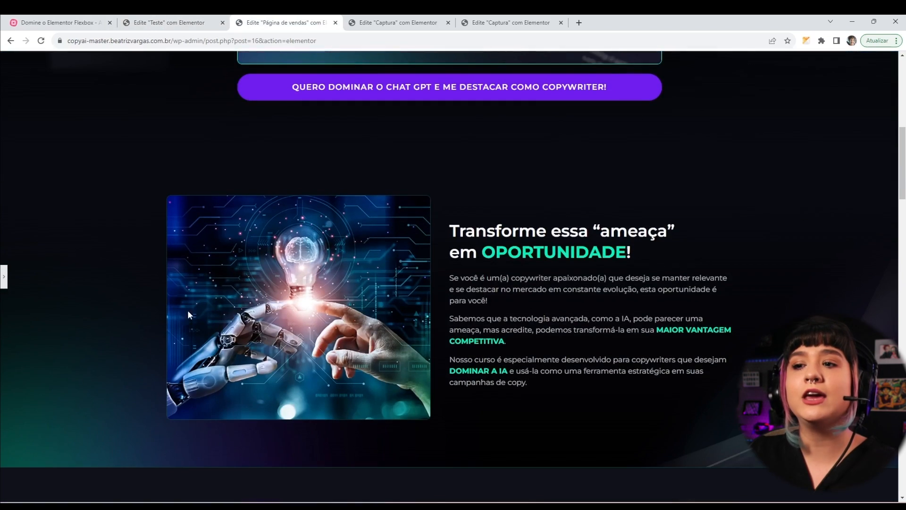
{"action": "scroll", "coordinate": [172, 245], "scroll_direction": "down", "scroll_amount": 1}
{"action": "left_click", "coordinate": [806, 41]}
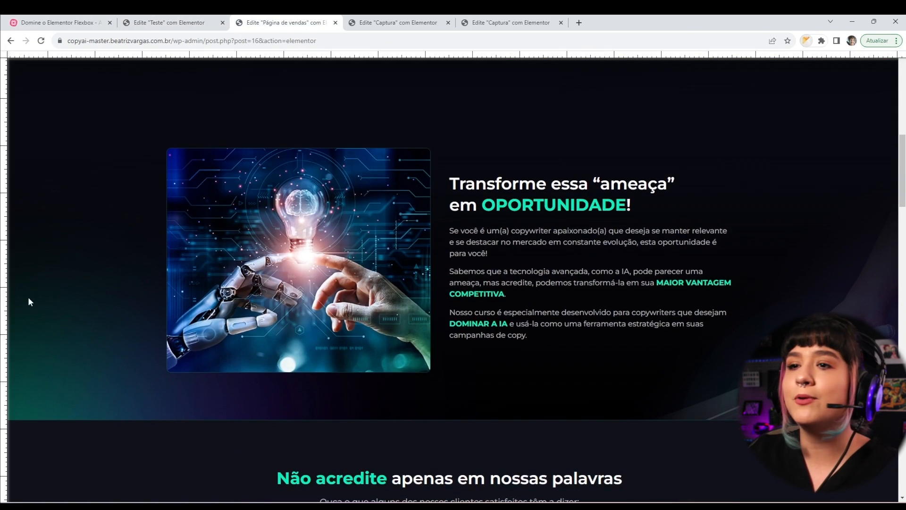
{"action": "left_click_drag", "start_coordinate": [6, 328], "coordinate": [166, 325]}
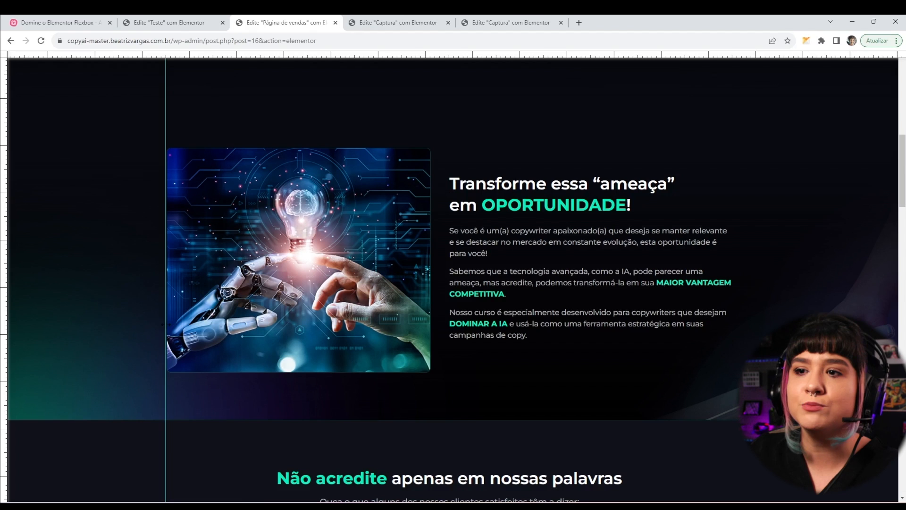
{"action": "left_click_drag", "start_coordinate": [7, 366], "coordinate": [732, 366]}
Examine how the testimonial, course carousel, investment, FAQ and footer sections align with the two vertical guides
{"action": "scroll", "coordinate": [269, 265], "scroll_direction": "down", "scroll_amount": 10}
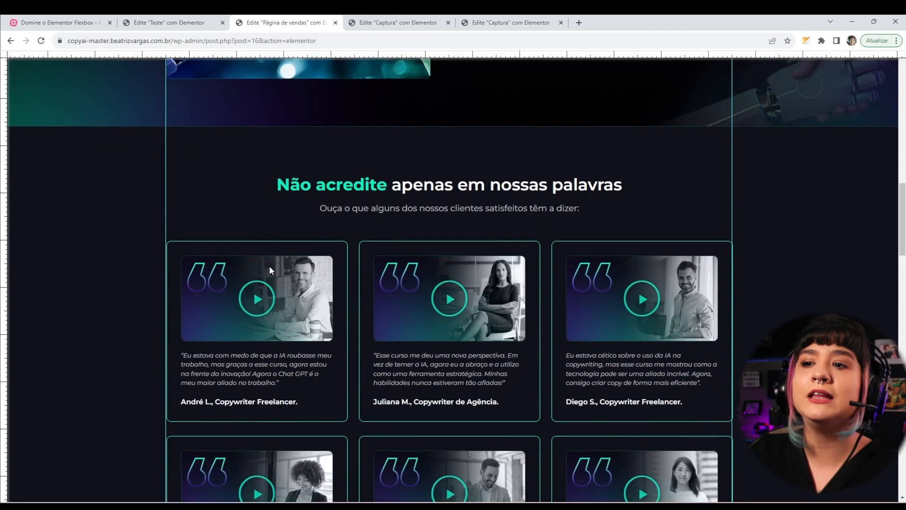
{"action": "scroll", "coordinate": [184, 280], "scroll_direction": "down", "scroll_amount": 6}
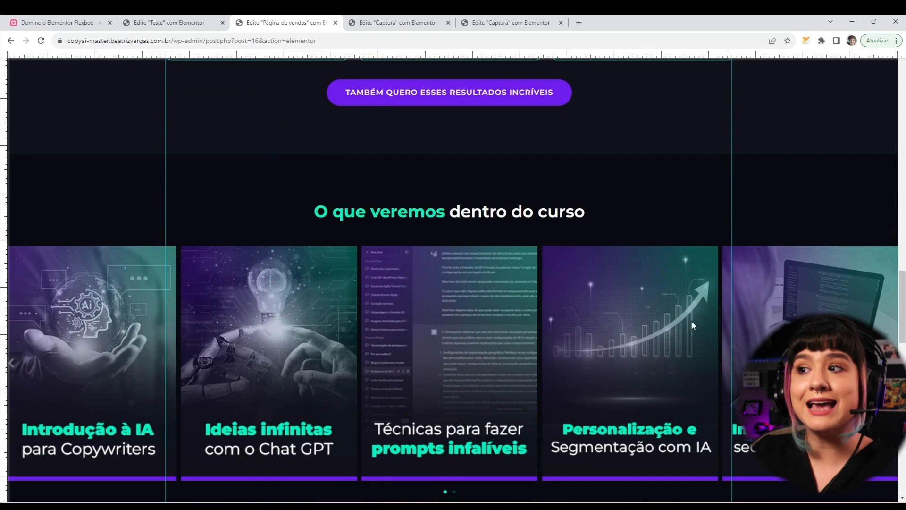
{"action": "scroll", "coordinate": [154, 386], "scroll_direction": "down", "scroll_amount": 2}
{"action": "scroll", "coordinate": [154, 386], "scroll_direction": "down", "scroll_amount": 4}
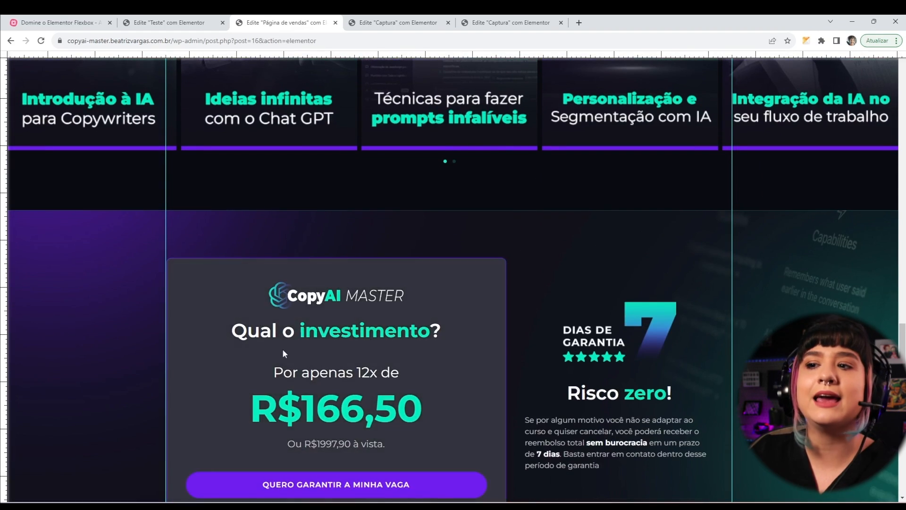
{"action": "scroll", "coordinate": [296, 469], "scroll_direction": "down", "scroll_amount": 8}
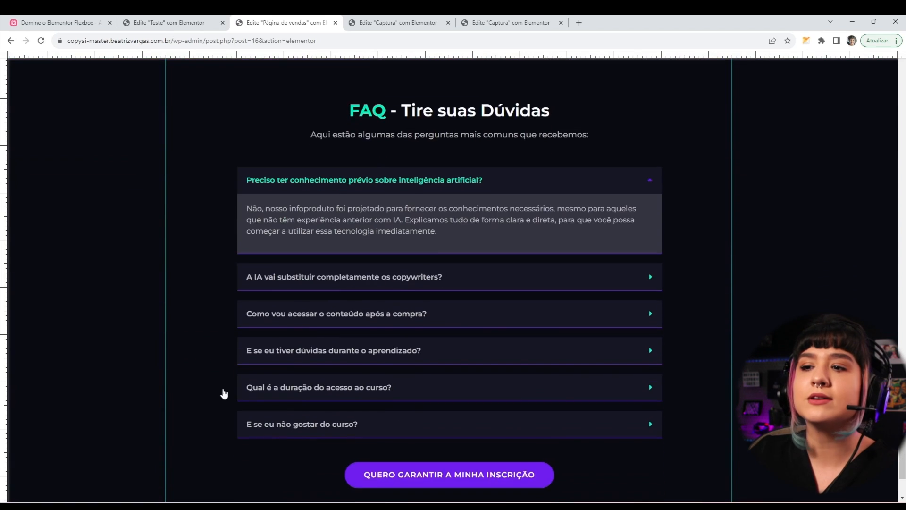
{"action": "scroll", "coordinate": [243, 484], "scroll_direction": "down", "scroll_amount": 2}
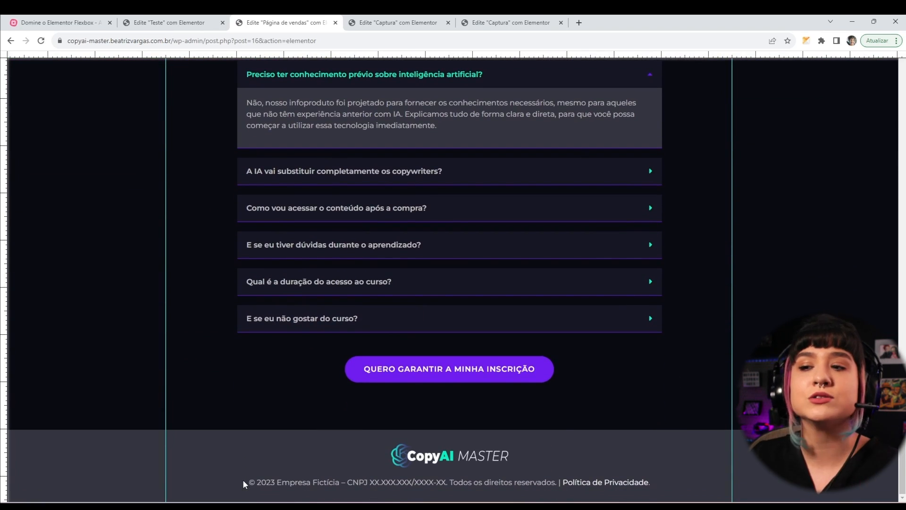
{"action": "scroll", "coordinate": [242, 480], "scroll_direction": "up", "scroll_amount": 5}
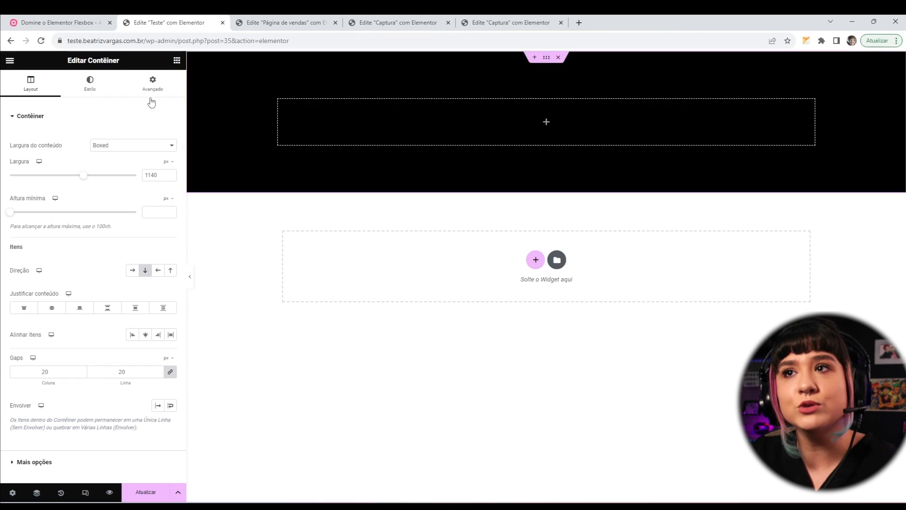
Switch back to the Teste page and set the container's content width to Largura total
{"action": "left_click", "coordinate": [167, 22]}
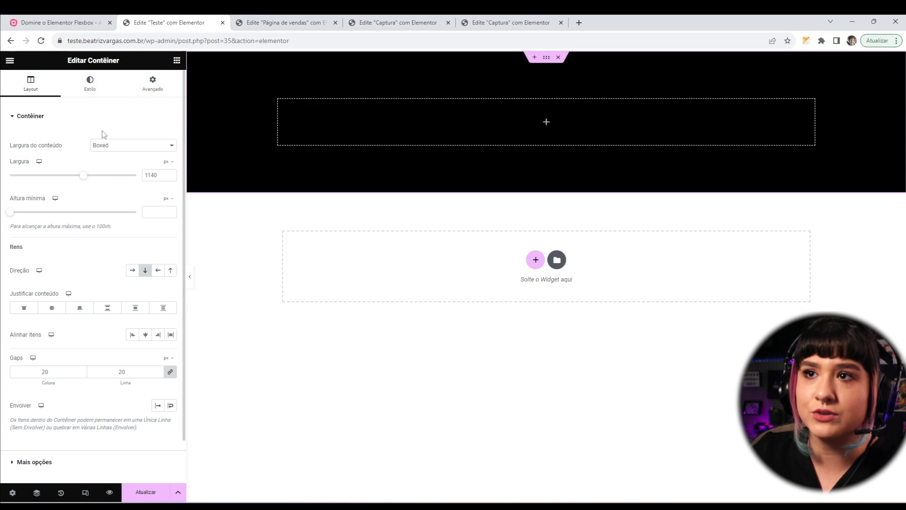
{"action": "left_click", "coordinate": [106, 149]}
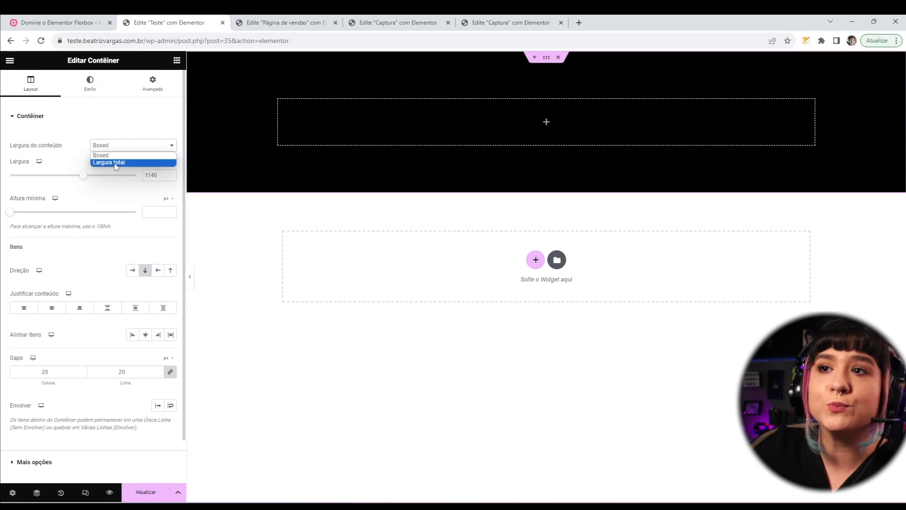
{"action": "left_click", "coordinate": [114, 164]}
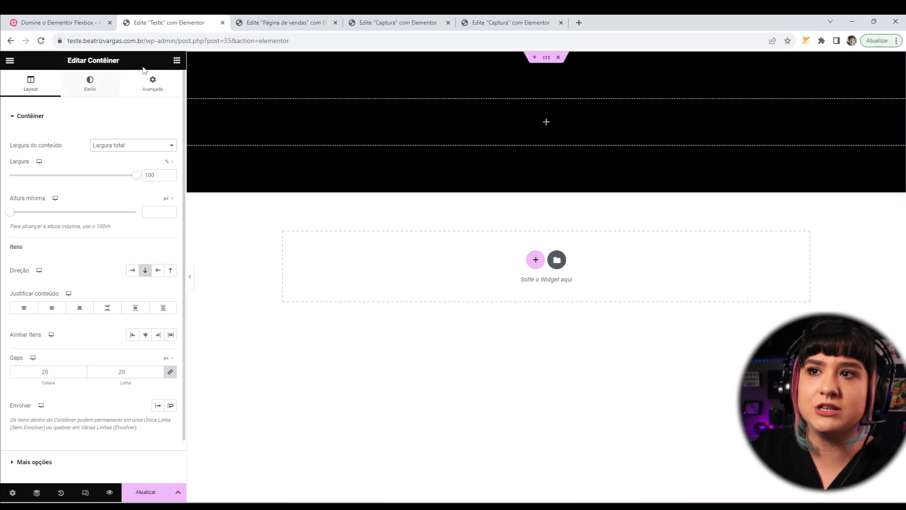
Switch to the "Página de vendas" page and compare the full-width course carousel with the boxed testimonial section
{"action": "left_click", "coordinate": [285, 22]}
{"action": "scroll", "coordinate": [267, 325], "scroll_direction": "up", "scroll_amount": 15}
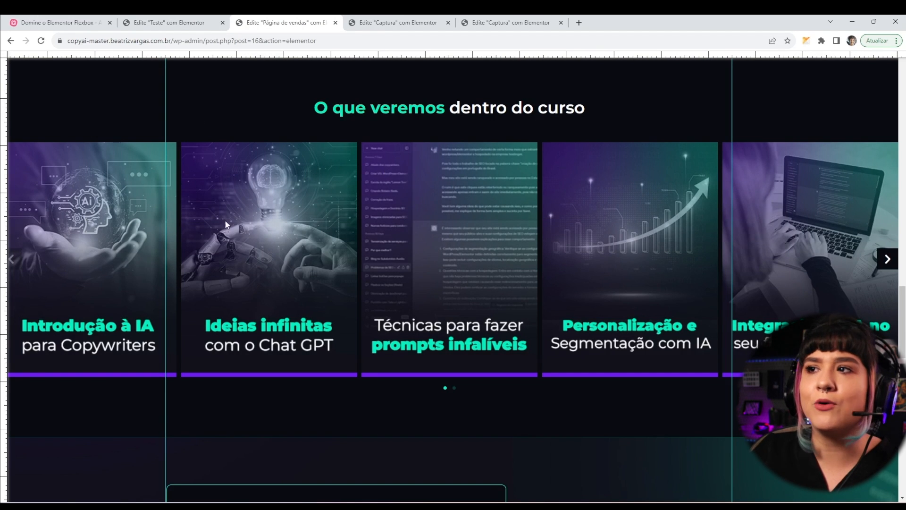
{"action": "scroll", "coordinate": [381, 388], "scroll_direction": "up", "scroll_amount": 5}
{"action": "scroll", "coordinate": [396, 409], "scroll_direction": "up", "scroll_amount": 2}
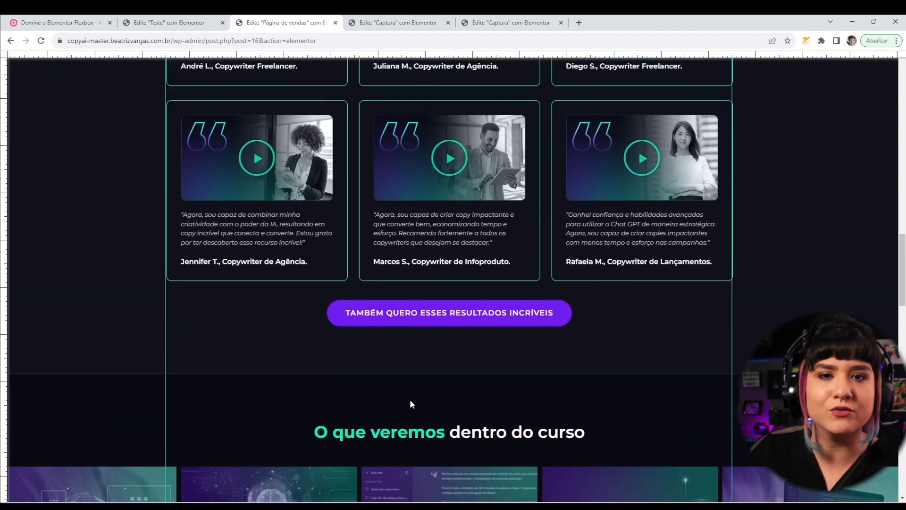
{"action": "scroll", "coordinate": [356, 395], "scroll_direction": "down", "scroll_amount": 4}
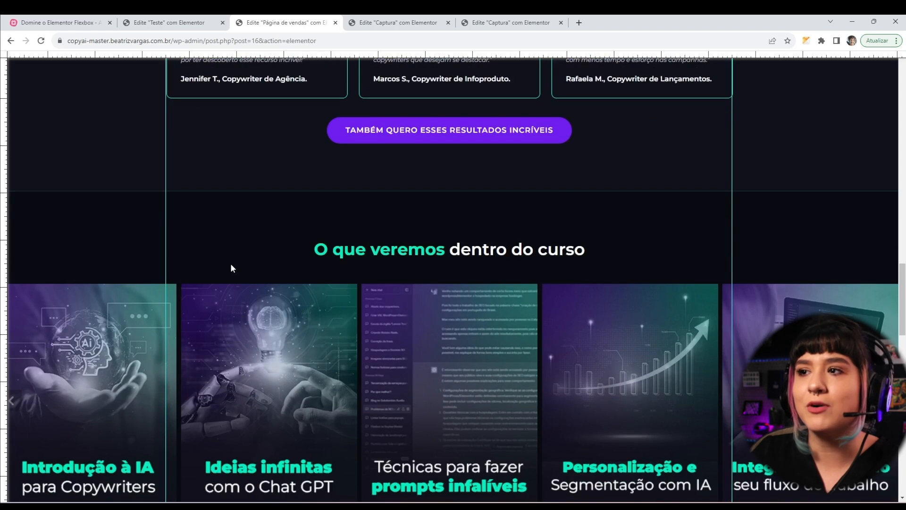
{"action": "scroll", "coordinate": [245, 326], "scroll_direction": "up", "scroll_amount": 6}
Return to the Teste page and set the container's content width to Boxed with a width of 1200 px
{"action": "left_click", "coordinate": [163, 22]}
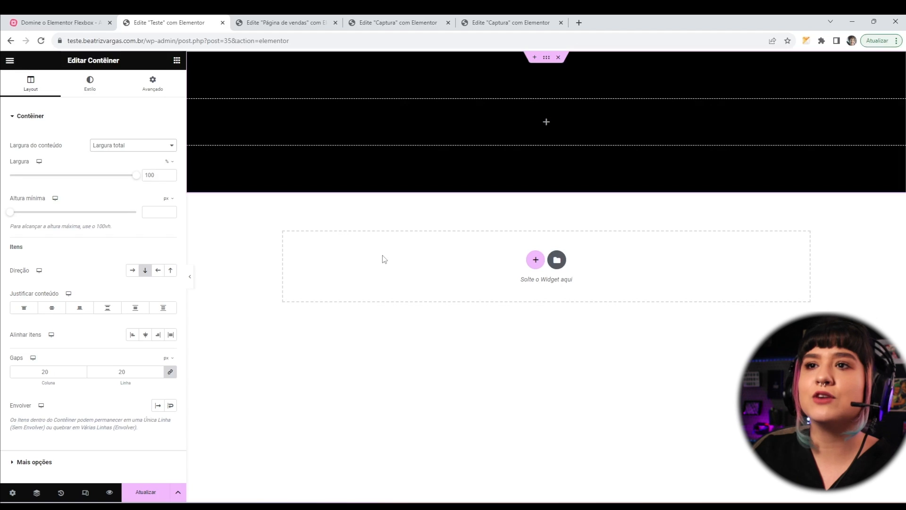
{"action": "left_click", "coordinate": [137, 146]}
{"action": "left_click", "coordinate": [114, 154]}
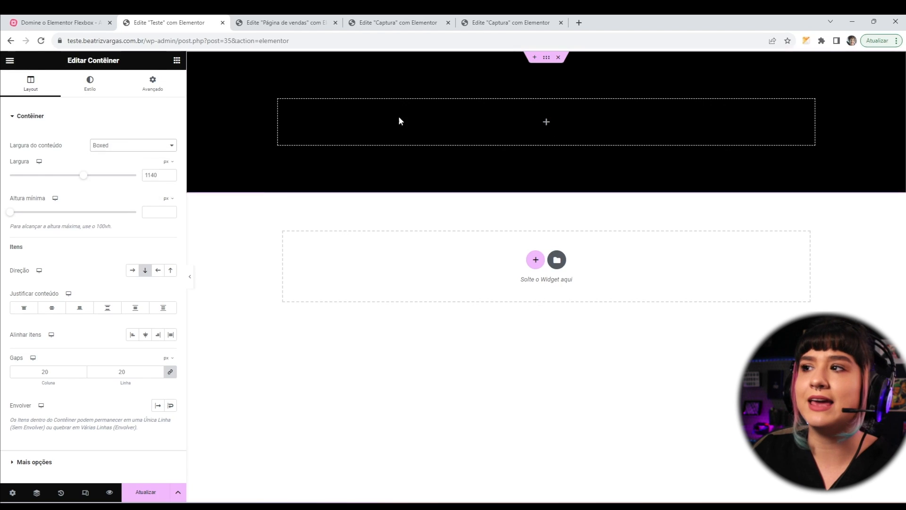
{"action": "mouse_move", "coordinate": [90, 177]}
{"action": "left_mouse_down"}
{"action": "mouse_move", "coordinate": [62, 178]}
{"action": "mouse_move", "coordinate": [117, 180]}
{"action": "mouse_move", "coordinate": [39, 183]}
{"action": "mouse_move", "coordinate": [86, 182]}
{"action": "left_mouse_up"}
{"action": "left_click_drag", "start_coordinate": [159, 176], "coordinate": [50, 180]}
{"action": "type", "text": "1200"}
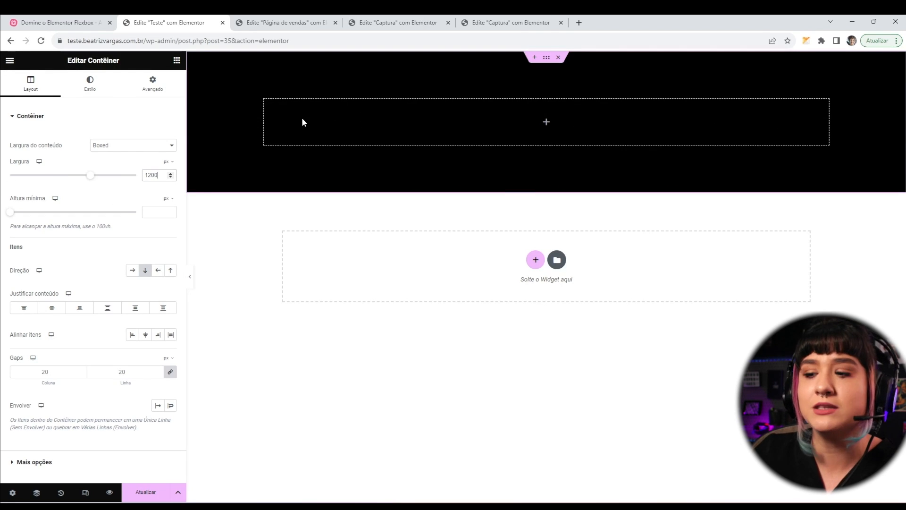
Try Largura total as the container's content width and restore it to Boxed
{"action": "left_click", "coordinate": [132, 151]}
{"action": "left_click", "coordinate": [120, 166]}
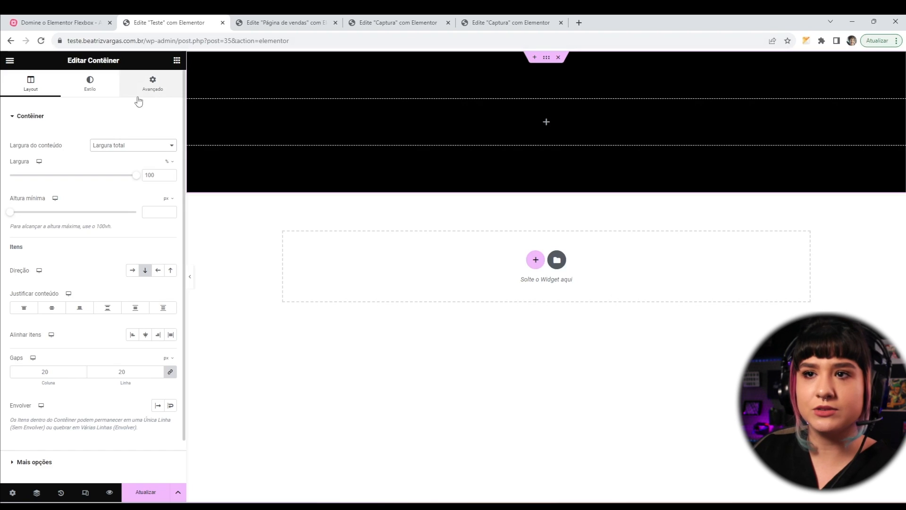
{"action": "left_click", "coordinate": [133, 145]}
{"action": "left_click", "coordinate": [113, 158]}
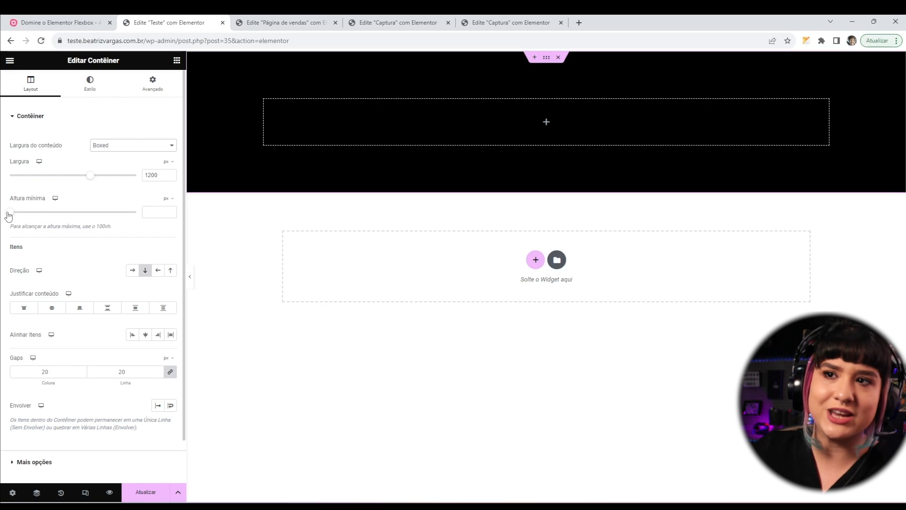
Set the container's minimum height to 360 px, change it to 100 vh, and check its extent on the page
{"action": "left_click_drag", "start_coordinate": [9, 213], "coordinate": [42, 225]}
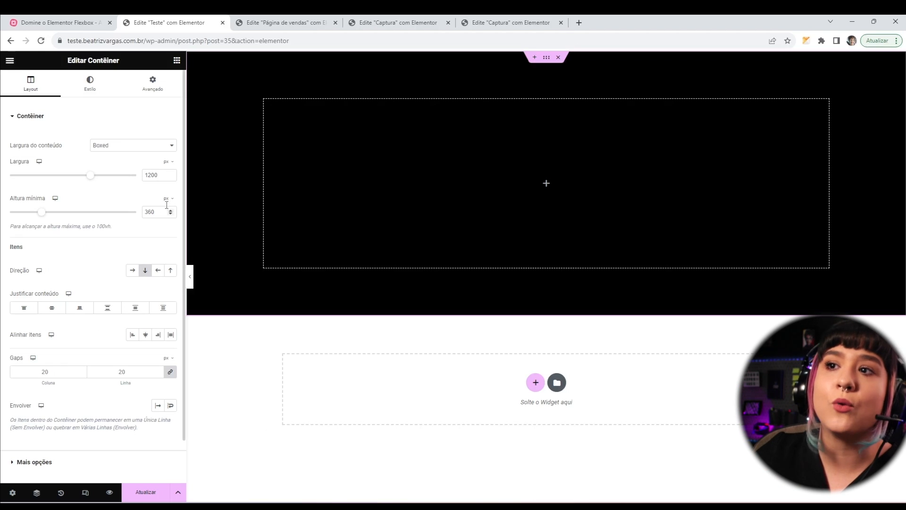
{"action": "left_click", "coordinate": [168, 199]}
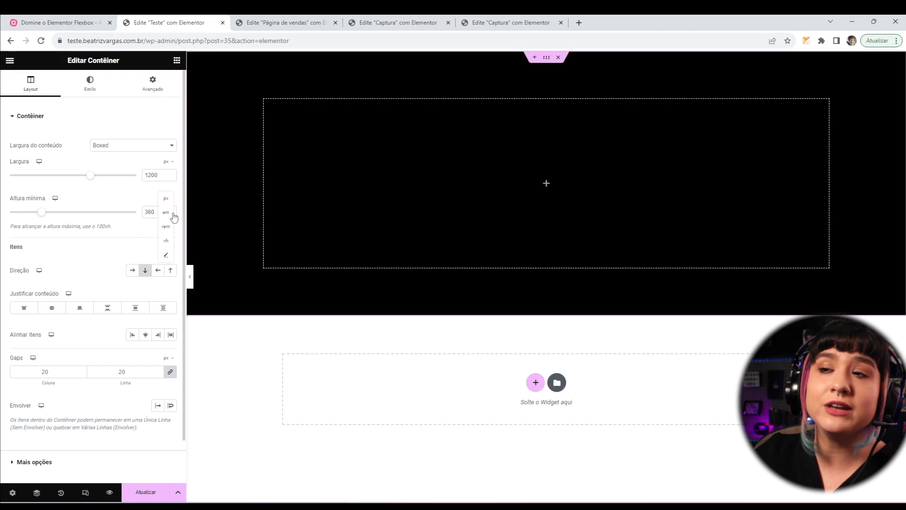
{"action": "left_click", "coordinate": [167, 242]}
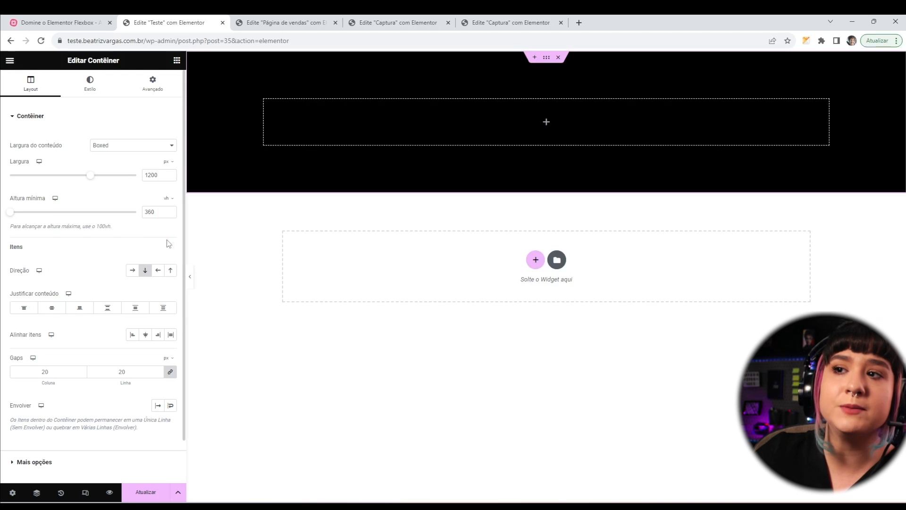
{"action": "type", "text": "100"}
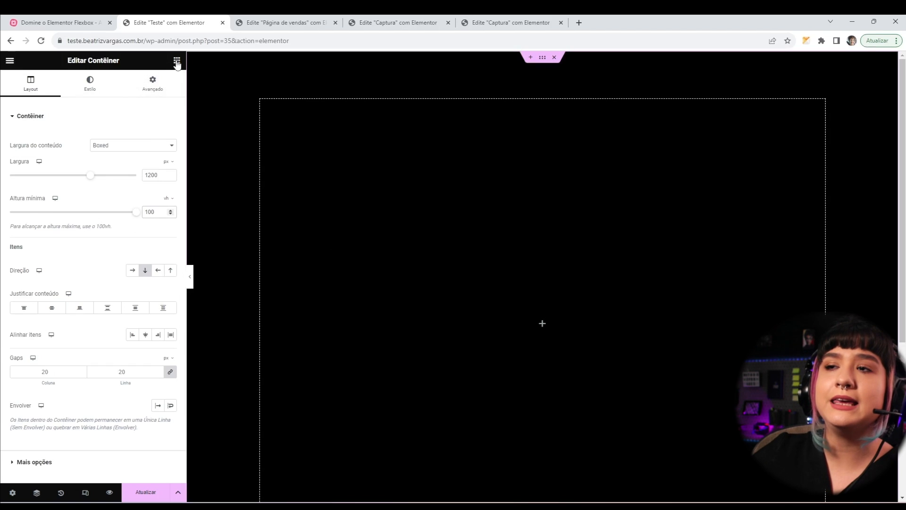
{"action": "scroll", "coordinate": [263, 415], "scroll_direction": "down", "scroll_amount": 3}
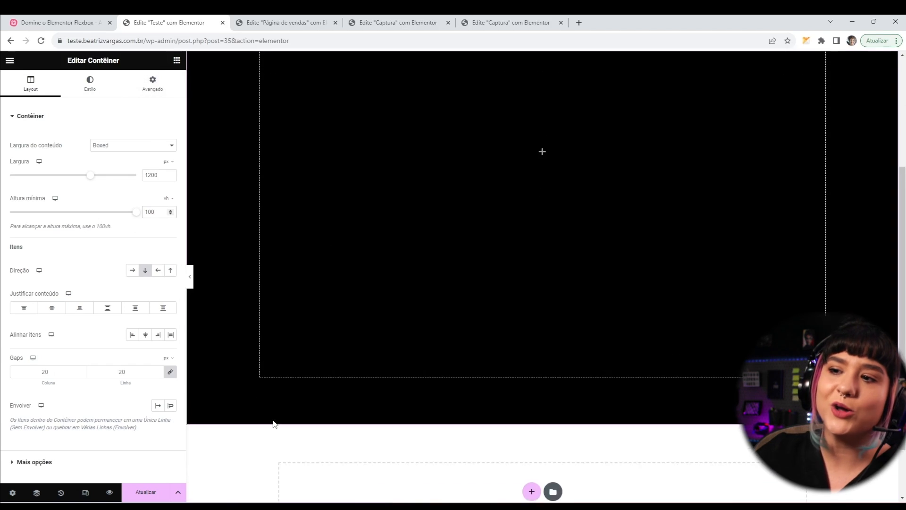
{"action": "scroll", "coordinate": [274, 423], "scroll_direction": "up", "scroll_amount": 3}
Add a Título widget inside the black container and check how much empty height remains below it
{"action": "left_click", "coordinate": [177, 61]}
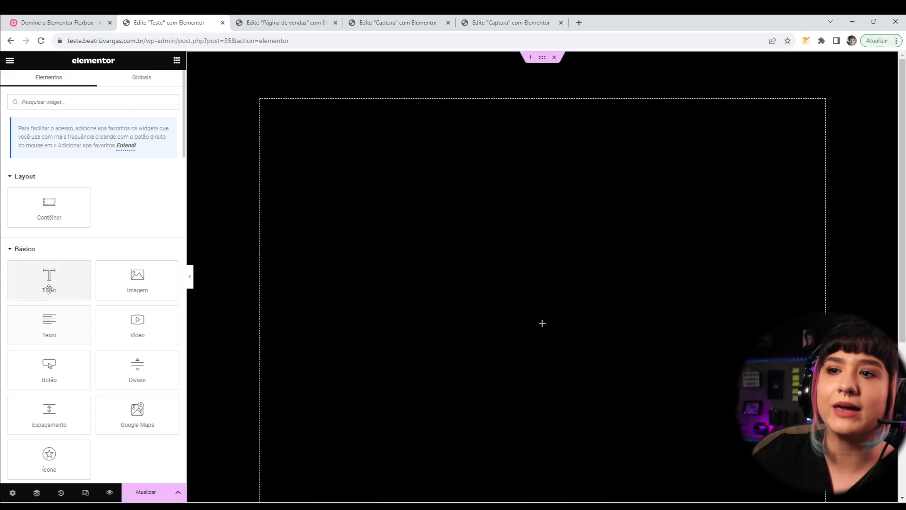
{"action": "left_click_drag", "start_coordinate": [48, 276], "coordinate": [373, 236]}
{"action": "scroll", "coordinate": [344, 408], "scroll_direction": "down", "scroll_amount": 3}
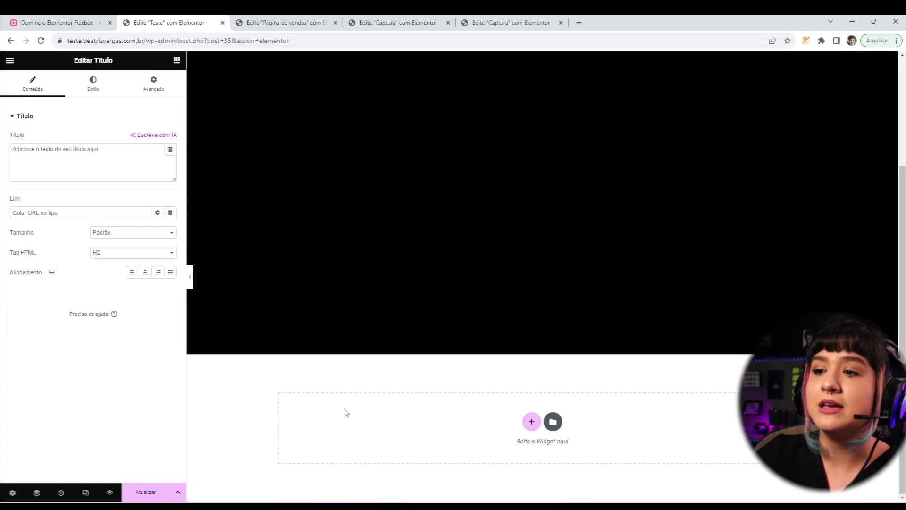
{"action": "scroll", "coordinate": [344, 407], "scroll_direction": "up", "scroll_amount": 3}
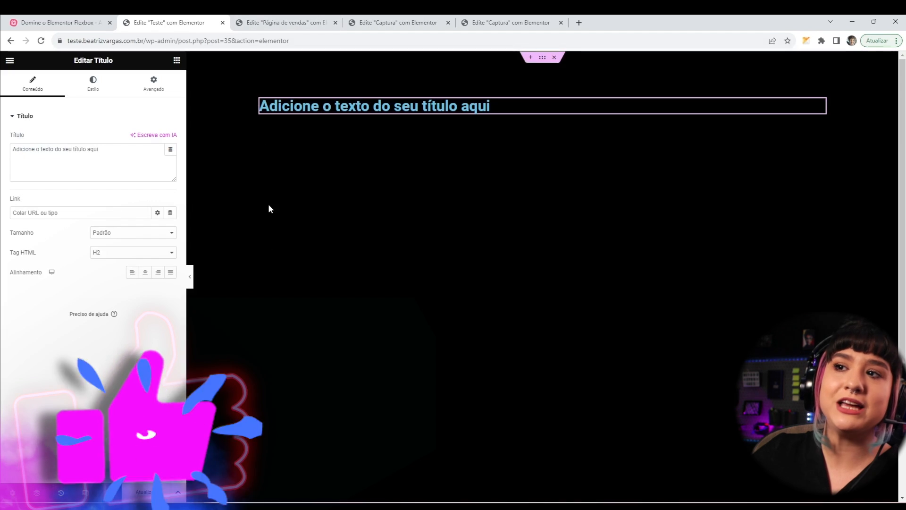
{"action": "scroll", "coordinate": [270, 255], "scroll_direction": "down", "scroll_amount": 3}
{"action": "scroll", "coordinate": [267, 270], "scroll_direction": "up", "scroll_amount": 3}
{"action": "scroll", "coordinate": [267, 273], "scroll_direction": "down", "scroll_amount": 3}
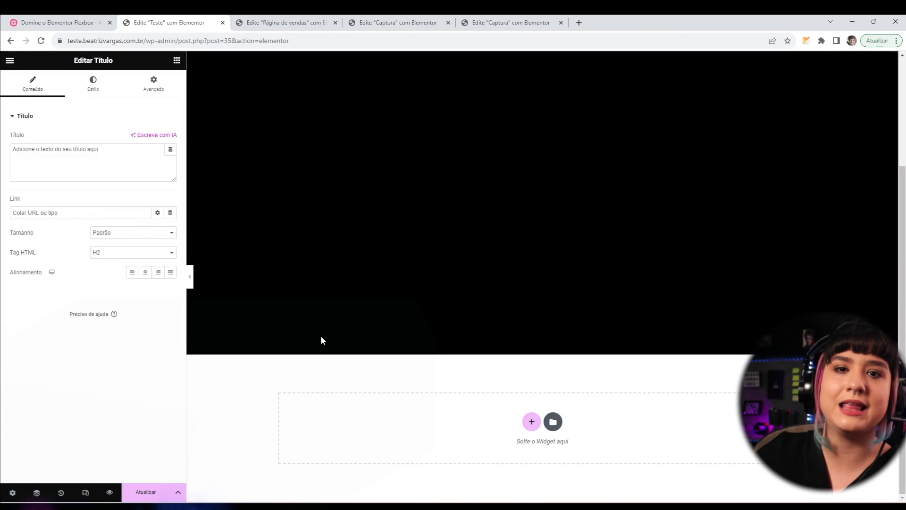
{"action": "scroll", "coordinate": [321, 343], "scroll_direction": "up", "scroll_amount": 1}
{"action": "scroll", "coordinate": [320, 343], "scroll_direction": "up", "scroll_amount": 2}
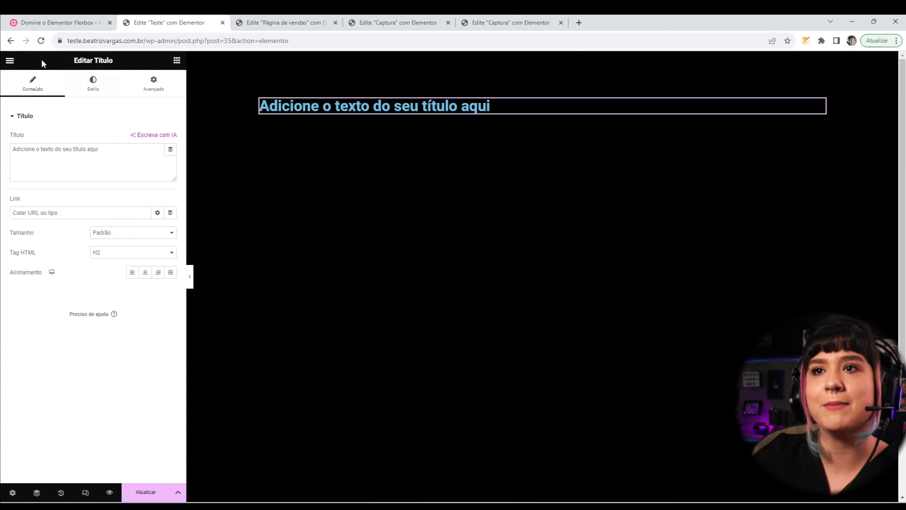
Clear the container's minimum height and delete the heading inside it
{"action": "left_click", "coordinate": [192, 243]}
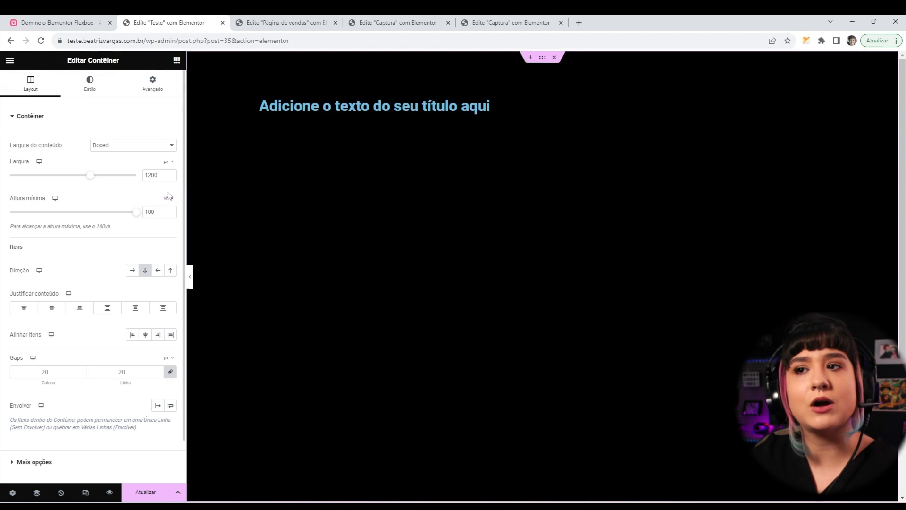
{"action": "left_click", "coordinate": [162, 214]}
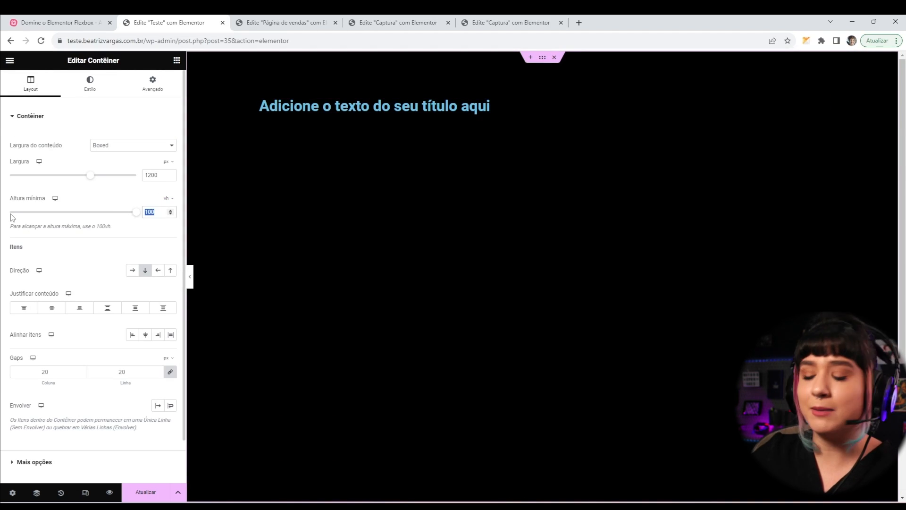
{"action": "key", "text": "BackSpace"}
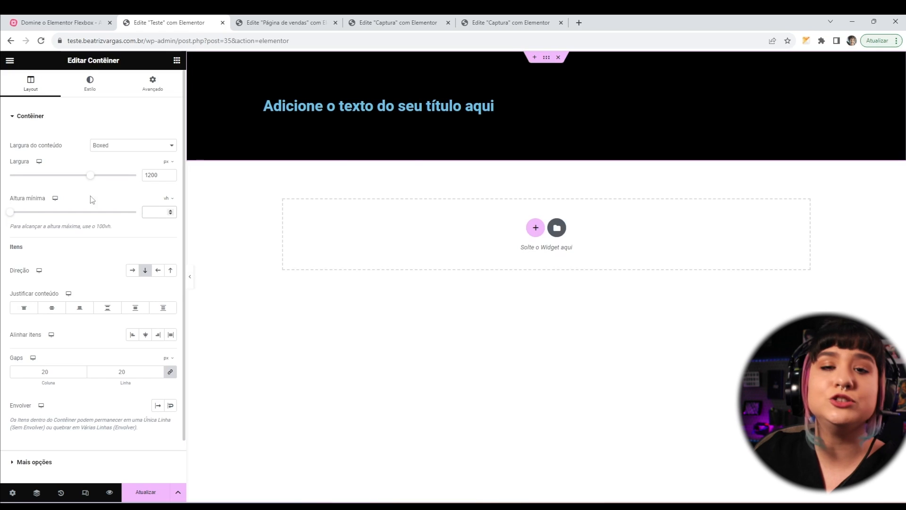
{"action": "right_click", "coordinate": [328, 114]}
{"action": "left_click", "coordinate": [348, 295]}
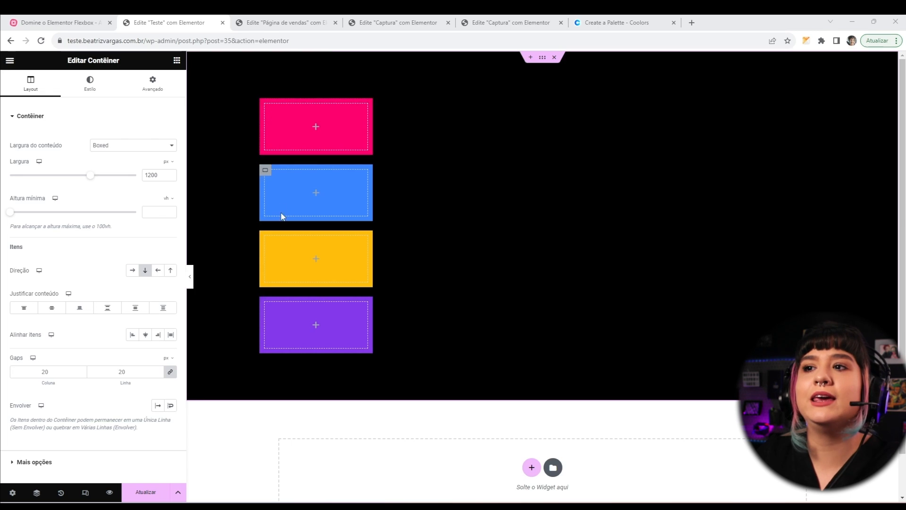
Widen the pink container to 33% with Largura total as its content width, and restore its width to 20%
{"action": "left_click", "coordinate": [263, 122]}
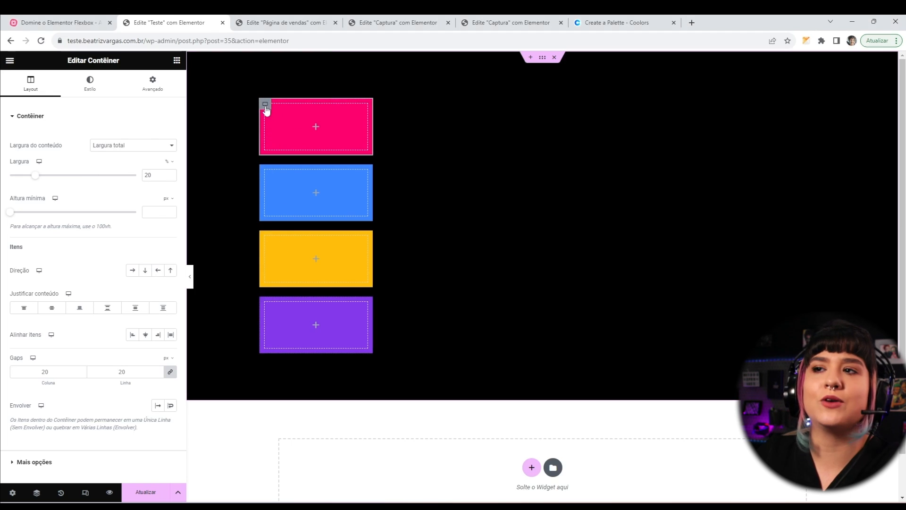
{"action": "left_click", "coordinate": [118, 148]}
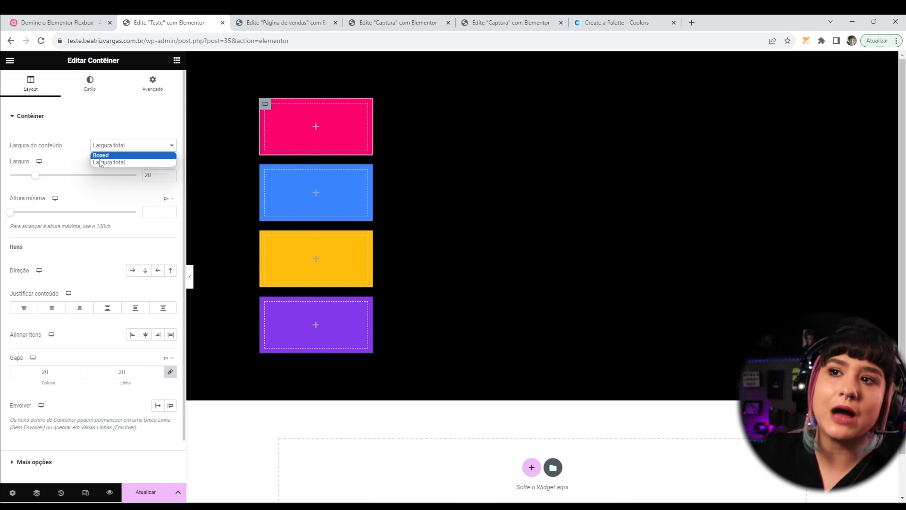
{"action": "left_click", "coordinate": [125, 167]}
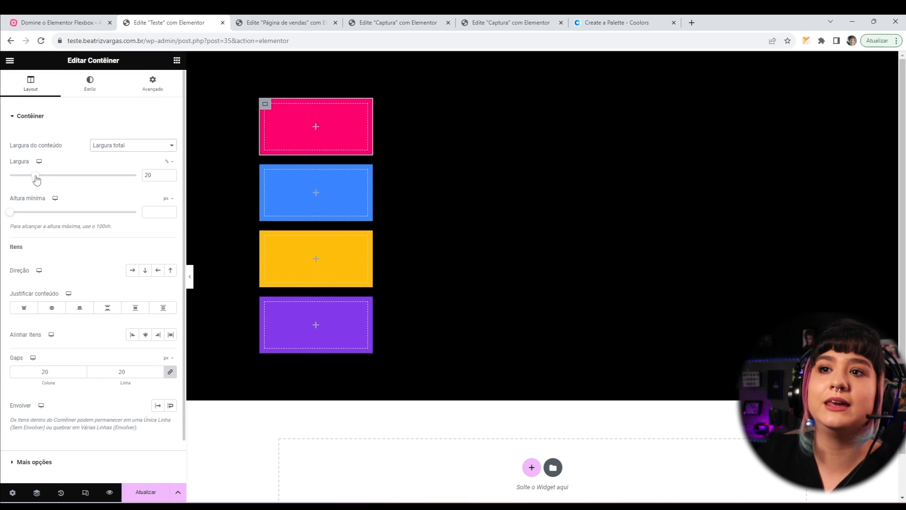
{"action": "left_click_drag", "start_coordinate": [35, 176], "coordinate": [52, 187]}
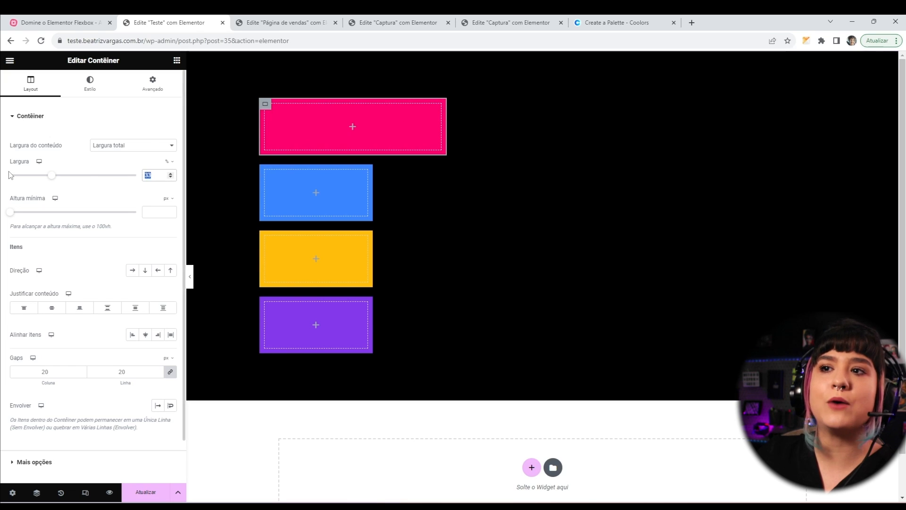
{"action": "type", "text": "20"}
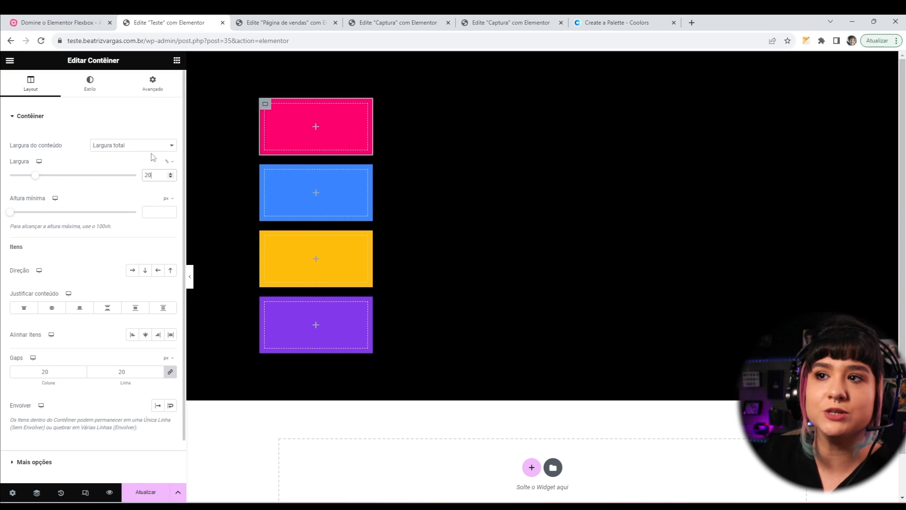
Try Boxed content width at 655 px on the pink container and switch it back to Largura total
{"action": "left_click", "coordinate": [150, 148]}
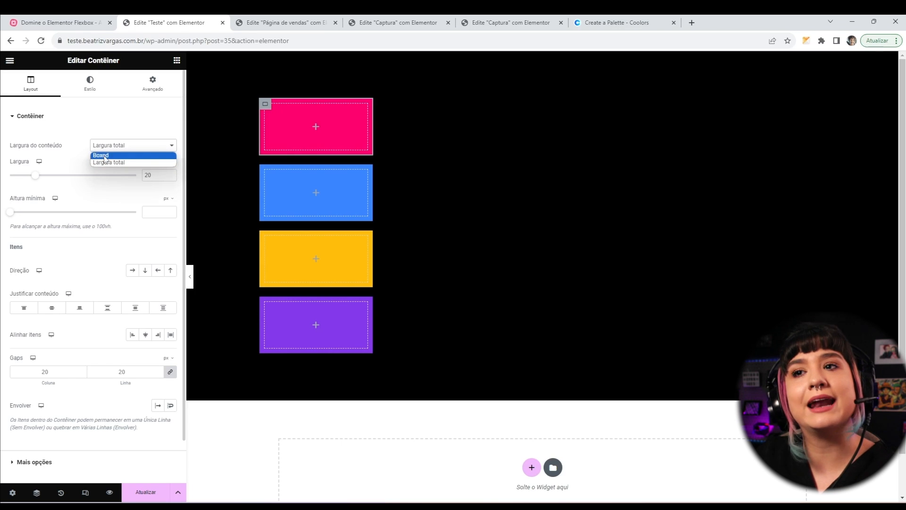
{"action": "left_click", "coordinate": [103, 156]}
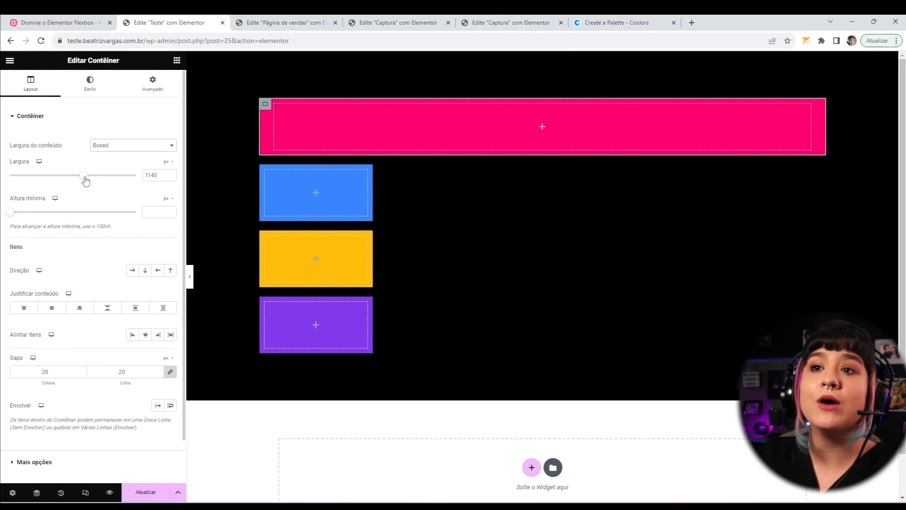
{"action": "left_click_drag", "start_coordinate": [86, 180], "coordinate": [28, 181]}
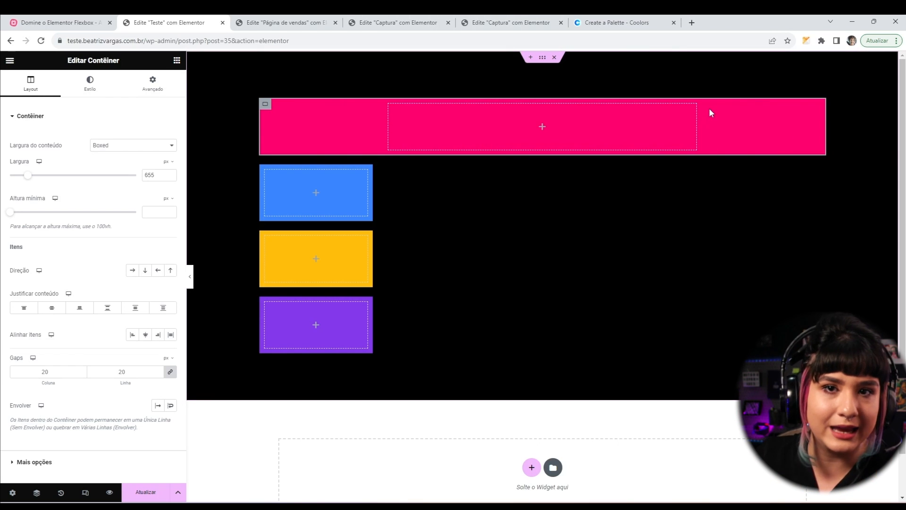
{"action": "left_click", "coordinate": [133, 145]}
{"action": "left_click", "coordinate": [110, 162]}
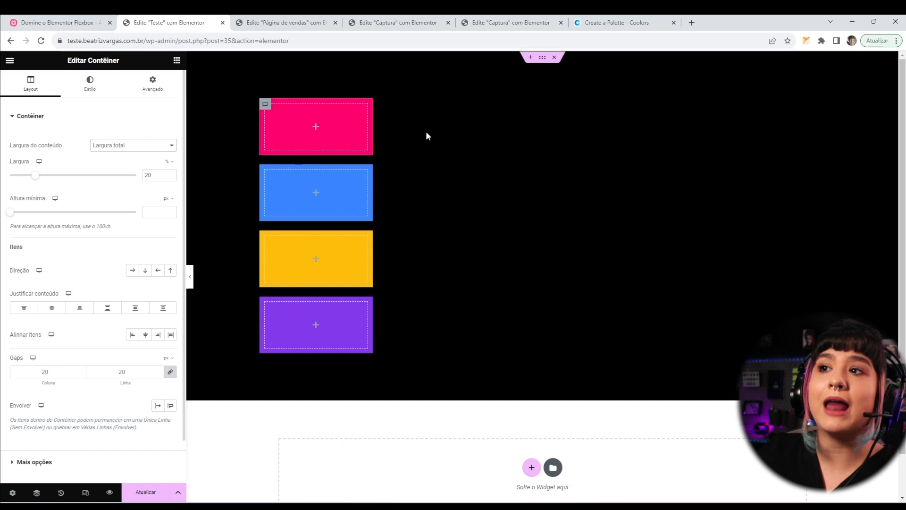
Compare a 45% Largura total width with a 910 px Boxed width on the pink container, ending on Largura total
{"action": "left_click_drag", "start_coordinate": [36, 181], "coordinate": [66, 175]}
{"action": "left_click", "coordinate": [118, 147]}
{"action": "left_click", "coordinate": [121, 156]}
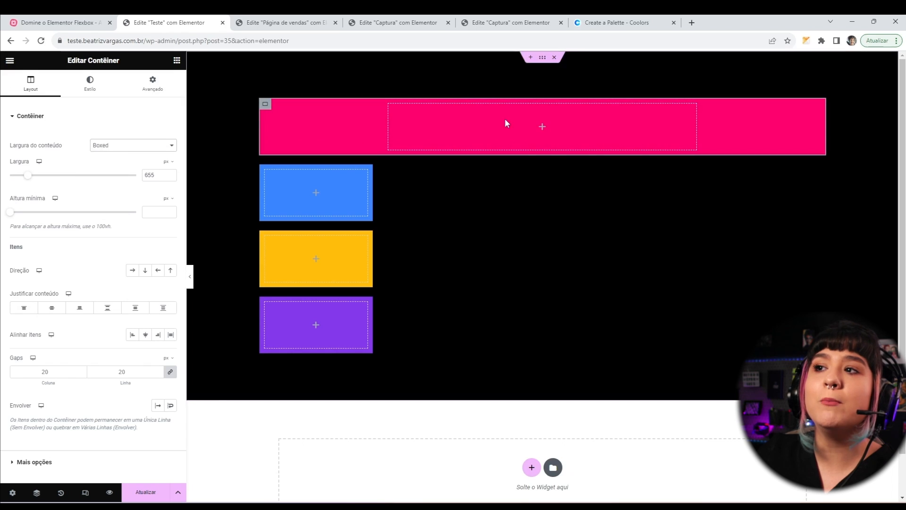
{"action": "left_click_drag", "start_coordinate": [36, 179], "coordinate": [57, 176]}
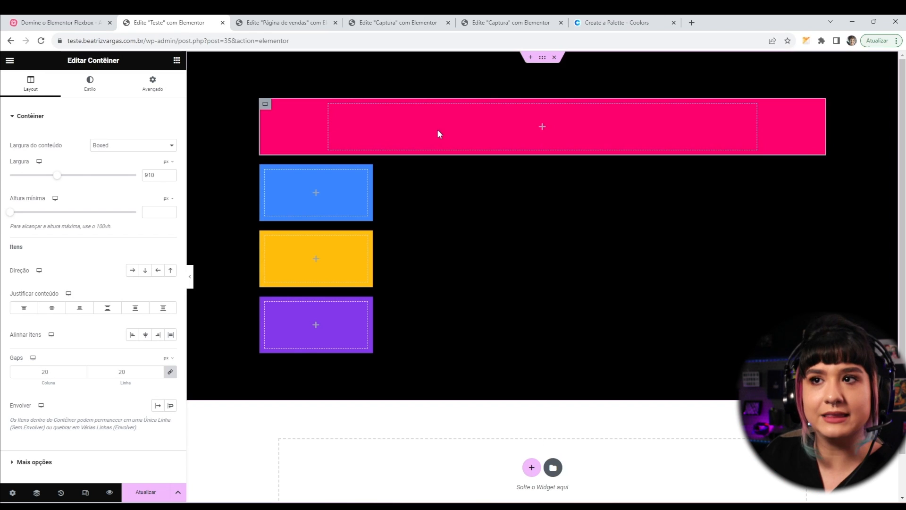
{"action": "left_click", "coordinate": [104, 146]}
{"action": "left_click", "coordinate": [105, 164]}
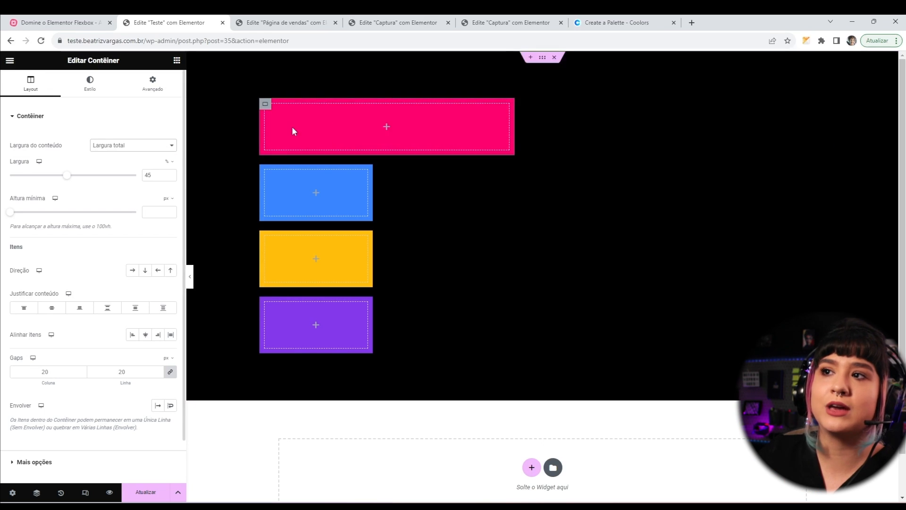
Set the pink container's width to 20% and its item direction to Linha - Horizontal
{"action": "left_click_drag", "start_coordinate": [152, 176], "coordinate": [59, 175]}
{"action": "type", "text": "220"}
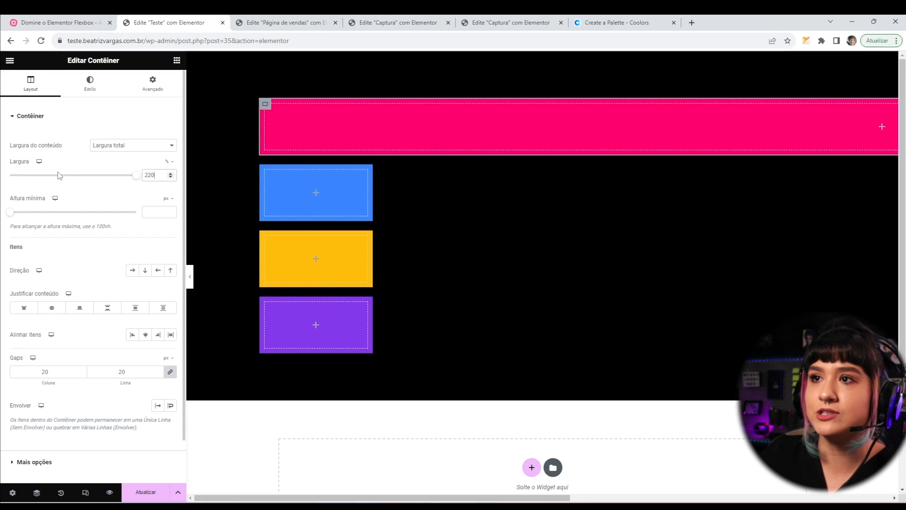
{"action": "left_click_drag", "start_coordinate": [155, 175], "coordinate": [21, 179]}
{"action": "type", "text": "20"}
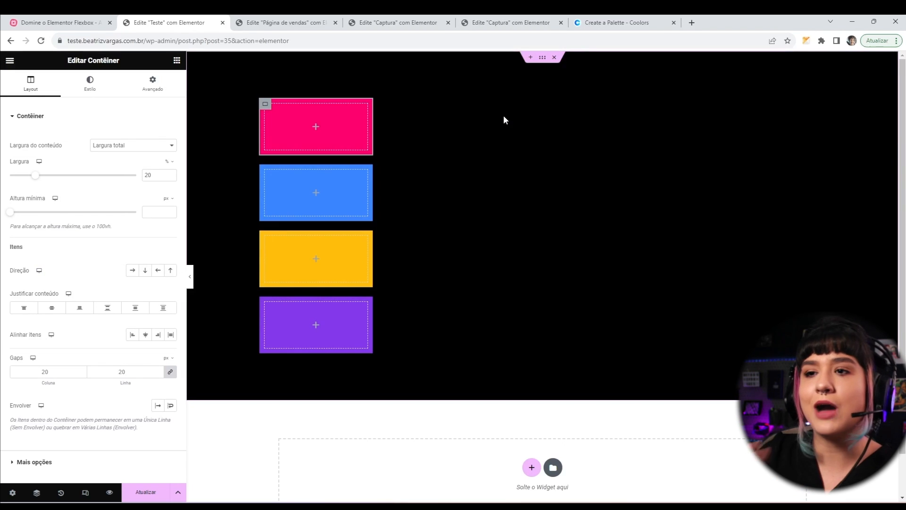
{"action": "left_click", "coordinate": [132, 272]}
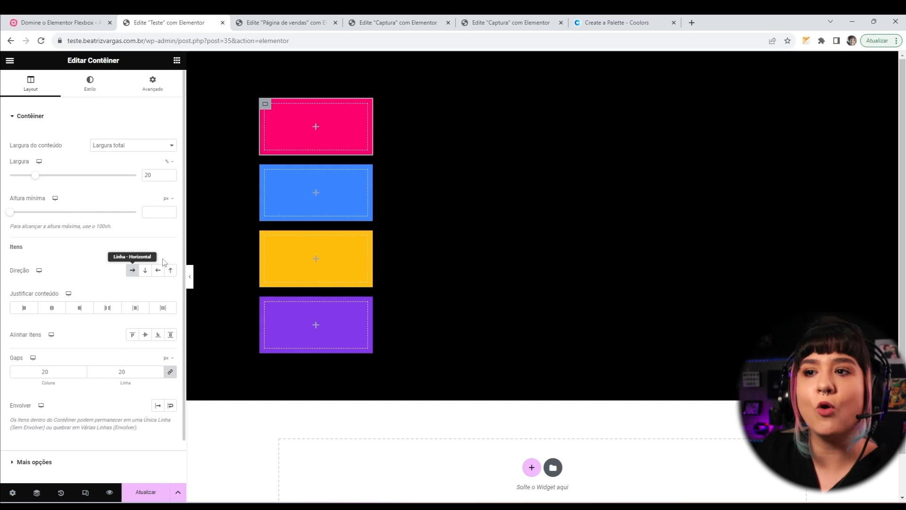
Try the row, column, reversed row and reversed column directions on the black parent container, and return it to Coluna - Vertical
{"action": "left_click", "coordinate": [543, 58]}
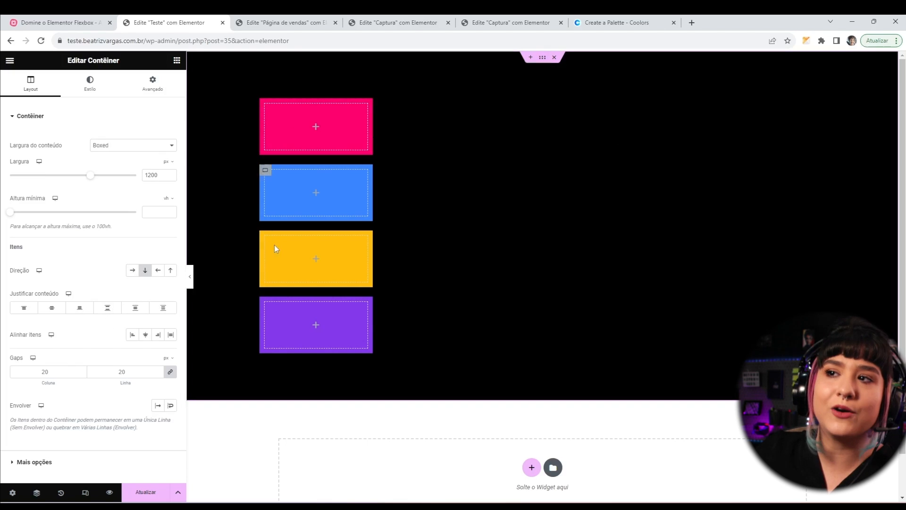
{"action": "left_click", "coordinate": [133, 274]}
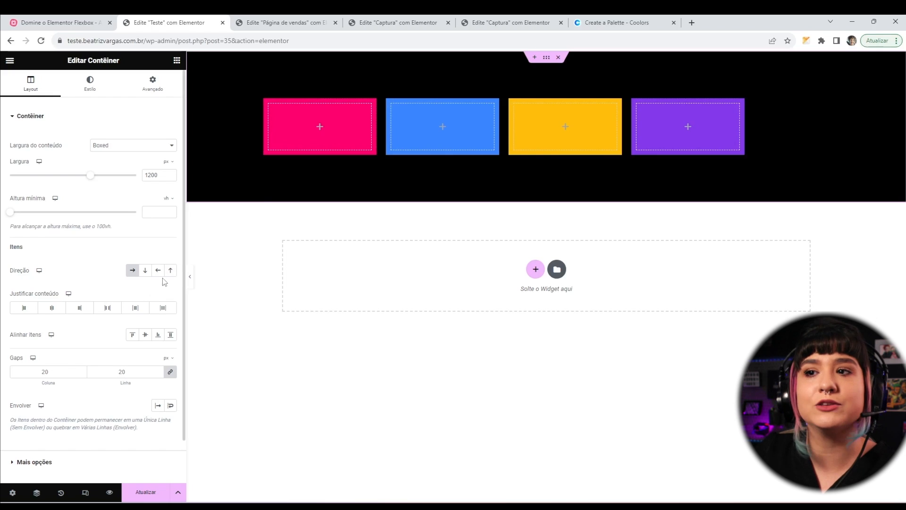
{"action": "left_click", "coordinate": [145, 274]}
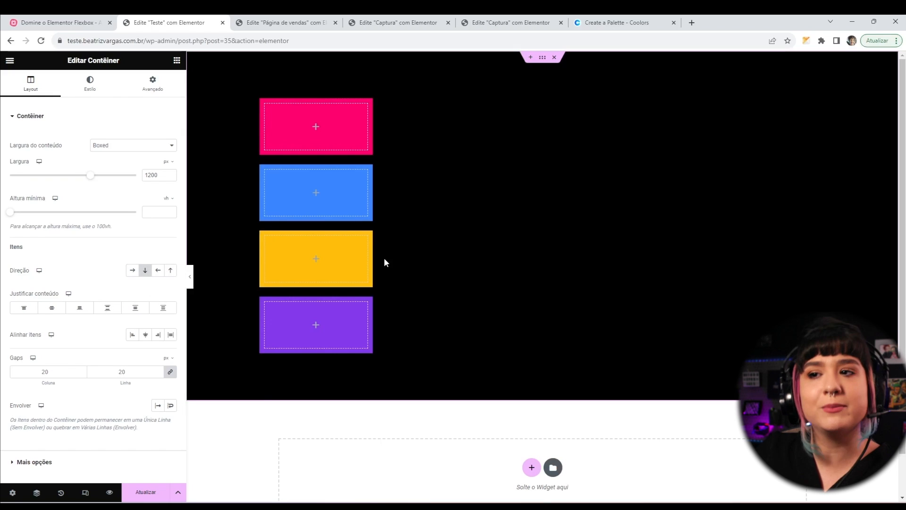
{"action": "left_click", "coordinate": [159, 270]}
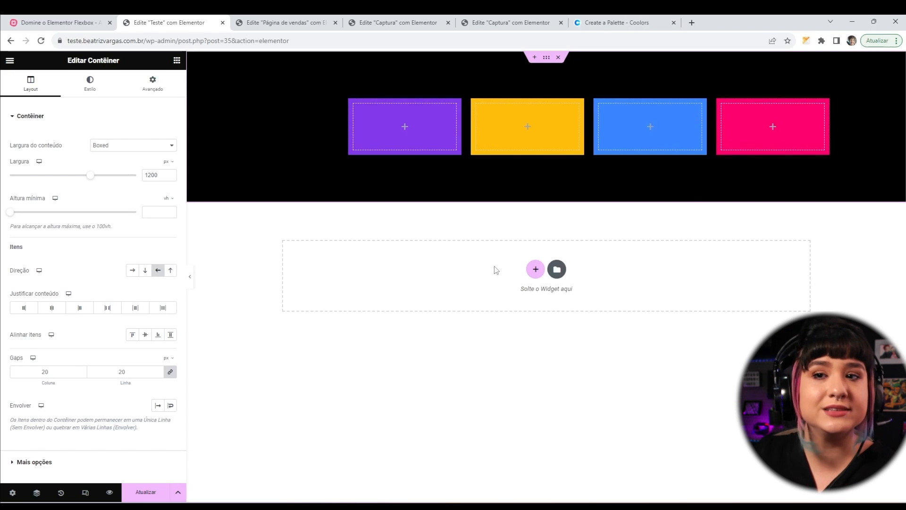
{"action": "left_click", "coordinate": [171, 271]}
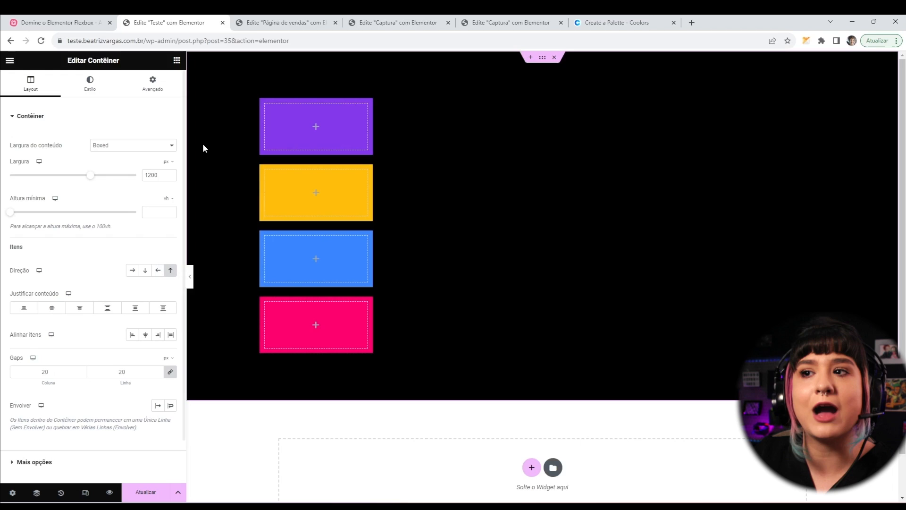
{"action": "left_click", "coordinate": [145, 270]}
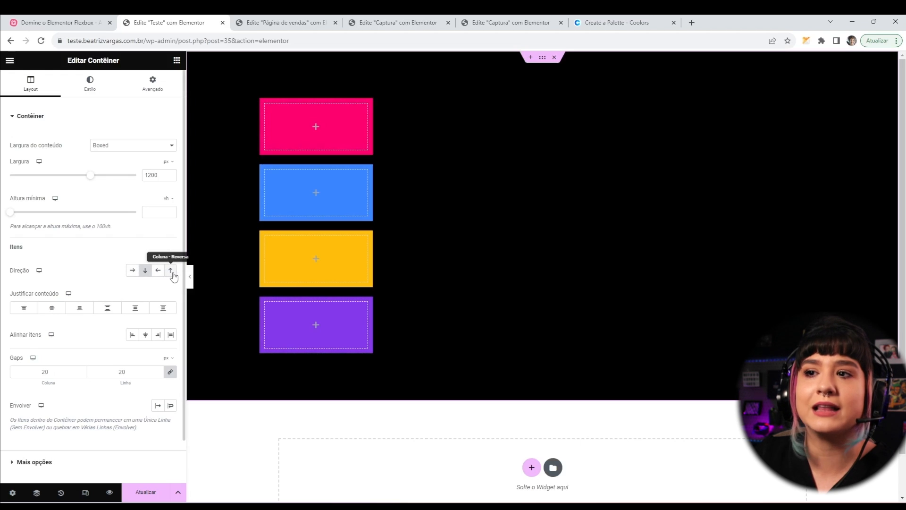
Compare the black container's reversed, row and column directions again, leaving it on Linha - Horizontal
{"action": "left_click", "coordinate": [172, 272]}
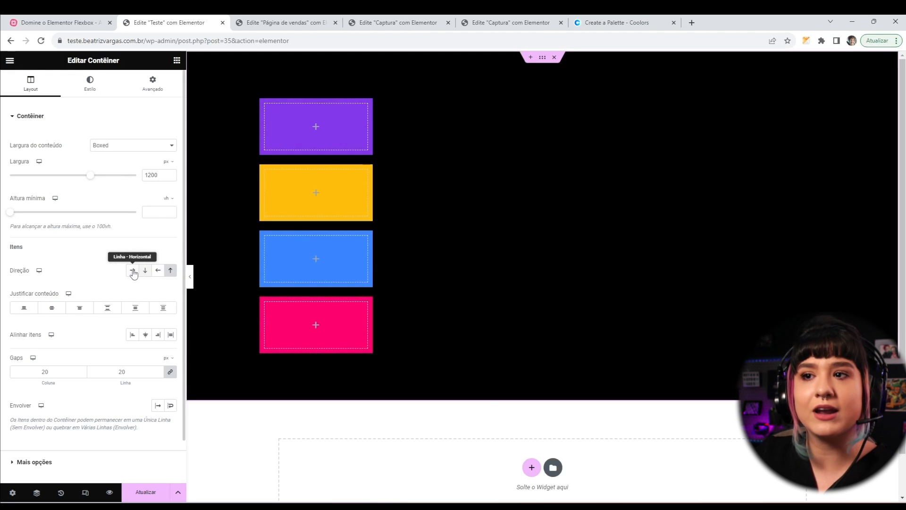
{"action": "left_click", "coordinate": [133, 271]}
{"action": "left_click", "coordinate": [159, 271]}
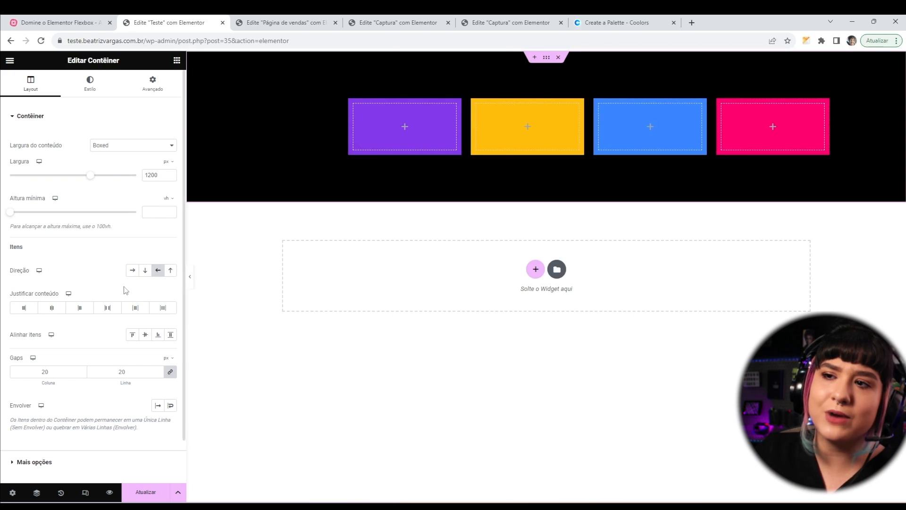
{"action": "left_click", "coordinate": [132, 273]}
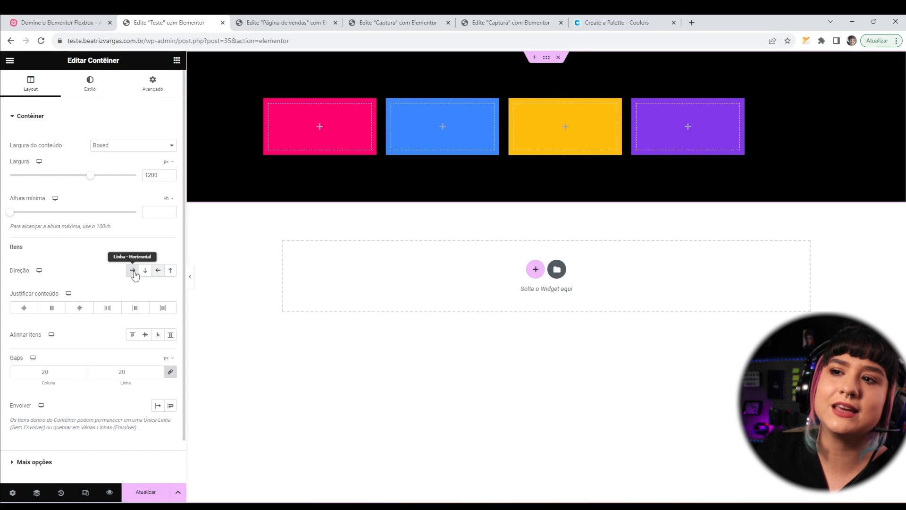
{"action": "left_click", "coordinate": [147, 273]}
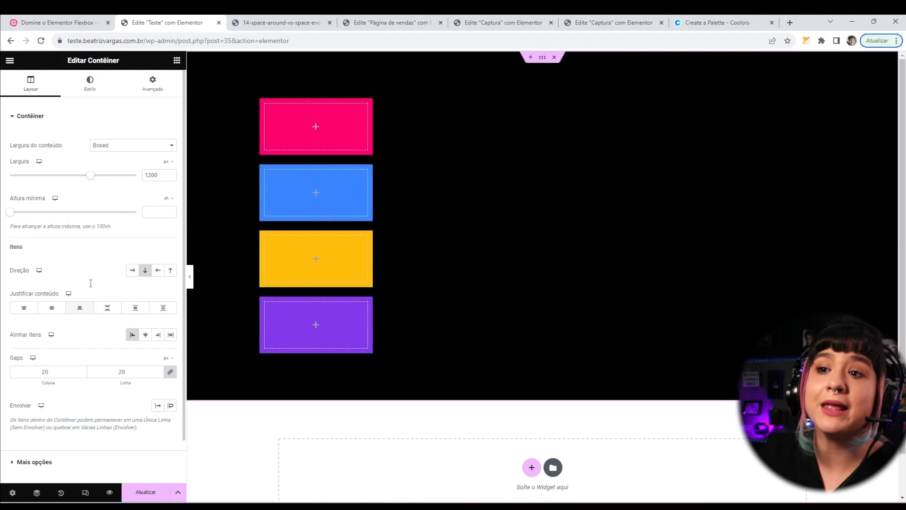
{"action": "left_click", "coordinate": [133, 274]}
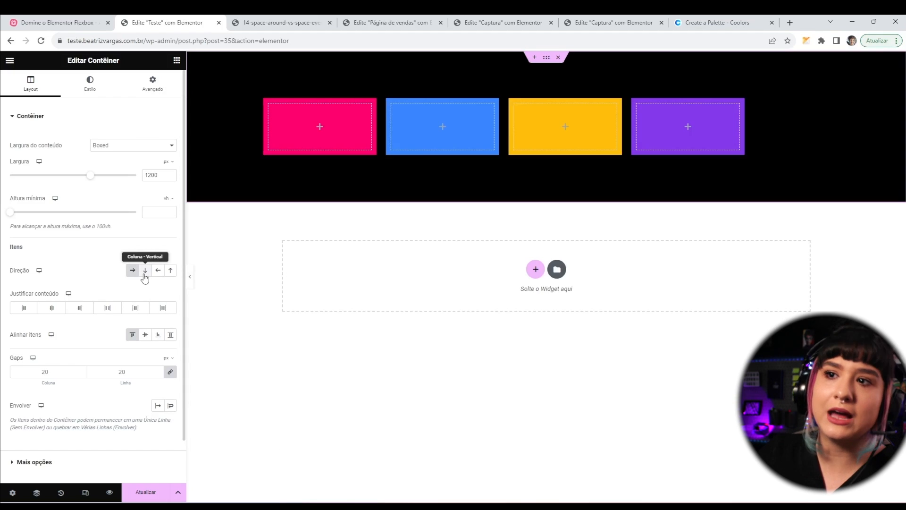
{"action": "left_click", "coordinate": [145, 271]}
{"action": "left_click", "coordinate": [132, 270]}
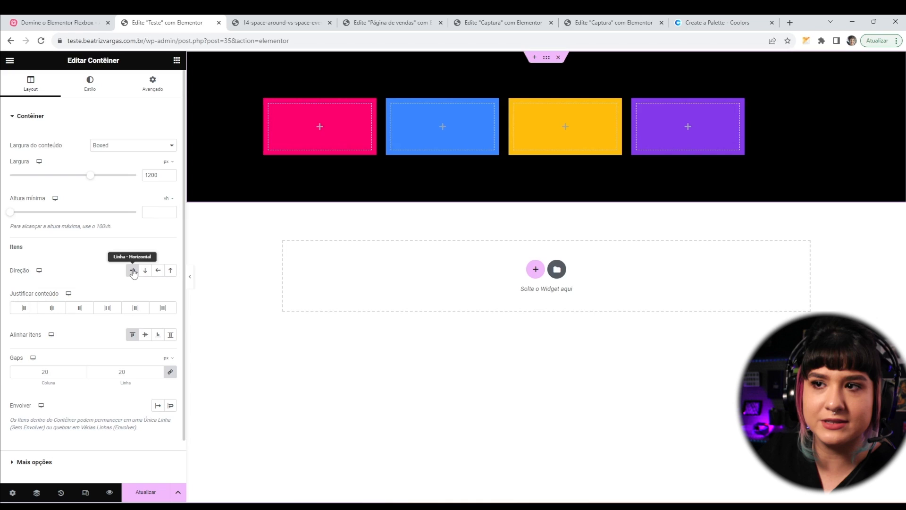
Set the black container's gaps to 0 and compare start, center and end content justification, settling on Espaço entre
{"action": "left_click", "coordinate": [55, 368]}
{"action": "type", "text": "0"}
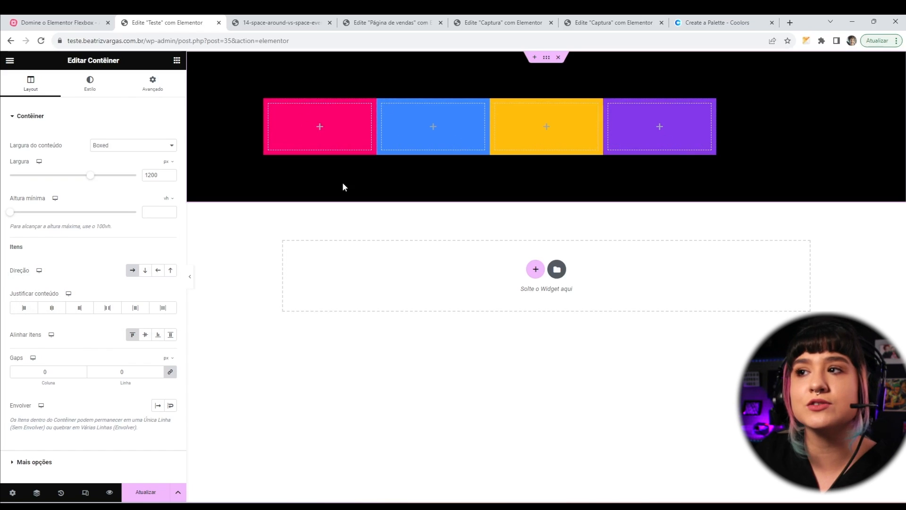
{"action": "left_click", "coordinate": [24, 307]}
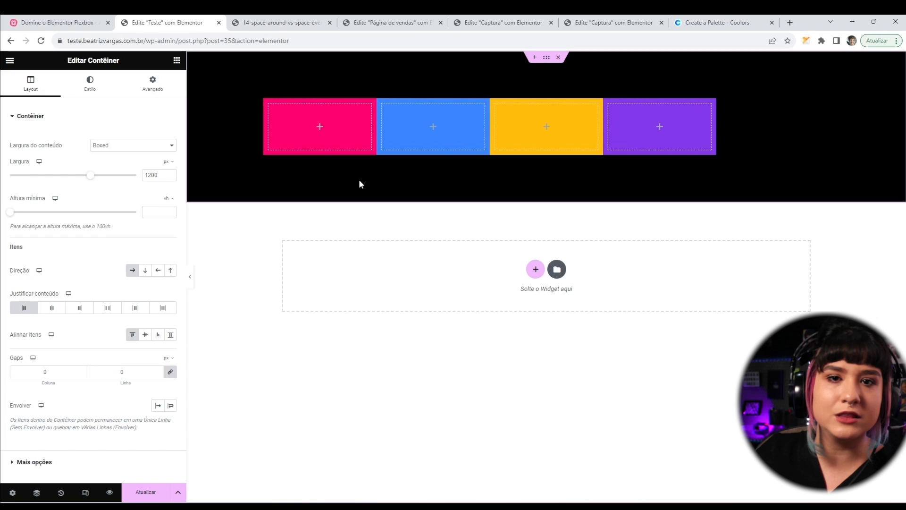
{"action": "left_click", "coordinate": [53, 309]}
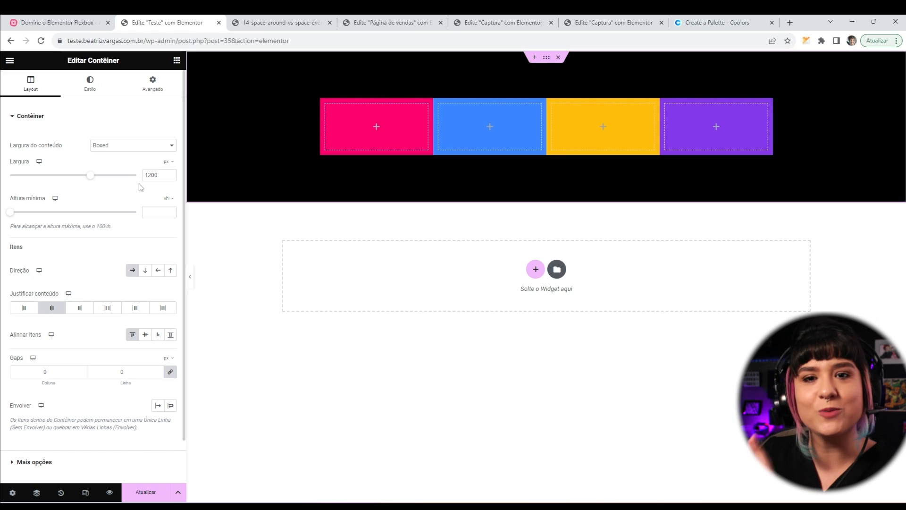
{"action": "left_click", "coordinate": [80, 307]}
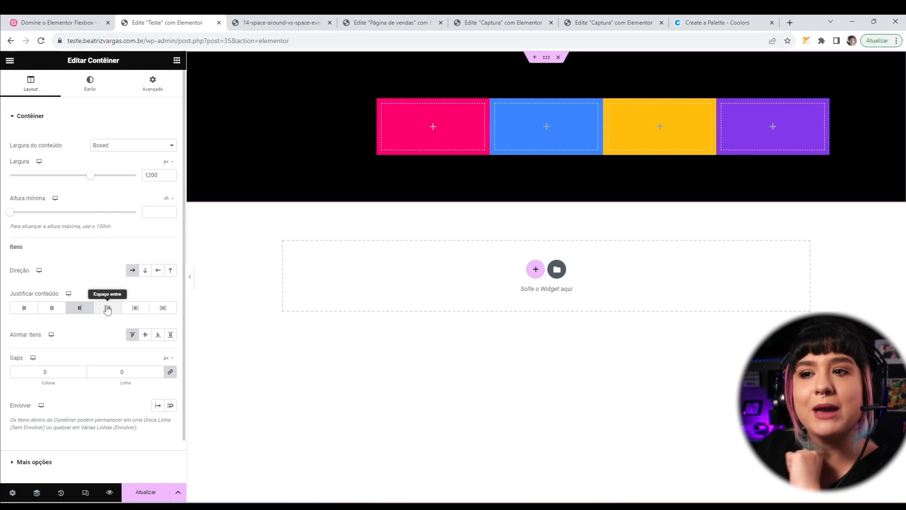
{"action": "left_click", "coordinate": [107, 309]}
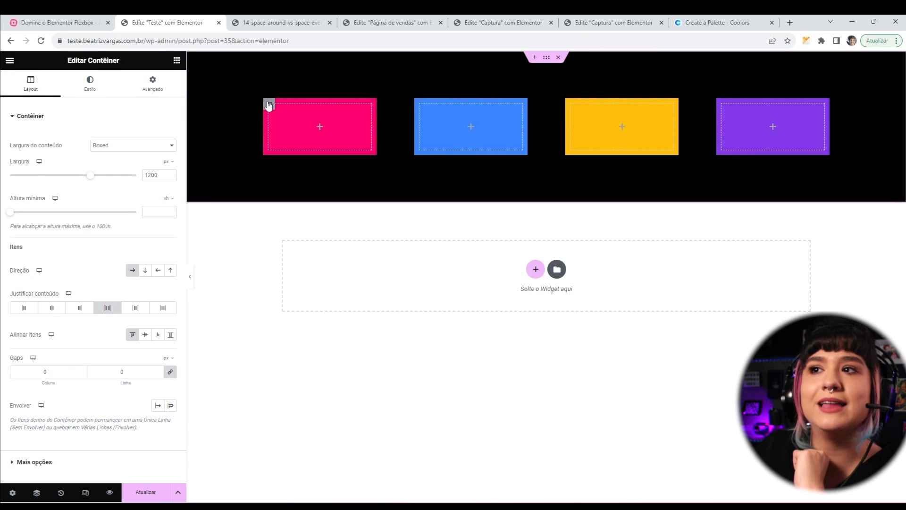
Examine the card grids on the ebook, Flix English and copywriting example pages, and return to the test page
{"action": "left_click", "coordinate": [269, 105]}
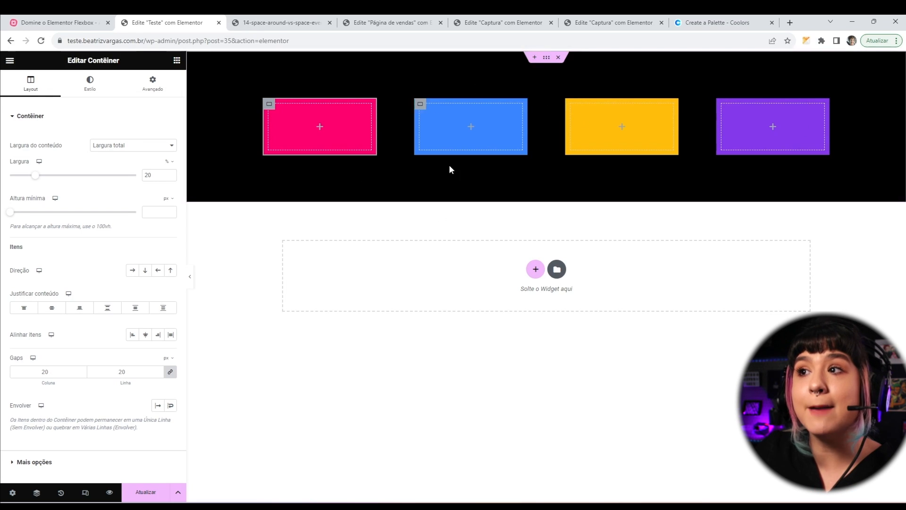
{"action": "left_click", "coordinate": [613, 22]}
{"action": "scroll", "coordinate": [367, 289], "scroll_direction": "down", "scroll_amount": 1}
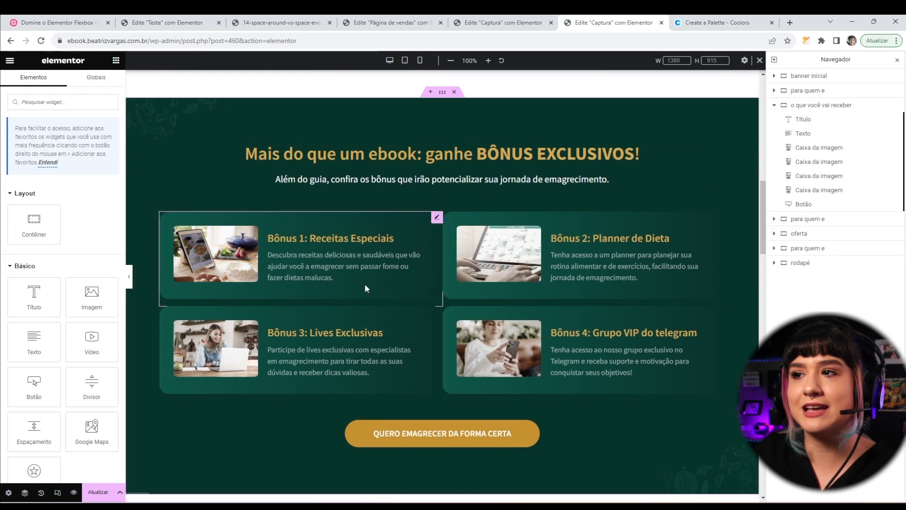
{"action": "left_click", "coordinate": [501, 22]}
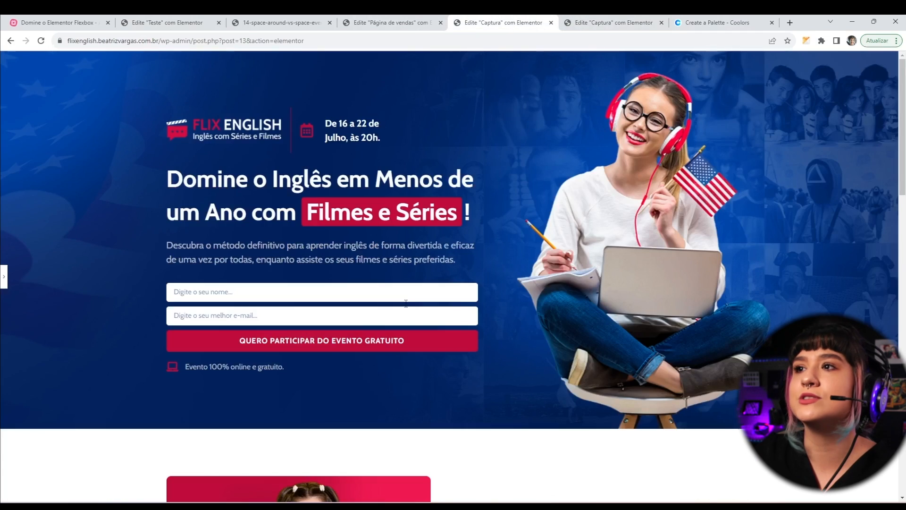
{"action": "scroll", "coordinate": [385, 376], "scroll_direction": "down", "scroll_amount": 15}
{"action": "scroll", "coordinate": [385, 375], "scroll_direction": "up", "scroll_amount": 3}
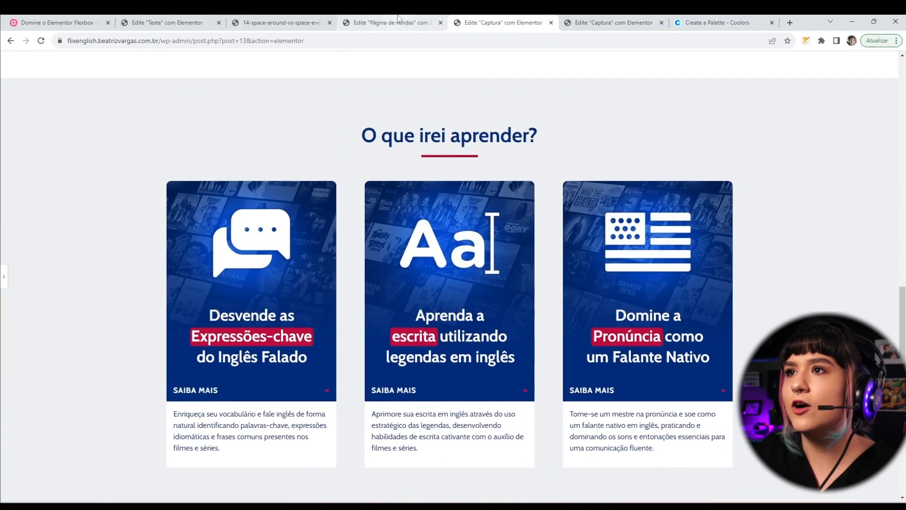
{"action": "left_click", "coordinate": [373, 22]}
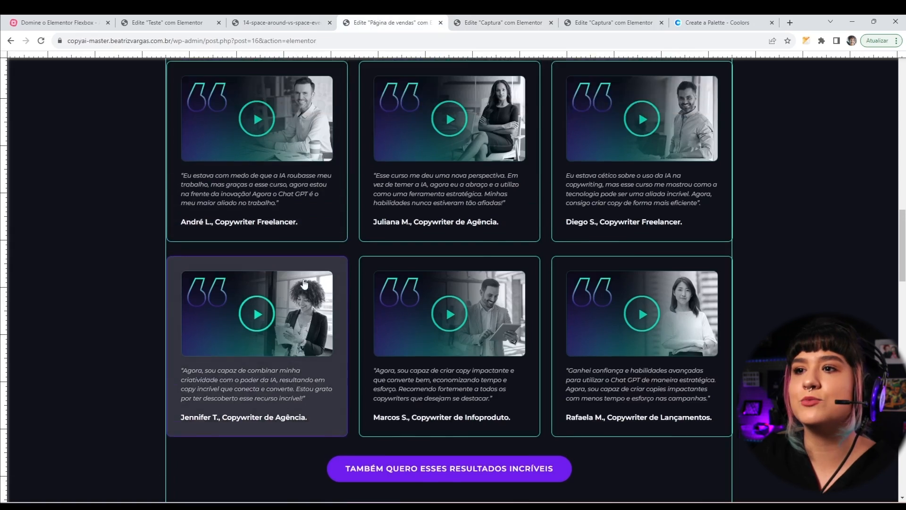
{"action": "scroll", "coordinate": [305, 283], "scroll_direction": "up", "scroll_amount": 3}
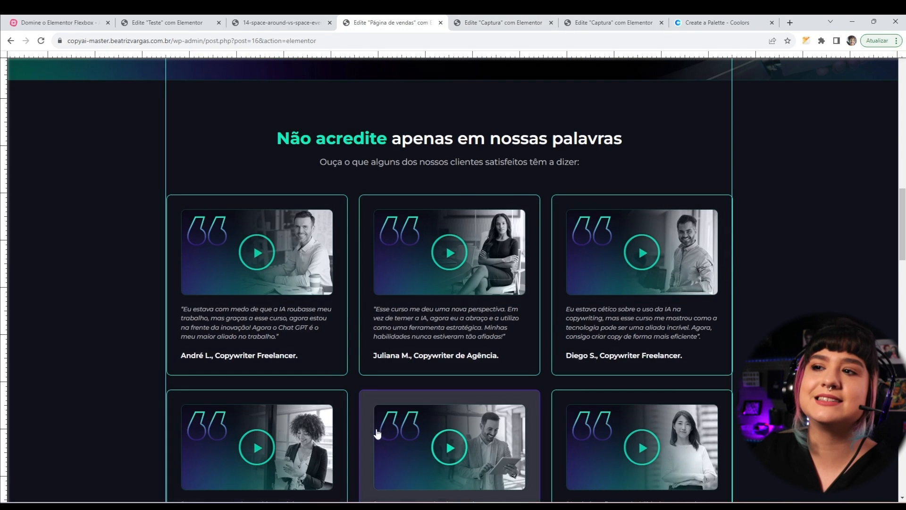
{"action": "left_click", "coordinate": [66, 22]}
{"action": "left_click", "coordinate": [165, 22]}
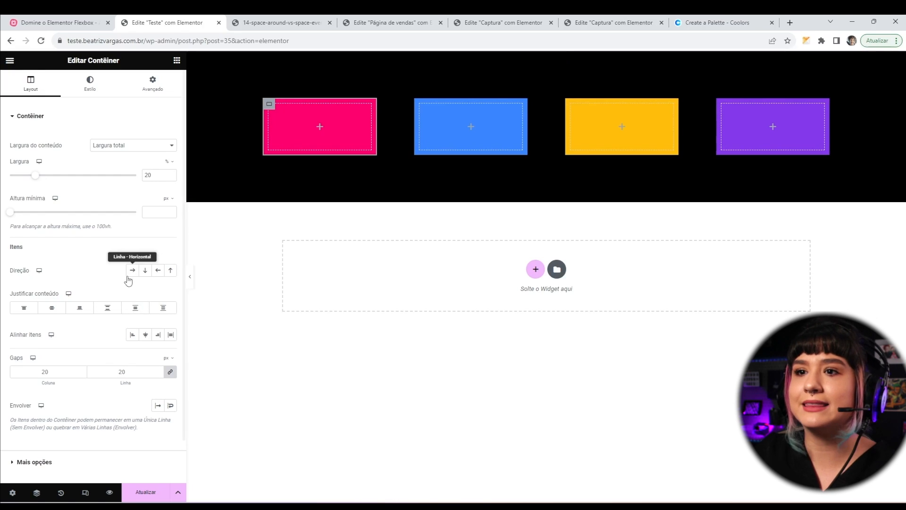
Compare space-around and Espaço uniforme content justification on the black parent container, leaving it on Espaço uniforme
{"action": "left_click", "coordinate": [546, 58]}
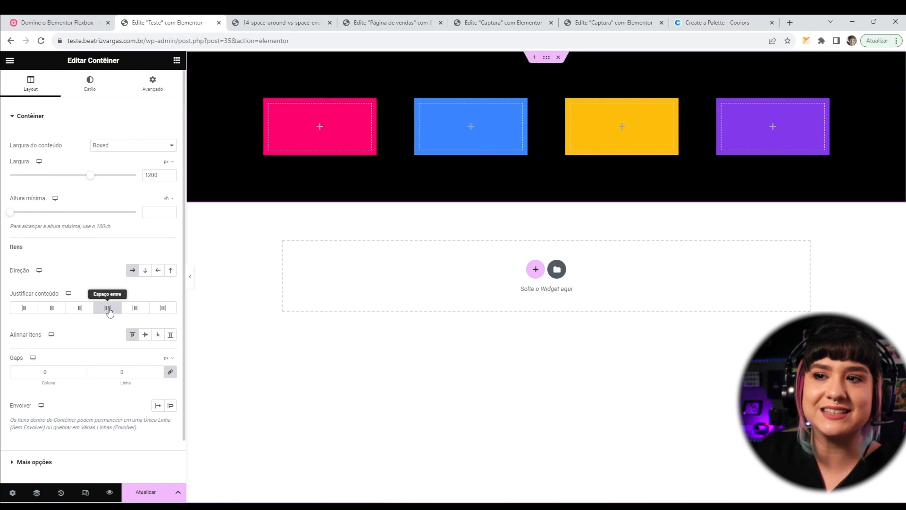
{"action": "left_click", "coordinate": [134, 311]}
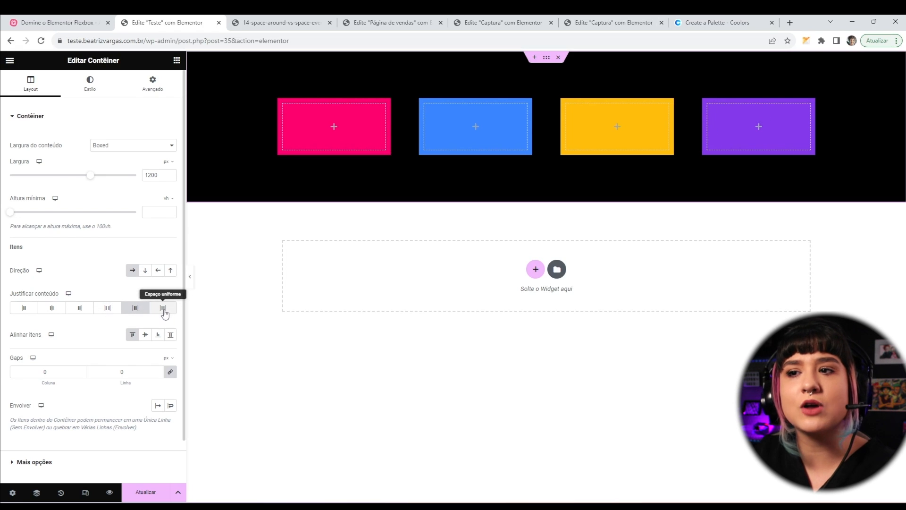
{"action": "left_click", "coordinate": [163, 312]}
{"action": "left_click", "coordinate": [138, 311]}
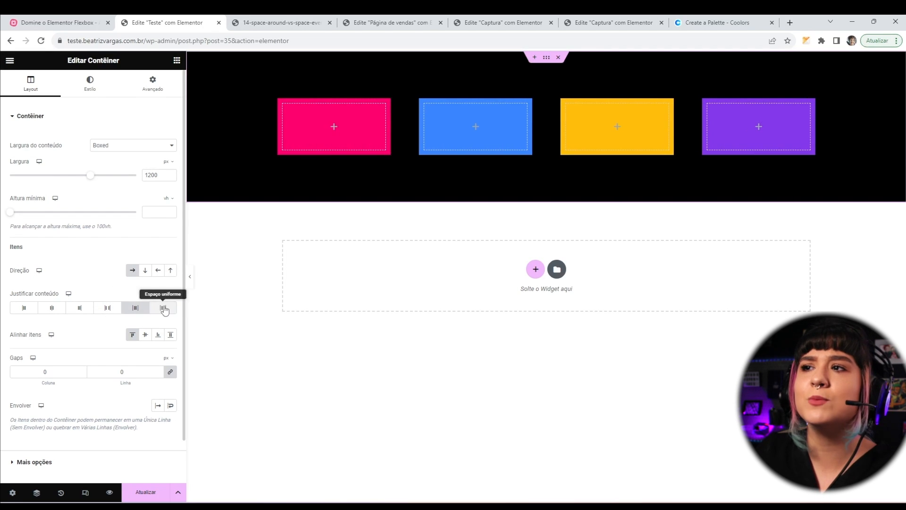
{"action": "left_click", "coordinate": [165, 310]}
{"action": "left_click", "coordinate": [139, 310]}
{"action": "left_click", "coordinate": [166, 311]}
{"action": "left_click", "coordinate": [135, 309]}
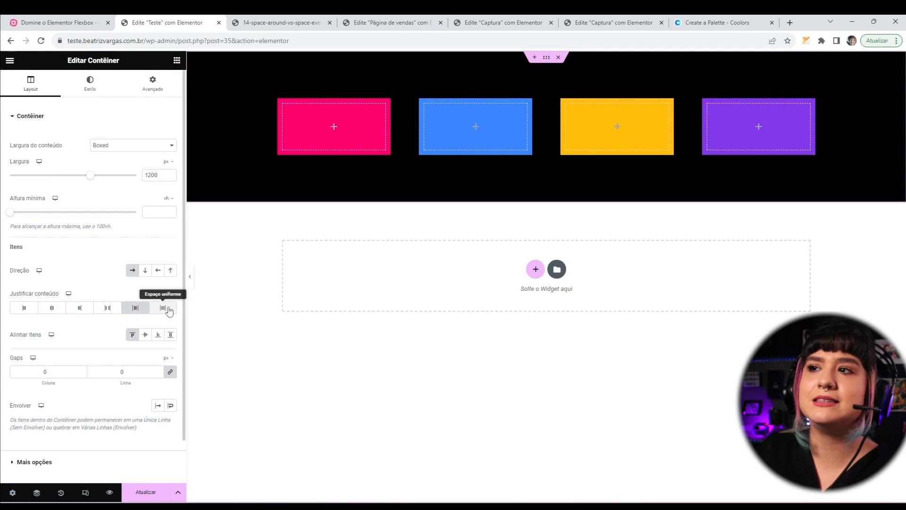
{"action": "left_click", "coordinate": [163, 310]}
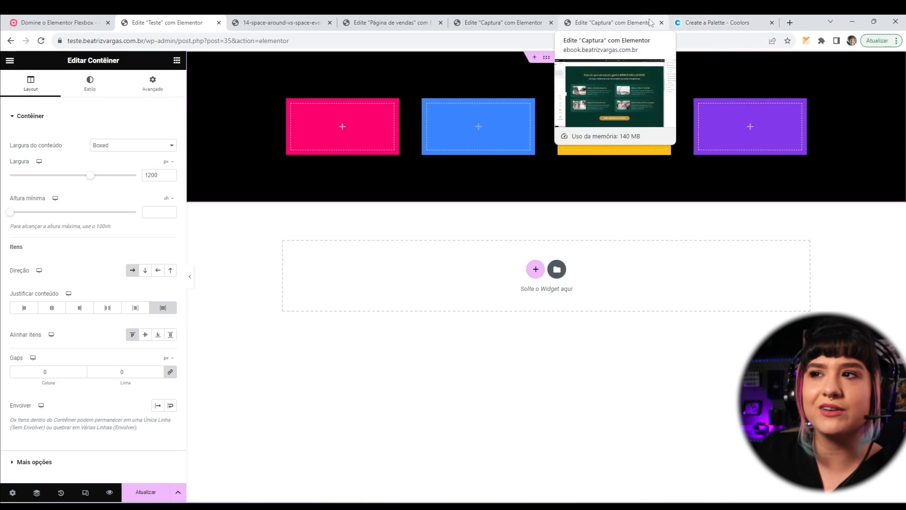
Examine the space-around vs space-evenly diagram at 125% zoom and return to the test page
{"action": "left_click", "coordinate": [590, 22]}
{"action": "left_click", "coordinate": [720, 22]}
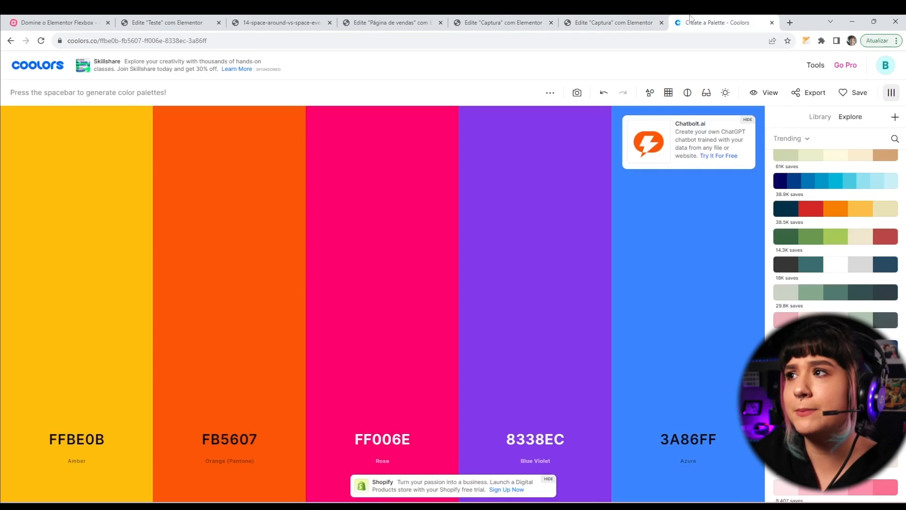
{"action": "left_click", "coordinate": [281, 22]}
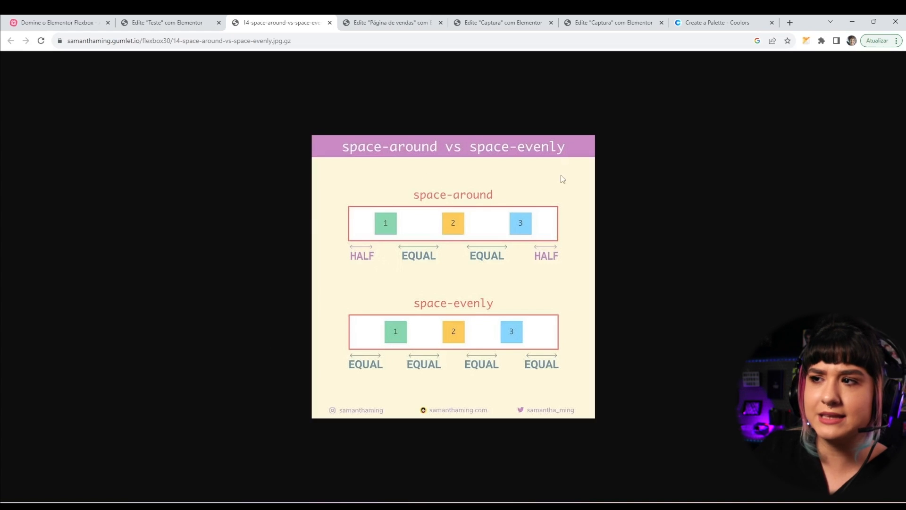
{"action": "key", "text": "ctrl+plus"}
{"action": "key", "text": "ctrl+plus"}
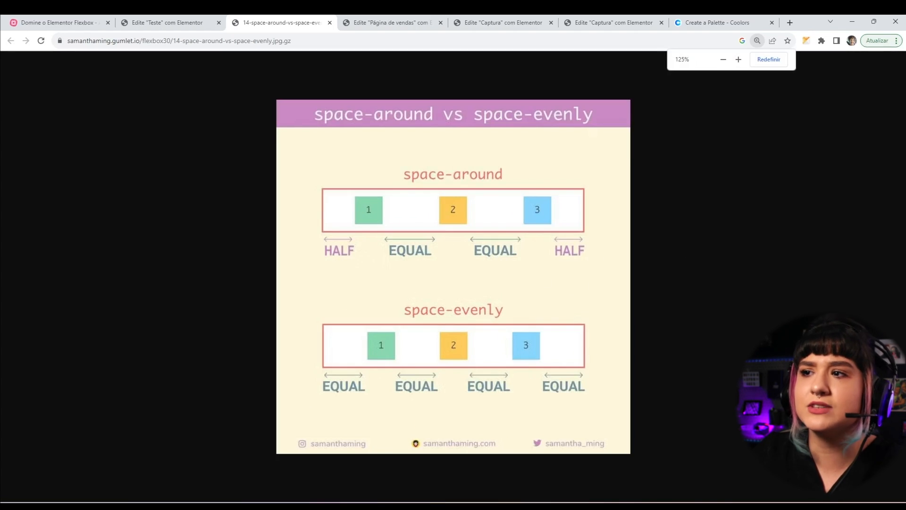
{"action": "left_click", "coordinate": [156, 22]}
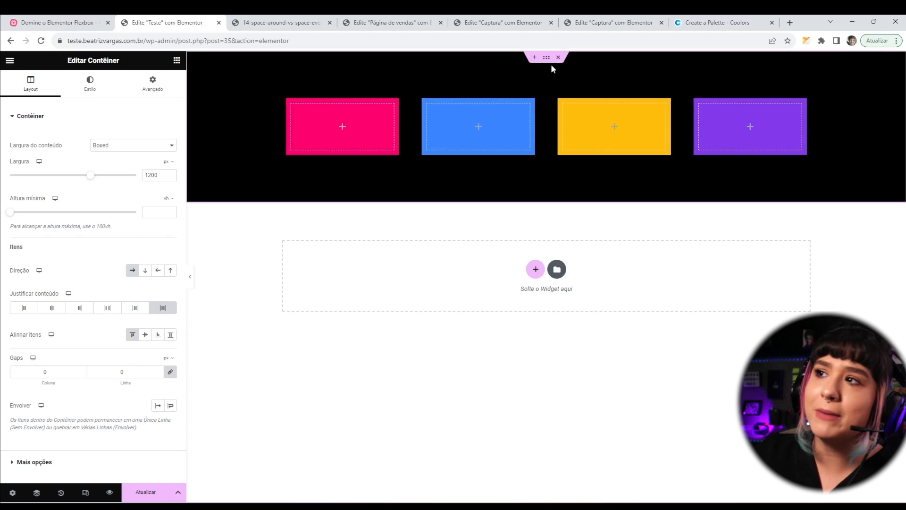
Set the black container's minimum height to 69 vh and try center, end and stretch item alignment, returning to Início
{"action": "left_click_drag", "start_coordinate": [10, 212], "coordinate": [98, 217]}
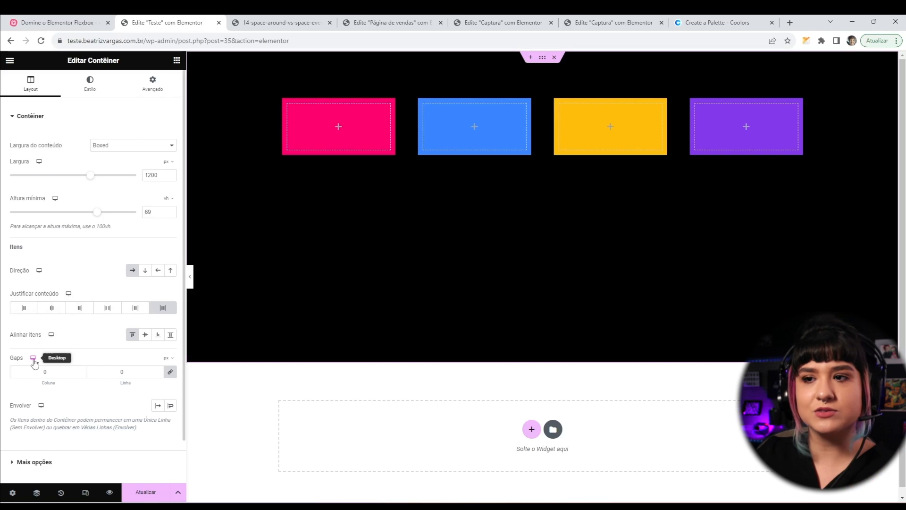
{"action": "left_click", "coordinate": [146, 336]}
{"action": "left_click", "coordinate": [159, 336]}
{"action": "left_click", "coordinate": [169, 336]}
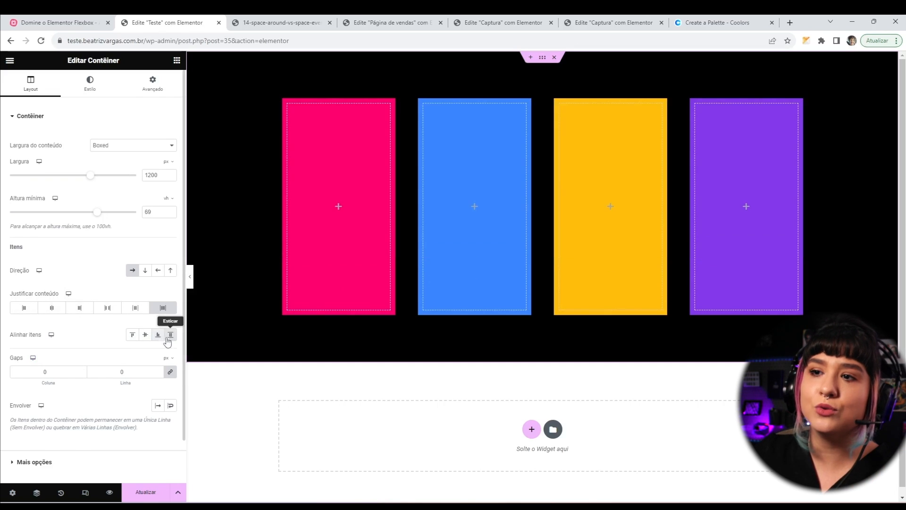
{"action": "left_click", "coordinate": [134, 339]}
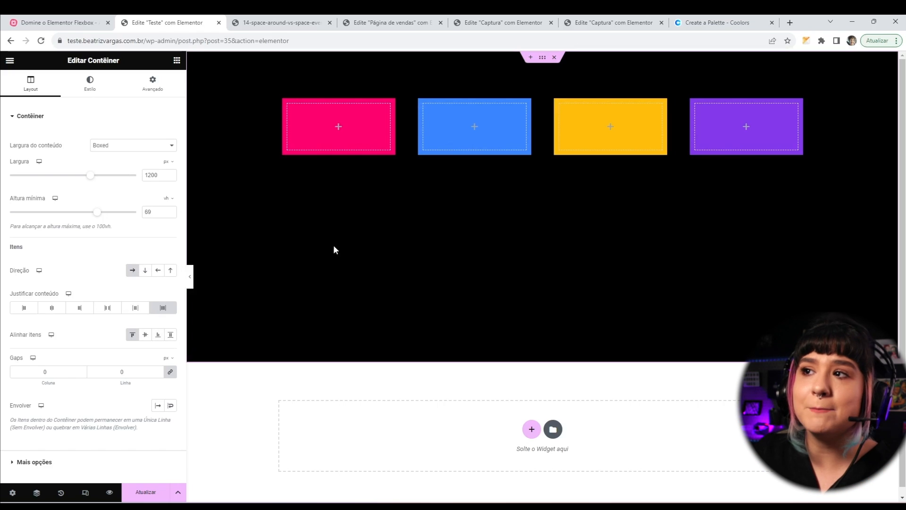
Compare the Início, center and Fim item alignments on the black container again, settling on Esticar
{"action": "left_click", "coordinate": [145, 336]}
{"action": "left_click", "coordinate": [136, 336]}
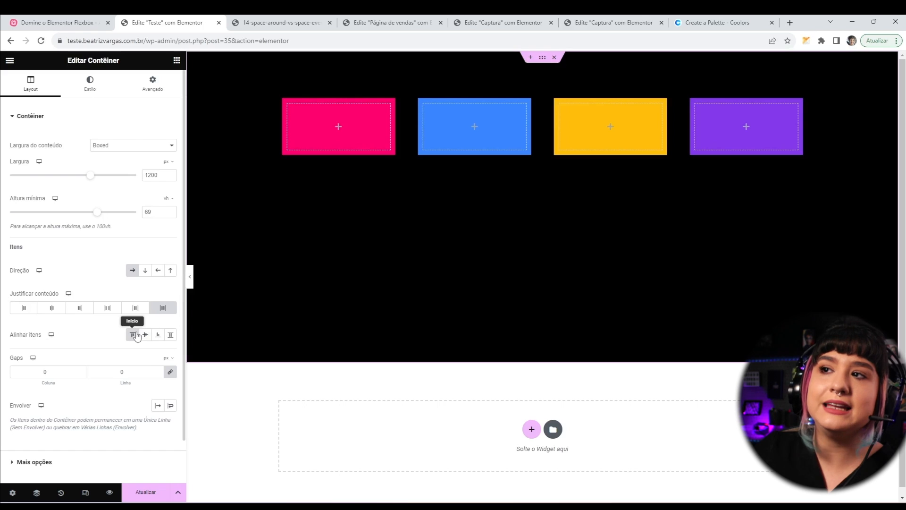
{"action": "left_click", "coordinate": [146, 335]}
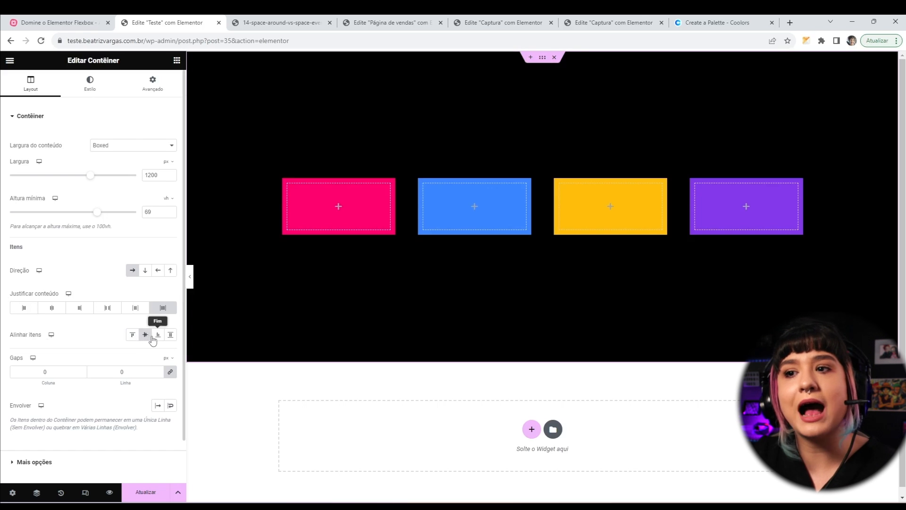
{"action": "left_click", "coordinate": [158, 336]}
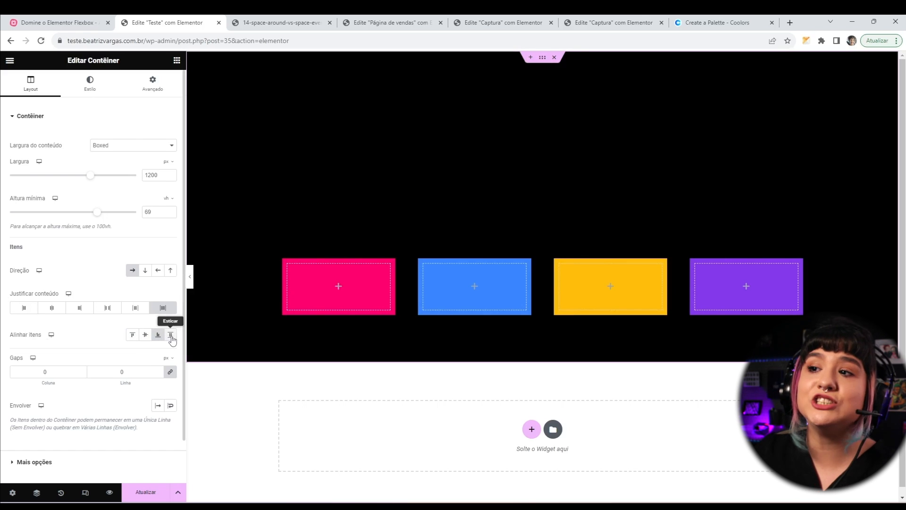
{"action": "left_click", "coordinate": [171, 336]}
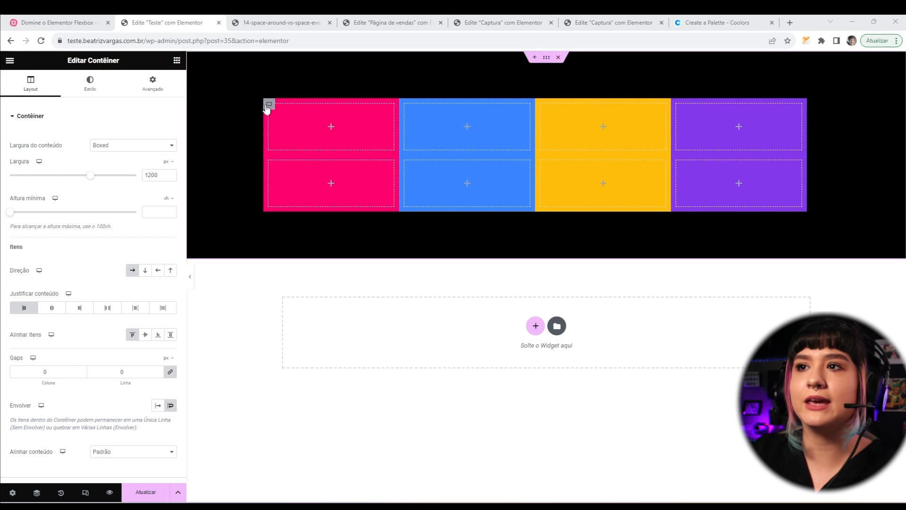
Check the first pink container's layout settings, and set the black parent container's linked gaps to 20 px
{"action": "left_click", "coordinate": [268, 105]}
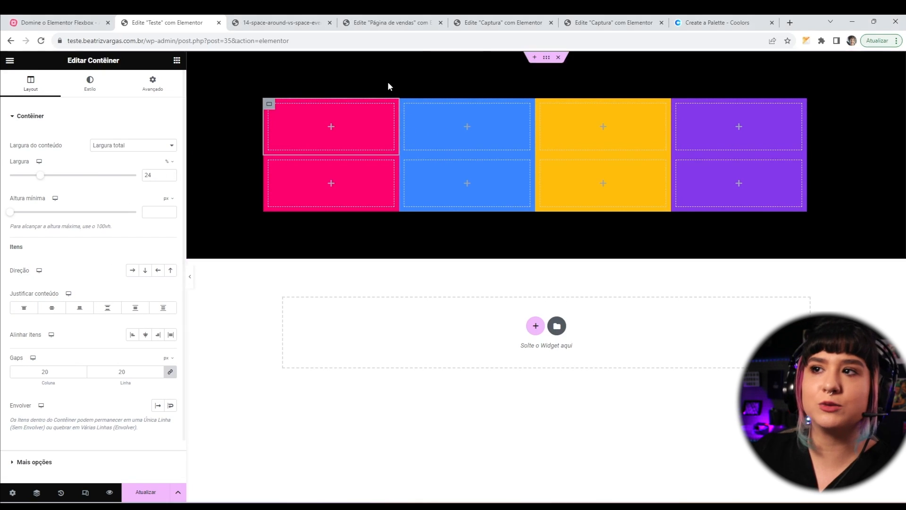
{"action": "left_click", "coordinate": [547, 57]}
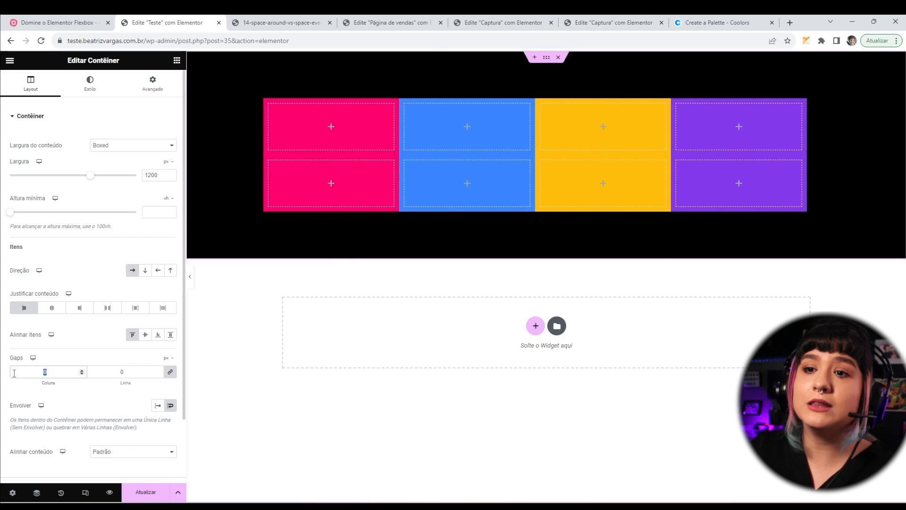
{"action": "type", "text": "20"}
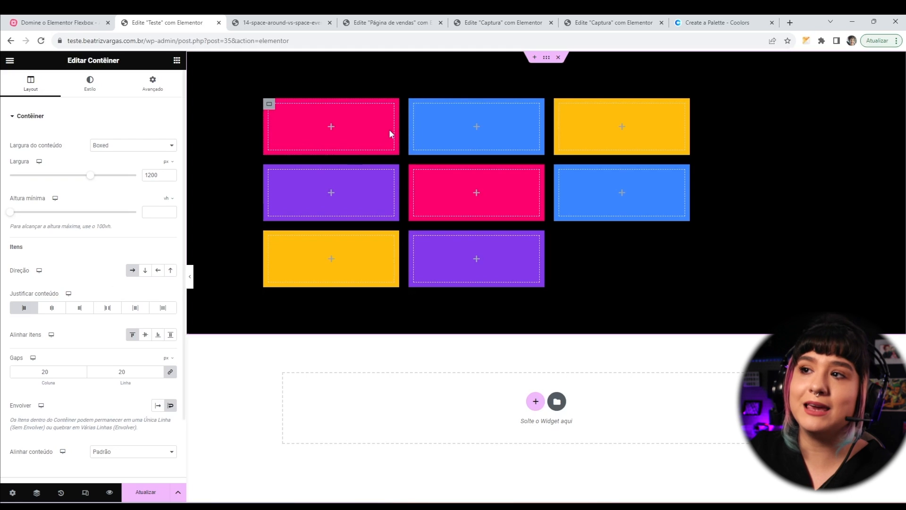
Reduce the black container's linked column and row gaps to 15 px
{"action": "left_click", "coordinate": [82, 375]}
{"action": "left_click", "coordinate": [82, 375]}
{"action": "left_click", "coordinate": [81, 375]}
{"action": "left_click", "coordinate": [82, 374]}
{"action": "left_click", "coordinate": [82, 374]}
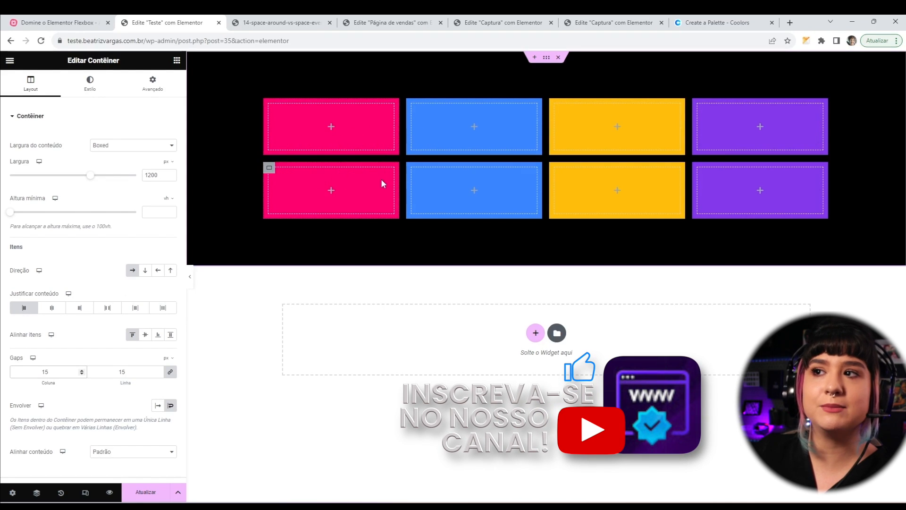
Unlink the black container's gap values, and set the row gap to 37 px and the column gap to 6 px
{"action": "left_click", "coordinate": [159, 370]}
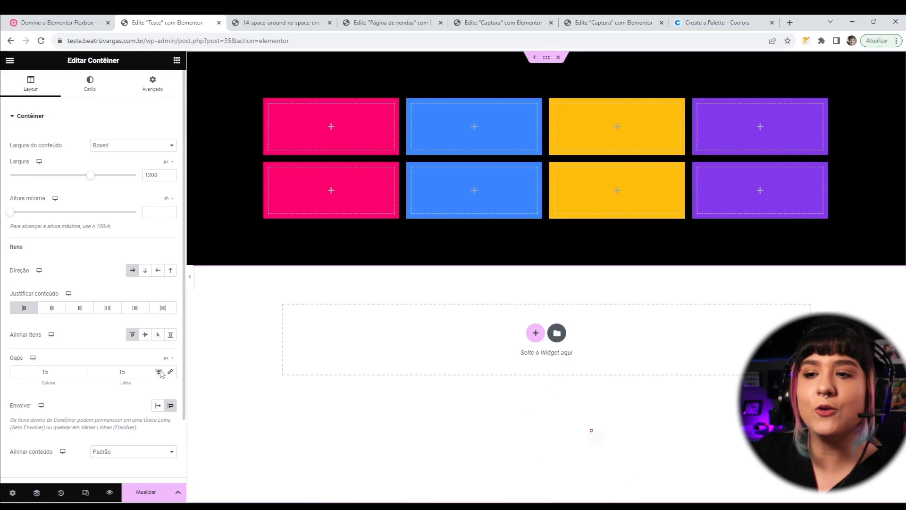
{"action": "left_click", "coordinate": [160, 370]}
{"action": "left_click", "coordinate": [160, 370]}
{"action": "left_click", "coordinate": [160, 371]}
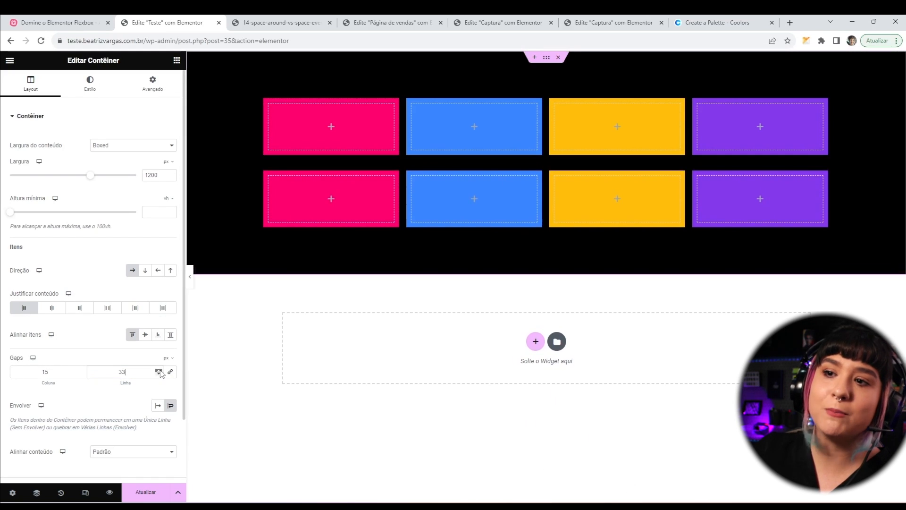
{"action": "left_click", "coordinate": [160, 371]}
{"action": "left_click", "coordinate": [160, 371]}
{"action": "left_click", "coordinate": [160, 371]}
{"action": "left_click", "coordinate": [160, 371]}
{"action": "left_click", "coordinate": [160, 373]}
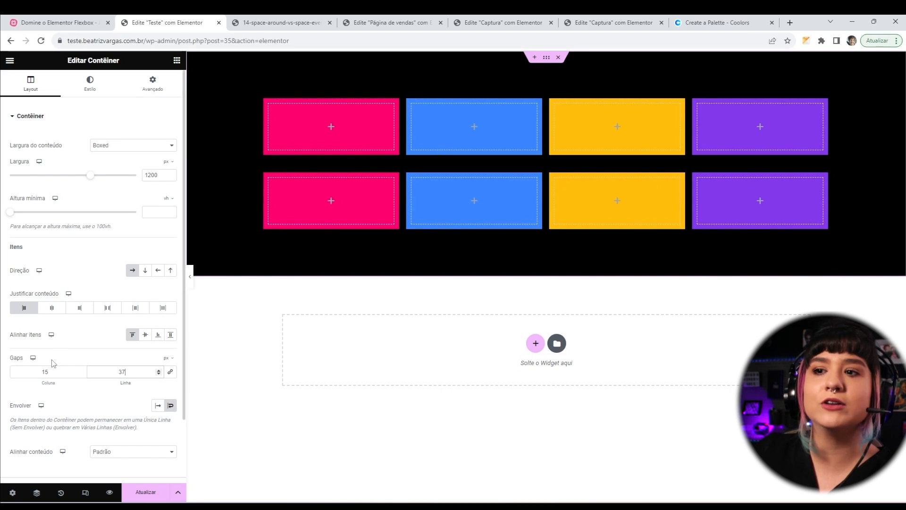
{"action": "left_click", "coordinate": [82, 374]}
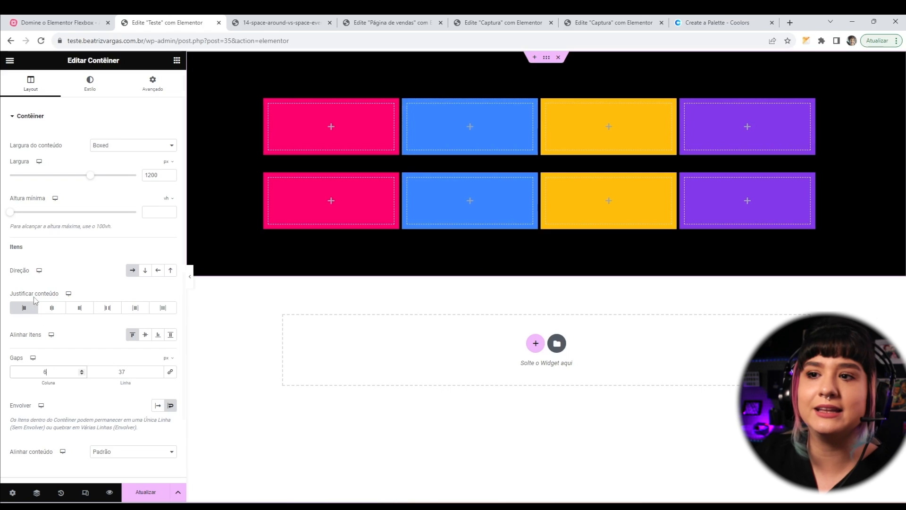
Set both the column gap and the row gap of the black container to 20 px
{"action": "left_click_drag", "start_coordinate": [55, 371], "coordinate": [2, 371]}
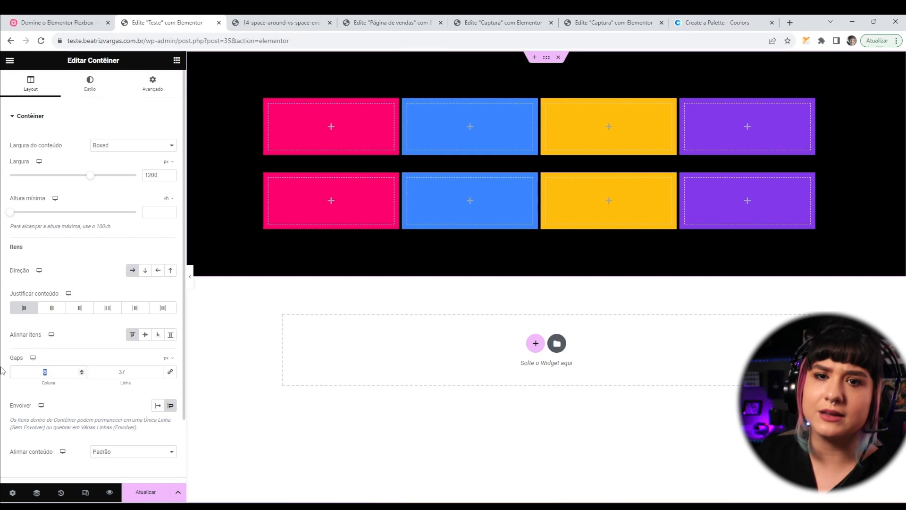
{"action": "type", "text": "020"}
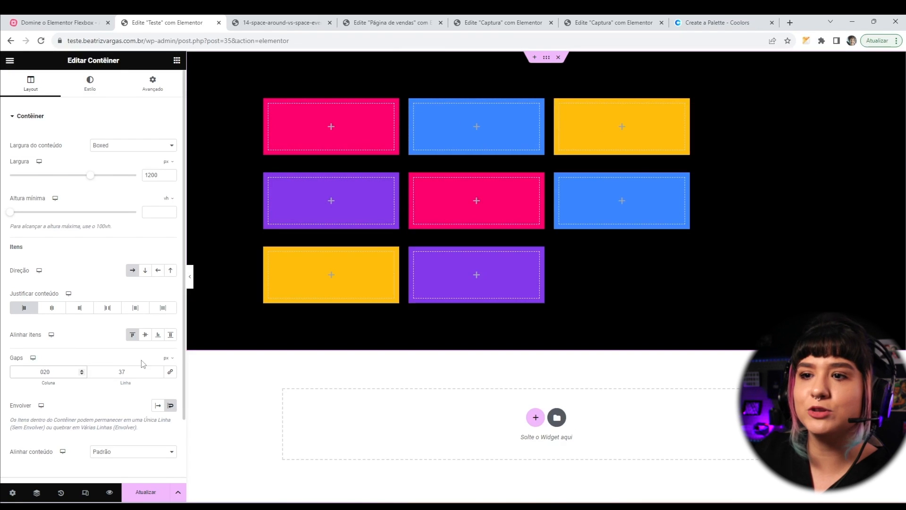
{"action": "double_click", "coordinate": [122, 372]}
{"action": "type", "text": "20"}
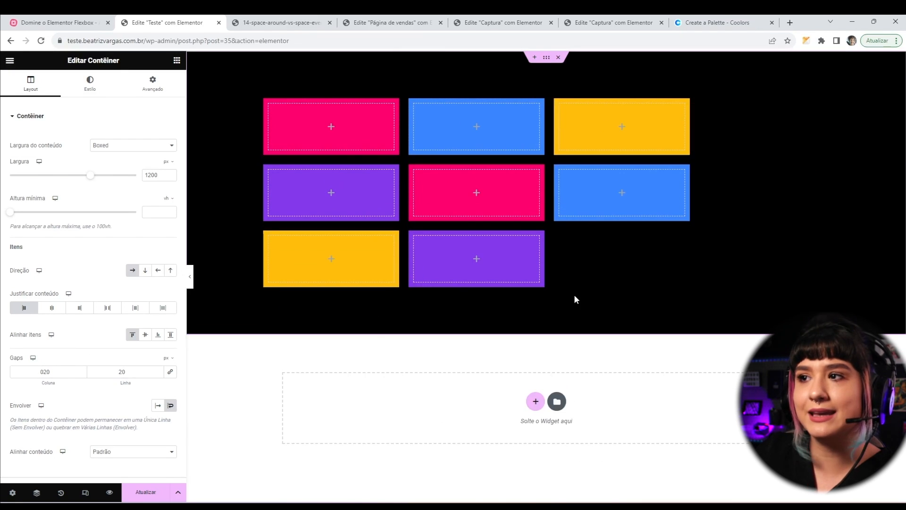
Set both the row gap and the column gap of the black container to 0 px
{"action": "left_click_drag", "start_coordinate": [131, 372], "coordinate": [2, 375]}
{"action": "type", "text": "0"}
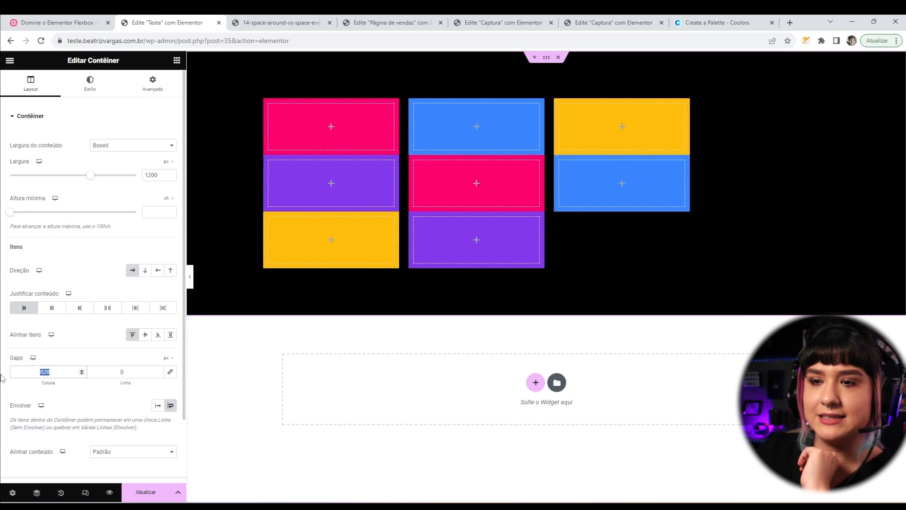
{"action": "type", "text": "0"}
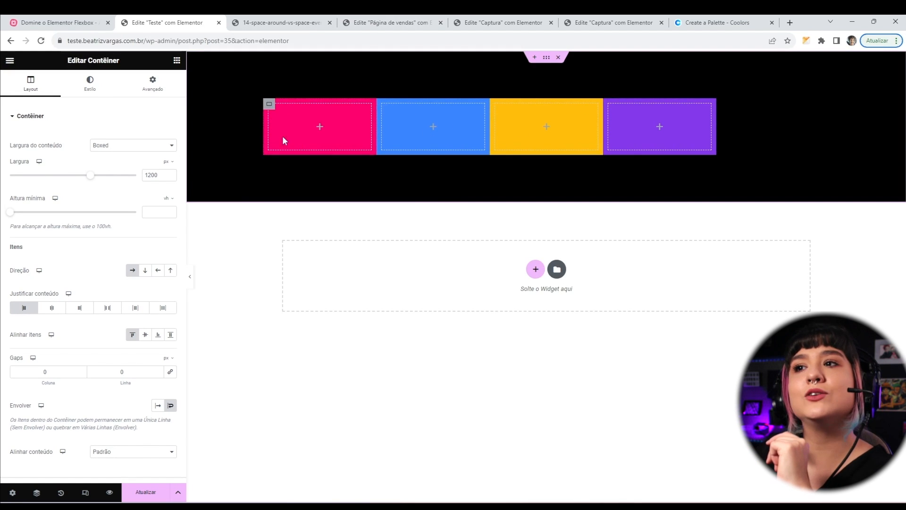
Check the pink container's layout settings, and try a fifth container by duplicating the purple one and deleting the copy
{"action": "left_click", "coordinate": [269, 104]}
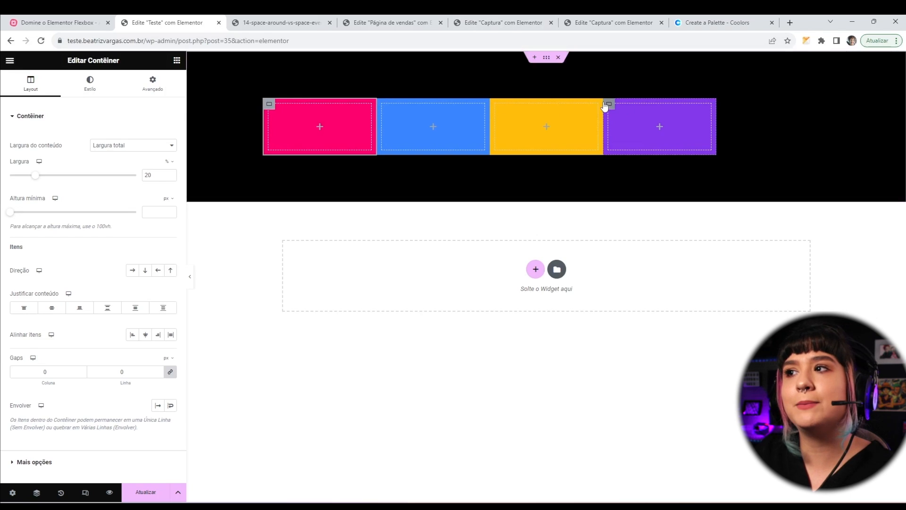
{"action": "right_click", "coordinate": [612, 109]}
{"action": "left_click", "coordinate": [627, 128]}
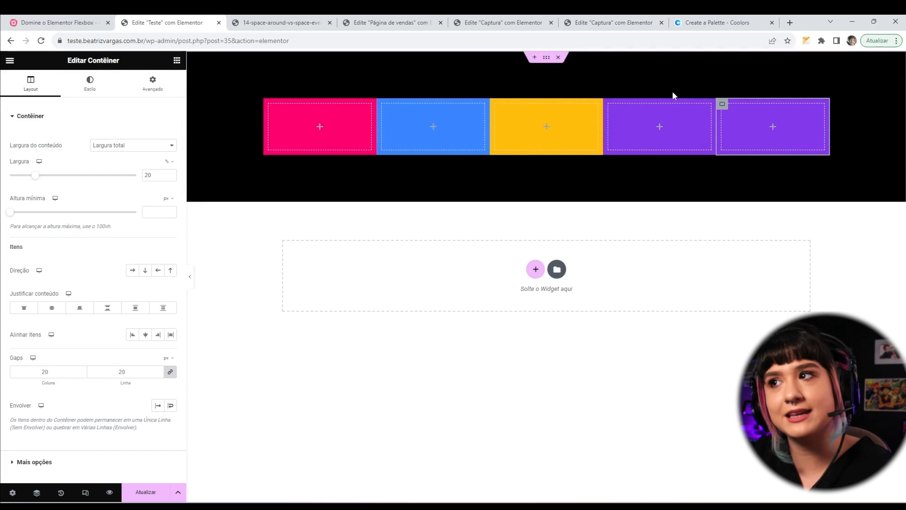
{"action": "right_click", "coordinate": [722, 103]}
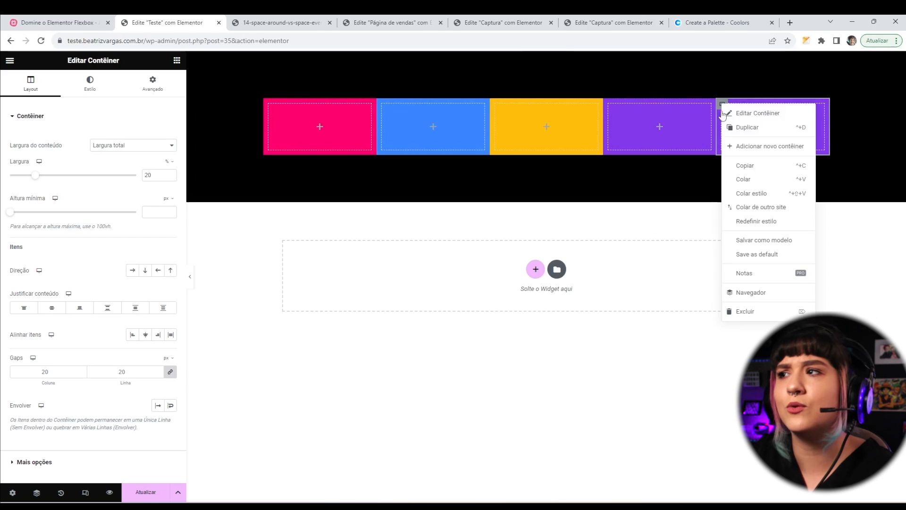
{"action": "left_click", "coordinate": [742, 311]}
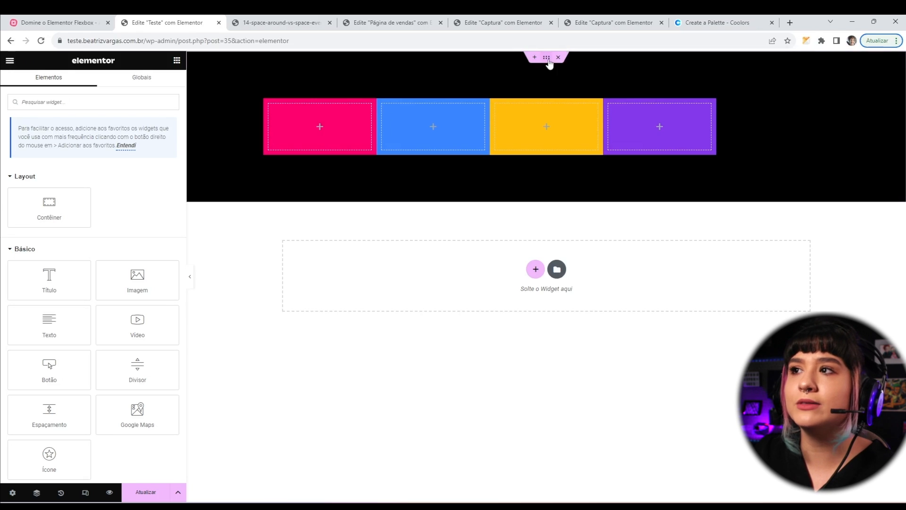
Try a 20 px column gap on the black parent container, and reset it to 0 px
{"action": "left_click", "coordinate": [547, 57]}
{"action": "left_click", "coordinate": [56, 370]}
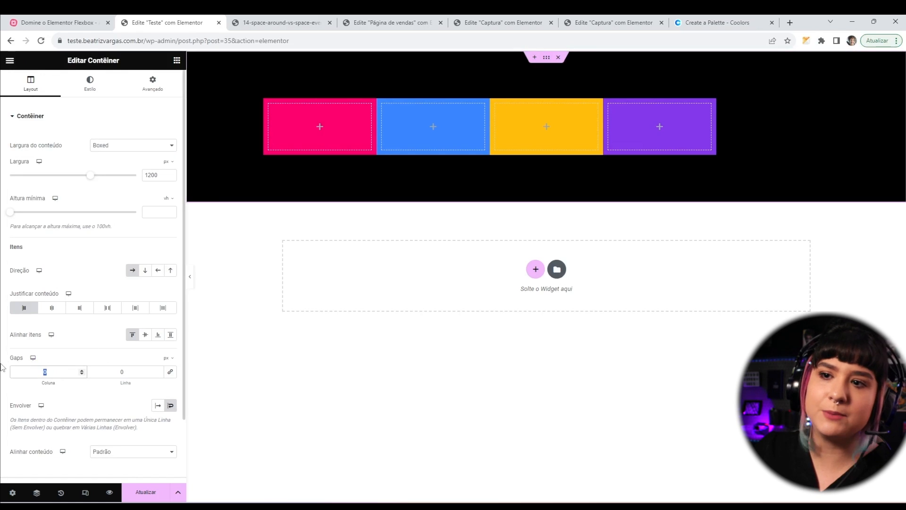
{"action": "type", "text": "20"}
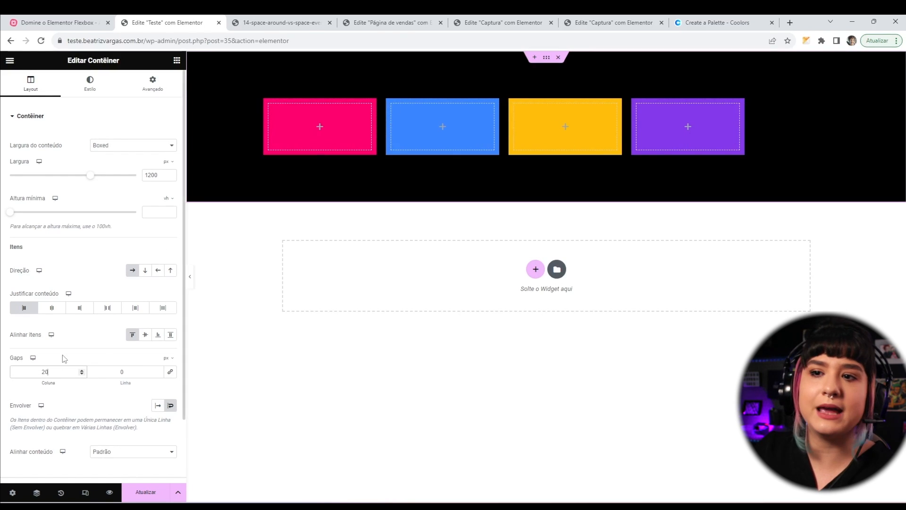
{"action": "left_click_drag", "start_coordinate": [61, 372], "coordinate": [2, 374]}
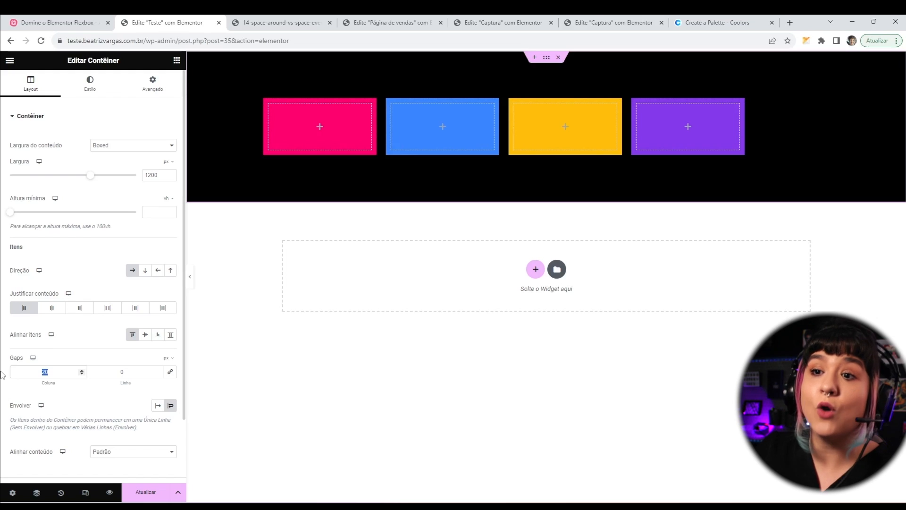
{"action": "type", "text": "0"}
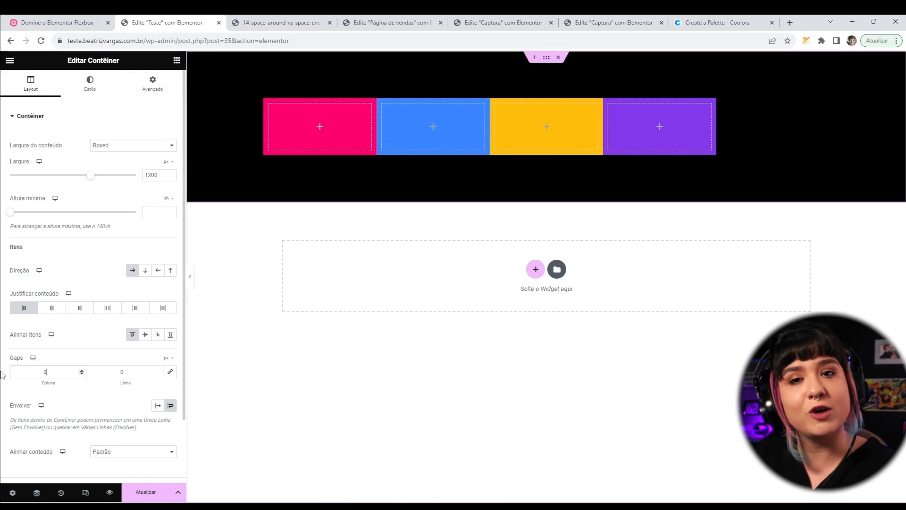
Justify the black container's content with space between, and set the pink container's width to 23%
{"action": "left_click", "coordinate": [108, 313]}
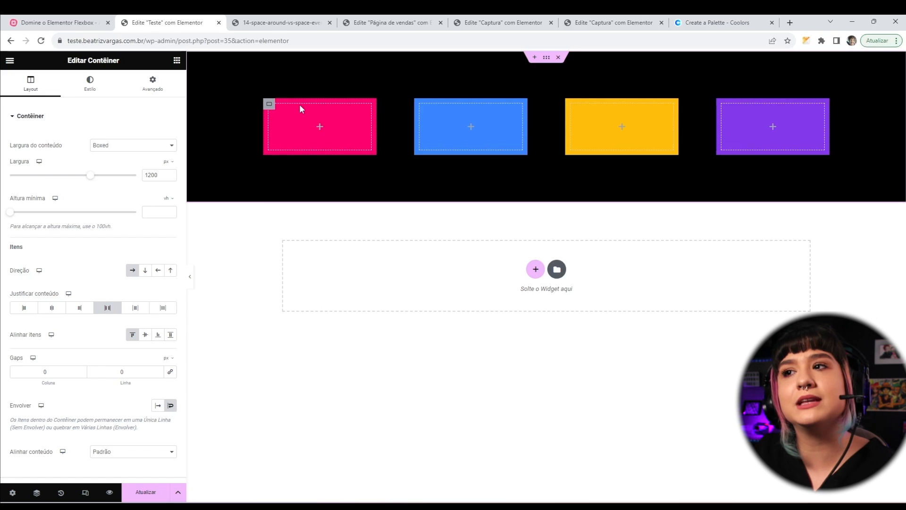
{"action": "left_click", "coordinate": [269, 104]}
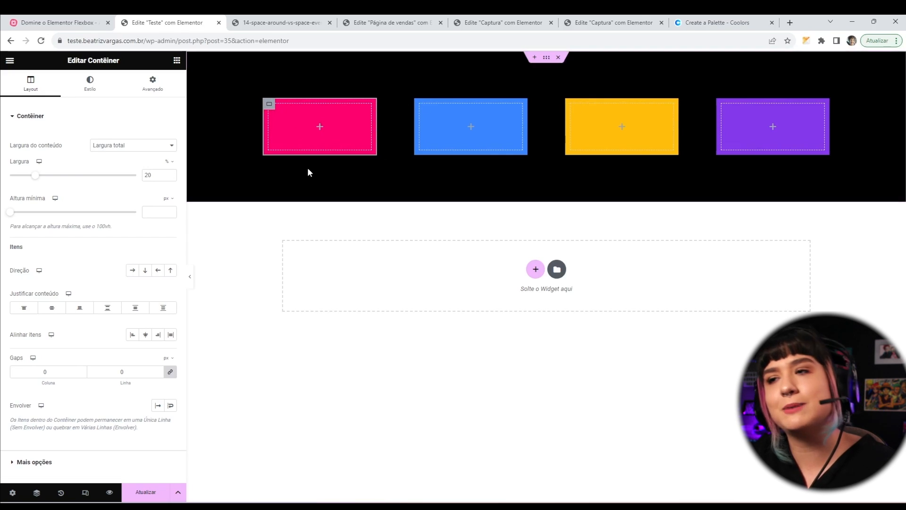
{"action": "double_click", "coordinate": [155, 175]}
{"action": "type", "text": "22"}
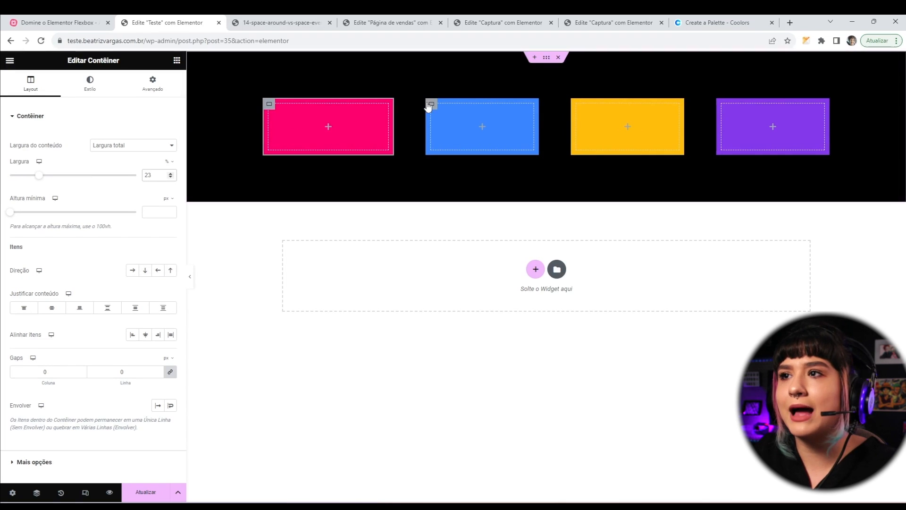
Set the widths of the blue, yellow and purple containers to 23% each
{"action": "left_click", "coordinate": [482, 137]}
{"action": "type", "text": "22"}
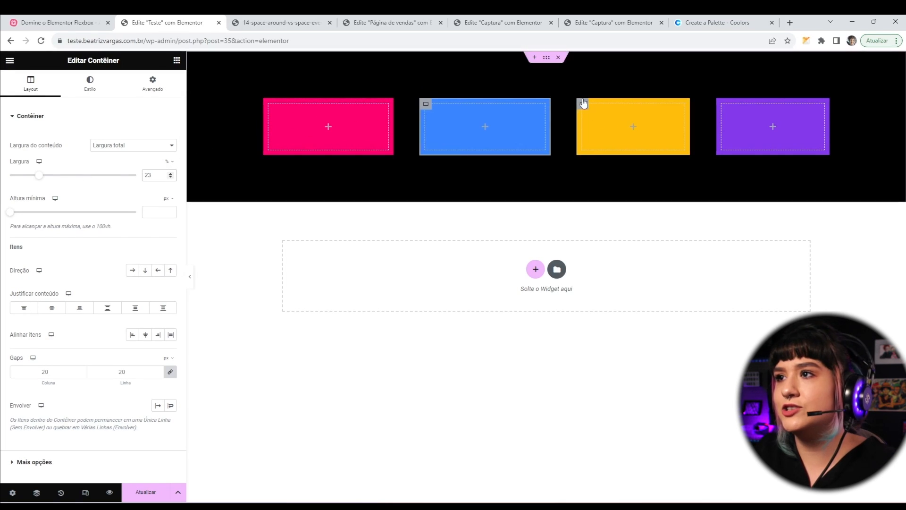
{"action": "left_click_drag", "start_coordinate": [159, 173], "coordinate": [2, 178]}
{"action": "type", "text": "22"}
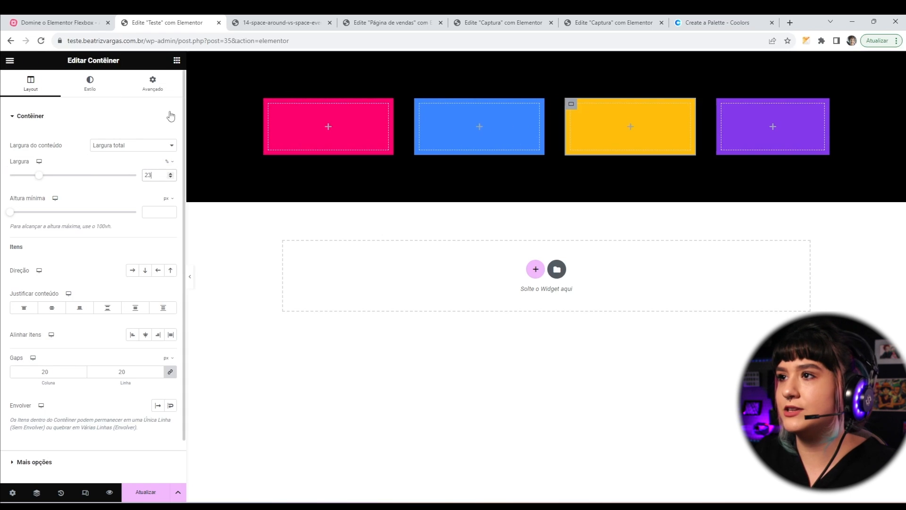
{"action": "left_click", "coordinate": [723, 103]}
{"action": "left_click_drag", "start_coordinate": [152, 177], "coordinate": [73, 171]}
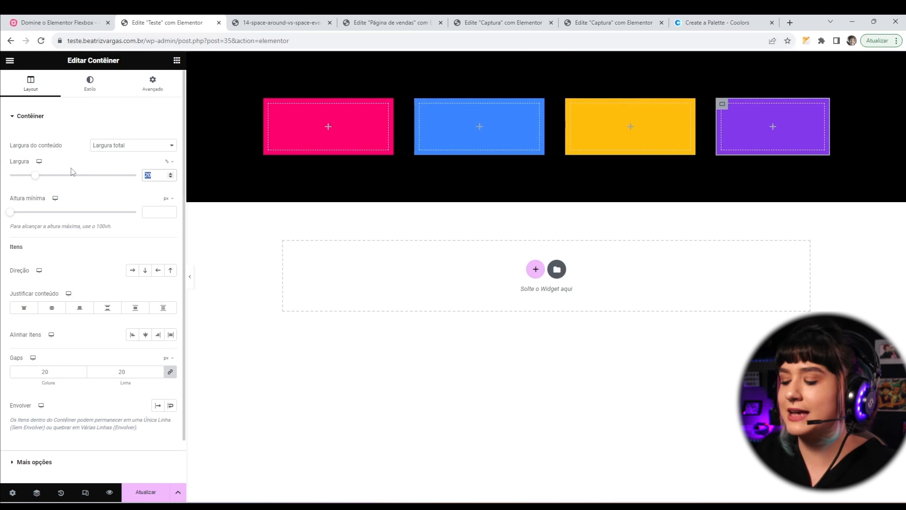
{"action": "type", "text": "23"}
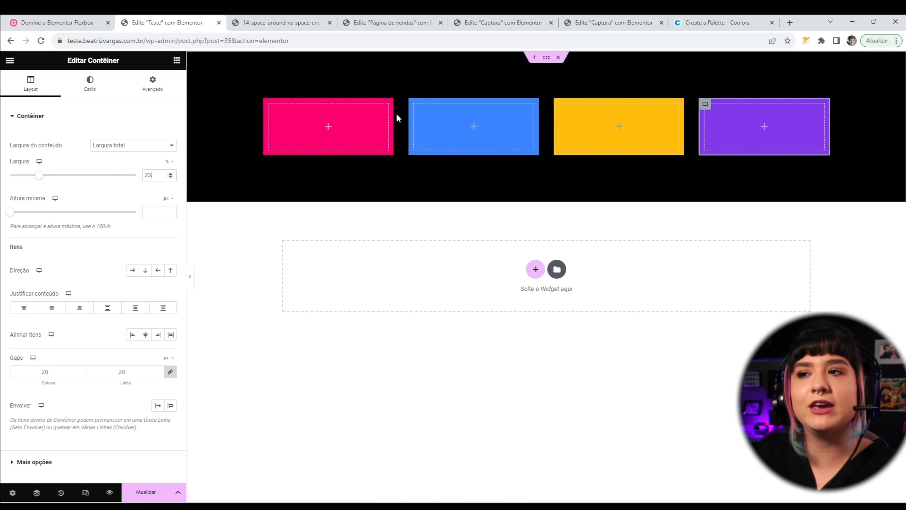
Try the space evenly, around, between and center justifications on the black container, and return its content to start
{"action": "left_click", "coordinate": [546, 57]}
{"action": "left_click", "coordinate": [163, 308]}
{"action": "left_click", "coordinate": [135, 307]}
{"action": "left_click", "coordinate": [108, 308]}
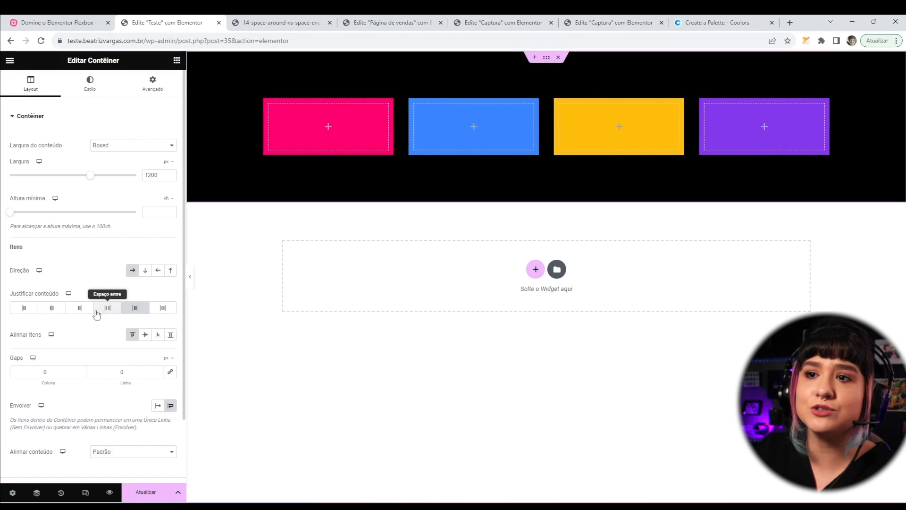
{"action": "left_click", "coordinate": [24, 308]}
{"action": "left_click", "coordinate": [47, 308]}
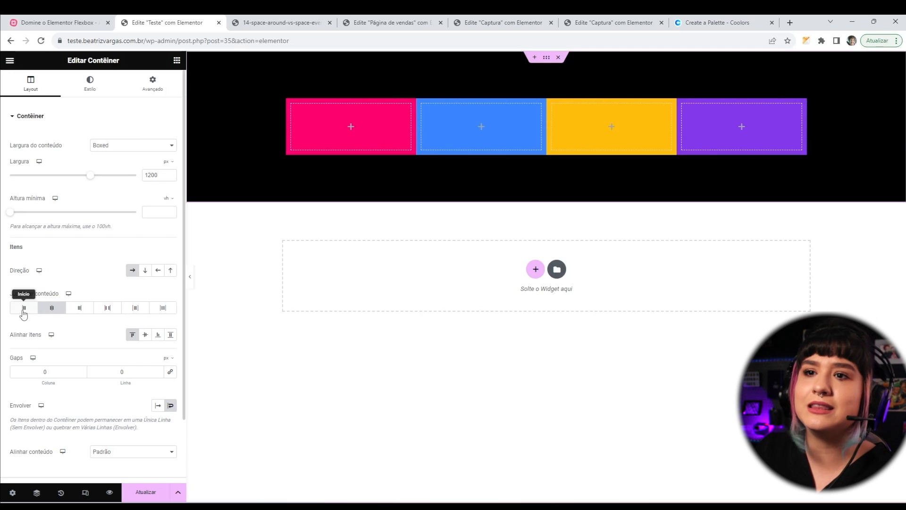
{"action": "left_click", "coordinate": [24, 308]}
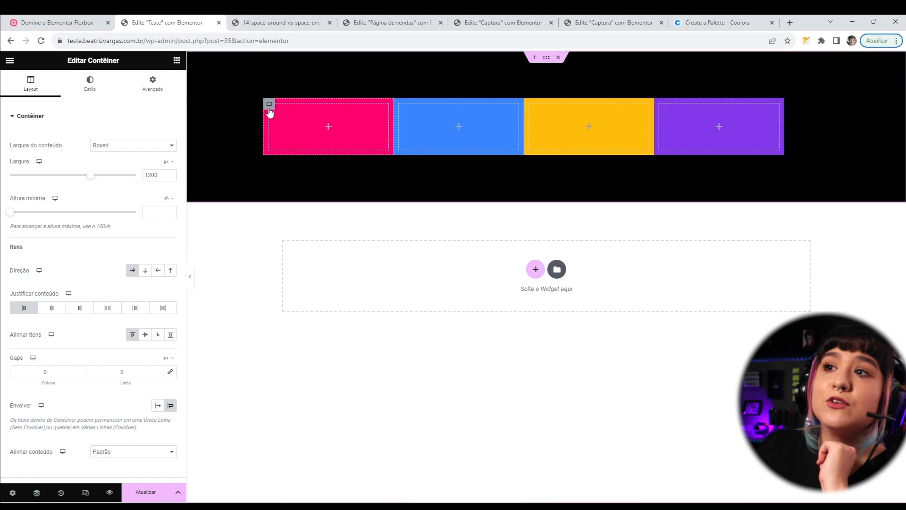
Set the widths of the pink and blue containers to 25% each
{"action": "left_click", "coordinate": [269, 106]}
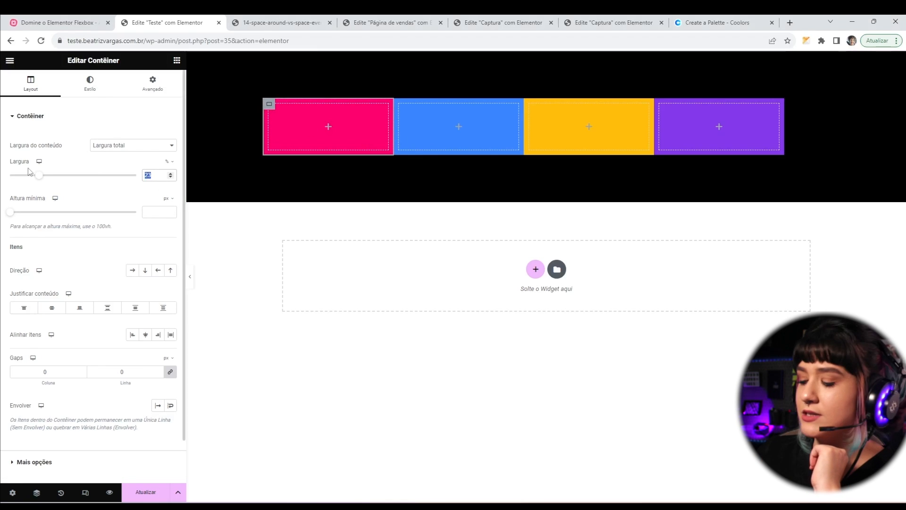
{"action": "left_click", "coordinate": [411, 104]}
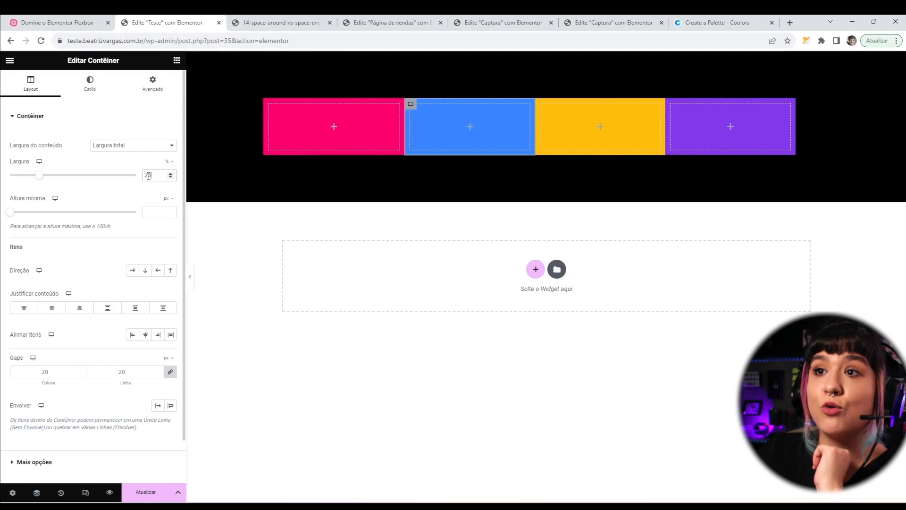
{"action": "left_click_drag", "start_coordinate": [150, 176], "coordinate": [2, 176]}
{"action": "type", "text": "25"}
Set the widths of the yellow and purple containers to 25% each
{"action": "left_click", "coordinate": [552, 105]}
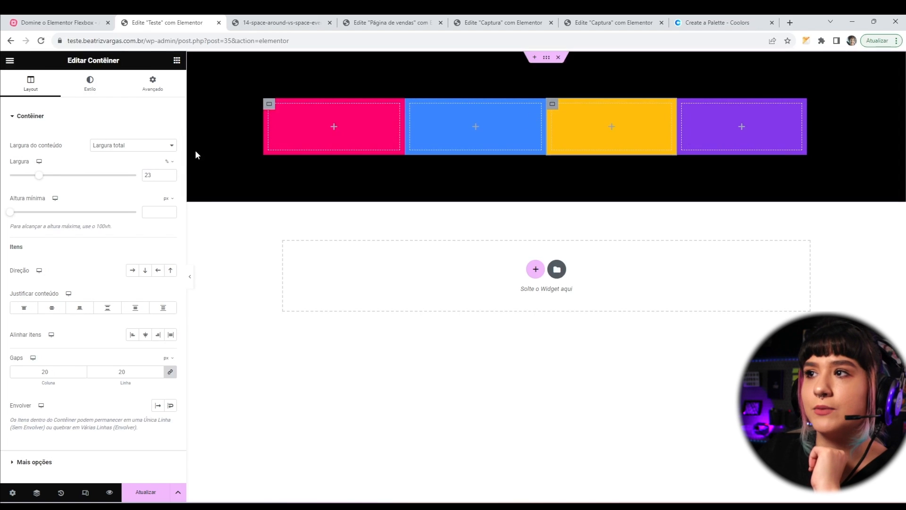
{"action": "left_click_drag", "start_coordinate": [149, 176], "coordinate": [92, 173]}
{"action": "type", "text": "25"}
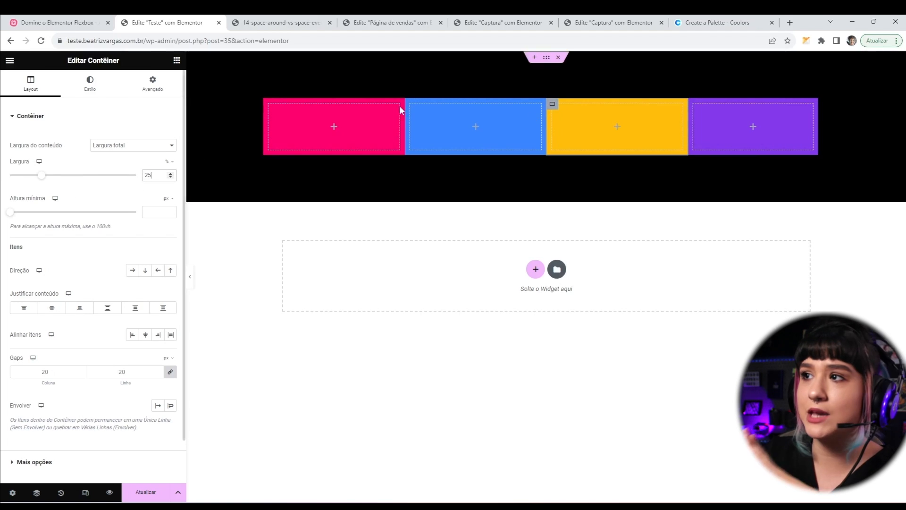
{"action": "left_click", "coordinate": [705, 108]}
{"action": "left_click_drag", "start_coordinate": [149, 175], "coordinate": [53, 185]}
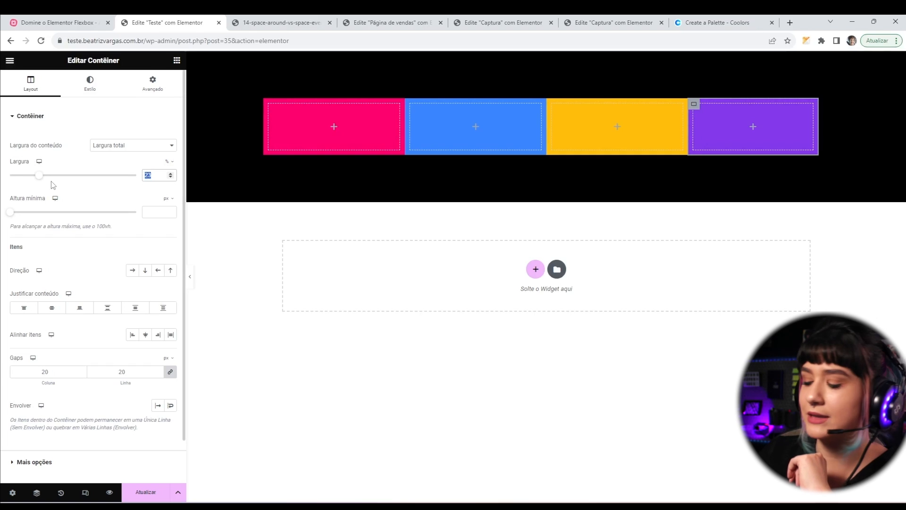
{"action": "type", "text": "25"}
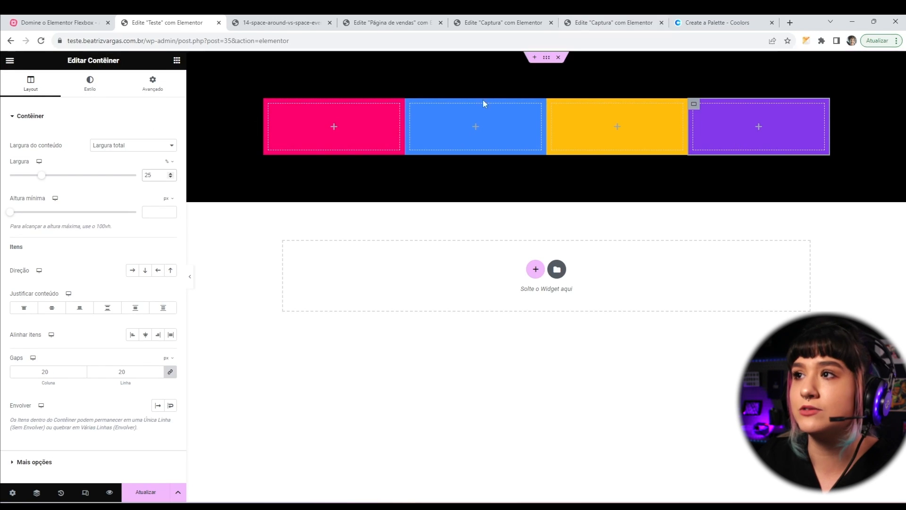
Link the black parent container's column and row gaps, and set them to 20 px
{"action": "left_click", "coordinate": [547, 58]}
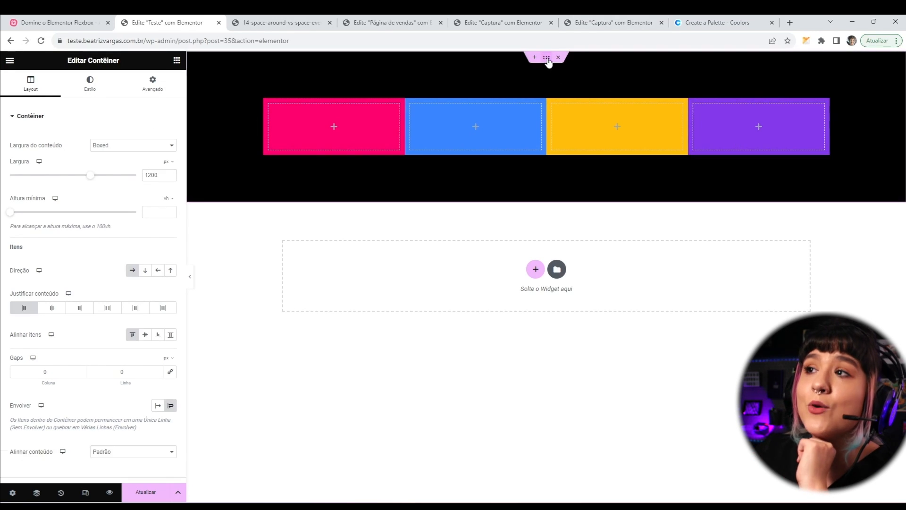
{"action": "double_click", "coordinate": [45, 372]}
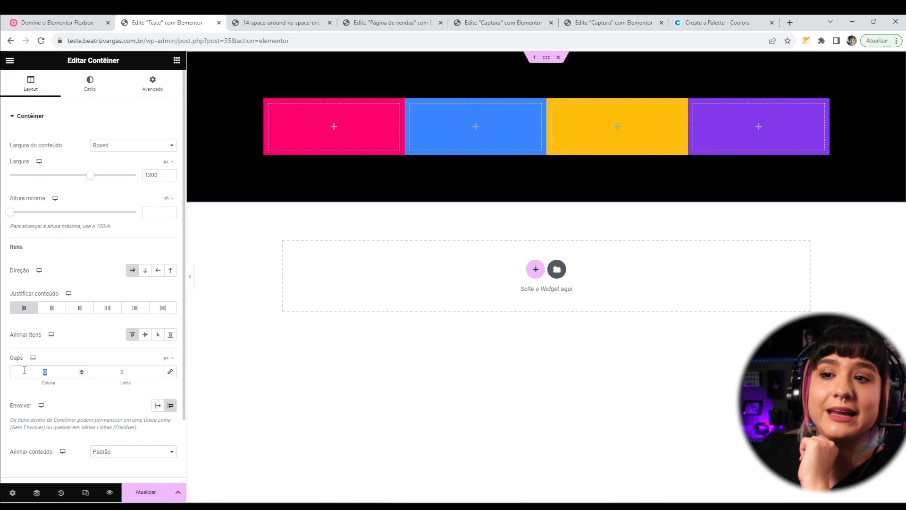
{"action": "left_click", "coordinate": [171, 373]}
{"action": "left_click_drag", "start_coordinate": [131, 372], "coordinate": [7, 370]}
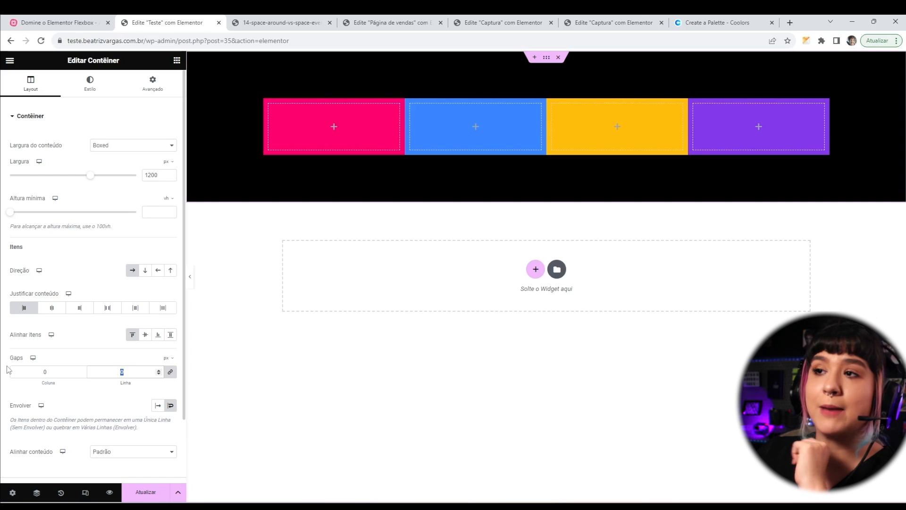
{"action": "type", "text": "20"}
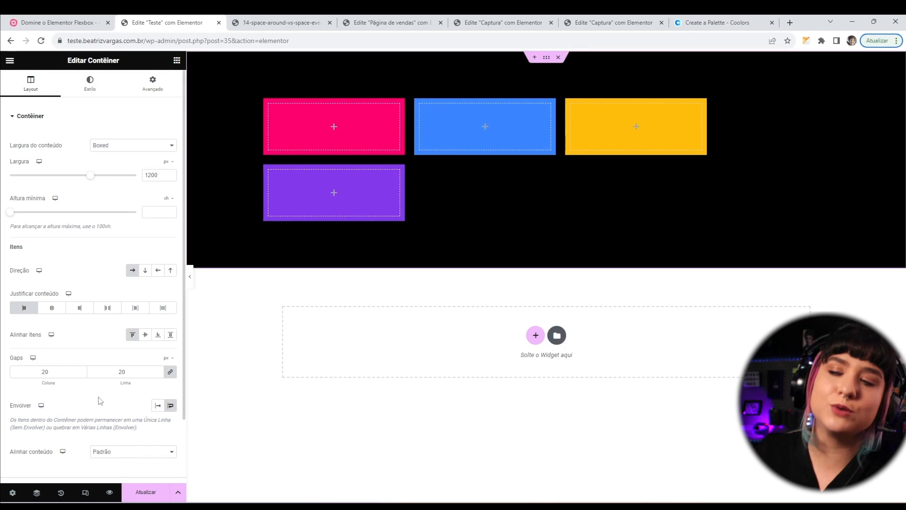
Raise the black container's linked gaps to 200 px, and reset them to 0 px
{"action": "left_click", "coordinate": [142, 373]}
{"action": "type", "text": "0"}
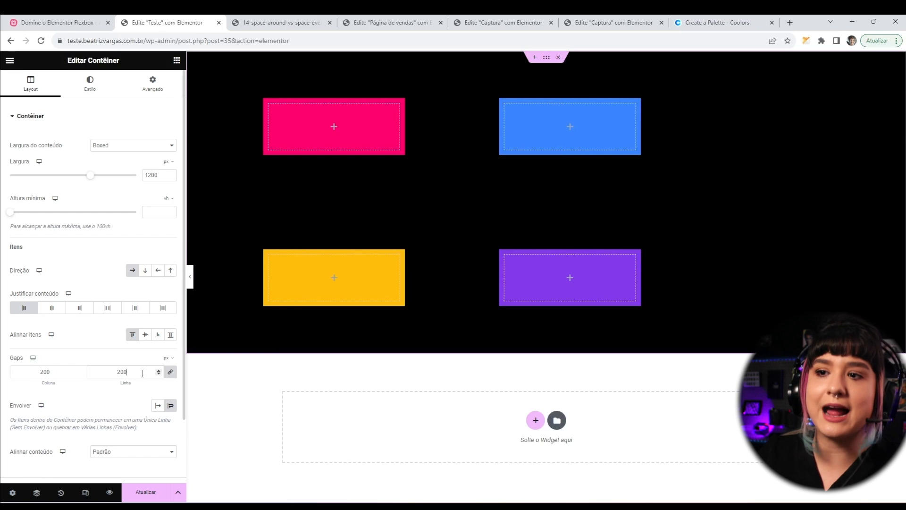
{"action": "key", "text": "ctrl+a"}
{"action": "type", "text": "0"}
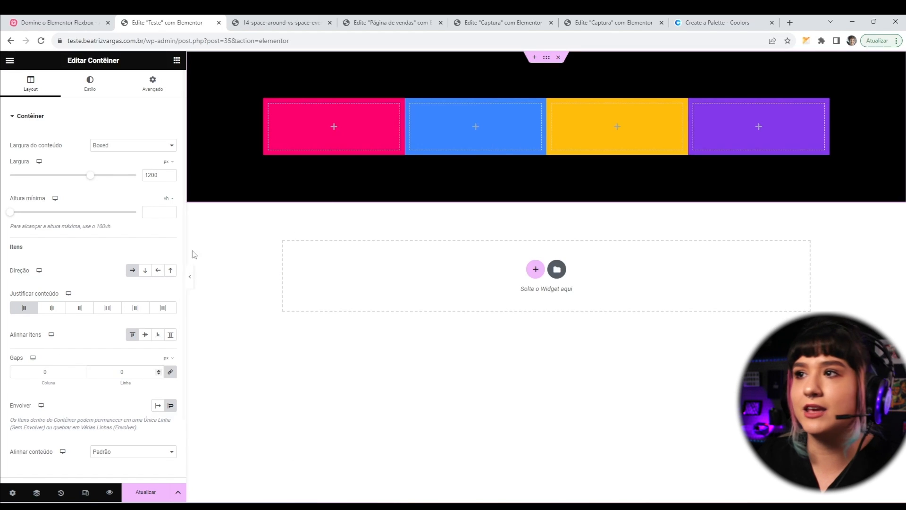
Clear the black container's wrap option, and duplicate the purple container twice
{"action": "left_click", "coordinate": [171, 409]}
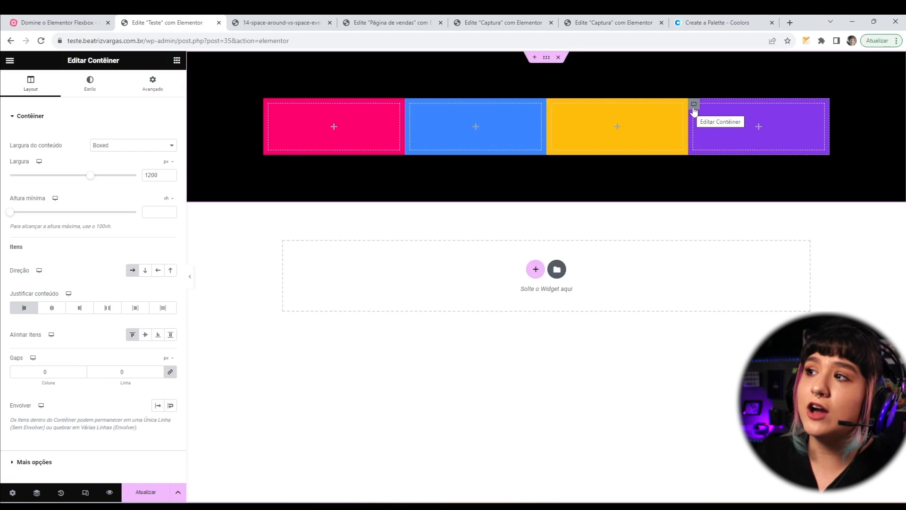
{"action": "right_click", "coordinate": [694, 108]}
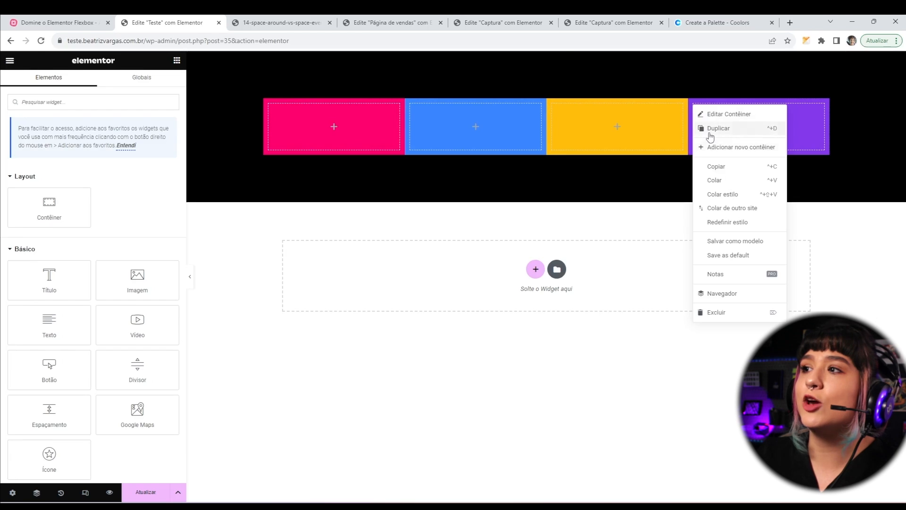
{"action": "left_click", "coordinate": [711, 135]}
{"action": "right_click", "coordinate": [722, 107]}
{"action": "left_click", "coordinate": [738, 129]}
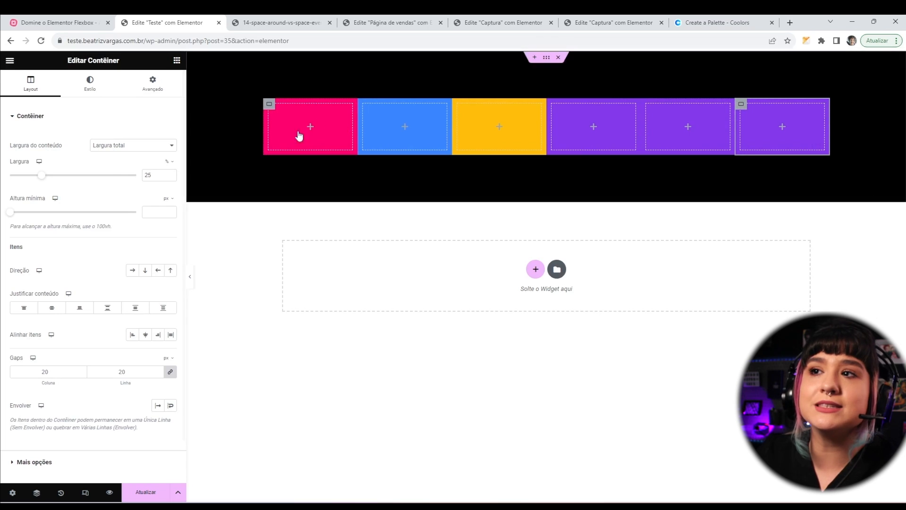
Duplicate the last purple container once and the yellow container twice inside the black parent
{"action": "right_click", "coordinate": [741, 106]}
{"action": "left_click", "coordinate": [762, 131]}
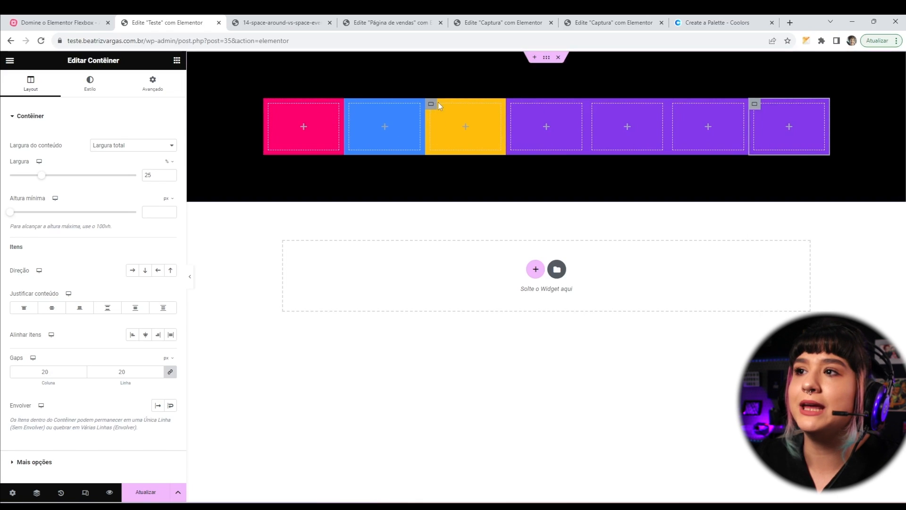
{"action": "right_click", "coordinate": [437, 105]}
{"action": "left_click", "coordinate": [453, 127]}
{"action": "right_click", "coordinate": [482, 104]}
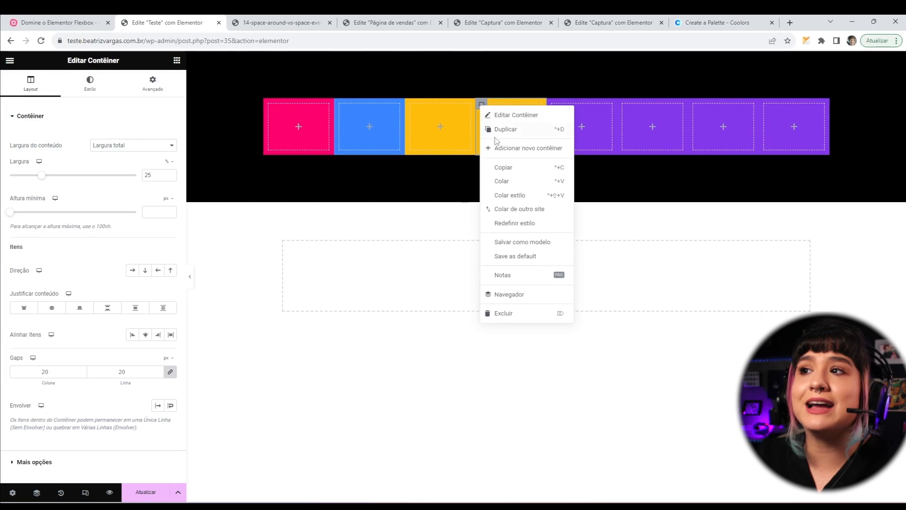
{"action": "left_click", "coordinate": [500, 128]}
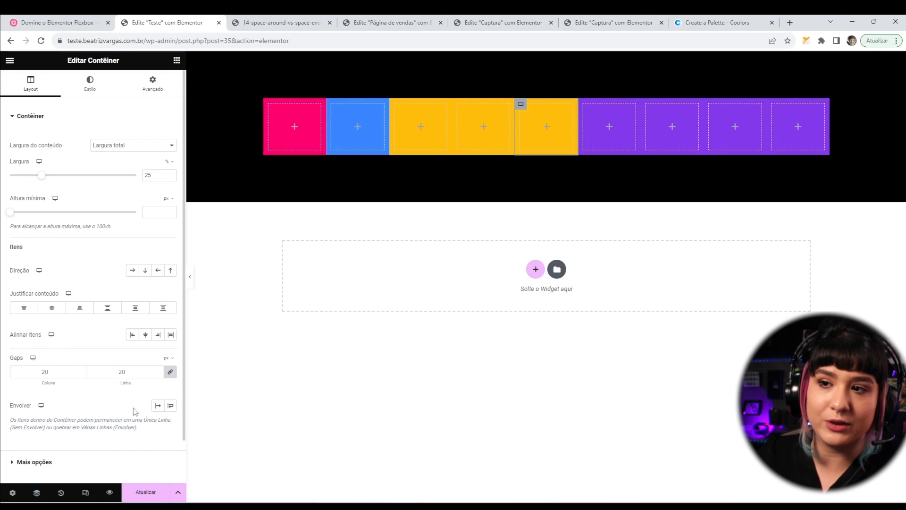
Enable wrapping on the black parent container and set its linked column and row gaps to 20 px
{"action": "left_click", "coordinate": [170, 406]}
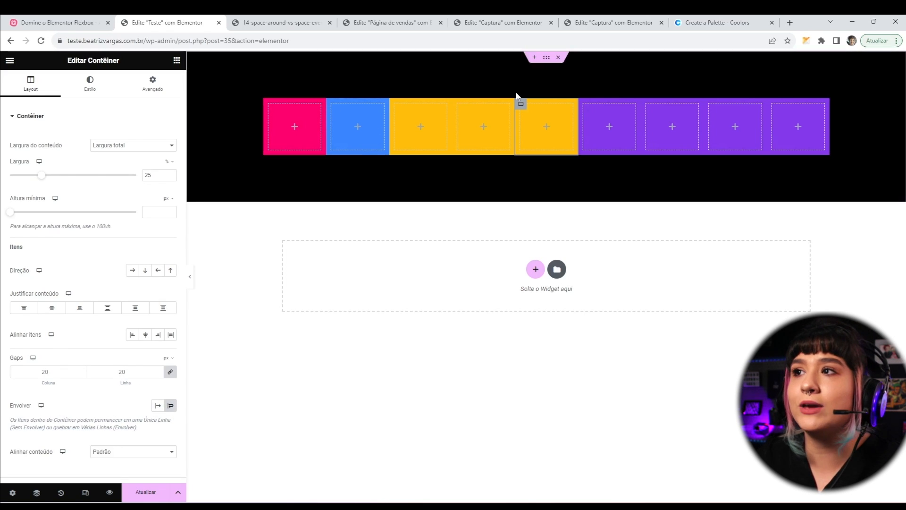
{"action": "left_click", "coordinate": [540, 68]}
{"action": "left_click", "coordinate": [170, 405]}
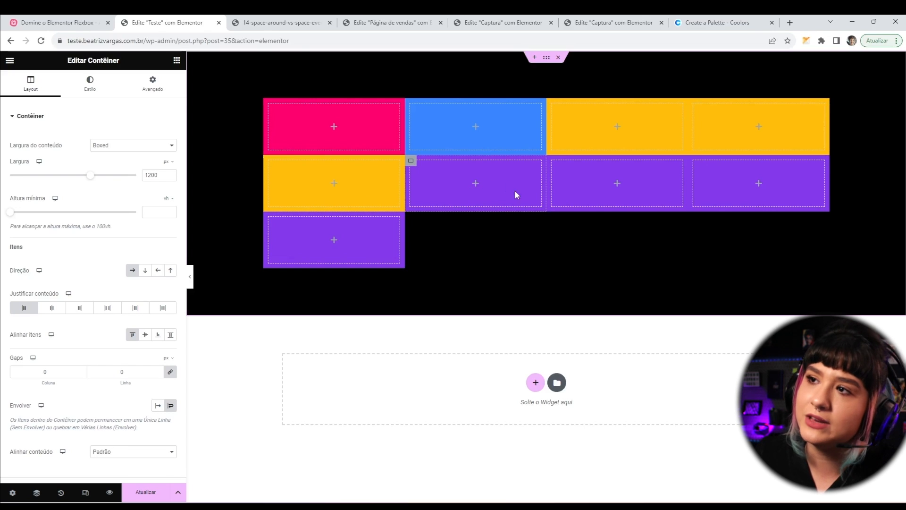
{"action": "double_click", "coordinate": [30, 370]}
{"action": "type", "text": "20"}
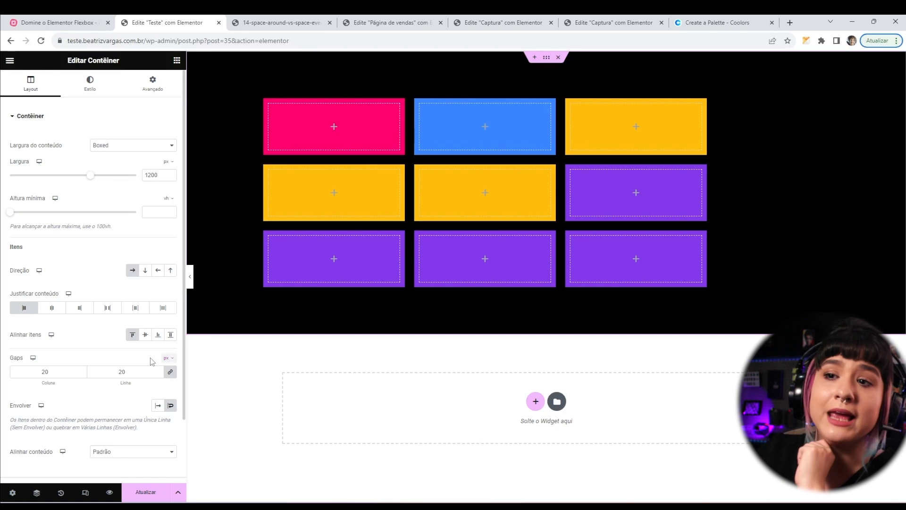
Change the black container's gap unit to percent and set the linked column and row gaps to 2%
{"action": "left_click_drag", "start_coordinate": [136, 372], "coordinate": [66, 374]}
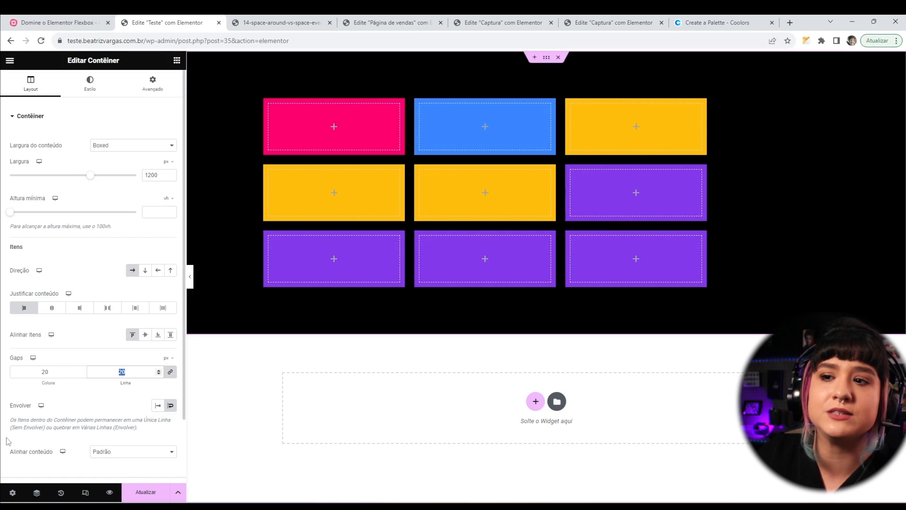
{"action": "left_click_drag", "start_coordinate": [51, 372], "coordinate": [29, 372]}
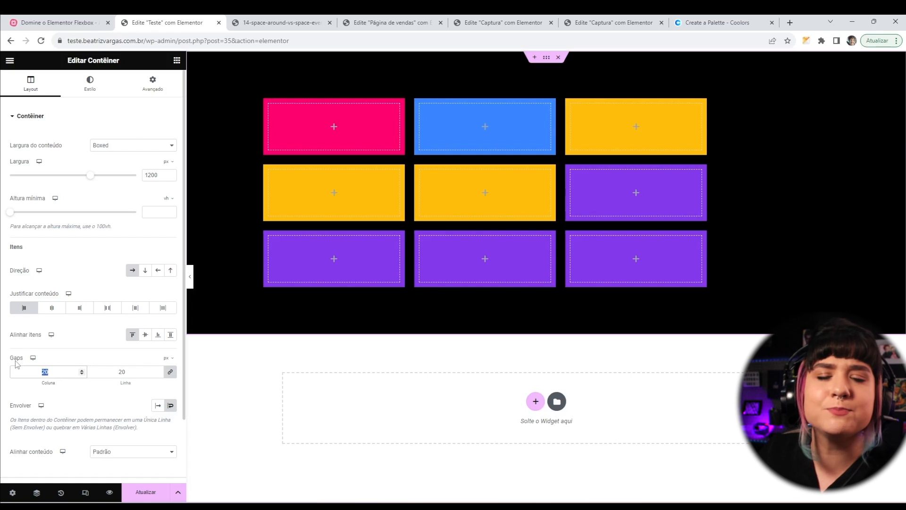
{"action": "left_click", "coordinate": [170, 359]}
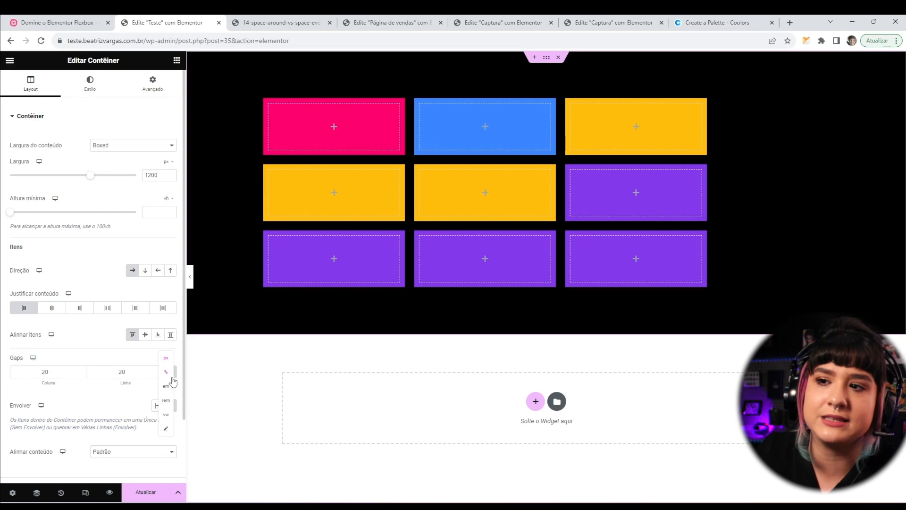
{"action": "left_click", "coordinate": [167, 372]}
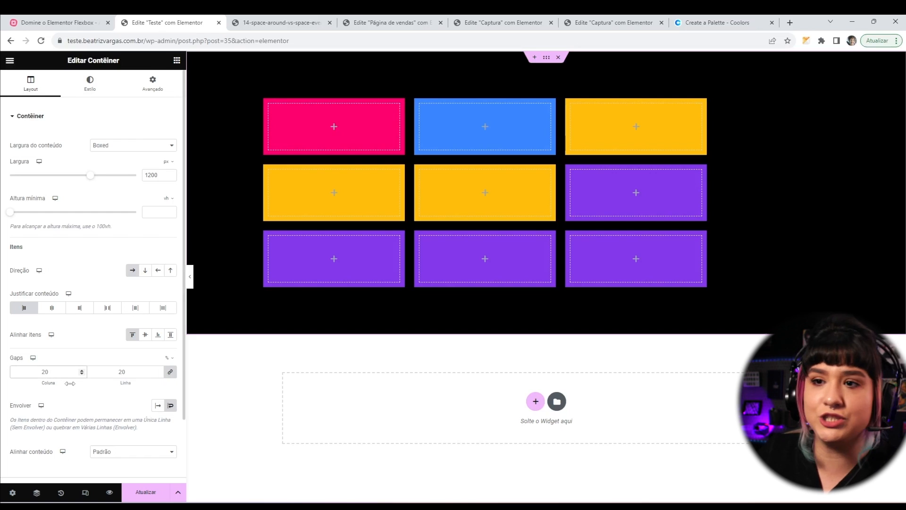
{"action": "left_click_drag", "start_coordinate": [70, 383], "coordinate": [53, 383]}
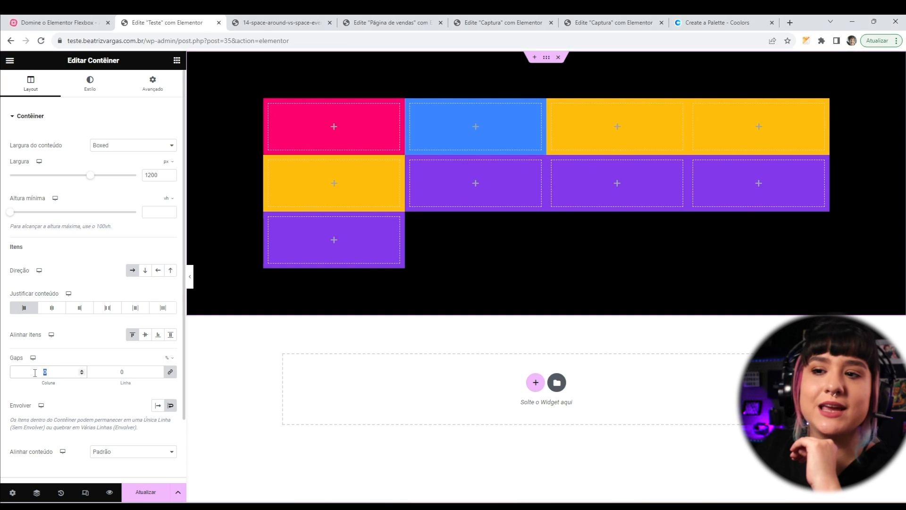
{"action": "left_click_drag", "start_coordinate": [45, 373], "coordinate": [35, 373]}
{"action": "type", "text": "2"}
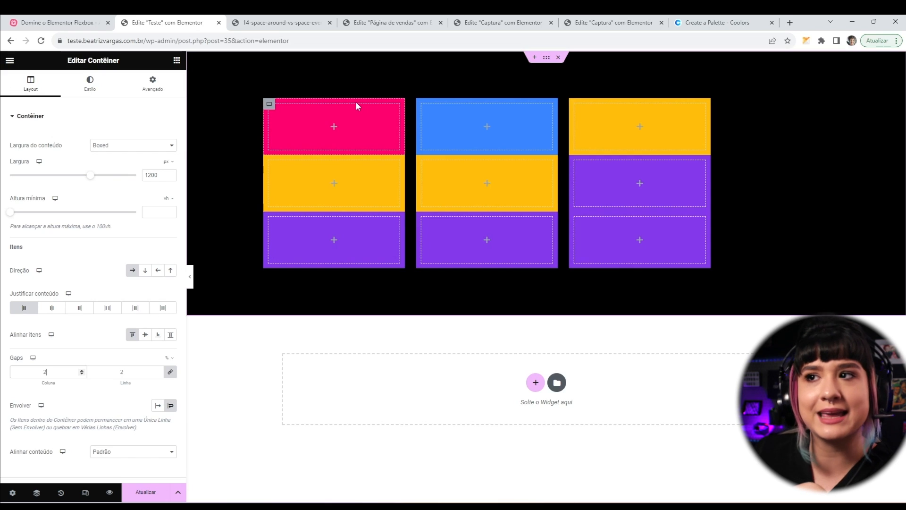
Switch to the calculator and work out the item width for four columns with 2% gaps: 2 × 3, 100 − 6, and 94 ÷ 4
{"action": "left_click", "coordinate": [269, 104]}
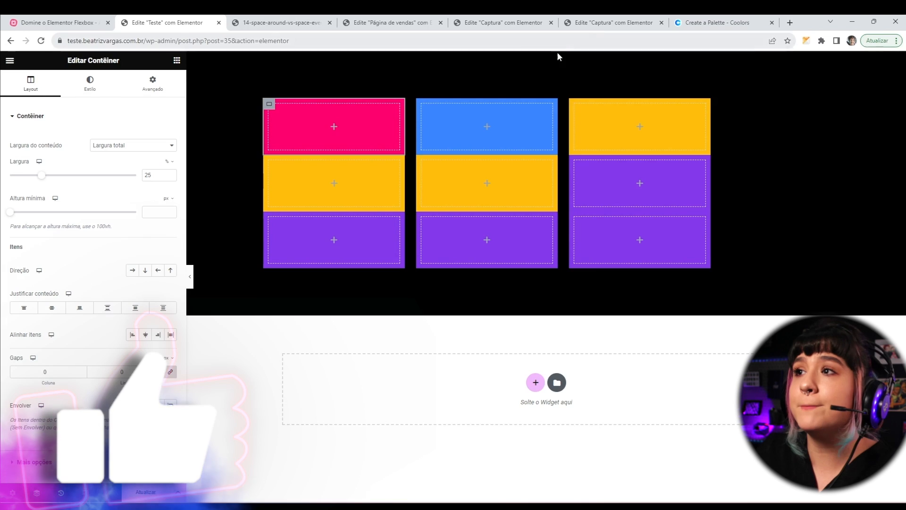
{"action": "left_click", "coordinate": [546, 57]}
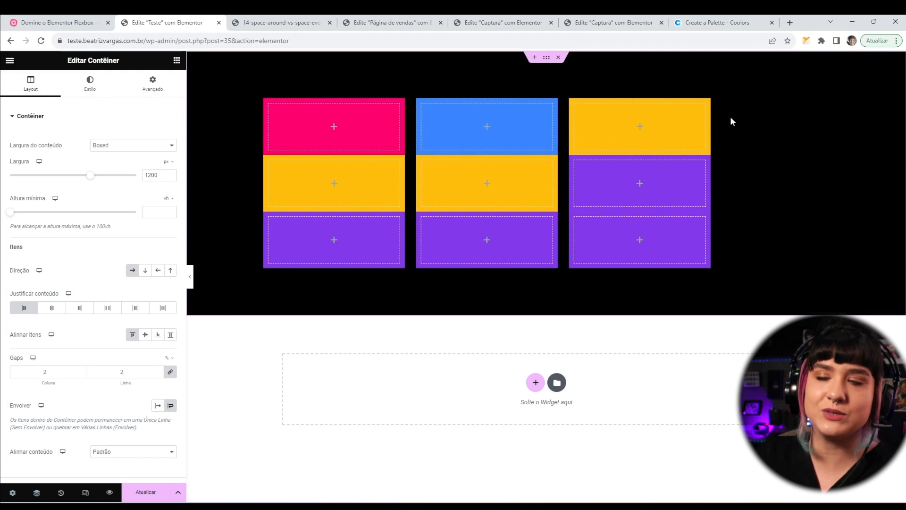
{"action": "mouse_move", "coordinate": [599, 507]}
{"action": "left_click", "coordinate": [599, 463]}
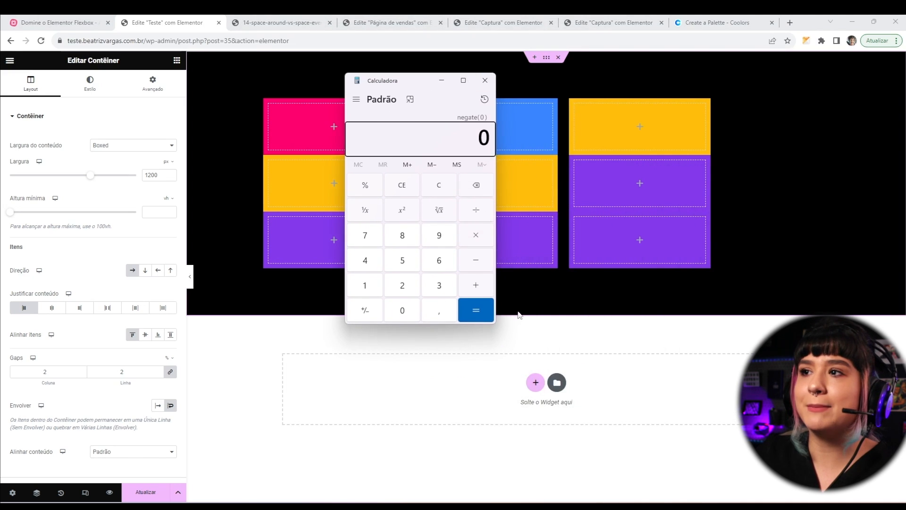
{"action": "left_click", "coordinate": [461, 151]}
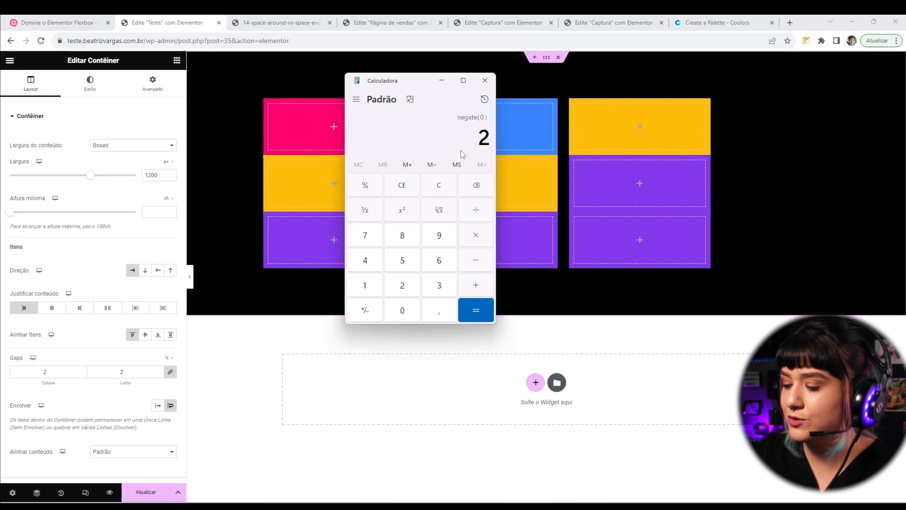
{"action": "type", "text": "*3"}
{"action": "key", "text": "Return"}
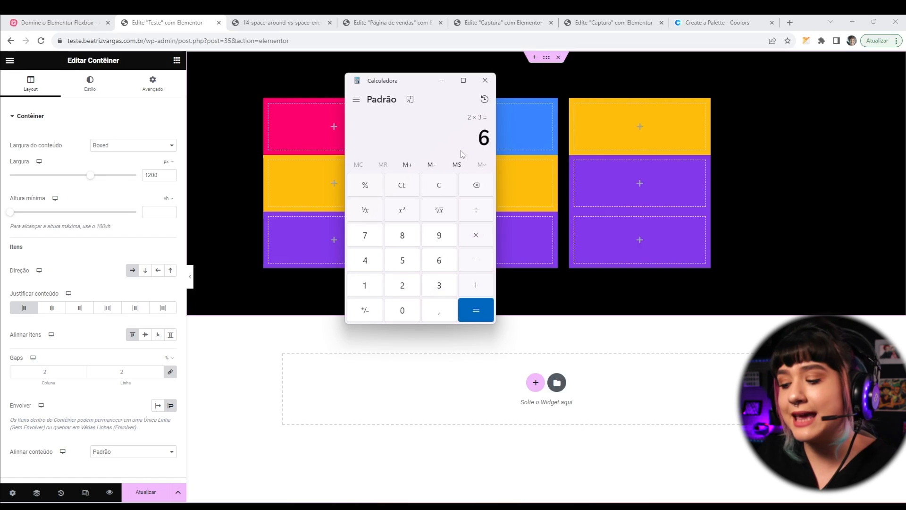
{"action": "type", "text": "100-6"}
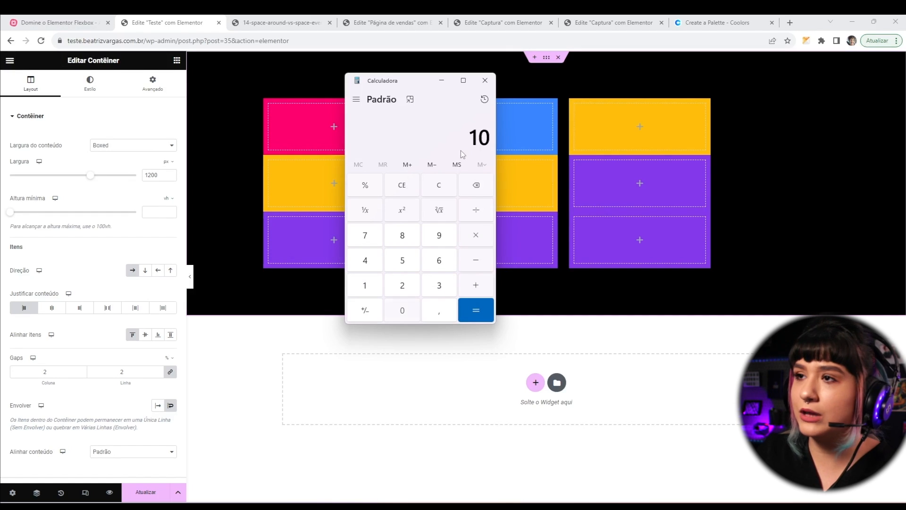
{"action": "key", "text": "Return"}
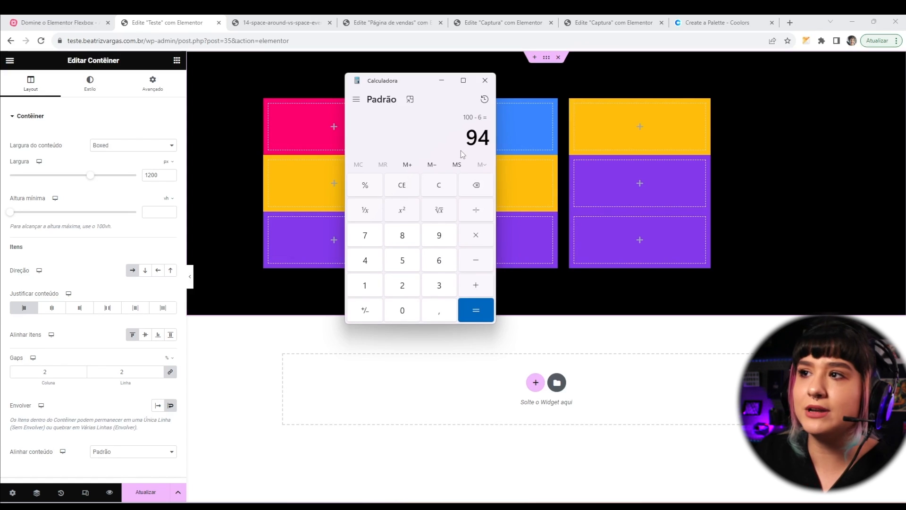
{"action": "type", "text": "/"}
{"action": "type", "text": "4"}
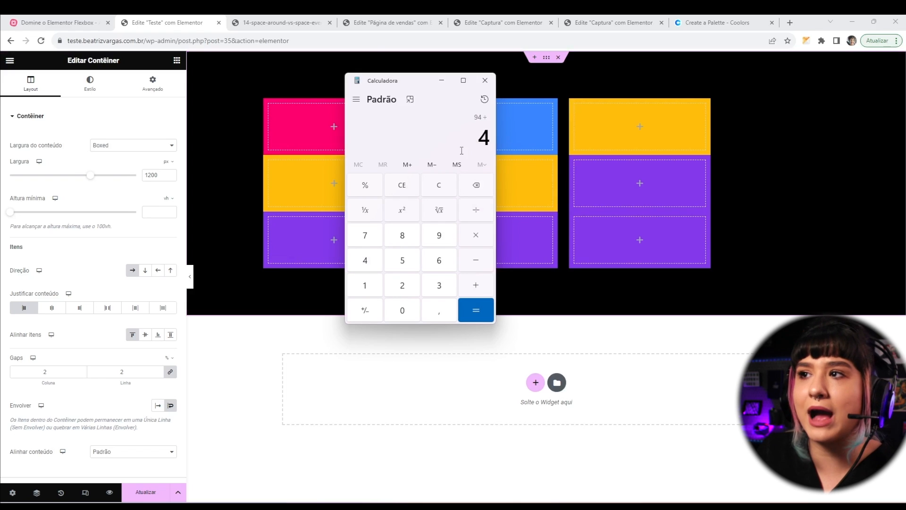
{"action": "key", "text": "Return"}
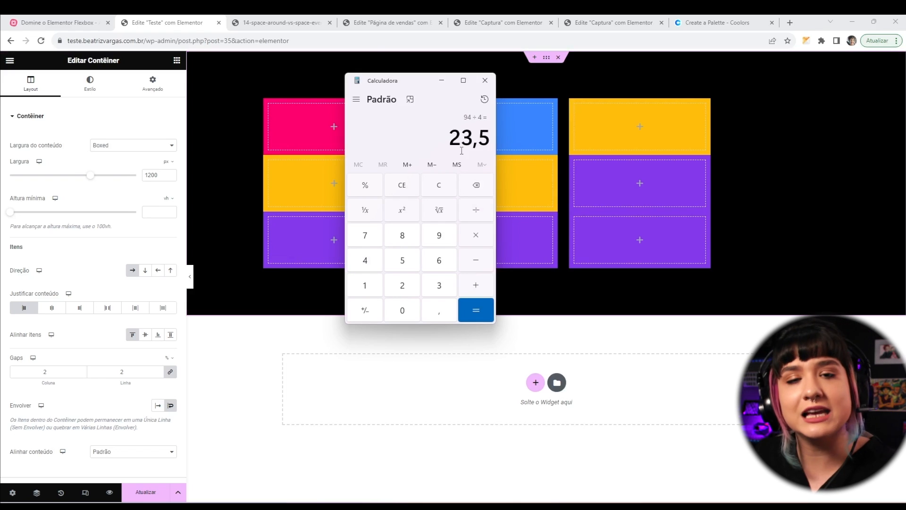
Set the widths of the pink, blue and first two yellow containers to 23.5% each
{"action": "left_click", "coordinate": [282, 123]}
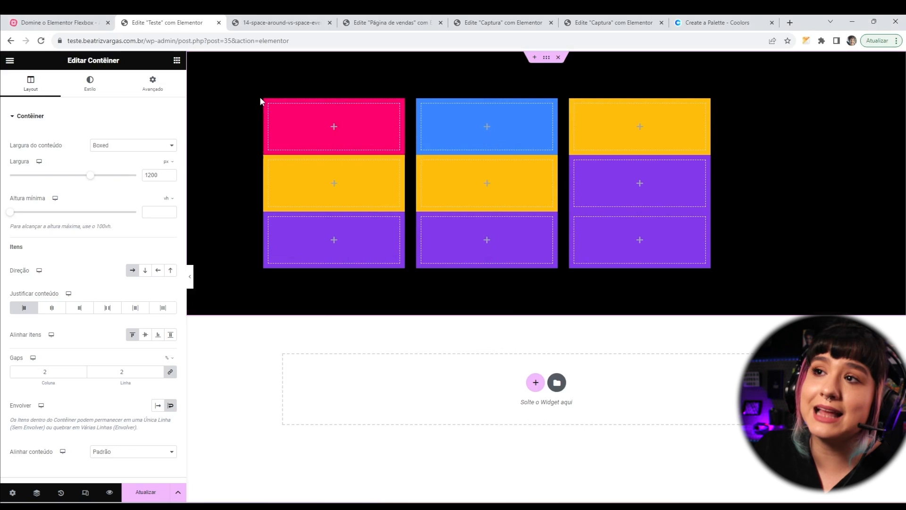
{"action": "left_click", "coordinate": [268, 106]}
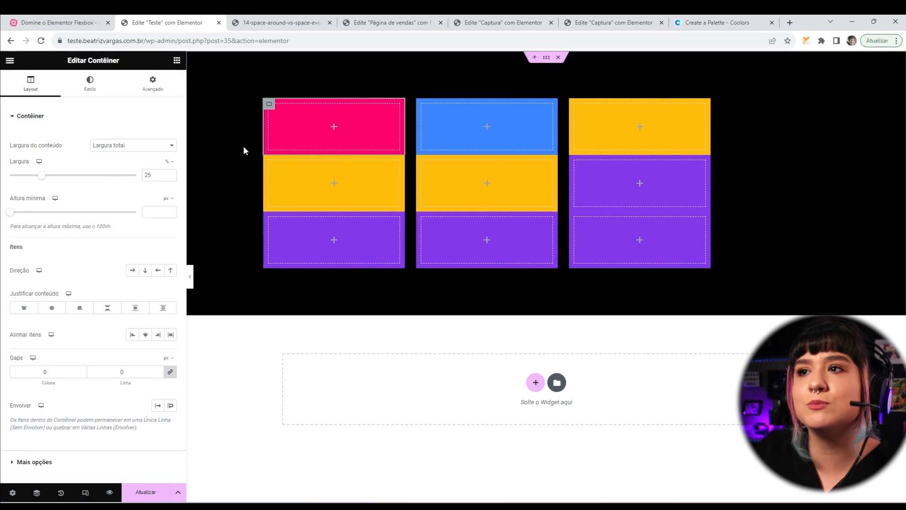
{"action": "double_click", "coordinate": [150, 175]}
{"action": "type", "text": "23"}
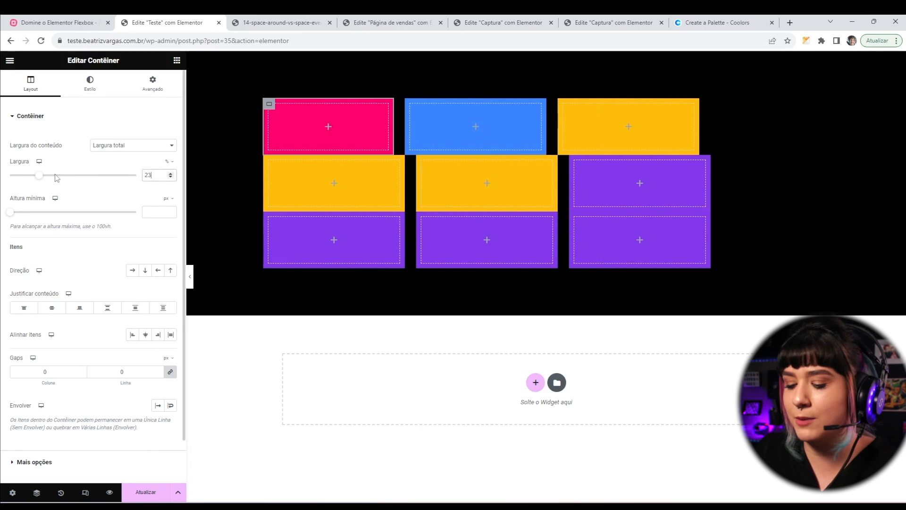
{"action": "type", "text": ",5"}
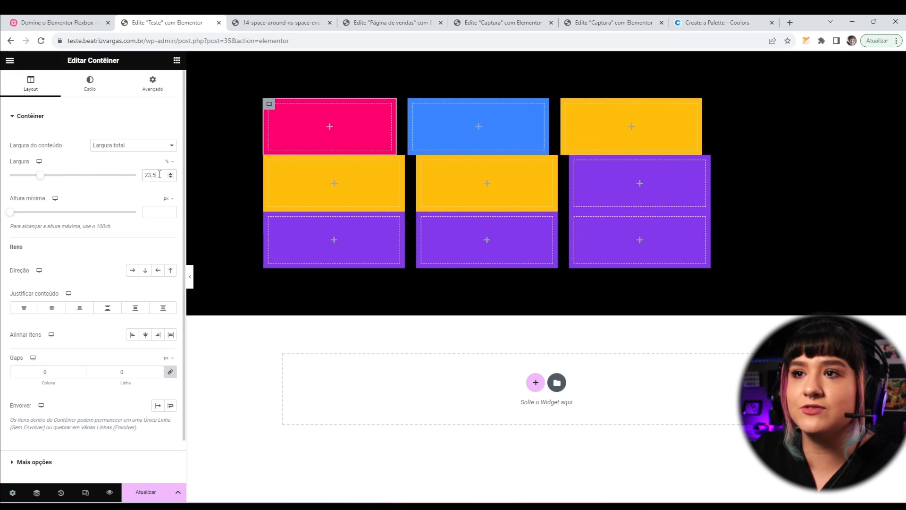
{"action": "left_click", "coordinate": [413, 104]}
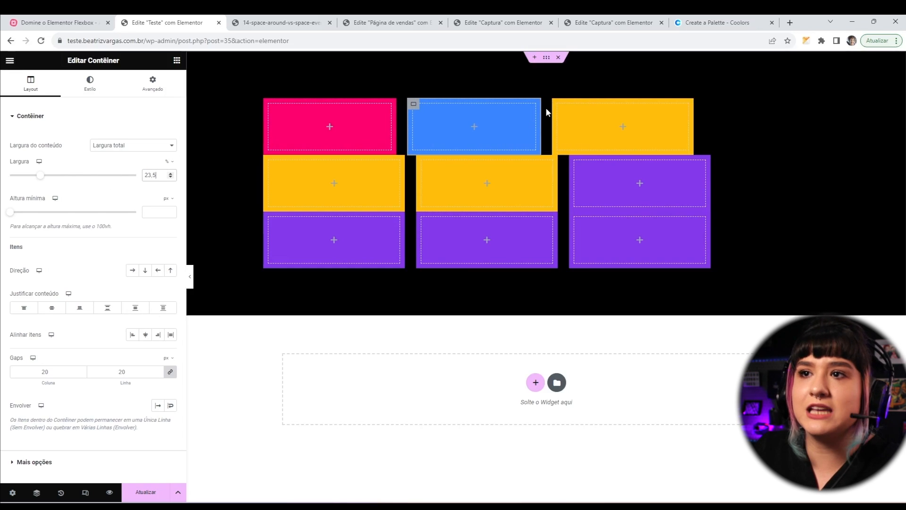
{"action": "left_click", "coordinate": [564, 109]}
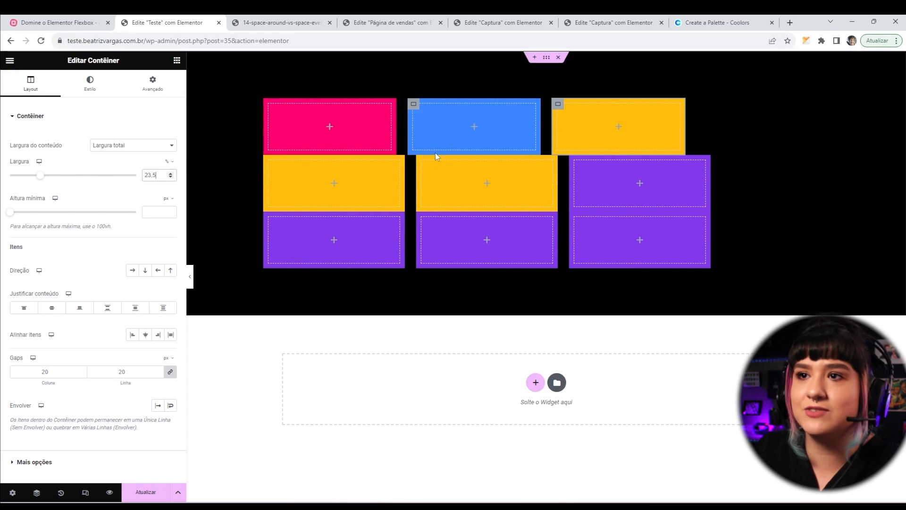
{"action": "left_click", "coordinate": [270, 162]}
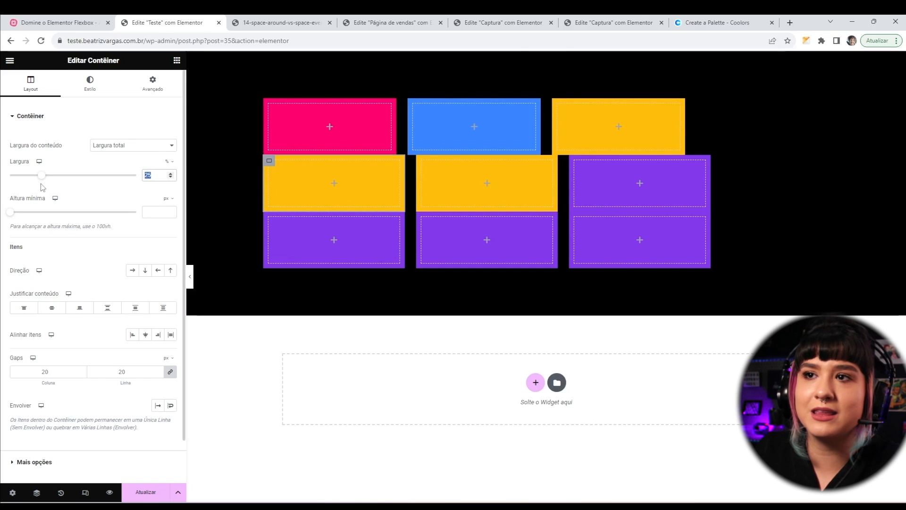
{"action": "type", "text": "23,5"}
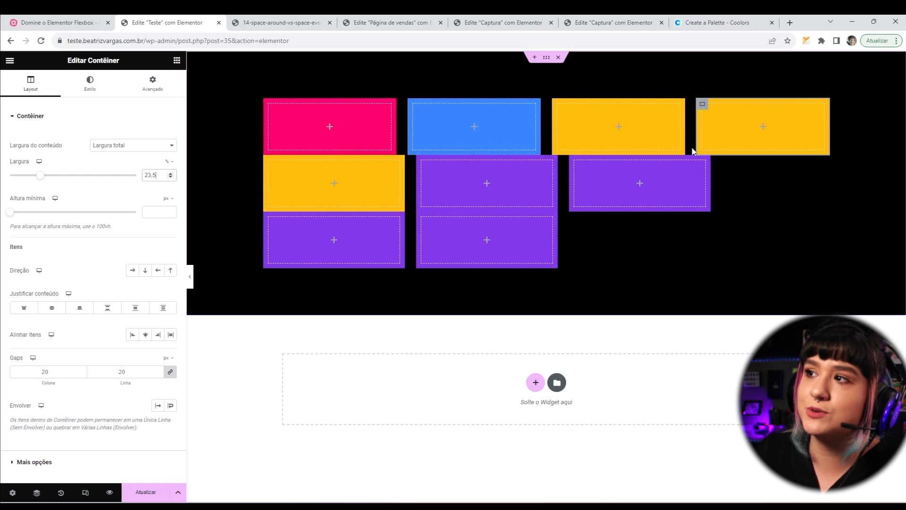
Try other row gap percentages on the black parent container, and switch its gap unit back to px with both gaps at 20
{"action": "left_click", "coordinate": [210, 172]}
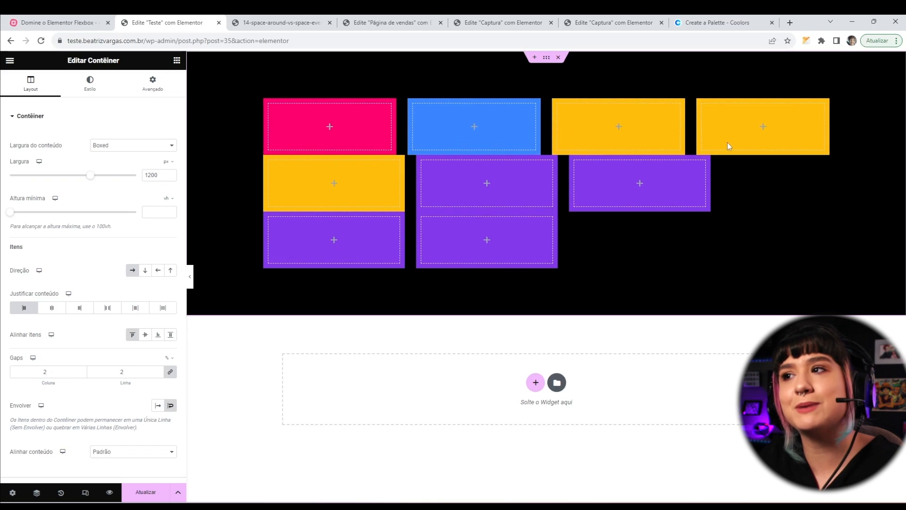
{"action": "left_click", "coordinate": [159, 374]}
{"action": "left_click", "coordinate": [159, 374]}
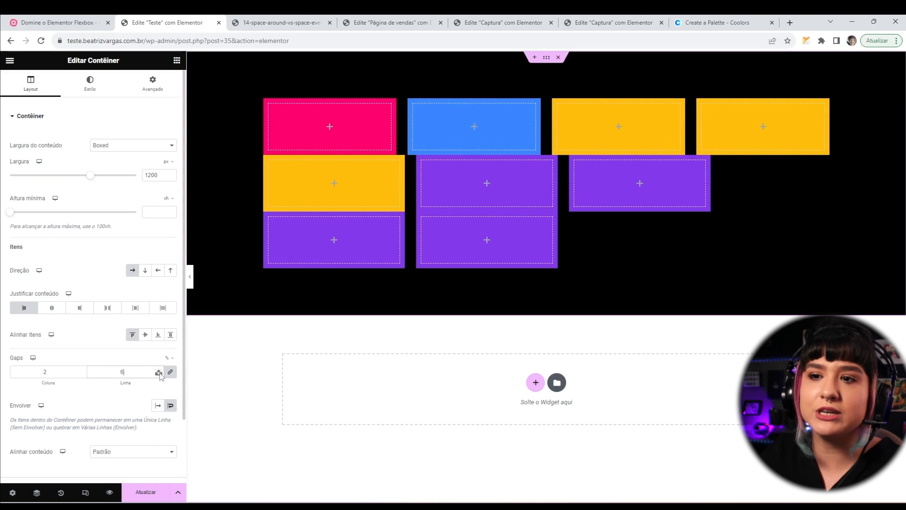
{"action": "left_click", "coordinate": [160, 374]}
{"action": "left_click", "coordinate": [159, 374]}
{"action": "left_click", "coordinate": [159, 374]}
{"action": "left_click", "coordinate": [159, 374]}
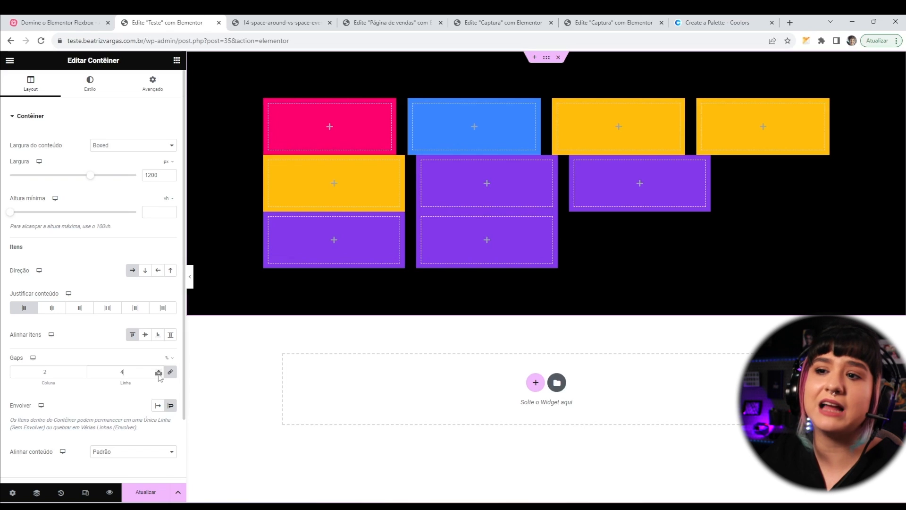
{"action": "left_click", "coordinate": [107, 407]}
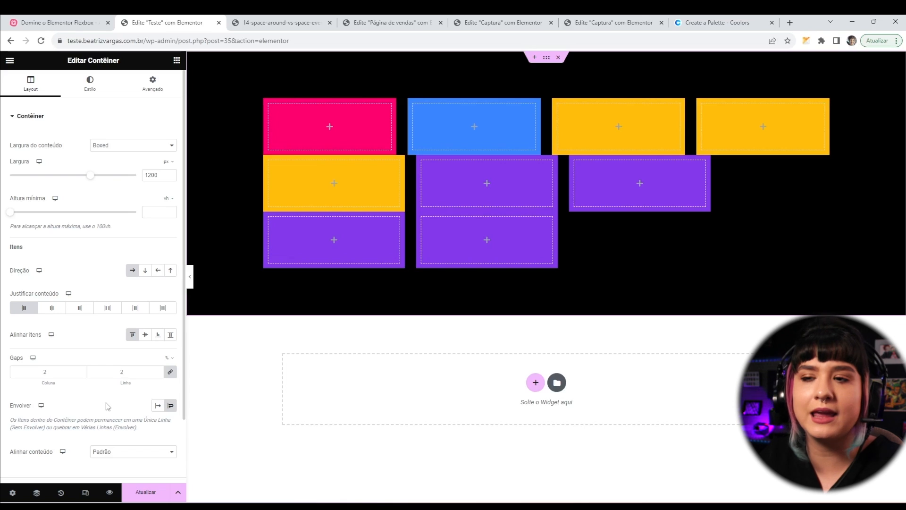
{"action": "left_click", "coordinate": [169, 358]}
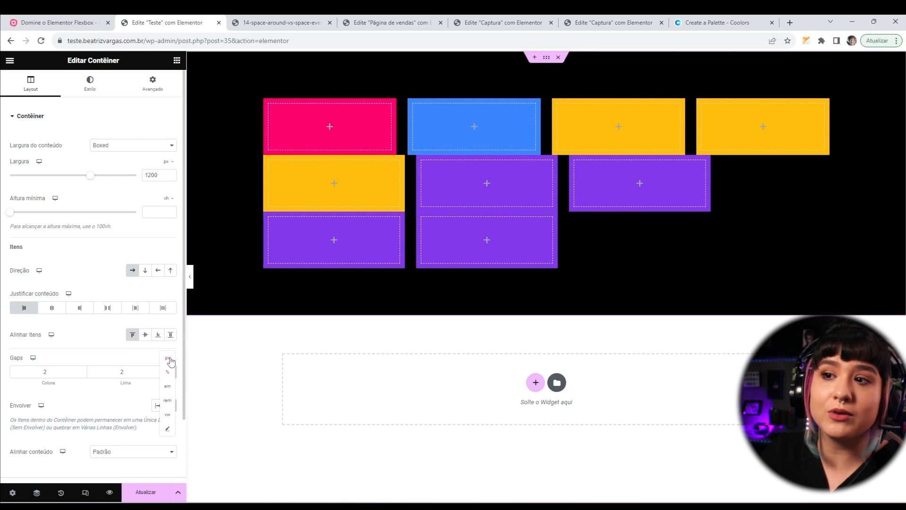
{"action": "left_click", "coordinate": [169, 359]}
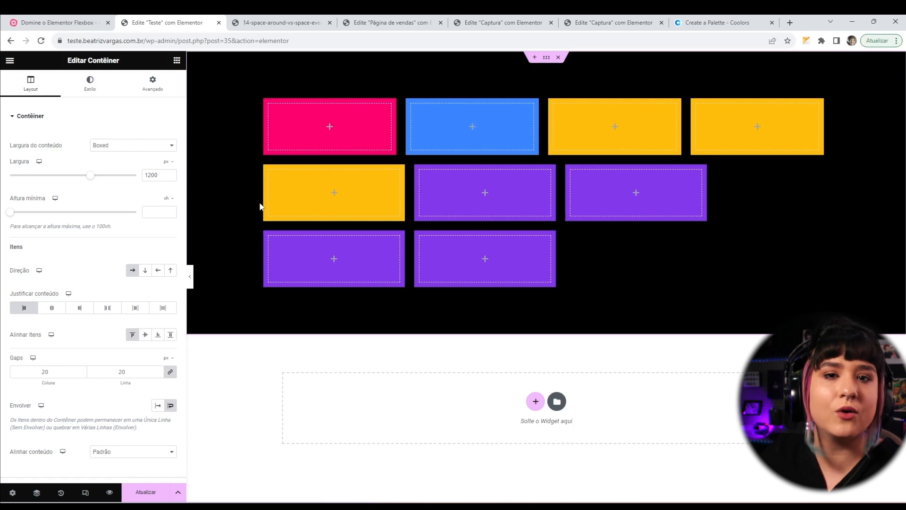
{"action": "mouse_move", "coordinate": [268, 176]}
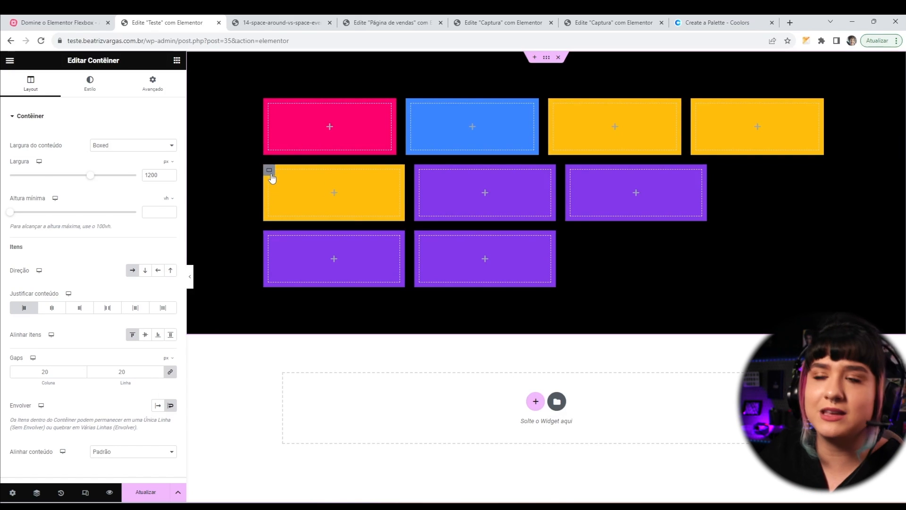
{"action": "left_click", "coordinate": [269, 173]}
{"action": "left_click", "coordinate": [150, 90]}
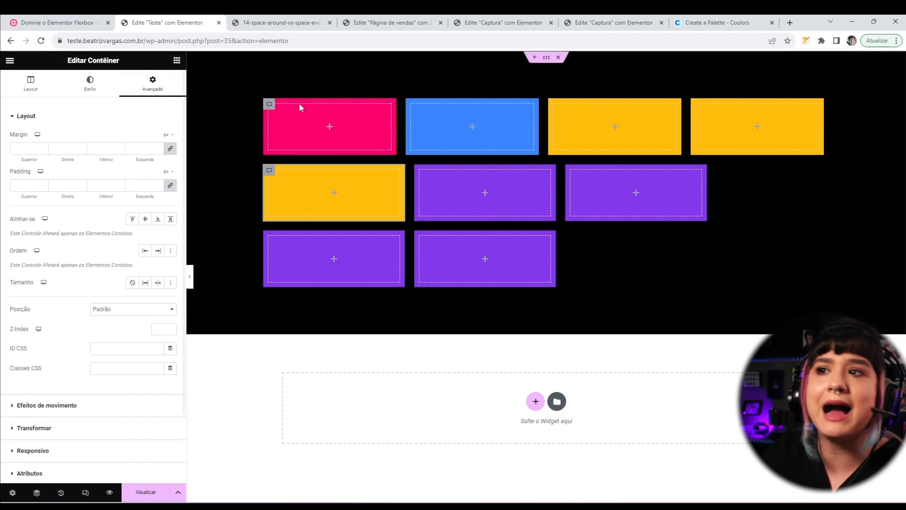
{"action": "left_click", "coordinate": [12, 89]}
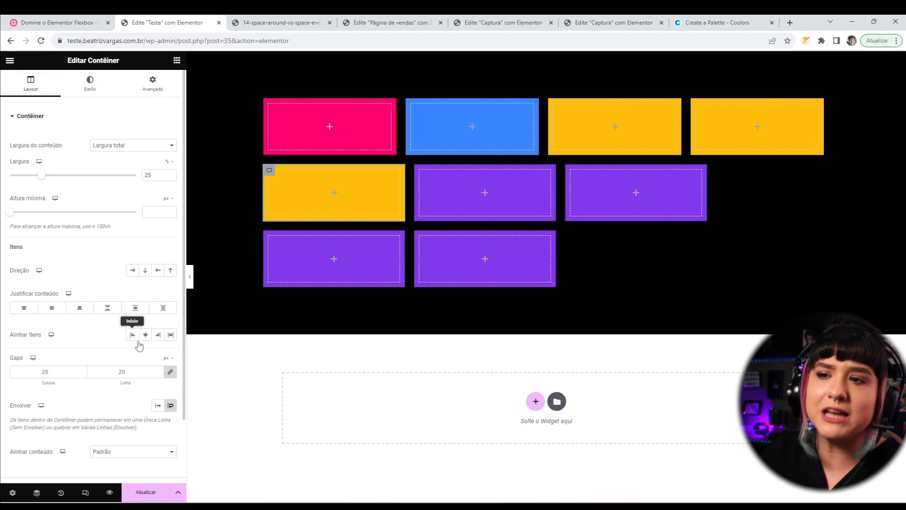
Switch the black parent container's gap unit back to percent and set its column and row gaps to 2 each
{"action": "left_click", "coordinate": [517, 72]}
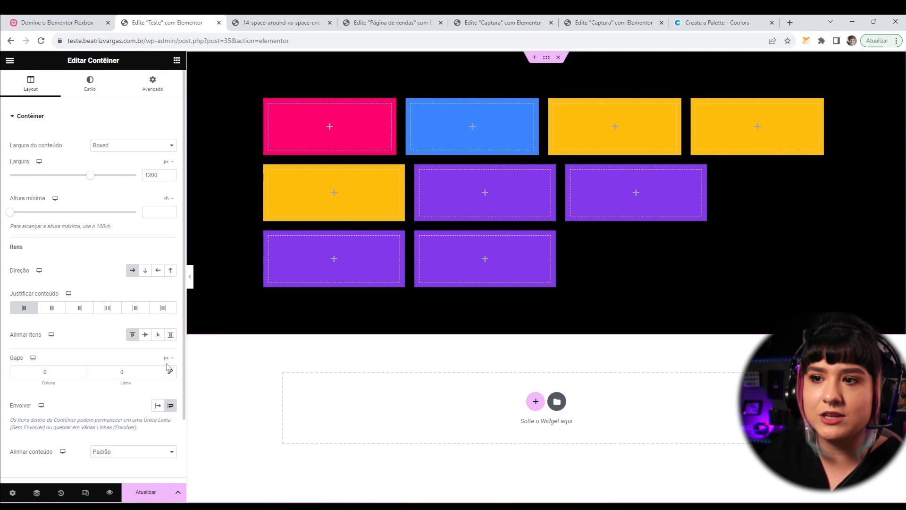
{"action": "left_click", "coordinate": [166, 358]}
{"action": "left_click", "coordinate": [166, 373]}
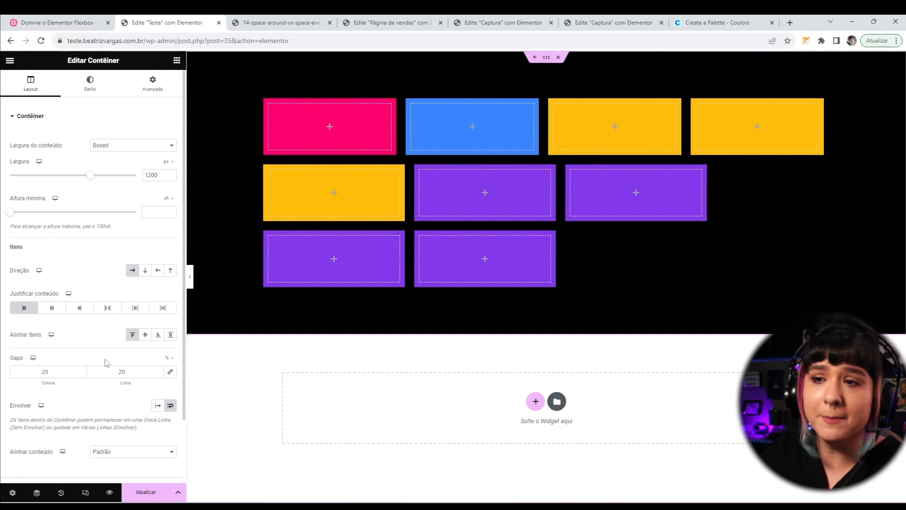
{"action": "left_click", "coordinate": [132, 373]}
{"action": "key", "text": "BackSpace"}
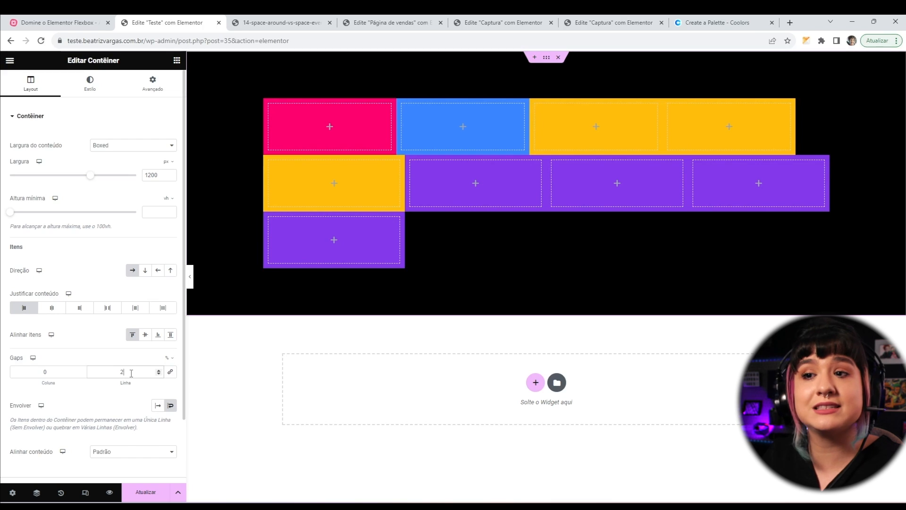
{"action": "key", "text": "shift+Tab"}
{"action": "type", "text": "2"}
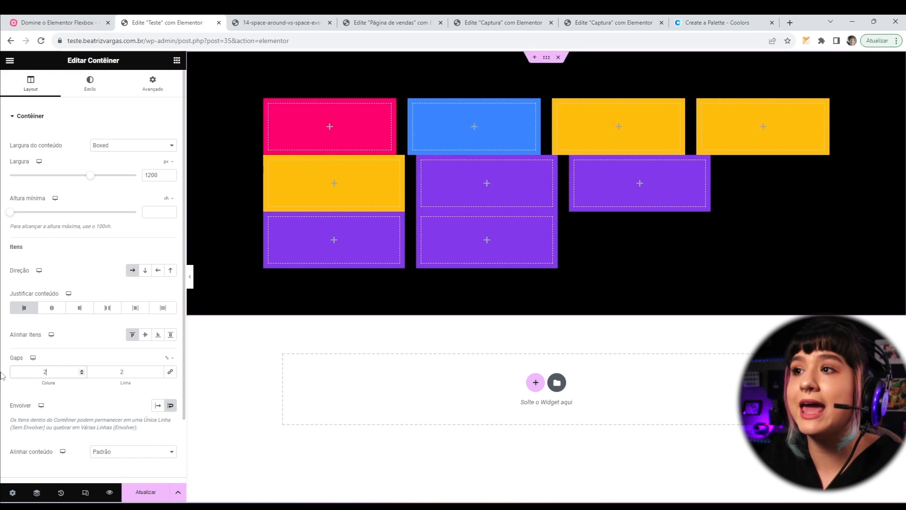
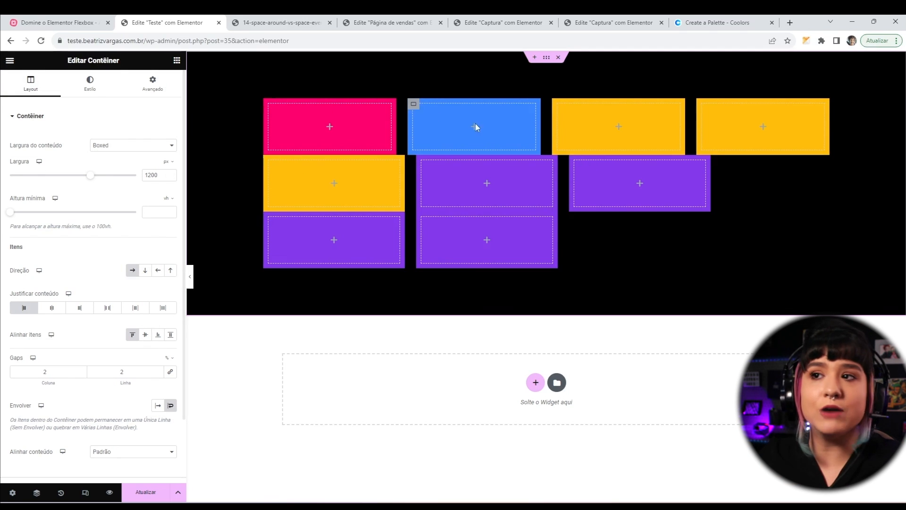
Try a linked margin of 220 px on all sides of the black container, and clear it again
{"action": "right_click", "coordinate": [274, 161]}
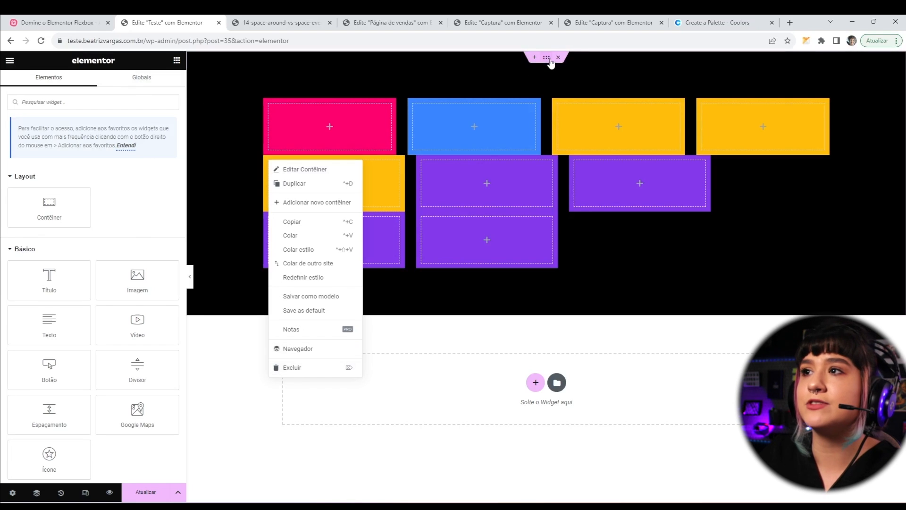
{"action": "left_click", "coordinate": [548, 57]}
{"action": "left_click", "coordinate": [153, 85]}
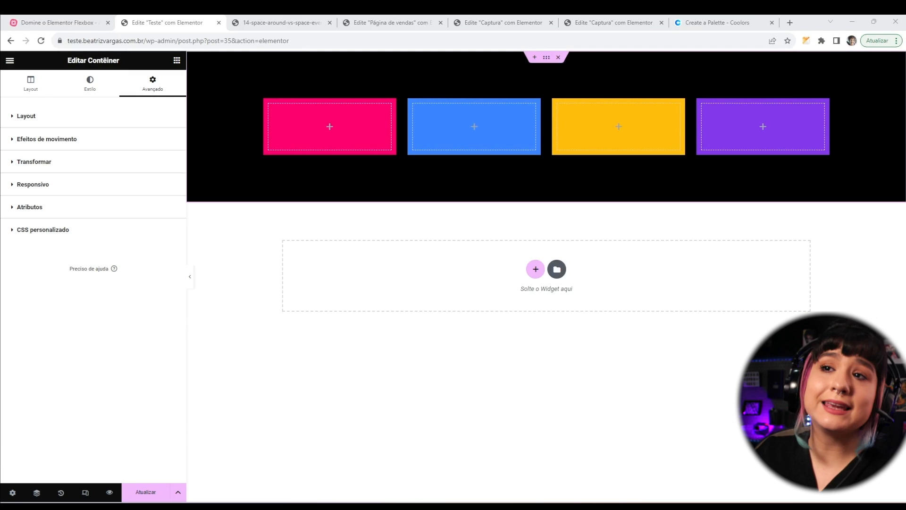
{"action": "left_click", "coordinate": [131, 117]}
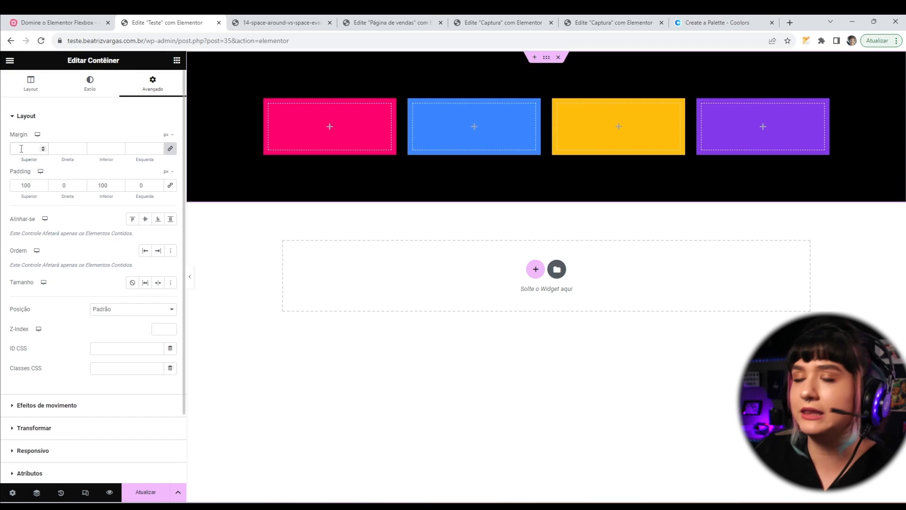
{"action": "type", "text": "220"}
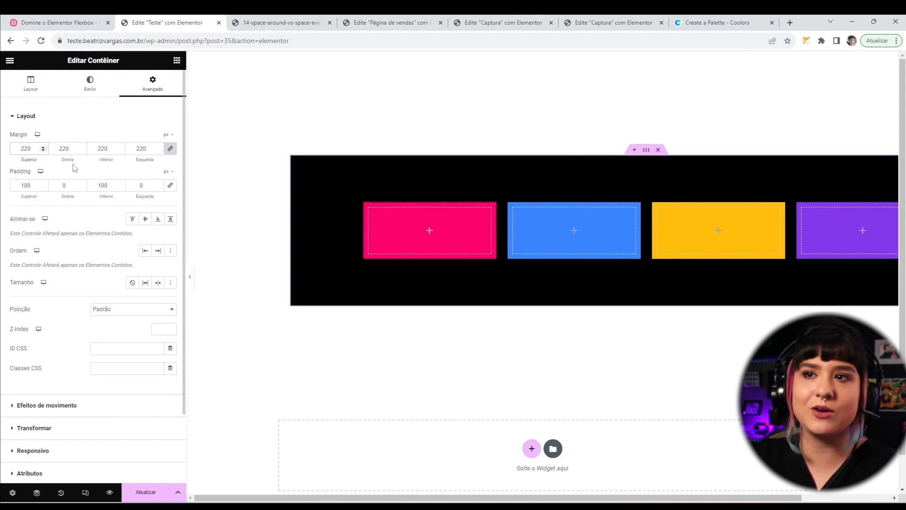
{"action": "left_click_drag", "start_coordinate": [33, 148], "coordinate": [3, 149]}
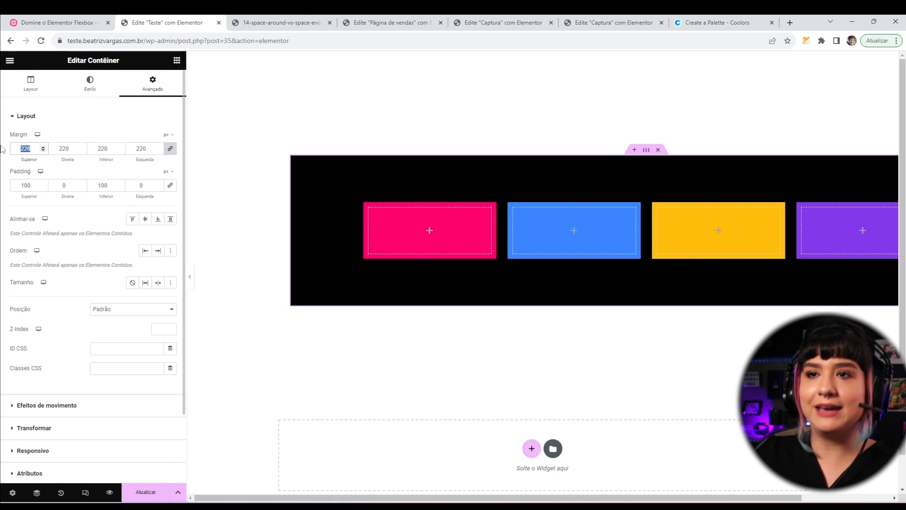
{"action": "key", "text": "BackSpace"}
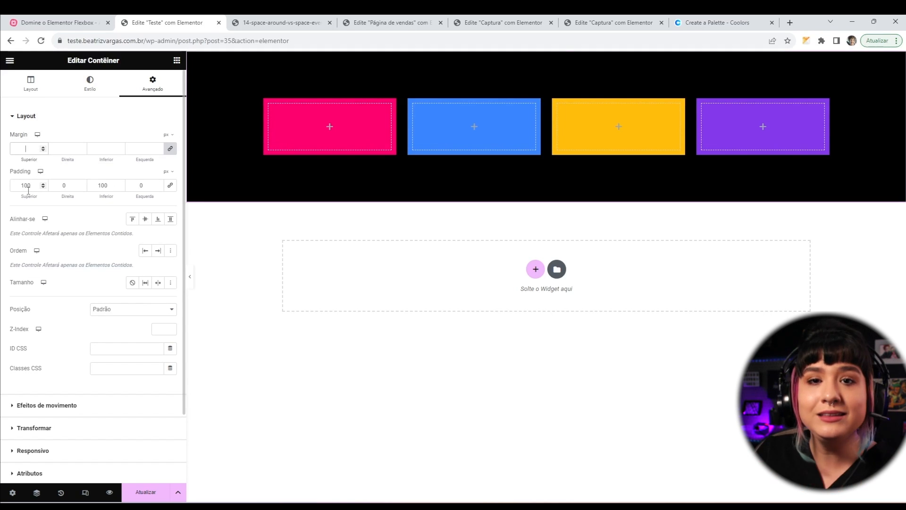
Link the black container's padding values, try 500 px on all sides, and clear them
{"action": "left_click", "coordinate": [170, 185]}
{"action": "left_click_drag", "start_coordinate": [33, 185], "coordinate": [2, 194]}
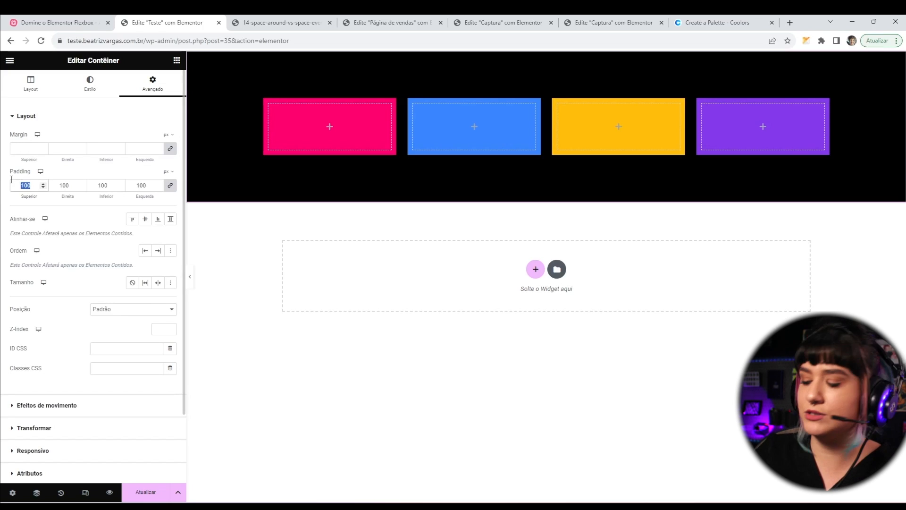
{"action": "type", "text": "500"}
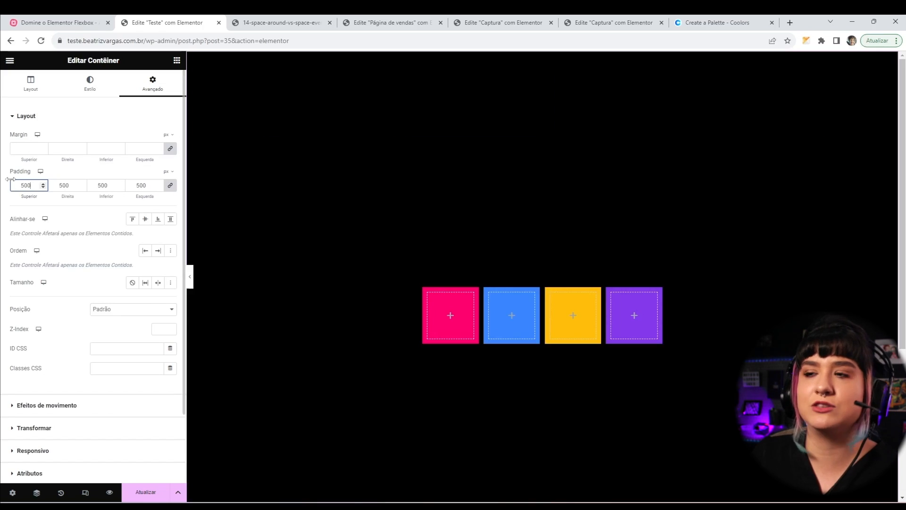
{"action": "mouse_move", "coordinate": [10, 179]}
{"action": "left_mouse_down"}
{"action": "mouse_move", "coordinate": [26, 184]}
{"action": "mouse_move", "coordinate": [3, 188]}
{"action": "left_mouse_up"}
{"action": "type", "text": "500"}
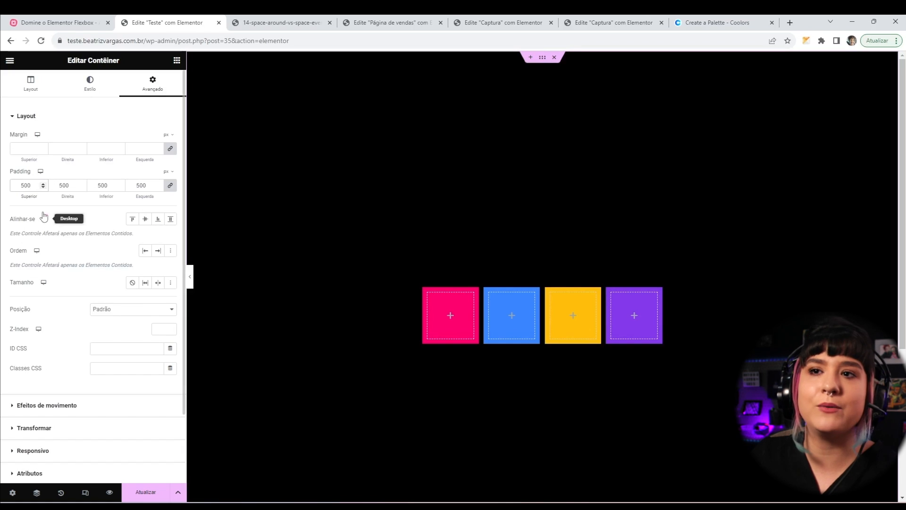
{"action": "left_click_drag", "start_coordinate": [31, 185], "coordinate": [3, 191]}
{"action": "key", "text": "BackSpace"}
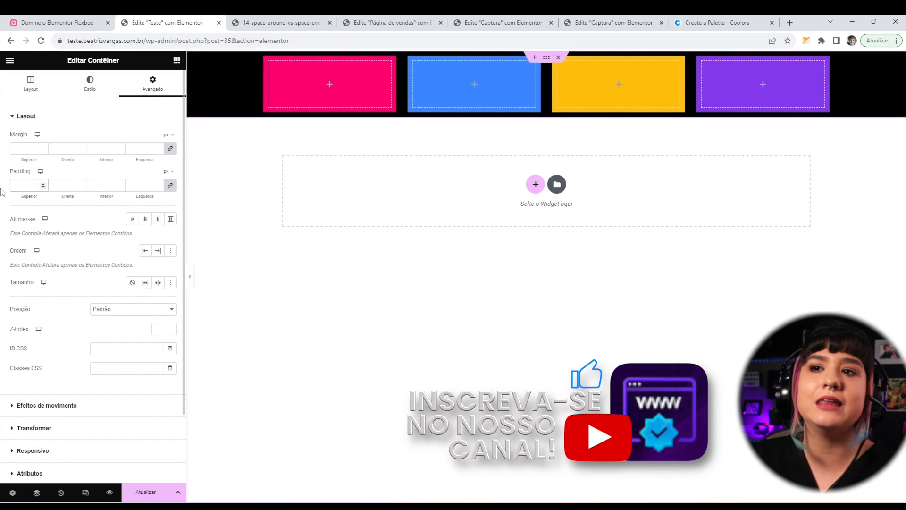
Unlink the black container's padding and set it to 100 px at the top and bottom, with 0 on the sides
{"action": "left_click", "coordinate": [170, 186]}
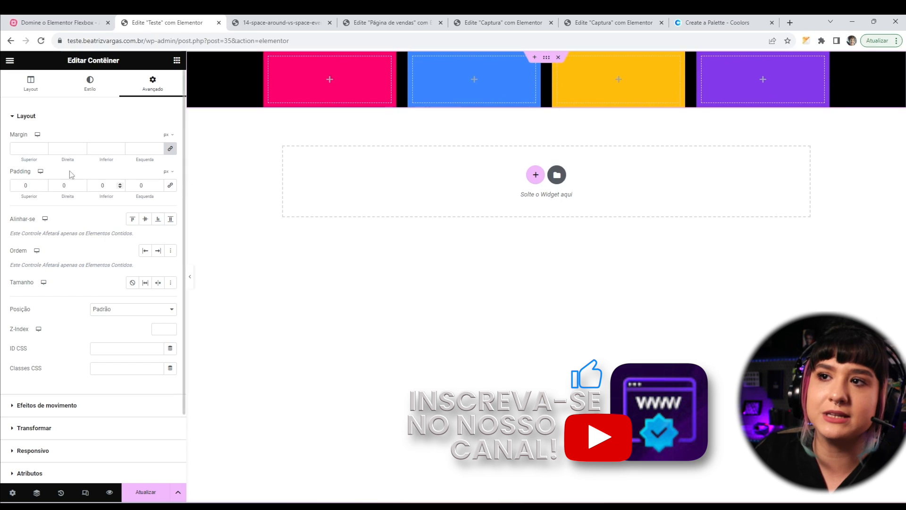
{"action": "left_click_drag", "start_coordinate": [31, 184], "coordinate": [3, 180]}
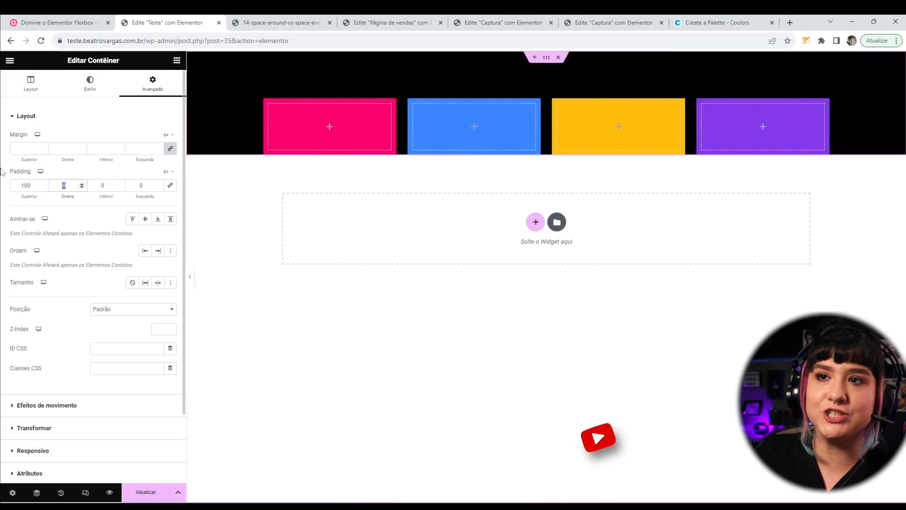
{"action": "left_click", "coordinate": [104, 185]}
{"action": "type", "text": "100"}
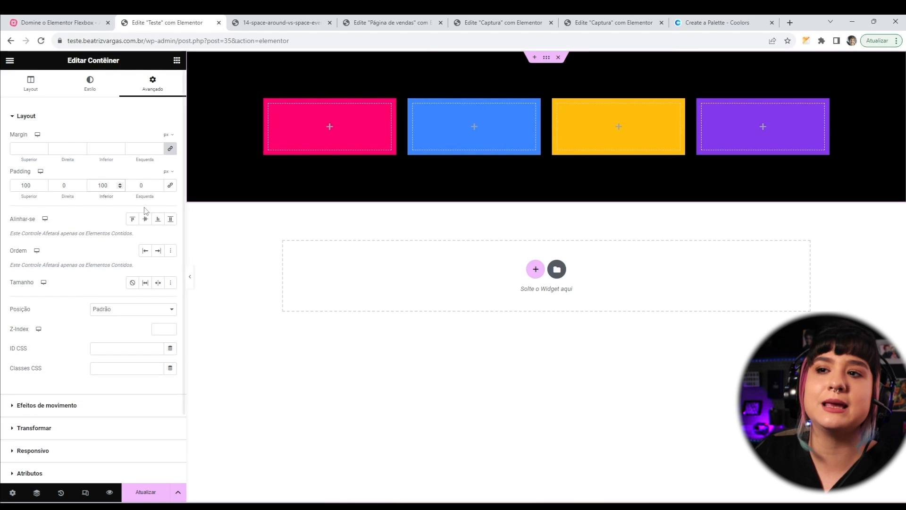
Try an unlinked top margin of 100 px on the black container, and return it to 0
{"action": "left_click", "coordinate": [35, 148]}
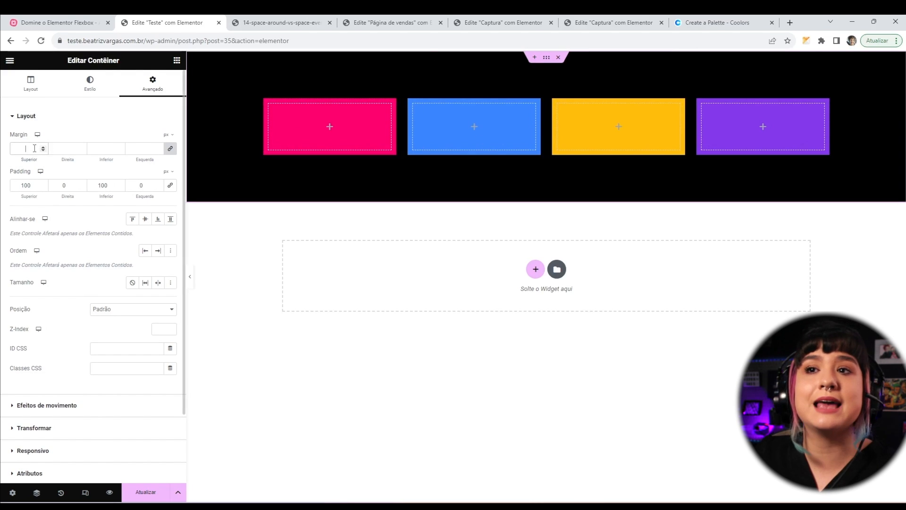
{"action": "type", "text": "0"}
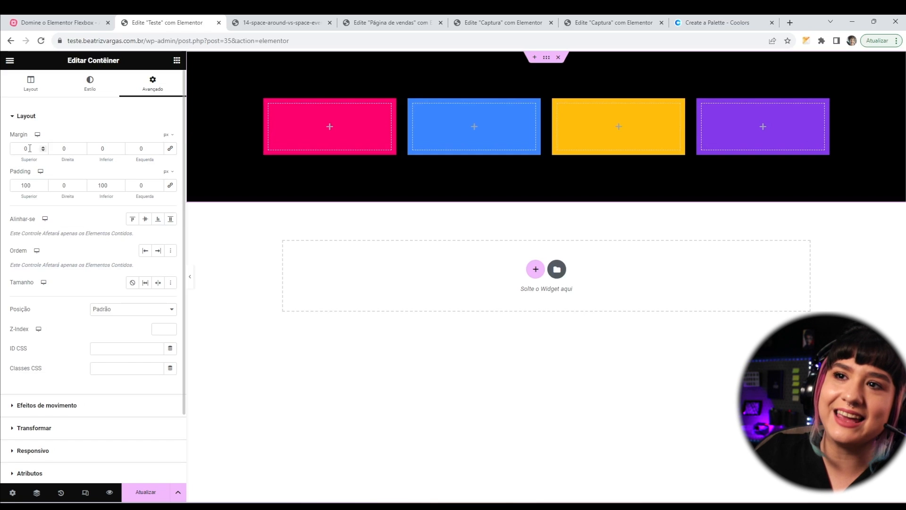
{"action": "left_click_drag", "start_coordinate": [31, 148], "coordinate": [2, 175]}
{"action": "type", "text": "100"}
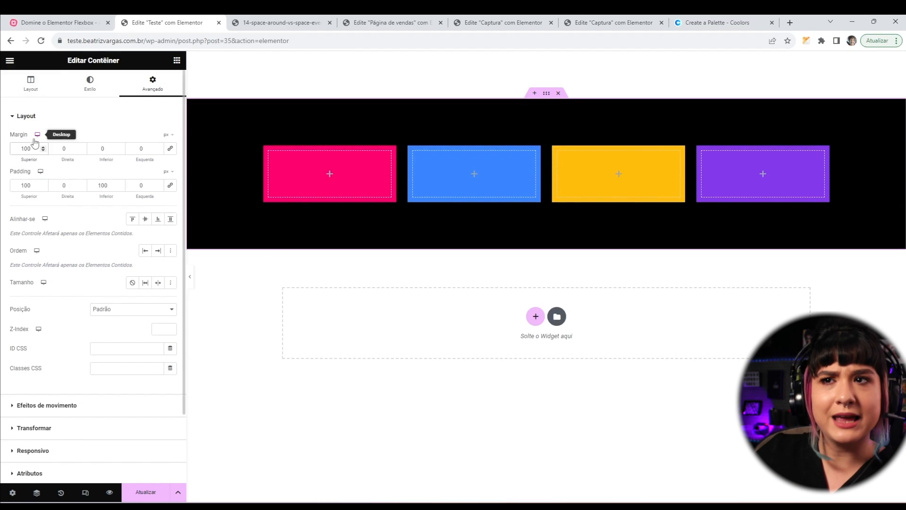
{"action": "left_click_drag", "start_coordinate": [32, 147], "coordinate": [2, 137]}
{"action": "type", "text": "0"}
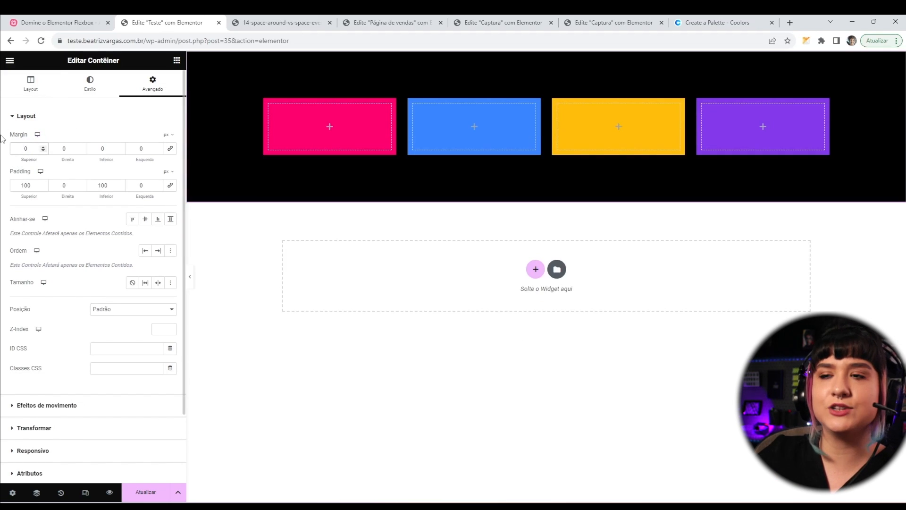
Set the black container's minimum height to 61 vh
{"action": "left_click", "coordinate": [74, 225]}
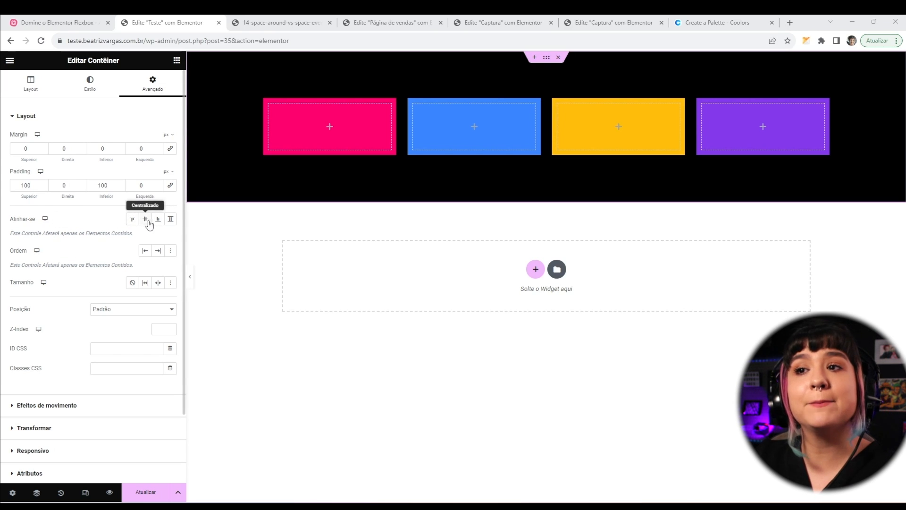
{"action": "left_click", "coordinate": [32, 88]}
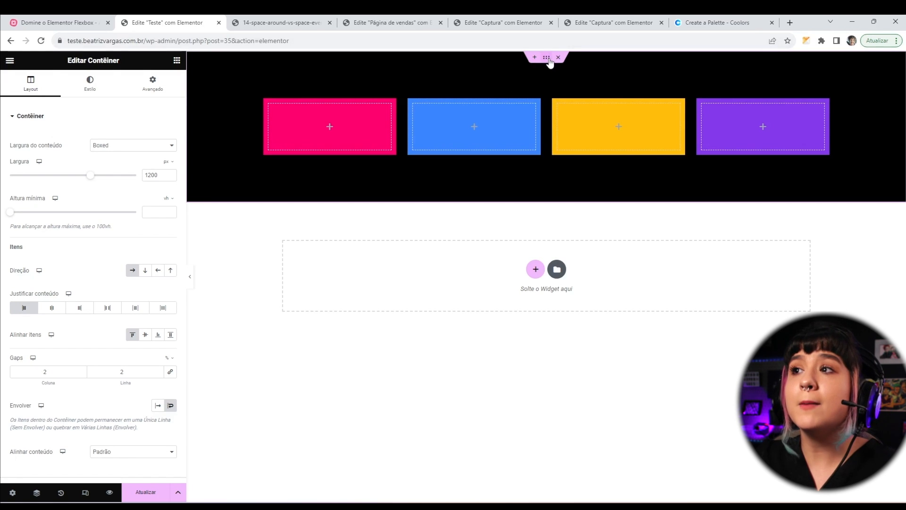
{"action": "left_click", "coordinate": [152, 84]}
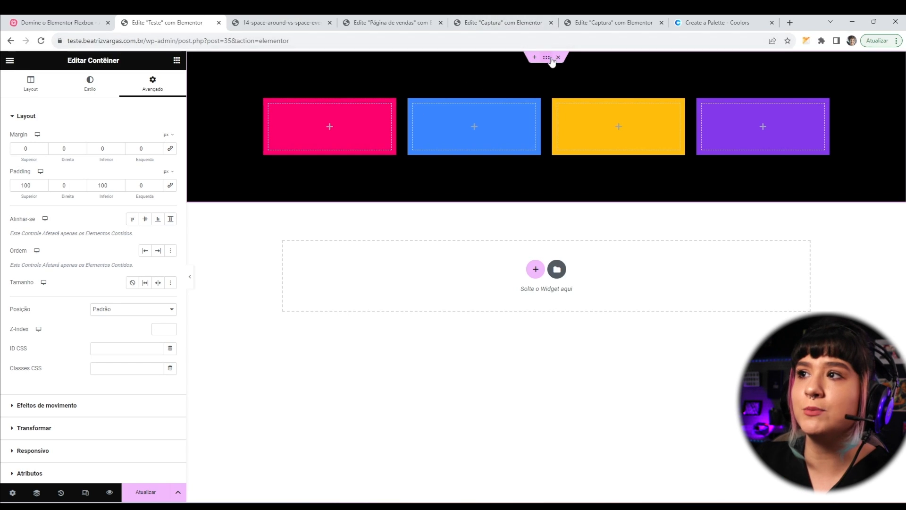
{"action": "left_click", "coordinate": [31, 84]}
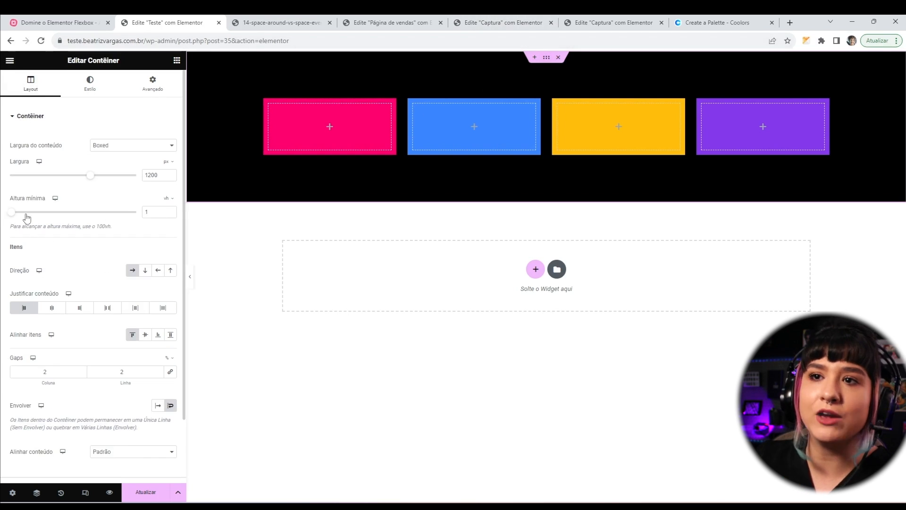
{"action": "left_click_drag", "start_coordinate": [26, 215], "coordinate": [88, 214]}
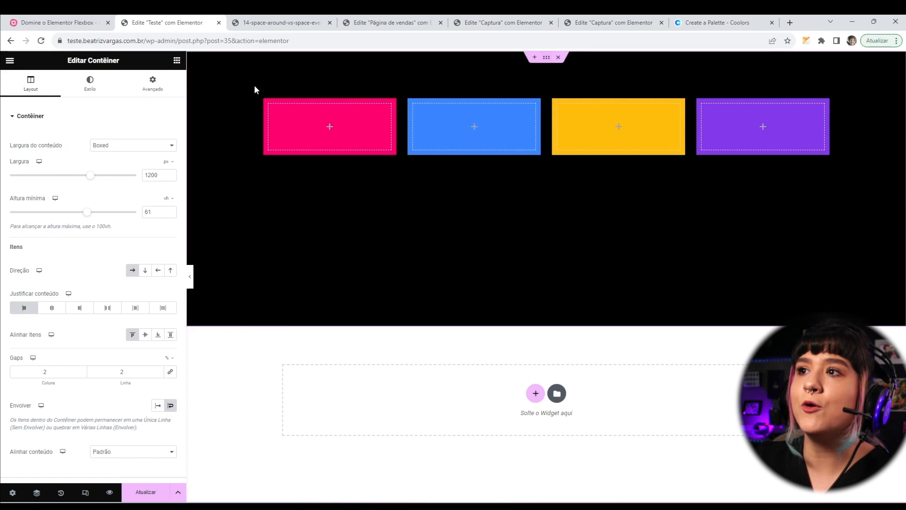
Try the center, end and stretch self-alignments on the pink container, and set its self-alignment to start
{"action": "left_click", "coordinate": [270, 105]}
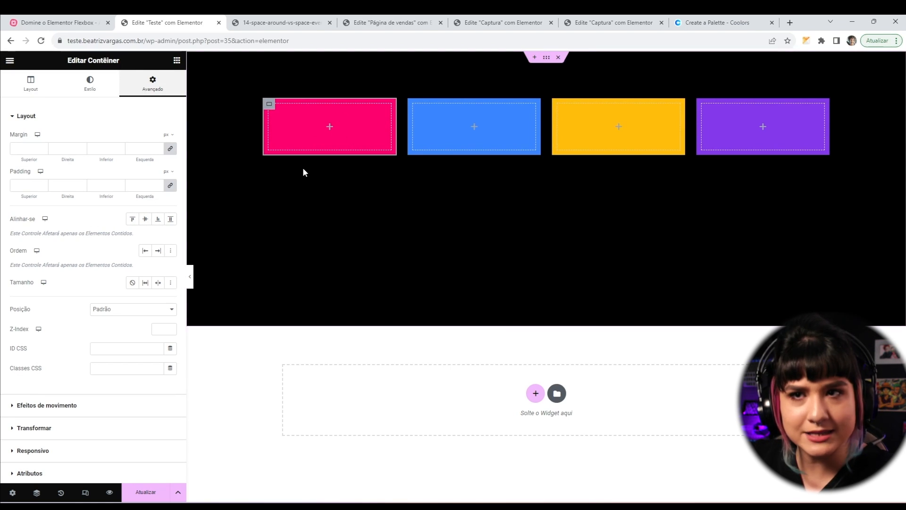
{"action": "left_click", "coordinate": [149, 224]}
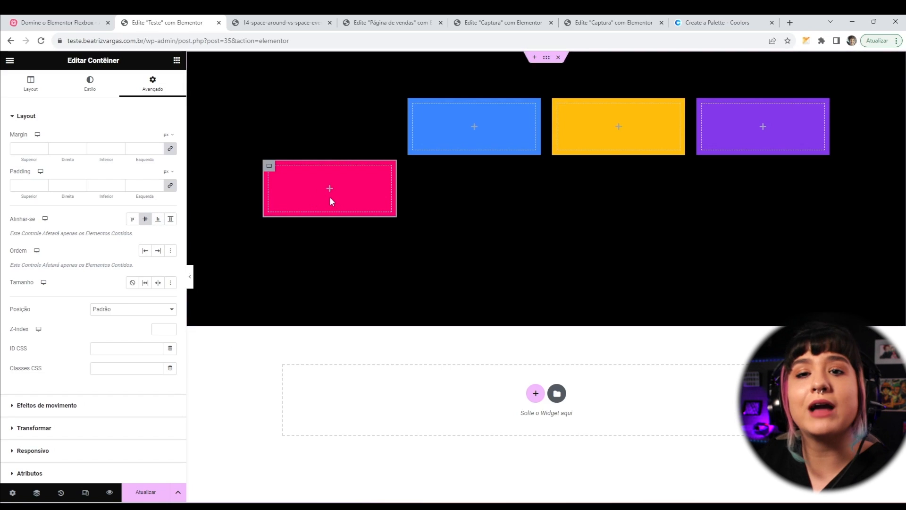
{"action": "left_click", "coordinate": [158, 218]}
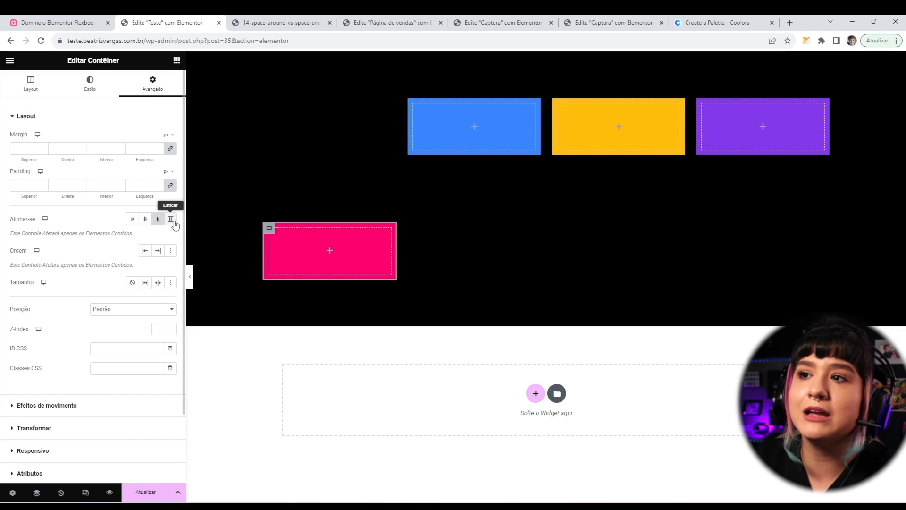
{"action": "left_click", "coordinate": [171, 219]}
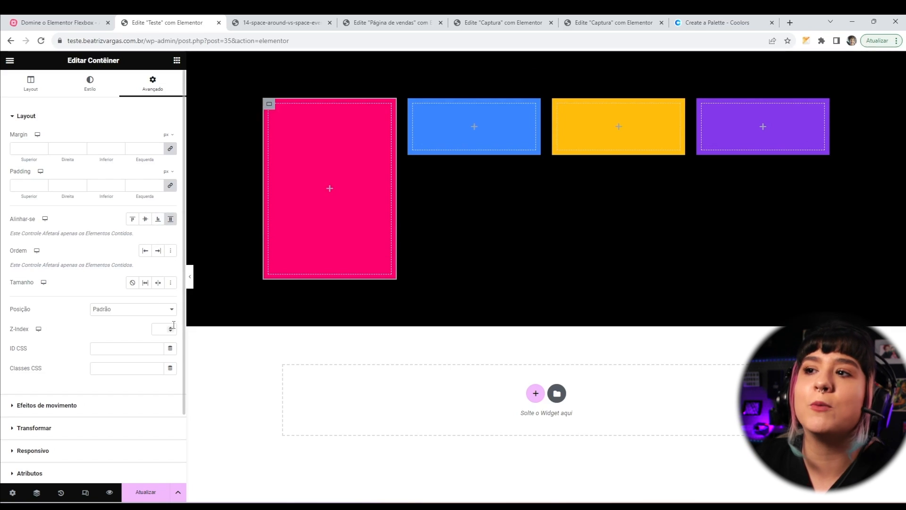
{"action": "left_click", "coordinate": [133, 219]}
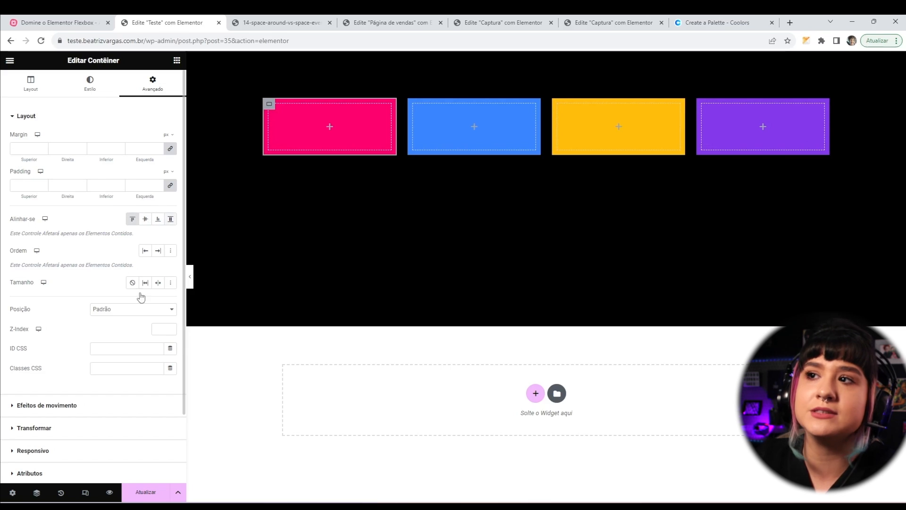
Try the center, end and stretch self-alignments on the pink container again, and clear its self-alignment
{"action": "left_click", "coordinate": [146, 219]}
{"action": "left_click", "coordinate": [157, 220]}
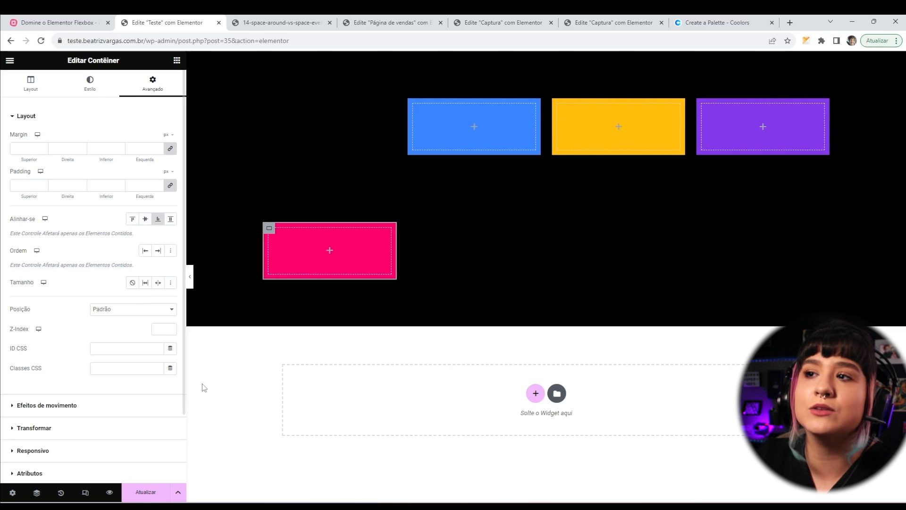
{"action": "left_click", "coordinate": [171, 219]}
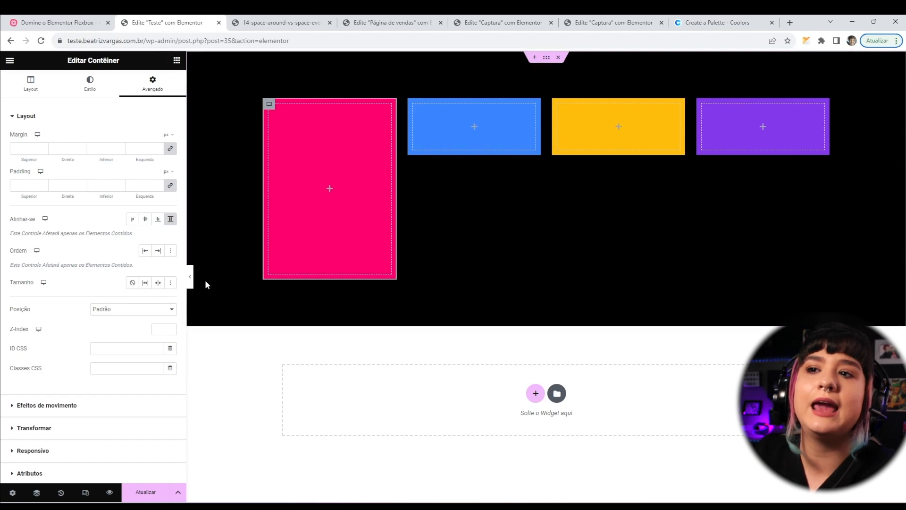
{"action": "left_click", "coordinate": [170, 218]}
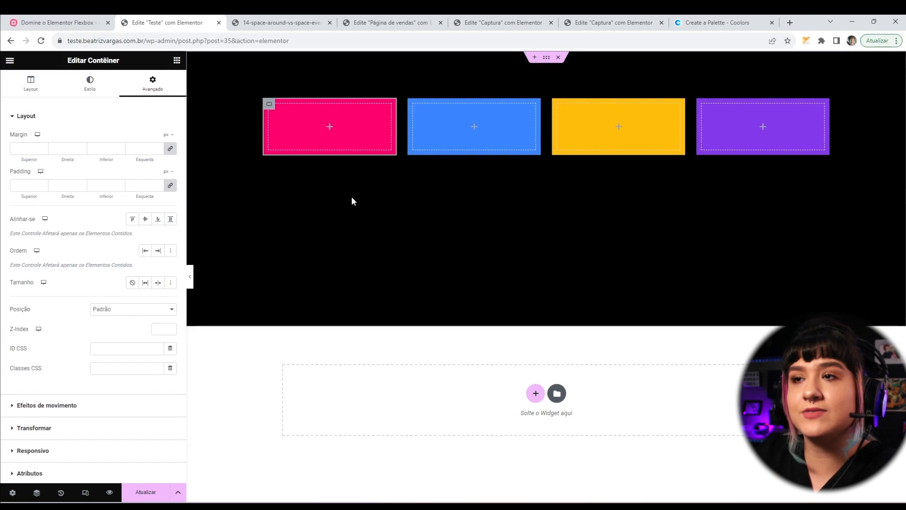
Set the pink container's order to end in its advanced layout settings
{"action": "left_click", "coordinate": [330, 127]}
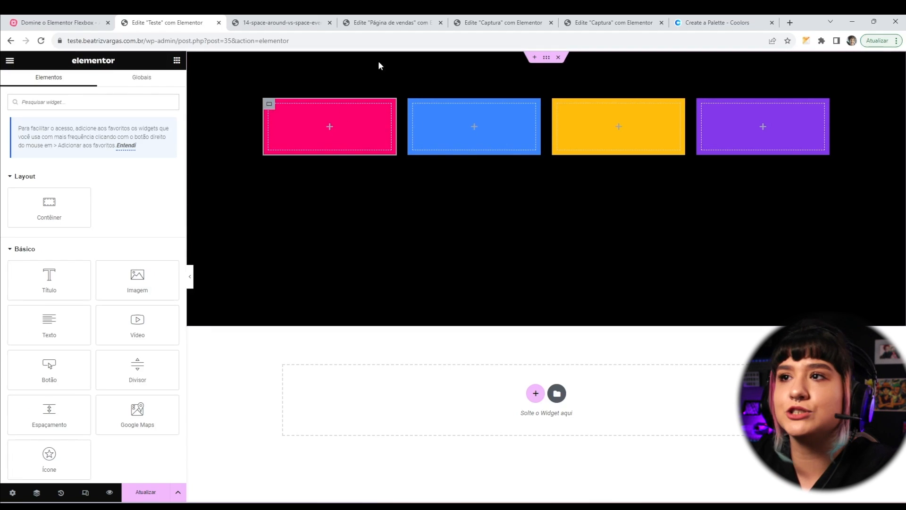
{"action": "left_click", "coordinate": [269, 105]}
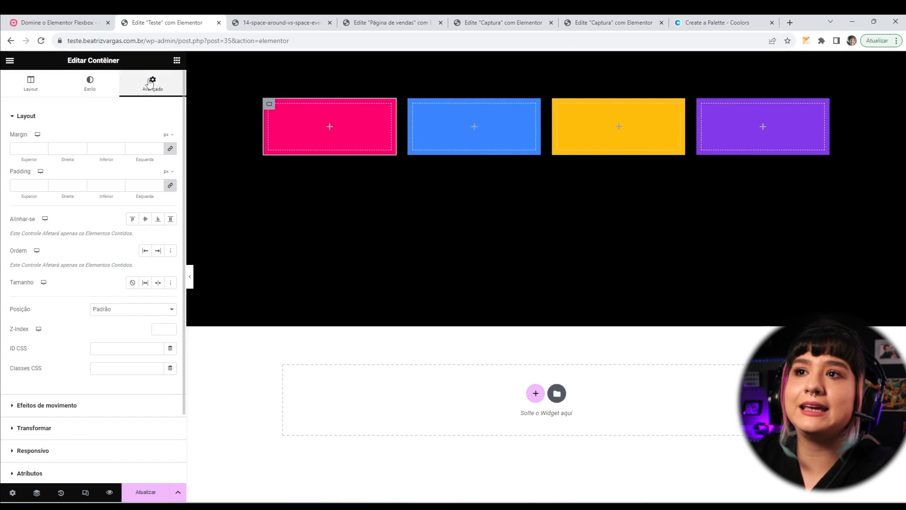
{"action": "left_click", "coordinate": [158, 251]}
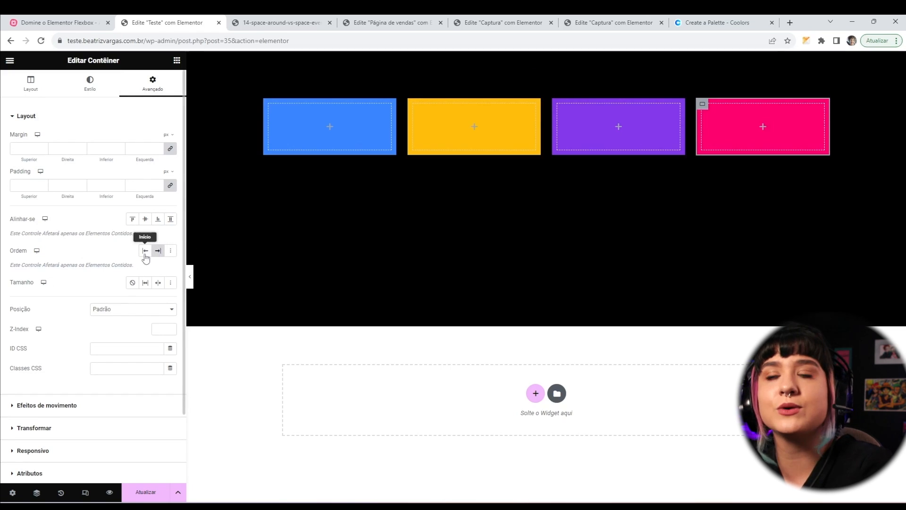
Set the purple container's order to start in its advanced layout settings
{"action": "left_click", "coordinate": [558, 105]}
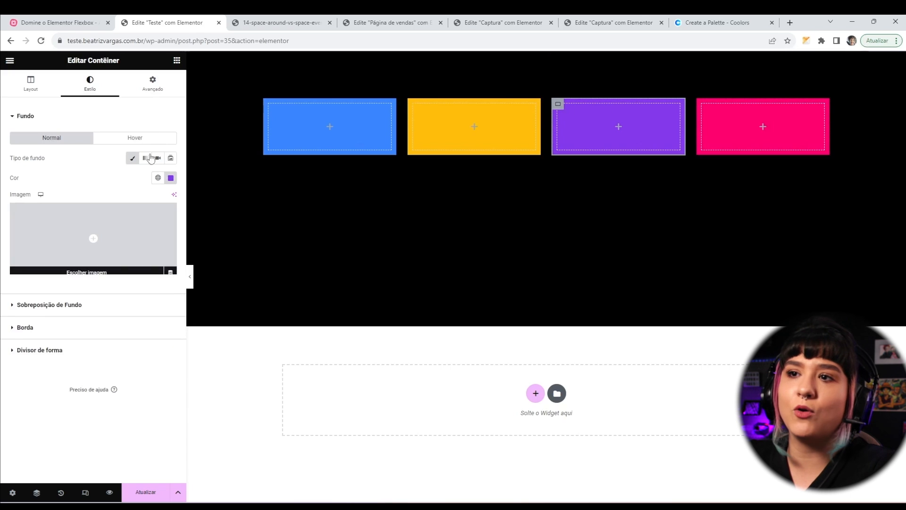
{"action": "left_click", "coordinate": [153, 84]}
{"action": "left_click", "coordinate": [146, 250]}
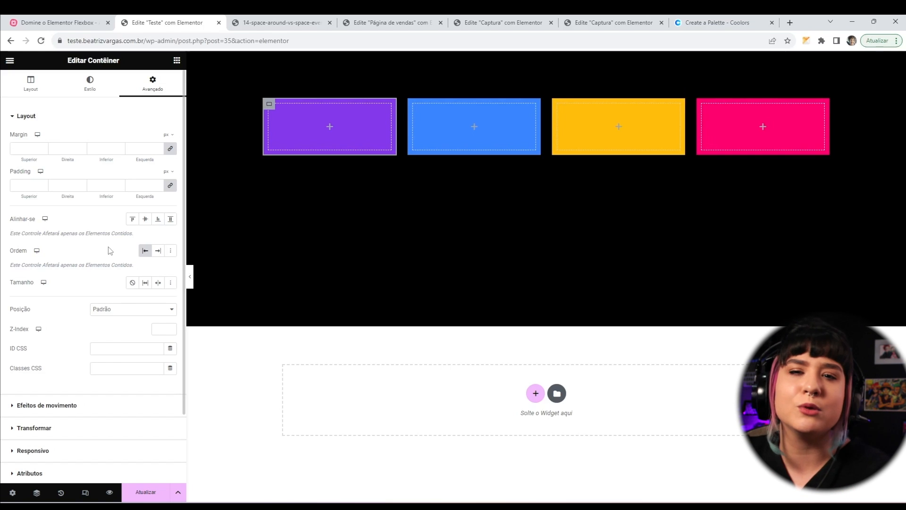
Clear the order settings of the purple and pink containers
{"action": "left_click", "coordinate": [145, 250]}
{"action": "left_click", "coordinate": [721, 112]}
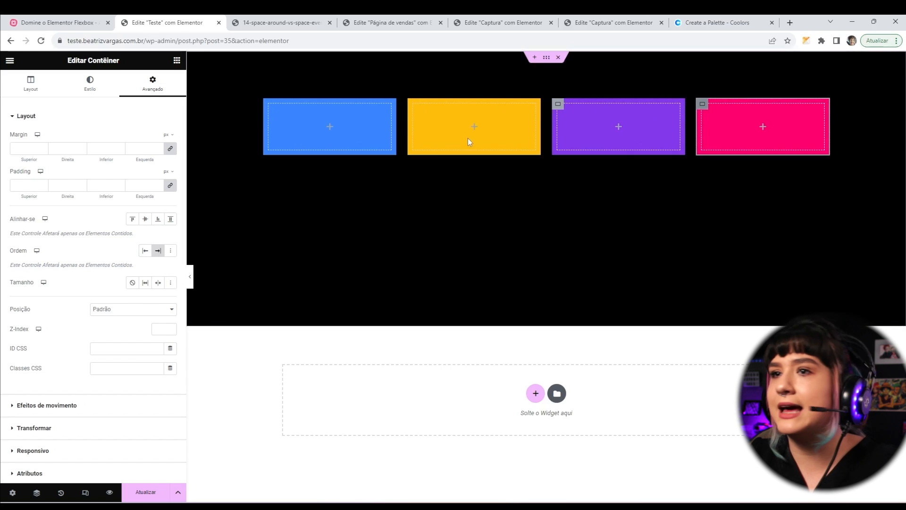
{"action": "left_click", "coordinate": [159, 250]}
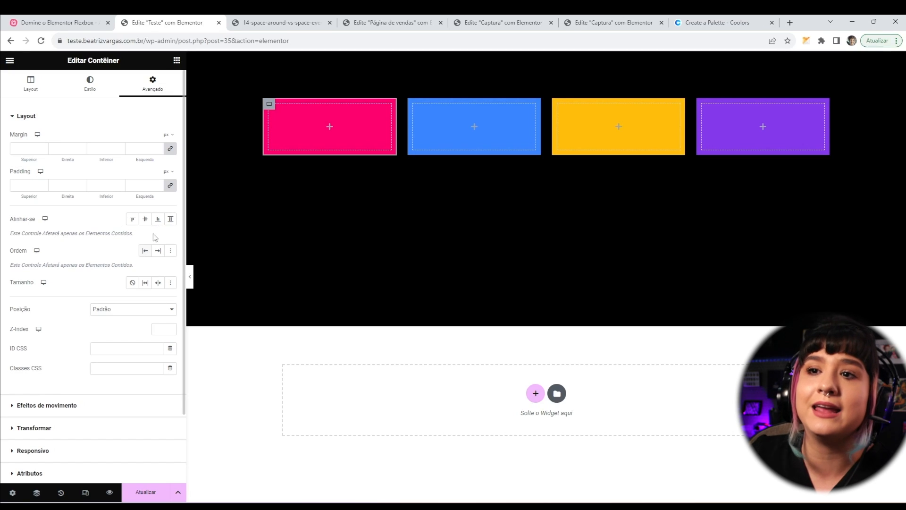
Give the pink container a custom order of 2 and the purple container a custom order of 1
{"action": "left_click", "coordinate": [170, 252]}
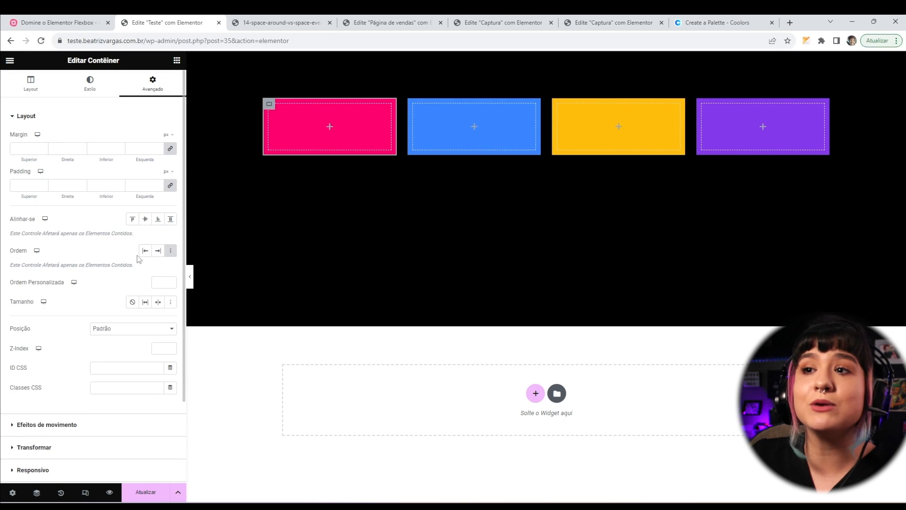
{"action": "left_click", "coordinate": [158, 283]}
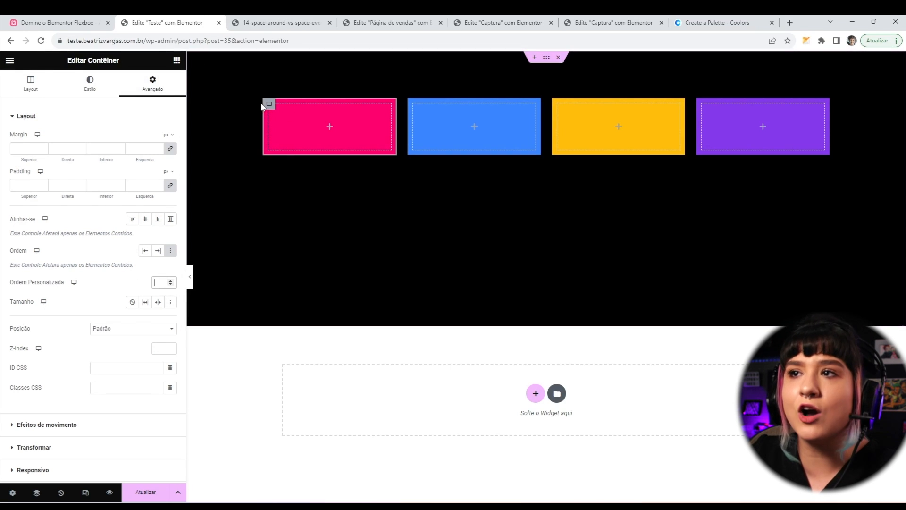
{"action": "type", "text": "2"}
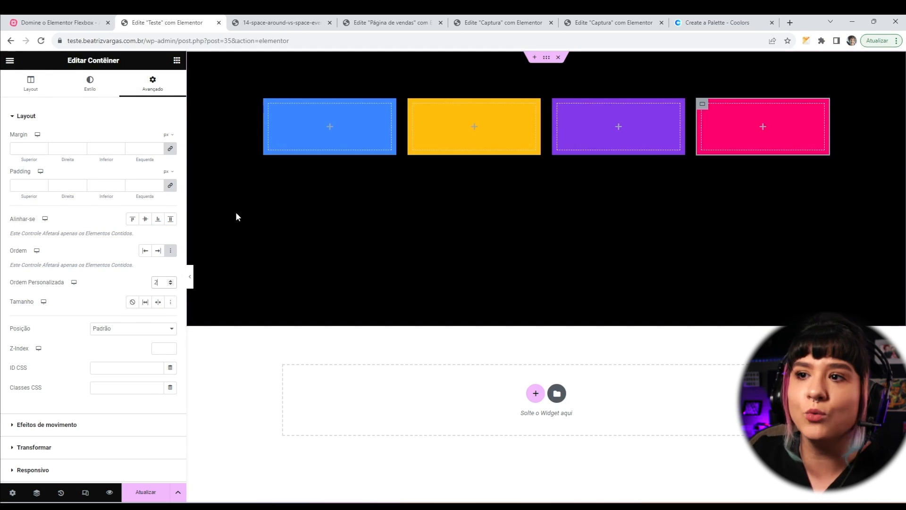
{"action": "left_click", "coordinate": [558, 107]}
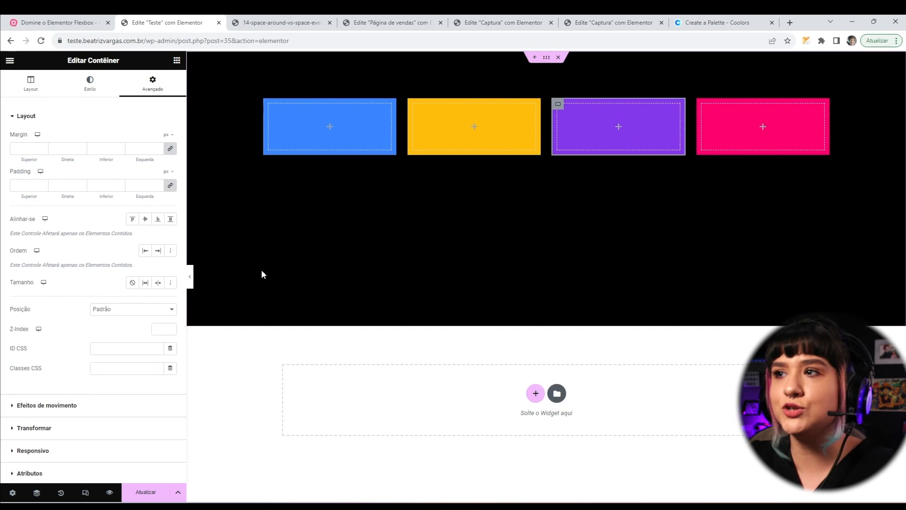
{"action": "left_click", "coordinate": [170, 250]}
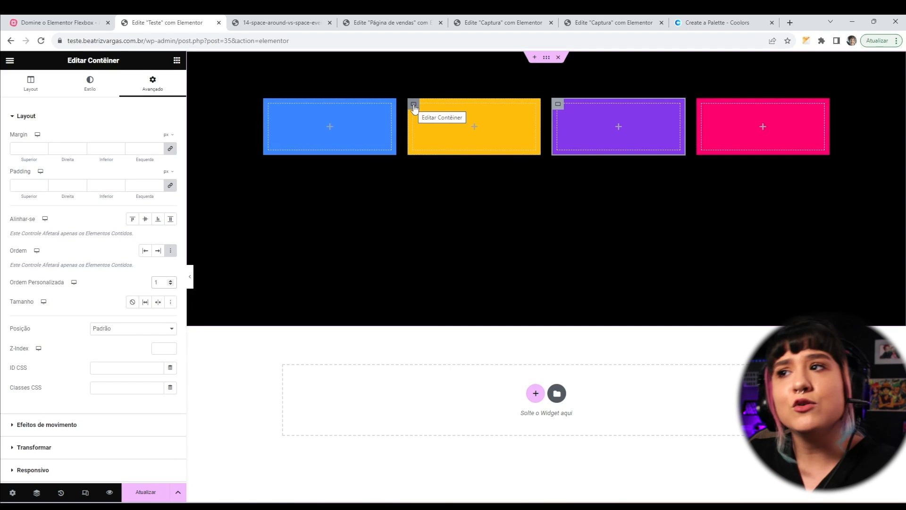
Give the yellow container a custom order of 4
{"action": "left_click", "coordinate": [414, 104]}
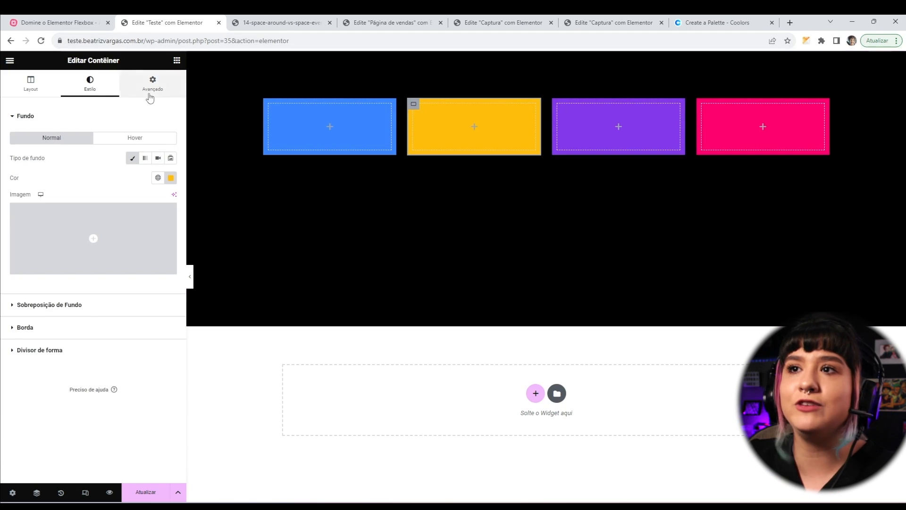
{"action": "left_click", "coordinate": [150, 93]}
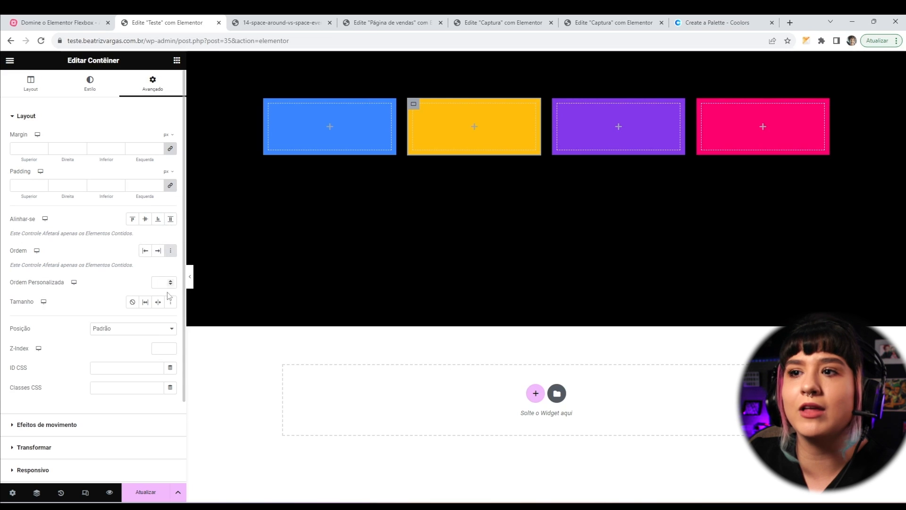
{"action": "left_click", "coordinate": [165, 284]}
{"action": "type", "text": "4"}
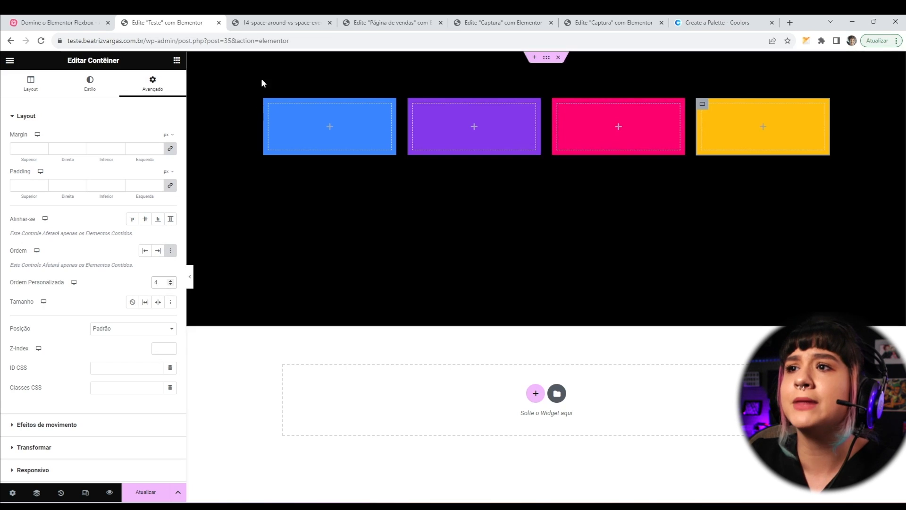
Give the blue container a custom order of 3
{"action": "left_click", "coordinate": [270, 107]}
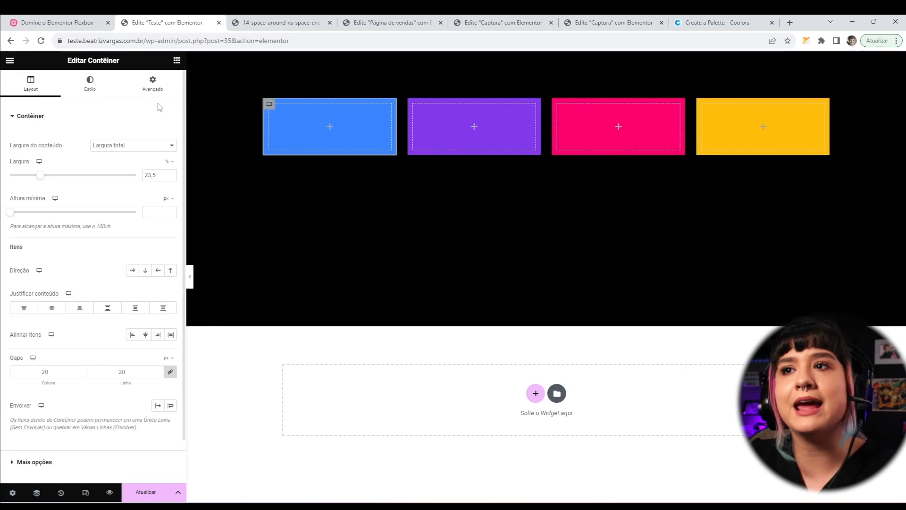
{"action": "left_click", "coordinate": [152, 85]}
{"action": "left_click", "coordinate": [161, 283]}
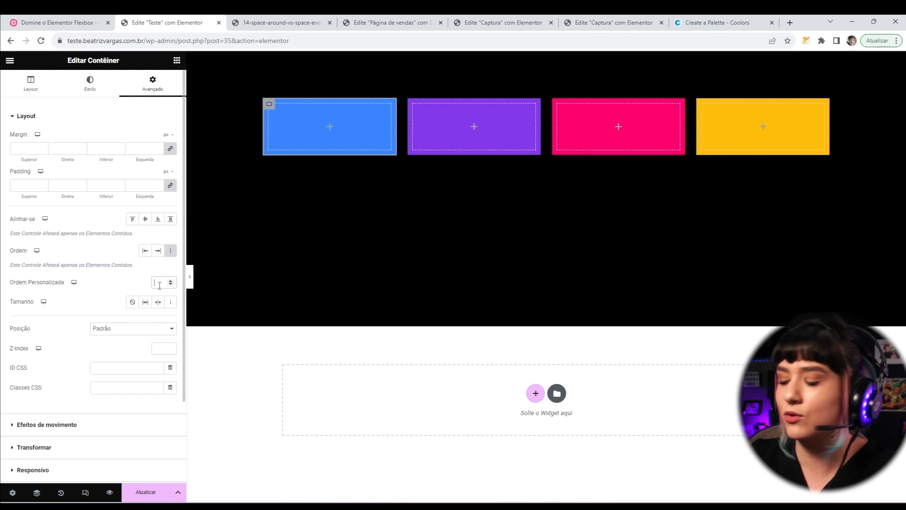
{"action": "type", "text": "3"}
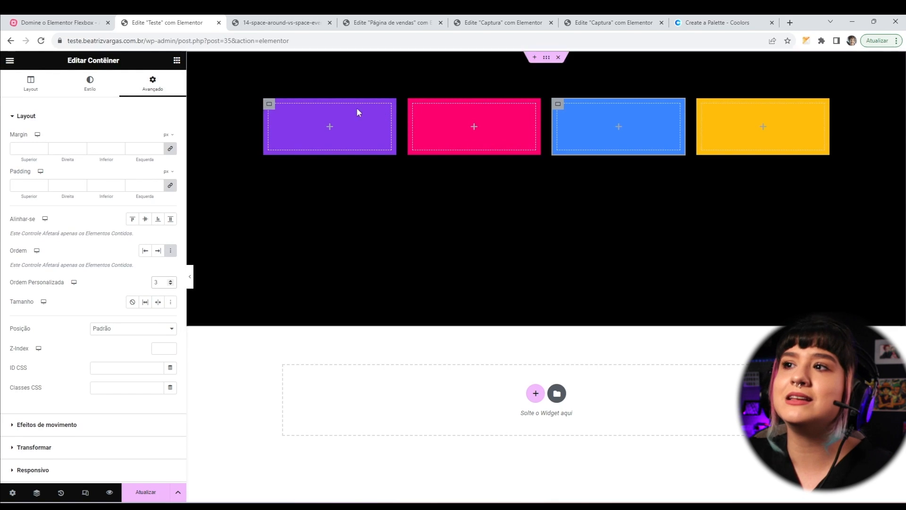
Check the custom order of the purple, pink, blue and yellow containers one by one
{"action": "left_click", "coordinate": [269, 104]}
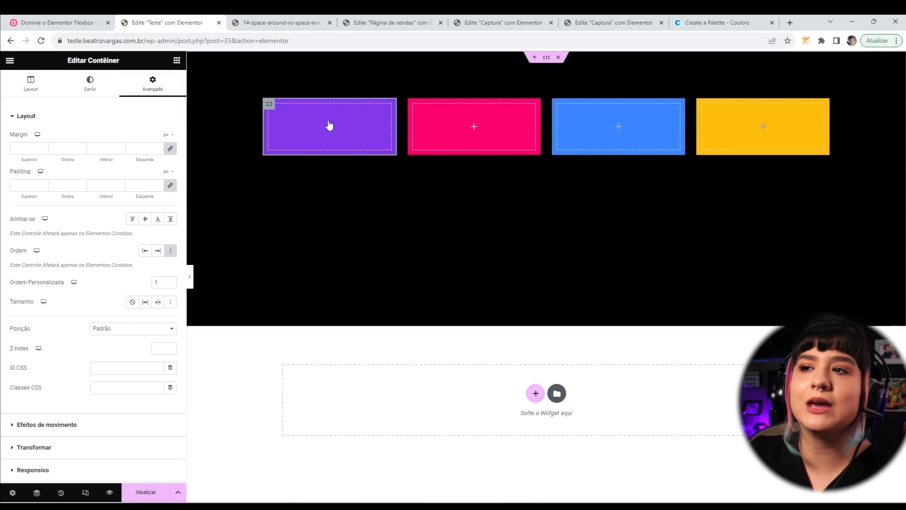
{"action": "left_click", "coordinate": [414, 104]}
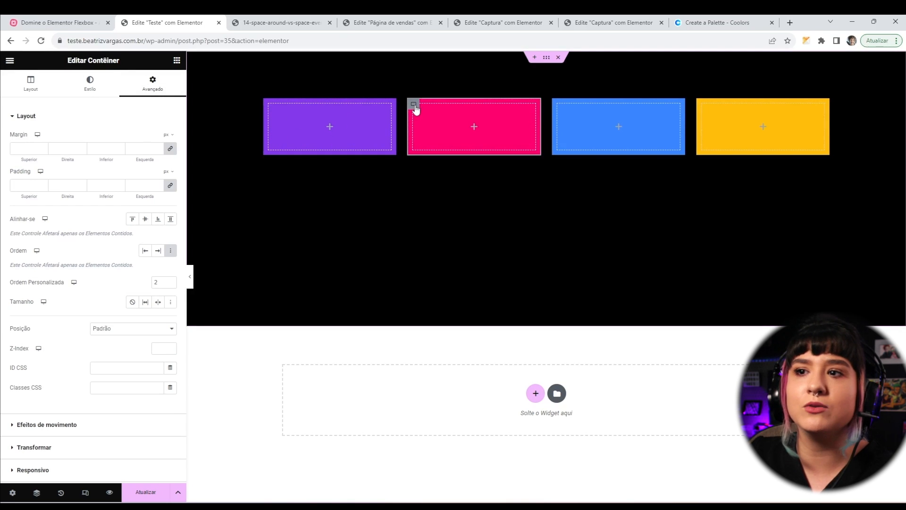
{"action": "left_click", "coordinate": [558, 104]}
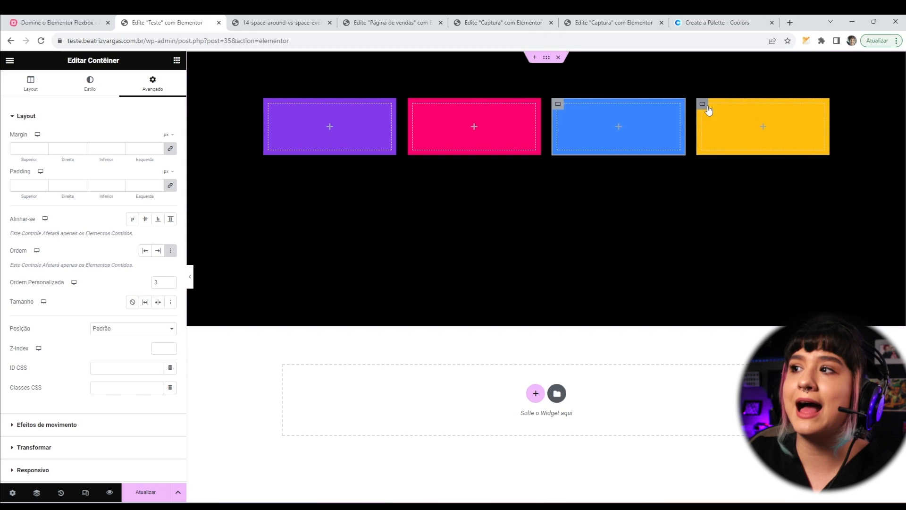
{"action": "left_click", "coordinate": [707, 107]}
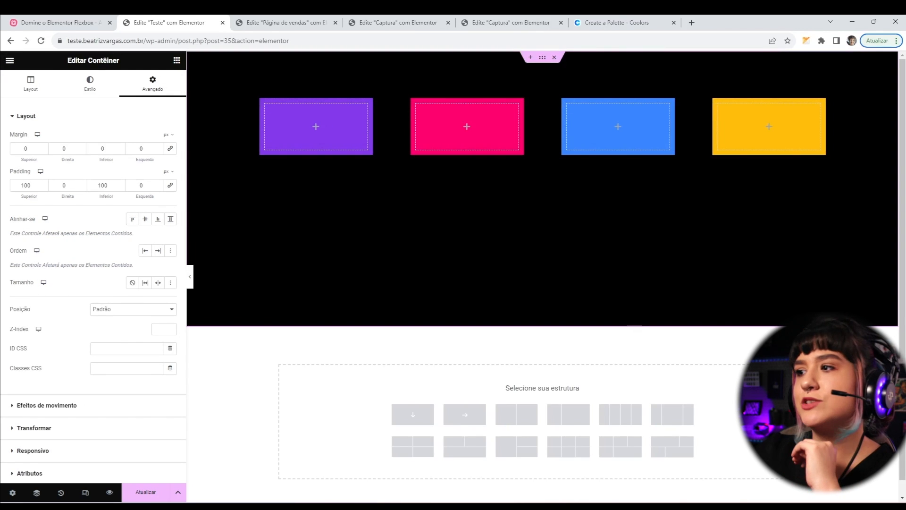
Close the structure chooser and examine the purple container's layout, then the black container's gaps and content justification
{"action": "left_click", "coordinate": [798, 373]}
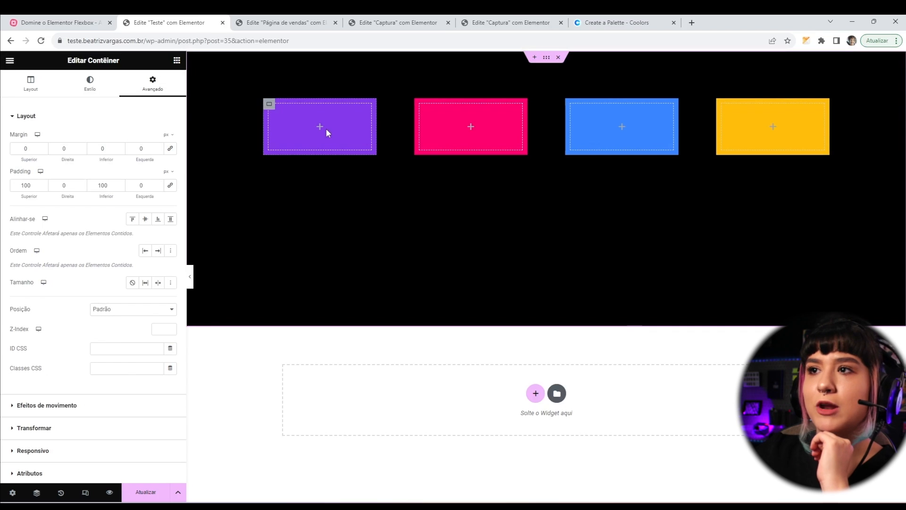
{"action": "left_click", "coordinate": [270, 104]}
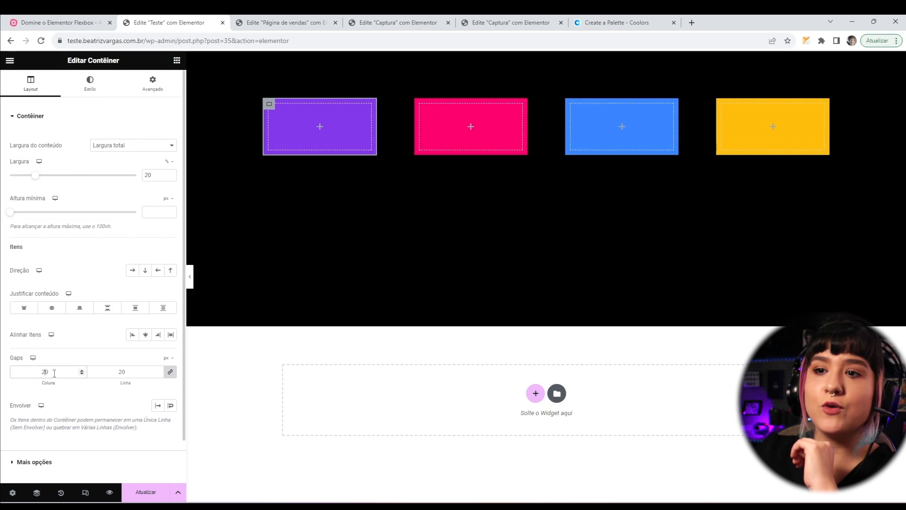
{"action": "left_click", "coordinate": [546, 57]}
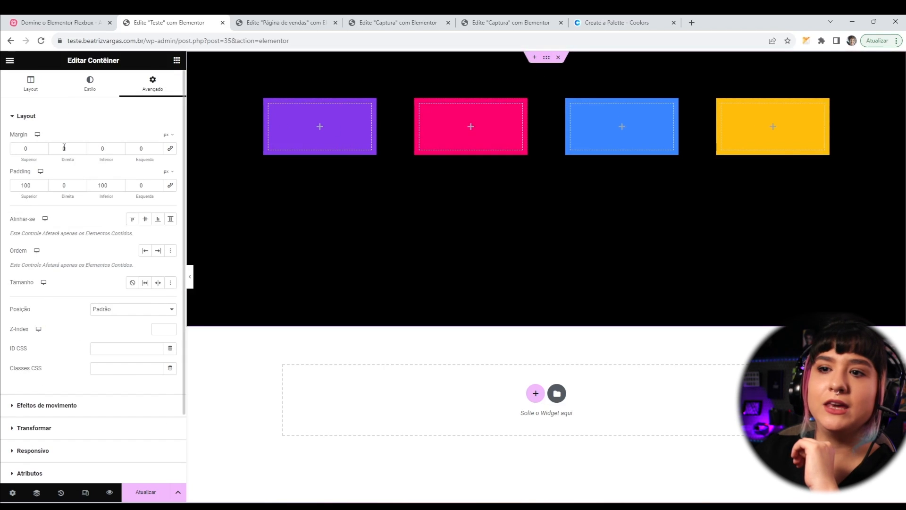
{"action": "left_click", "coordinate": [29, 84]}
{"action": "left_click", "coordinate": [11, 372]}
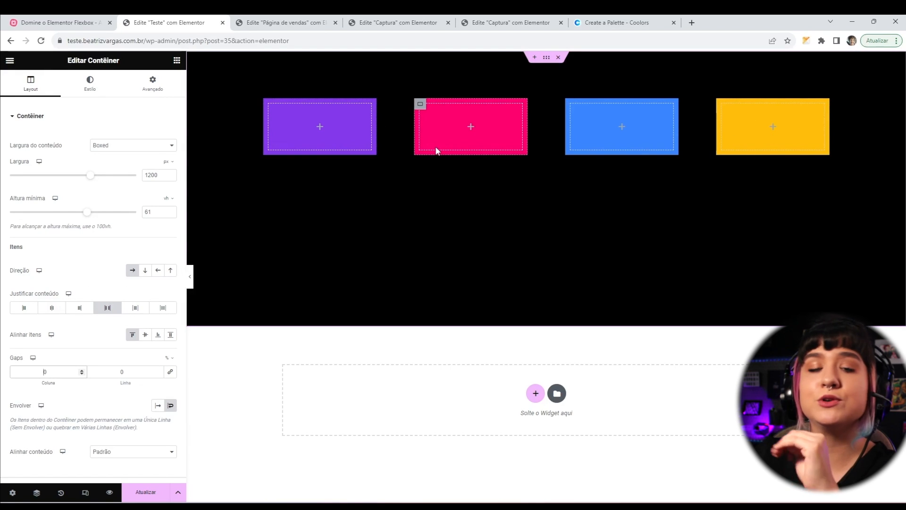
{"action": "left_click", "coordinate": [38, 307]}
{"action": "left_click", "coordinate": [107, 307]}
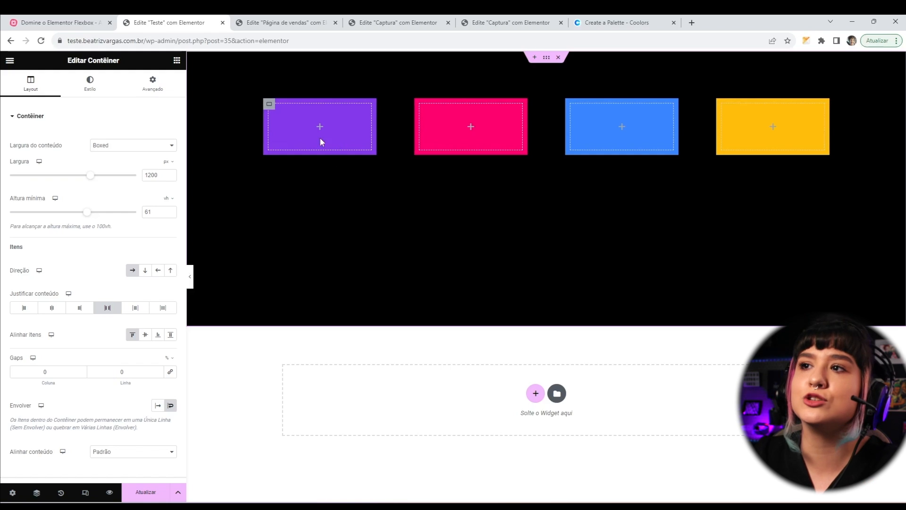
Set the purple container's size to grow in its advanced layout settings
{"action": "left_click", "coordinate": [144, 88]}
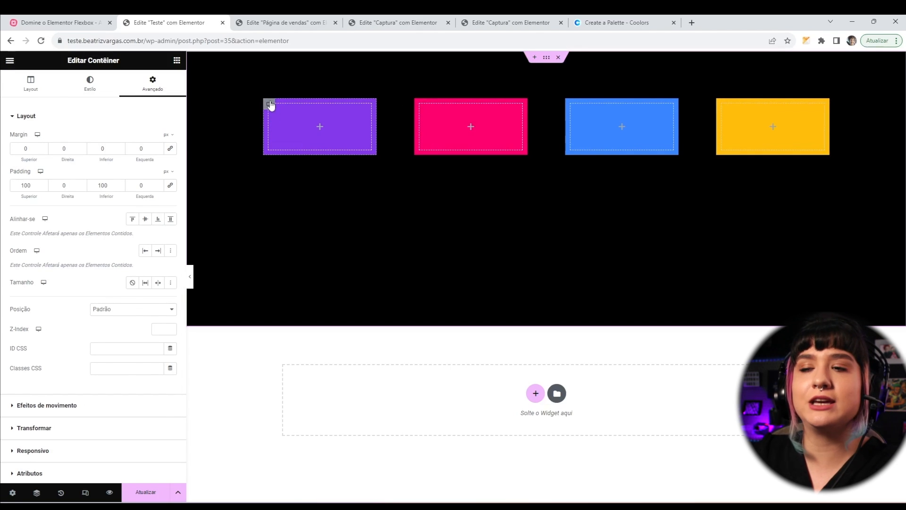
{"action": "left_click", "coordinate": [269, 104]}
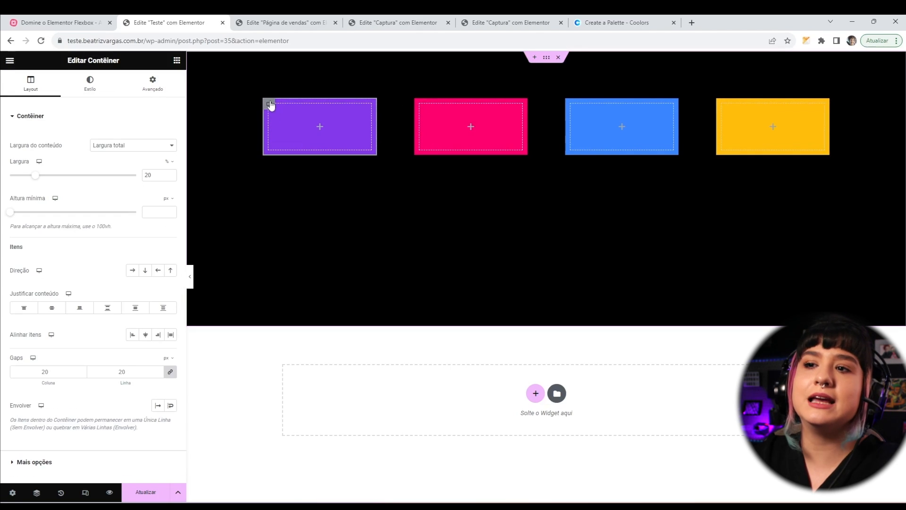
{"action": "left_click", "coordinate": [157, 90]}
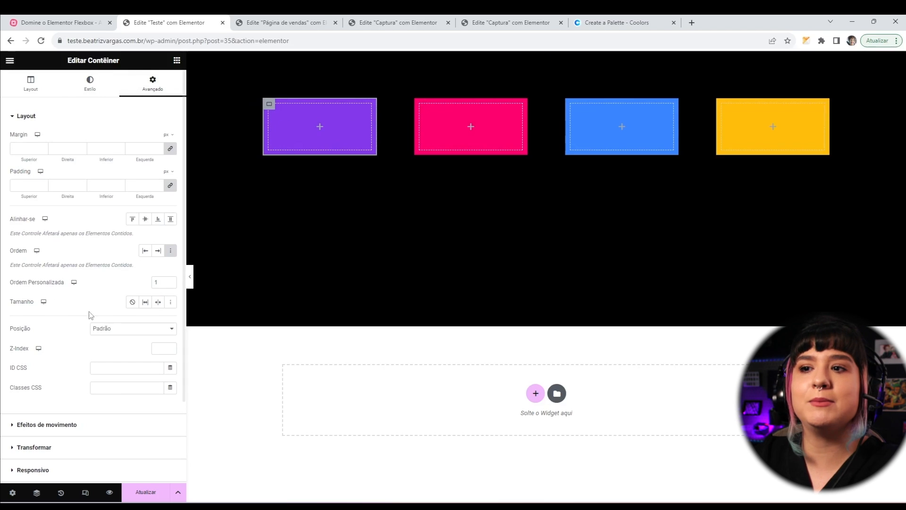
{"action": "left_click", "coordinate": [150, 305]}
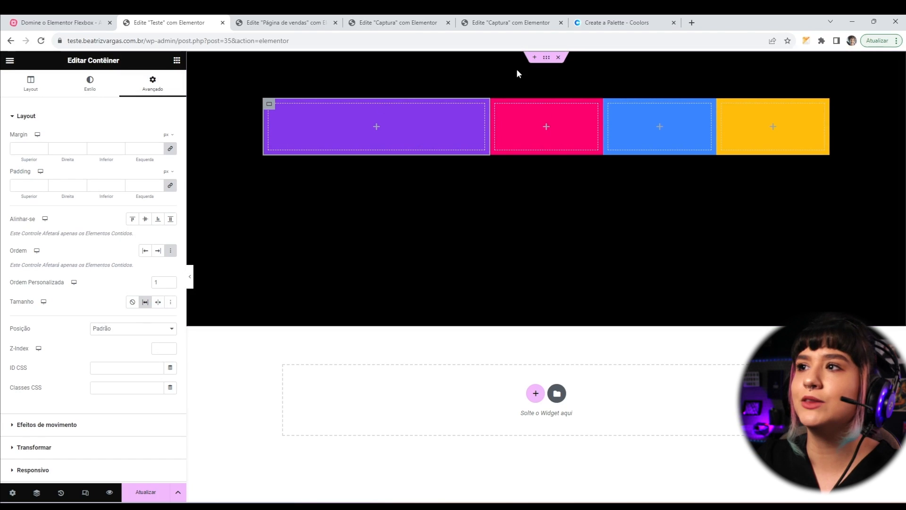
Set the black outer container's minimum height to 0 vh
{"action": "left_click", "coordinate": [547, 57]}
{"action": "left_click", "coordinate": [14, 84]}
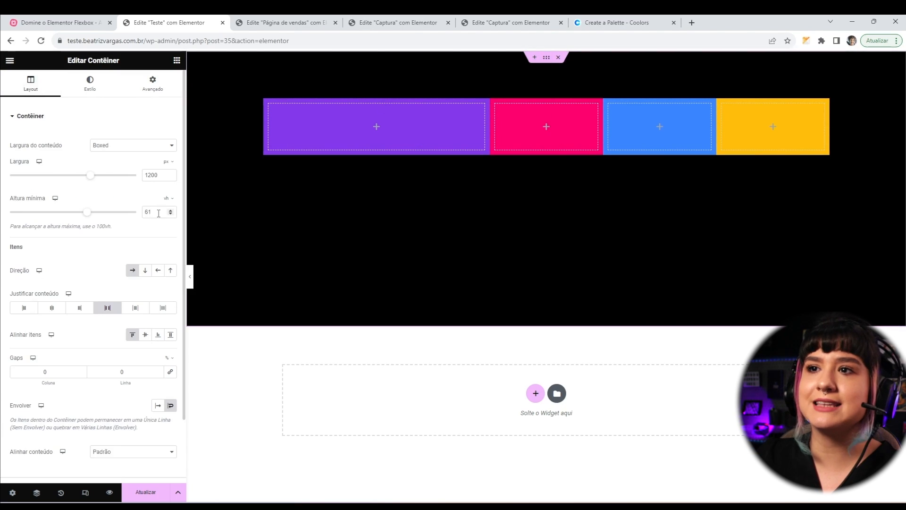
{"action": "left_click_drag", "start_coordinate": [158, 213], "coordinate": [21, 219]}
{"action": "type", "text": "0"}
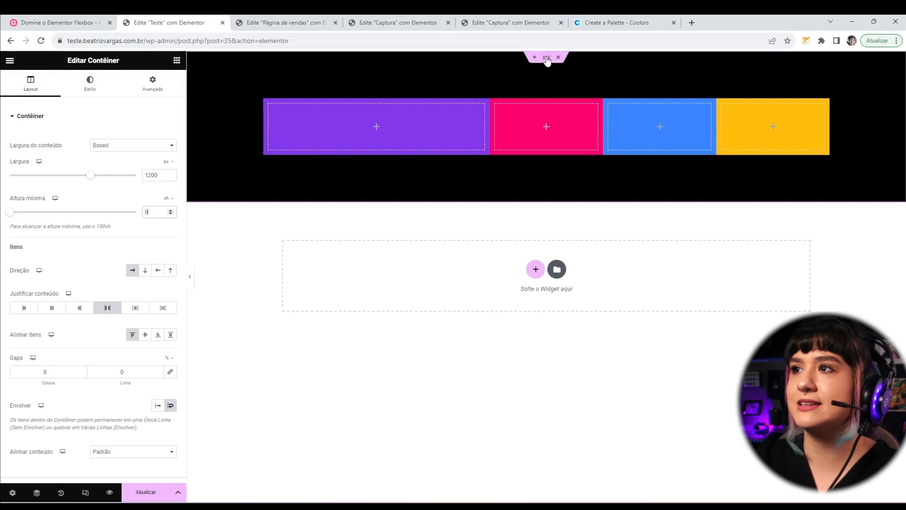
Remove the grow size from the purple container and check its width in the layout settings
{"action": "left_click", "coordinate": [269, 103]}
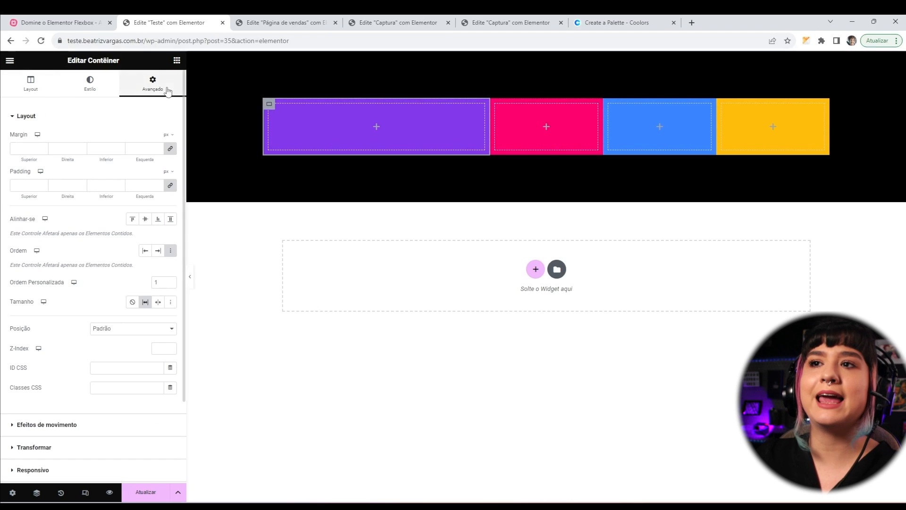
{"action": "left_click", "coordinate": [146, 302]}
{"action": "left_click", "coordinate": [32, 90]}
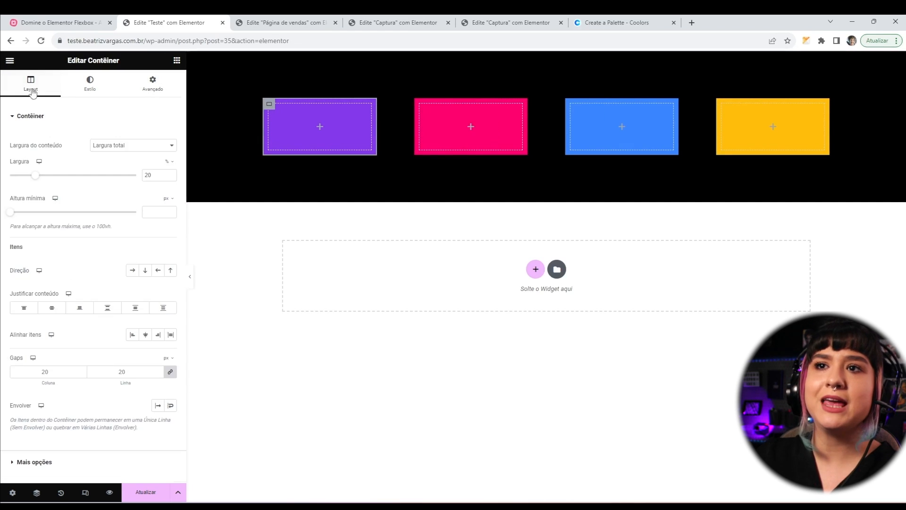
{"action": "double_click", "coordinate": [148, 175]}
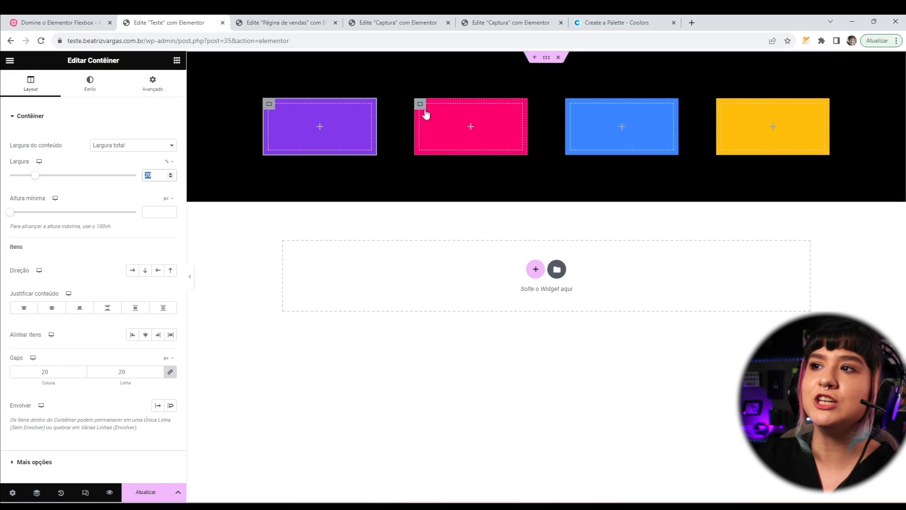
Delete the blue and yellow containers
{"action": "right_click", "coordinate": [573, 112]}
{"action": "left_click", "coordinate": [600, 312]}
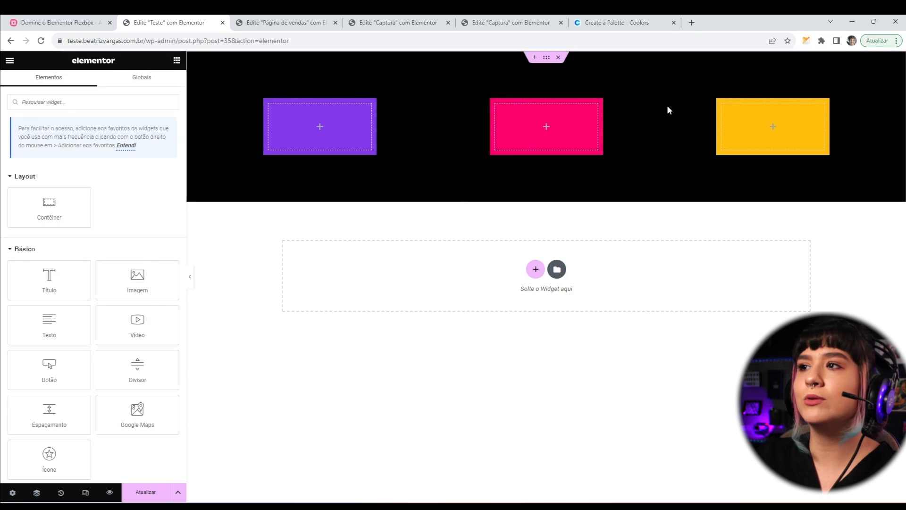
{"action": "right_click", "coordinate": [722, 105]}
{"action": "left_click", "coordinate": [745, 312]}
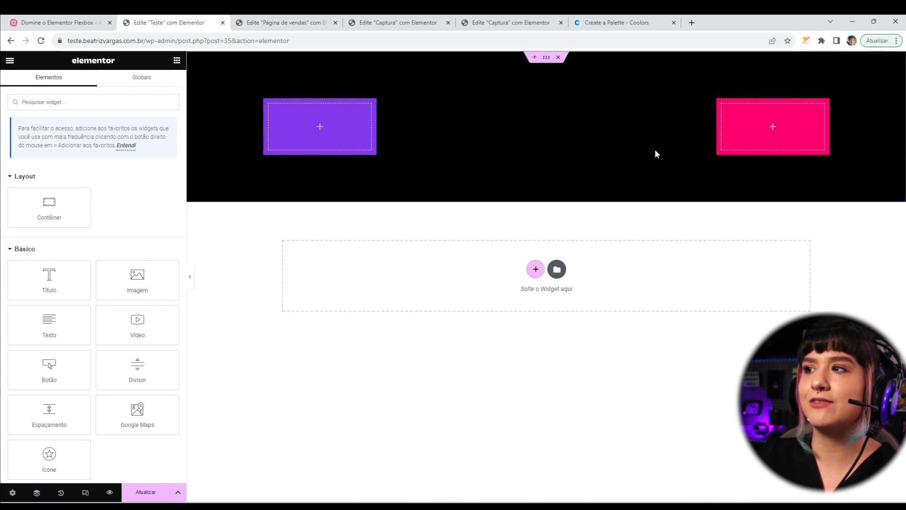
Set the pink container's width to 100%
{"action": "left_click", "coordinate": [723, 105]}
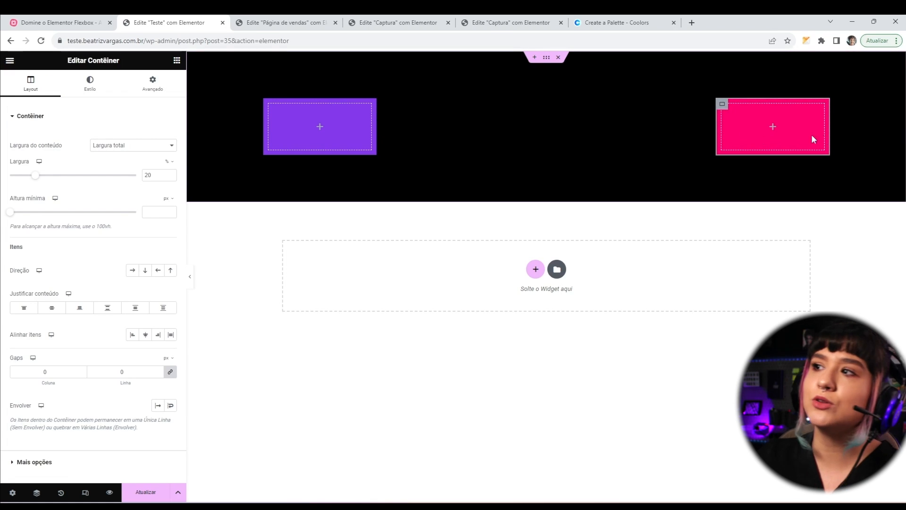
{"action": "left_click_drag", "start_coordinate": [157, 174], "coordinate": [69, 178]}
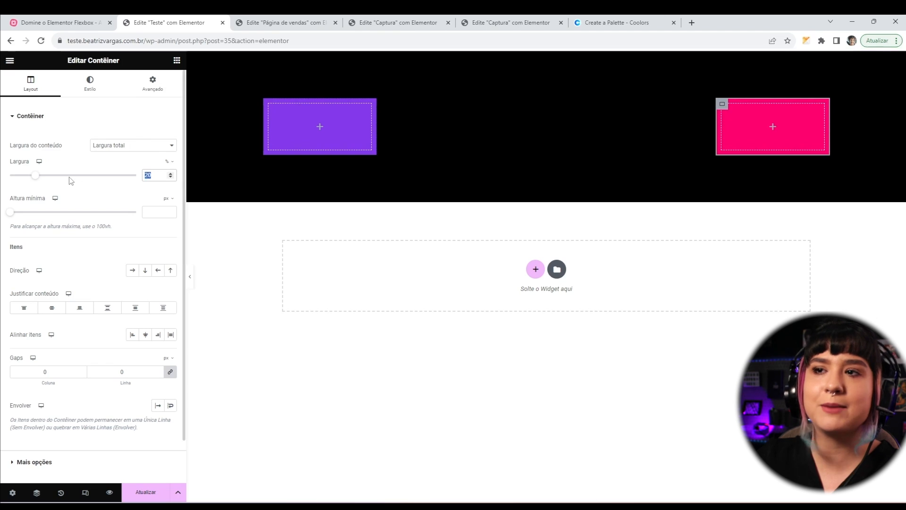
{"action": "type", "text": "80"}
{"action": "key", "text": "BackSpace"}
{"action": "key", "text": "BackSpace"}
{"action": "type", "text": "100"}
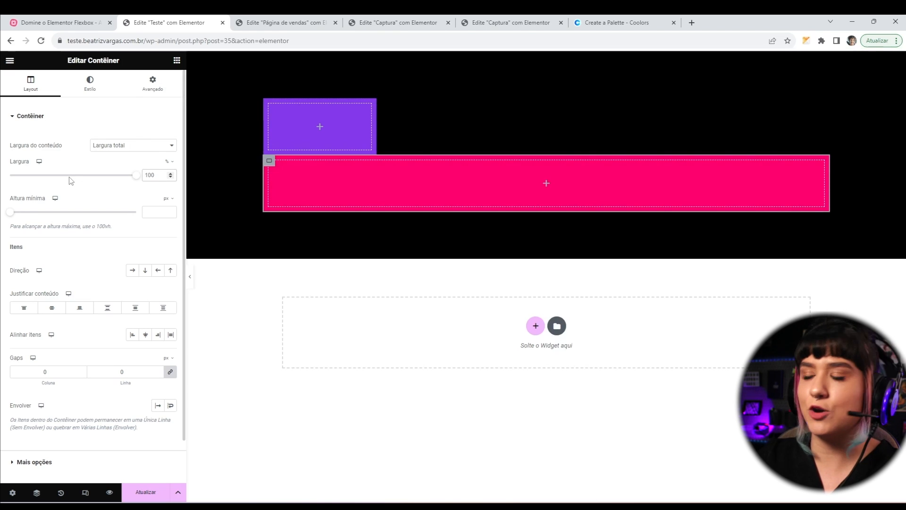
Reduce the pink container's width to 0% and set its size to grow in the advanced settings
{"action": "double_click", "coordinate": [149, 173]}
{"action": "type", "text": "0"}
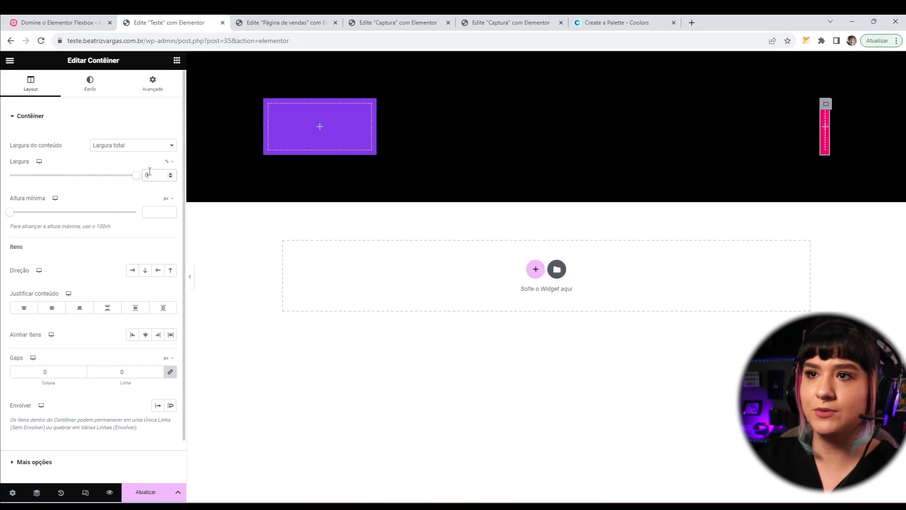
{"action": "left_click", "coordinate": [152, 84]}
{"action": "left_click", "coordinate": [146, 301]}
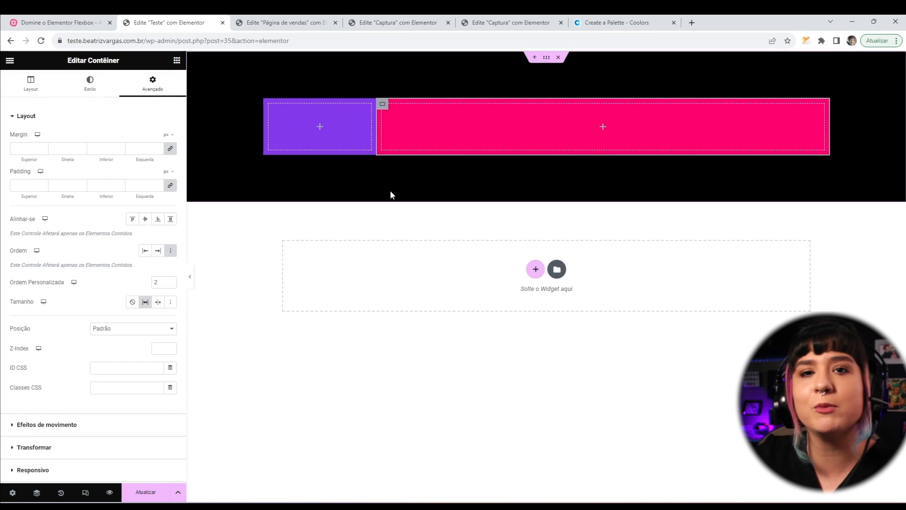
Switch to the sales page "Página de vendas" and repeat the first card's testimonial text on a new line below itself
{"action": "left_click", "coordinate": [267, 23]}
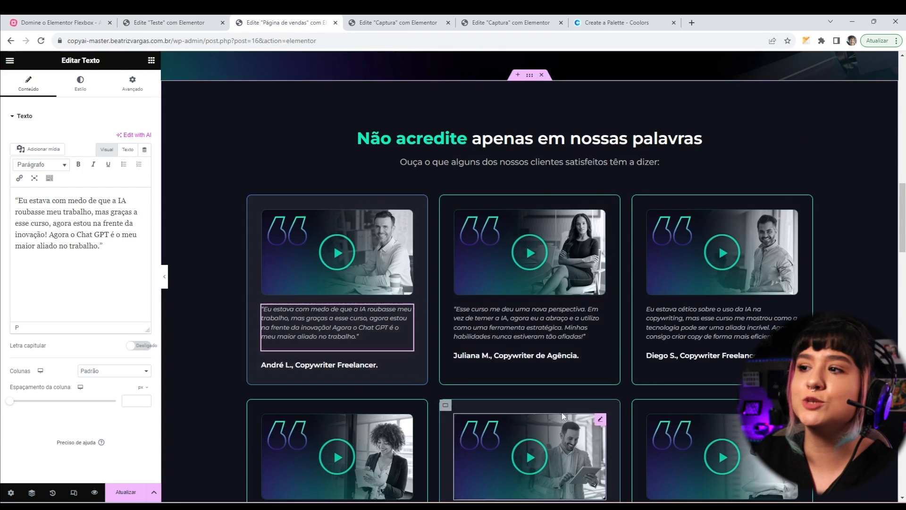
{"action": "scroll", "coordinate": [563, 417], "scroll_direction": "down", "scroll_amount": 1}
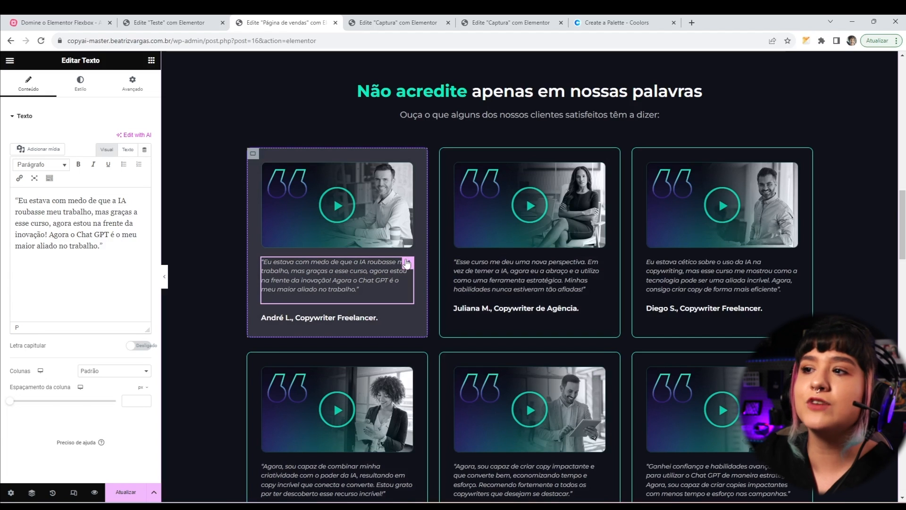
{"action": "left_click_drag", "start_coordinate": [105, 246], "coordinate": [2, 177]}
{"action": "key", "text": "ctrl+c"}
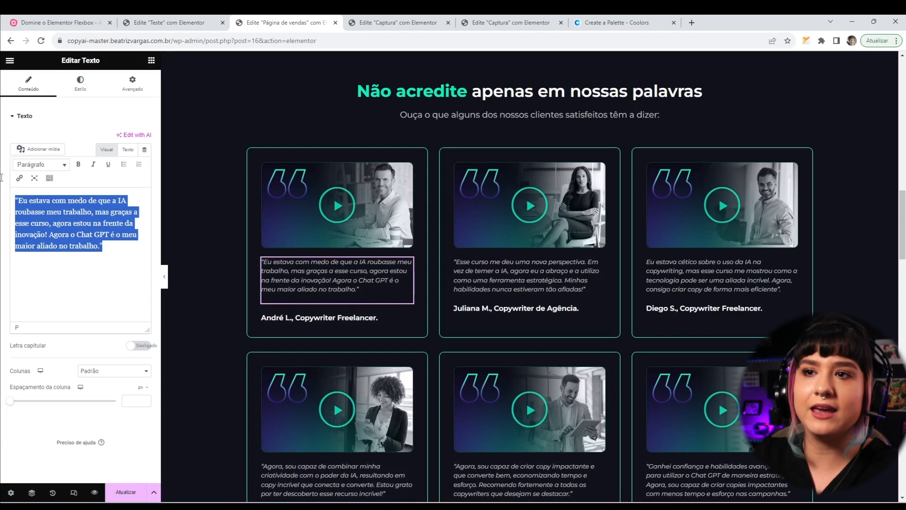
{"action": "left_click", "coordinate": [116, 239]}
{"action": "key", "text": "Return"}
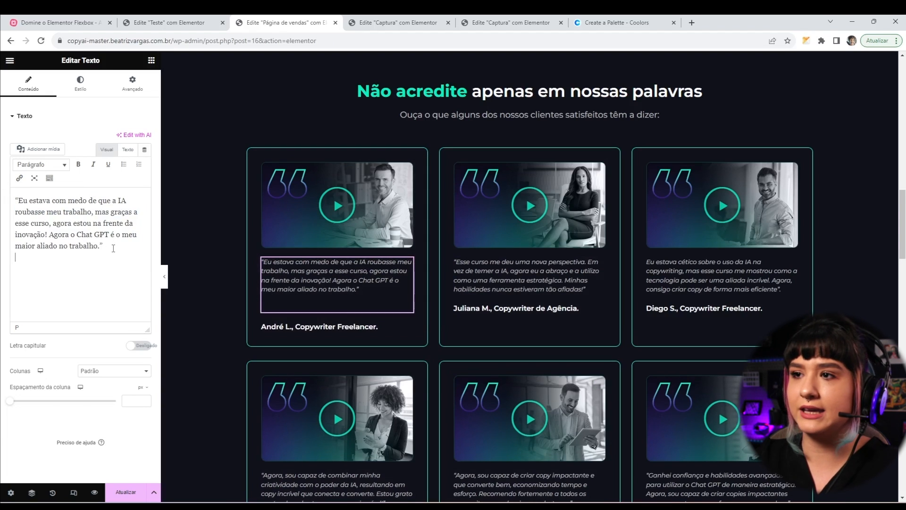
{"action": "key", "text": "ctrl+v"}
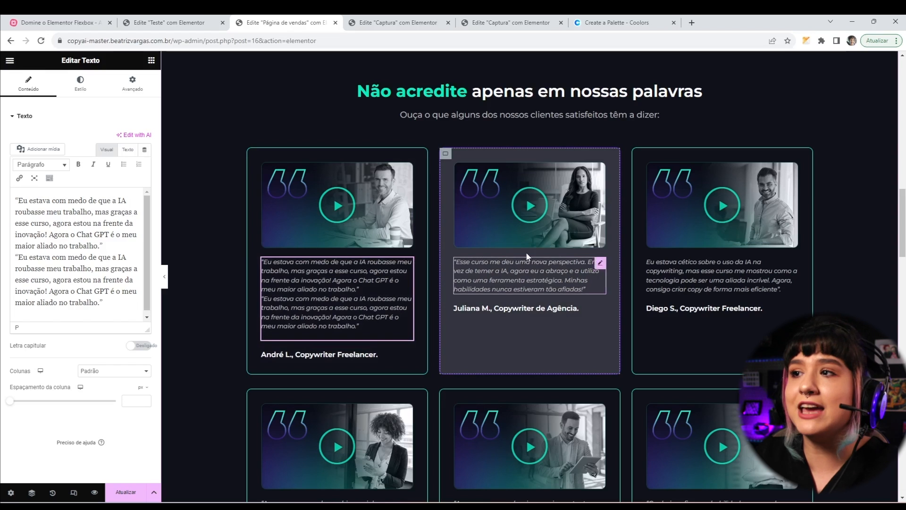
Set the size of the second and third cards' testimonial texts to grow in their advanced settings
{"action": "left_click", "coordinate": [602, 262]}
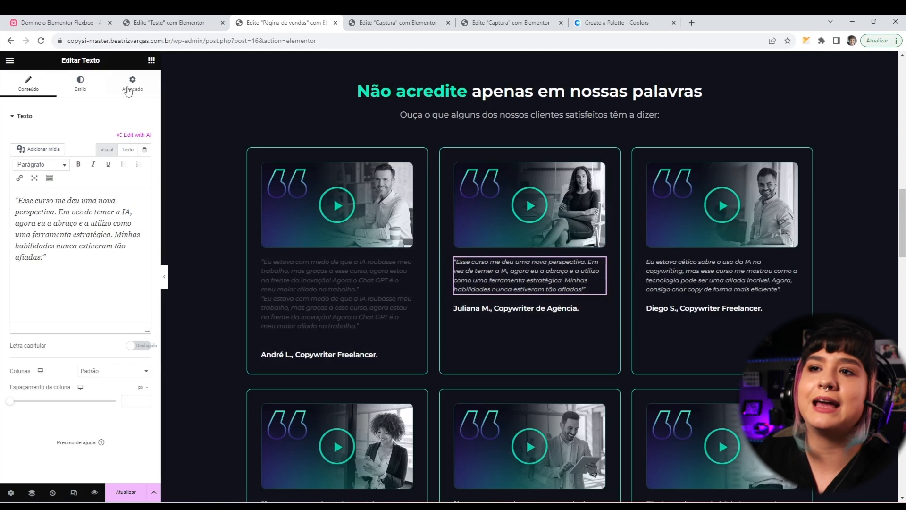
{"action": "left_click", "coordinate": [128, 92]}
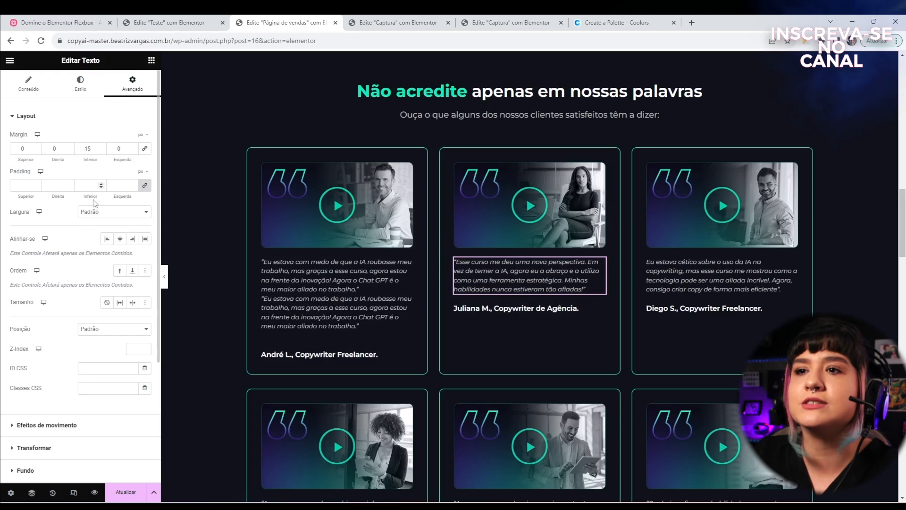
{"action": "left_click", "coordinate": [120, 303]}
{"action": "left_click", "coordinate": [755, 265]}
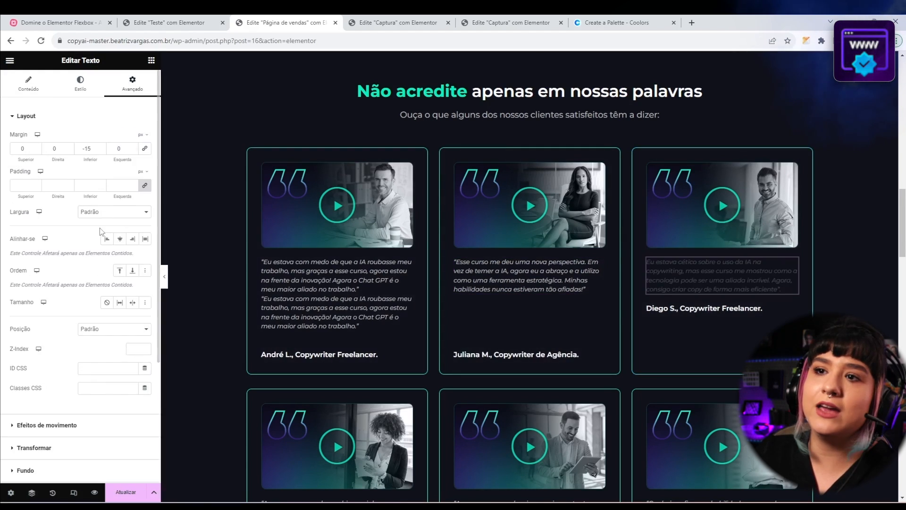
{"action": "left_click", "coordinate": [120, 302]}
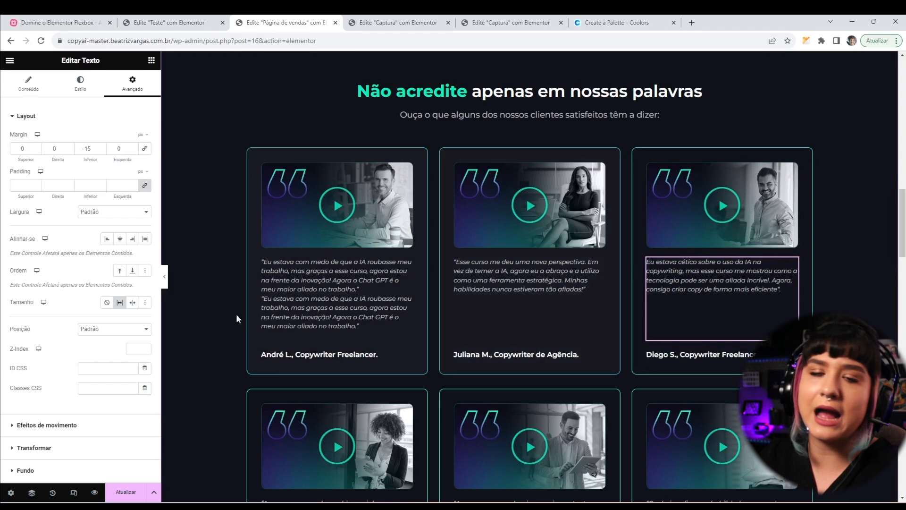
Return to the "Teste" page and compare the none, shrink and grow sizes on the pink container
{"action": "left_click", "coordinate": [182, 22]}
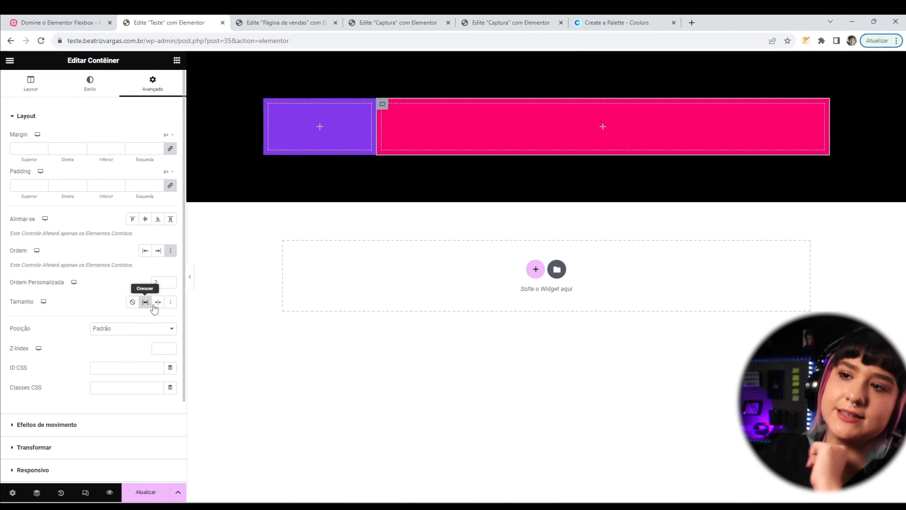
{"action": "left_click", "coordinate": [132, 303]}
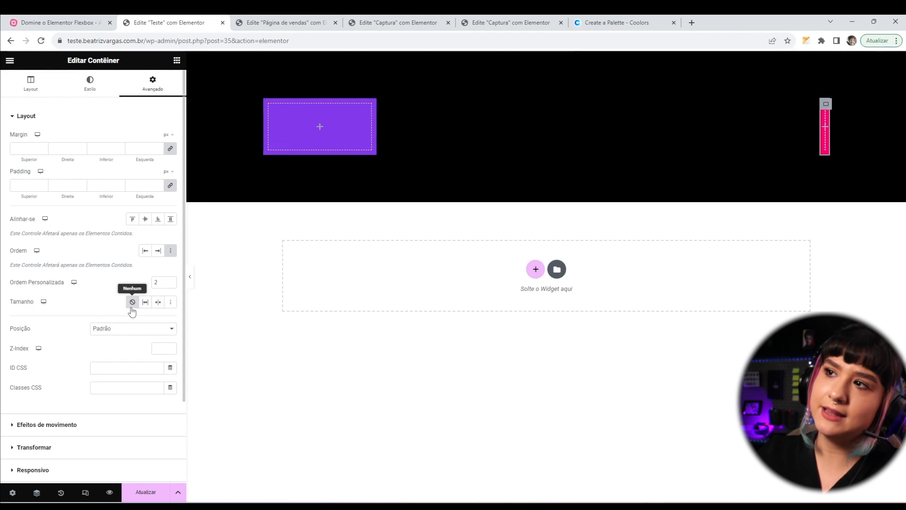
{"action": "left_click", "coordinate": [157, 303]}
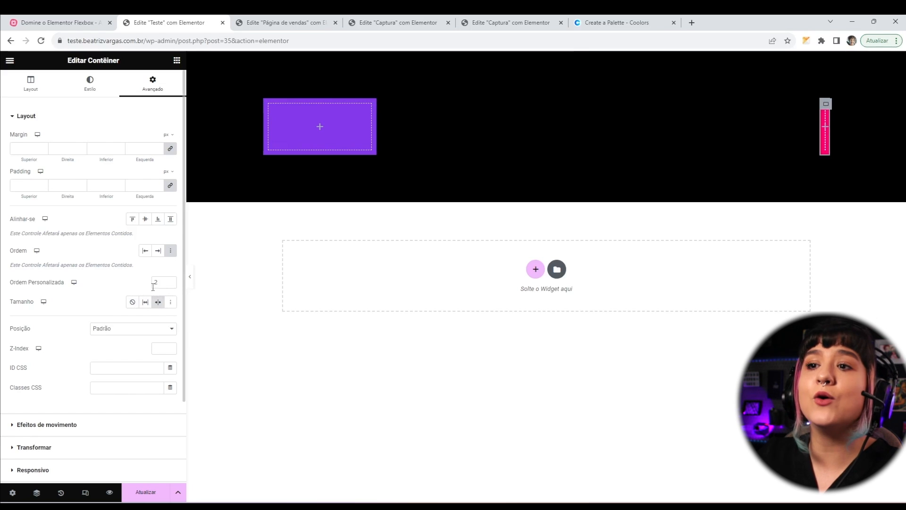
{"action": "left_click", "coordinate": [146, 303]}
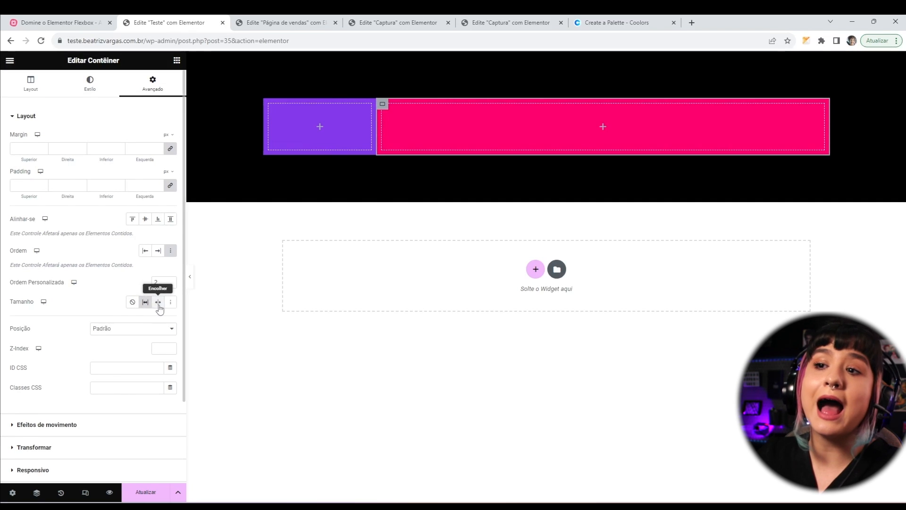
{"action": "left_click", "coordinate": [157, 303]}
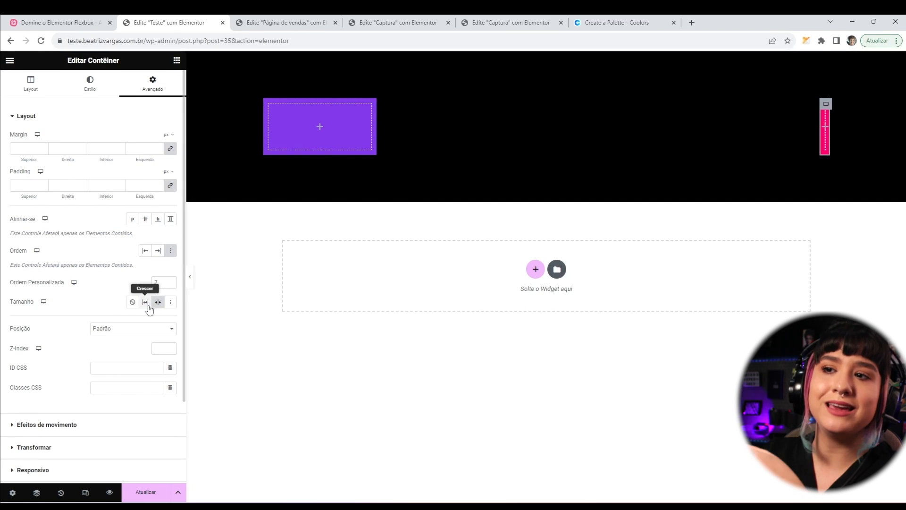
{"action": "left_click", "coordinate": [149, 306]}
{"action": "left_click", "coordinate": [160, 305]}
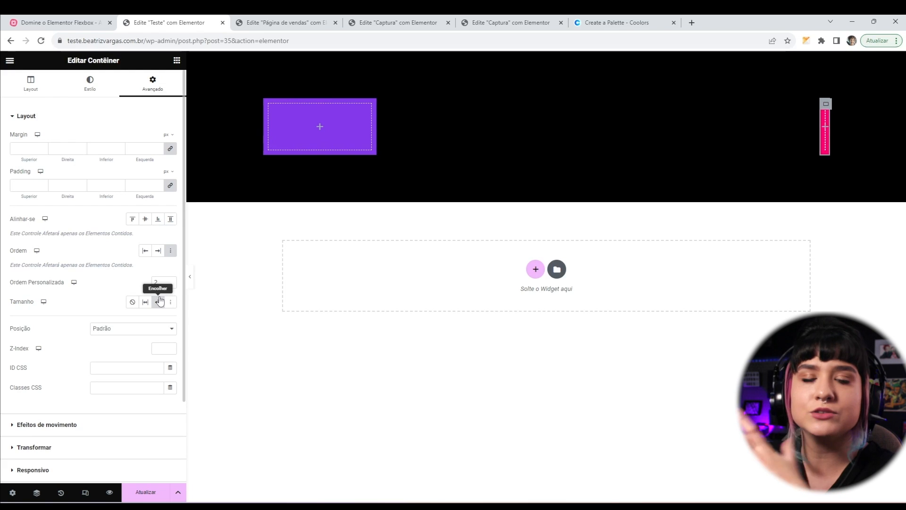
{"action": "left_click", "coordinate": [161, 301]}
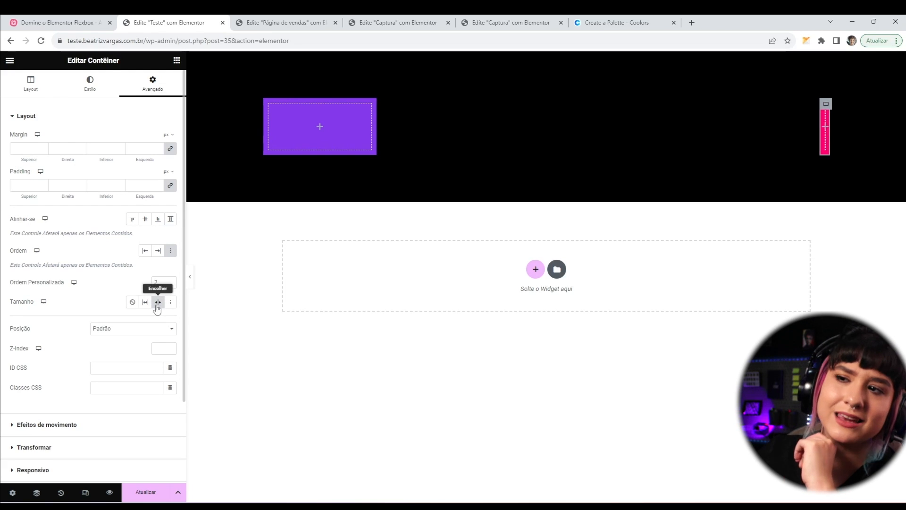
Try the grow and none sizes on the pink container again, leaving its size option unset
{"action": "left_click", "coordinate": [146, 303]}
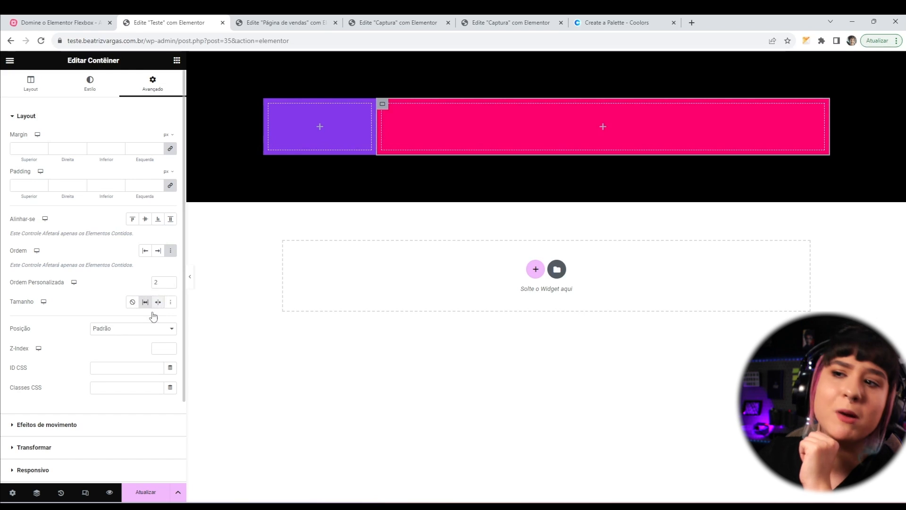
{"action": "left_click", "coordinate": [132, 302]}
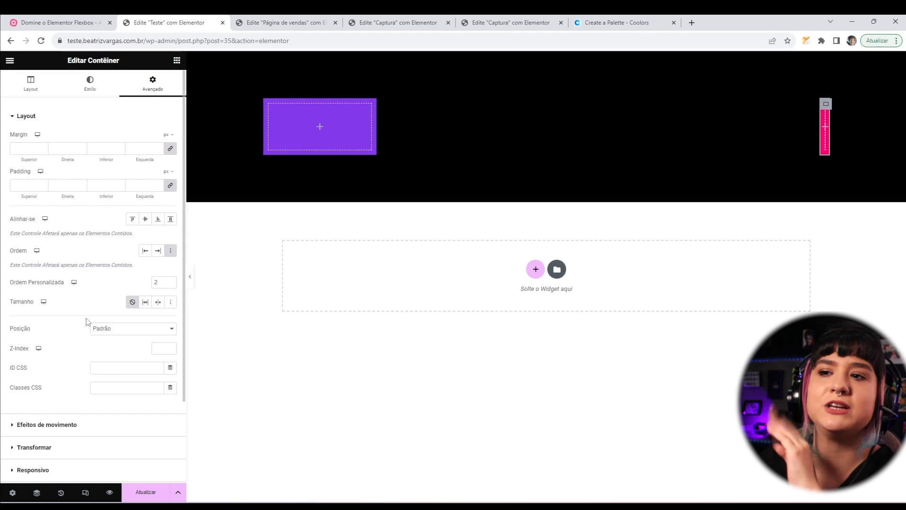
{"action": "left_click", "coordinate": [132, 302]}
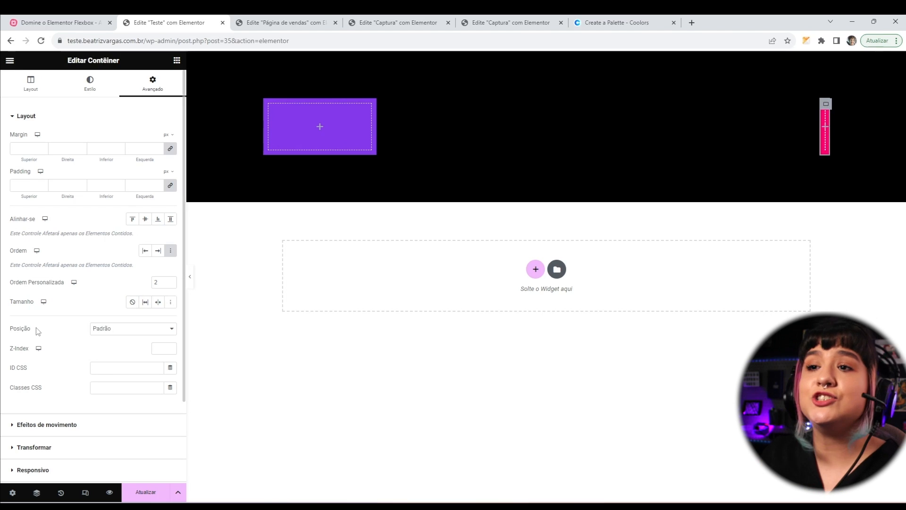
Switch to the MindMeister mind map, deselect the topic "Recursos dos Containers" and select "Recursos de cada Item"
{"action": "left_click", "coordinate": [51, 22]}
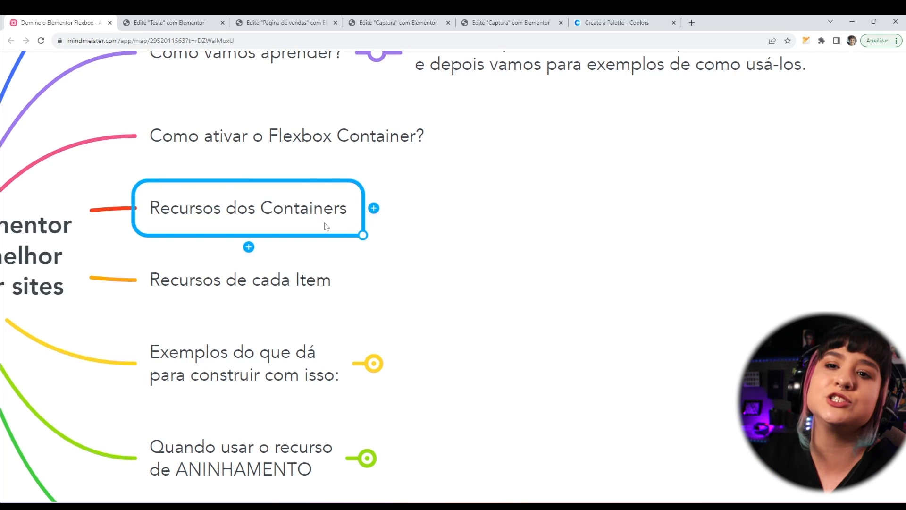
{"action": "left_click", "coordinate": [488, 266]}
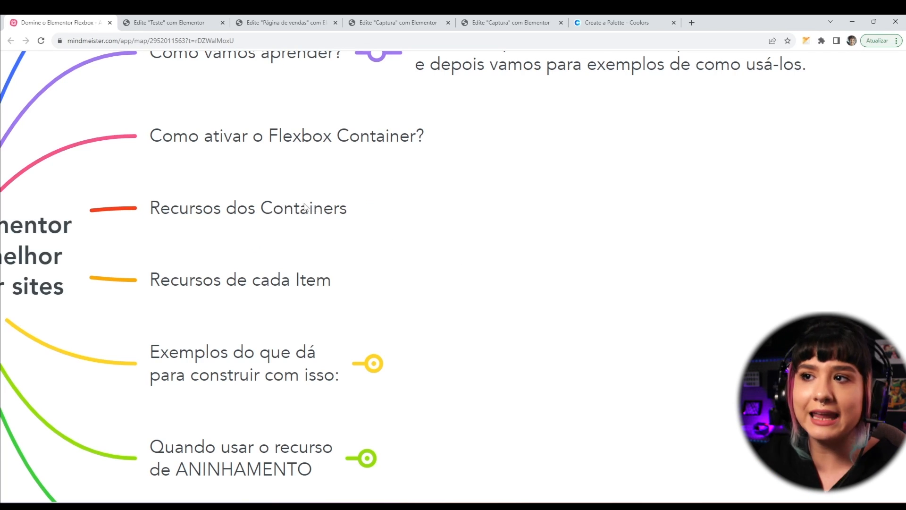
{"action": "left_click", "coordinate": [278, 283]}
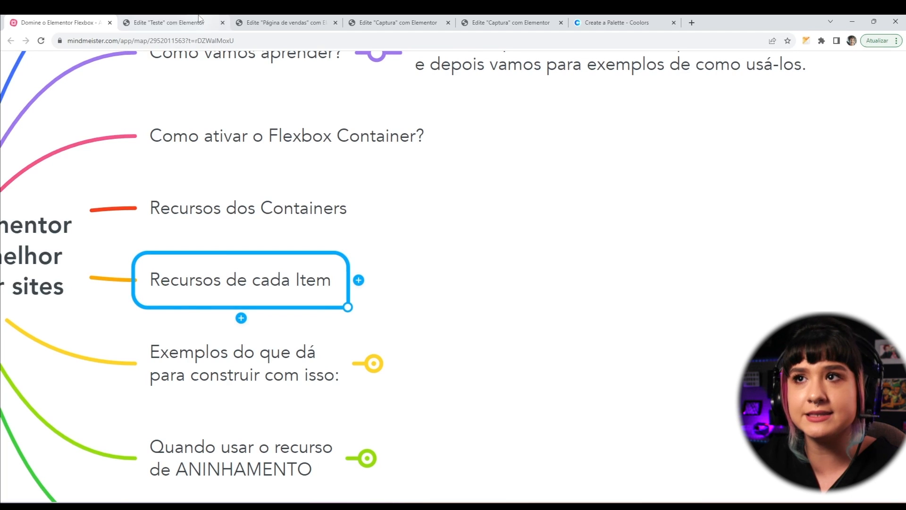
Return to the "Teste" page and delete the remaining containers nested inside the black container, including the purple one
{"action": "left_click", "coordinate": [213, 19]}
{"action": "right_click", "coordinate": [826, 105]}
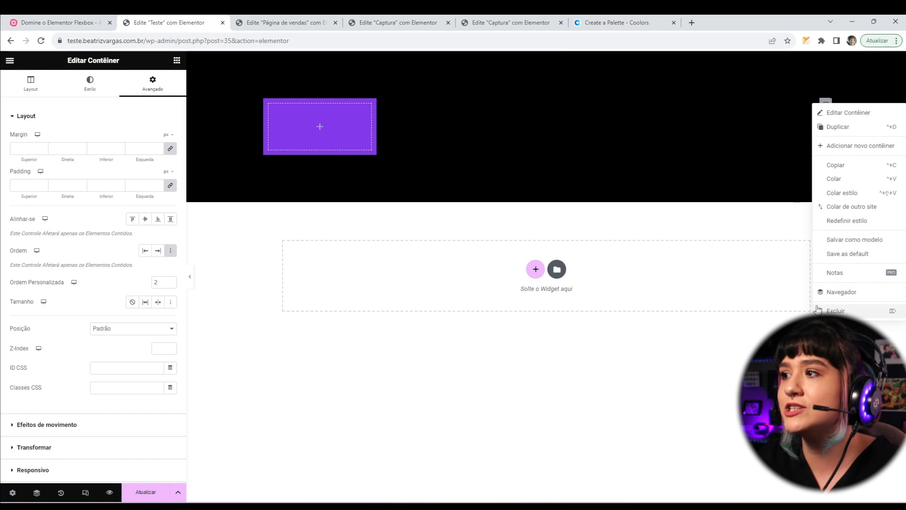
{"action": "left_click", "coordinate": [833, 311]}
{"action": "right_click", "coordinate": [264, 102]}
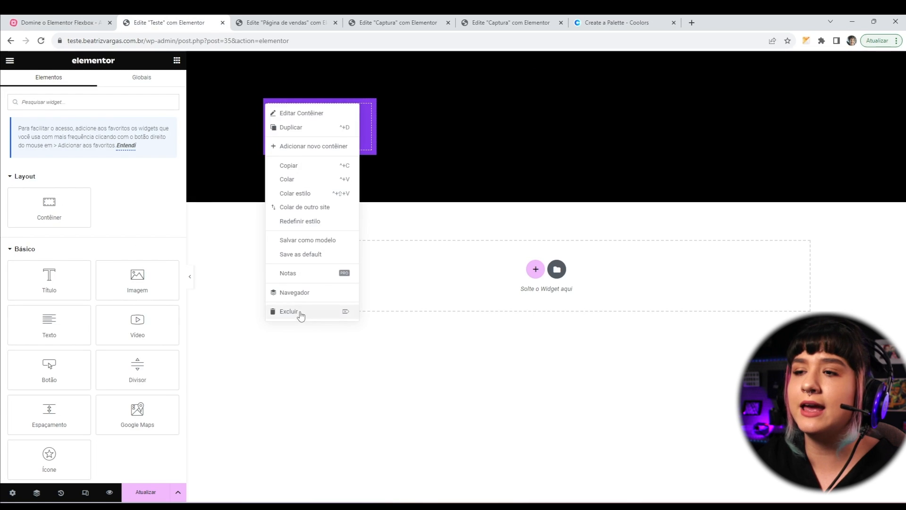
{"action": "left_click", "coordinate": [300, 313]}
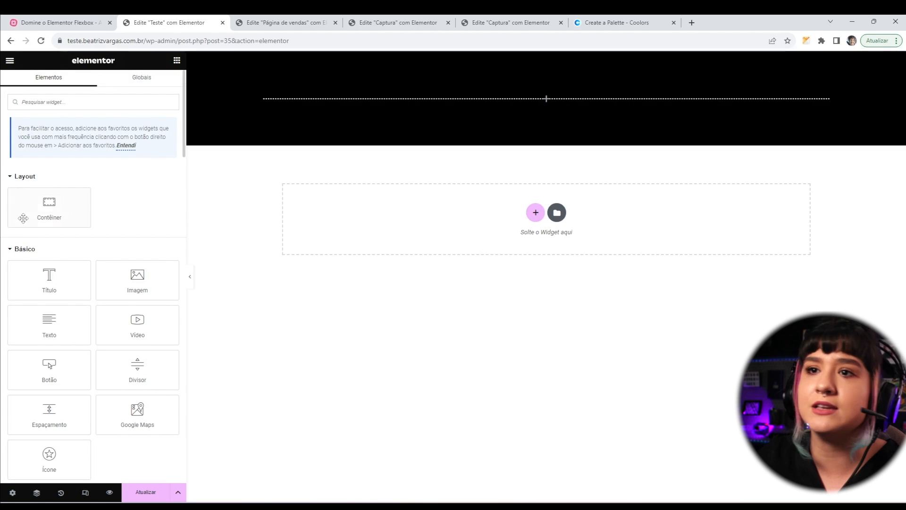
Search the widgets for "caixa" and try to place a Caixa da imagem widget in the empty black container
{"action": "scroll", "coordinate": [70, 304], "scroll_direction": "down", "scroll_amount": 1}
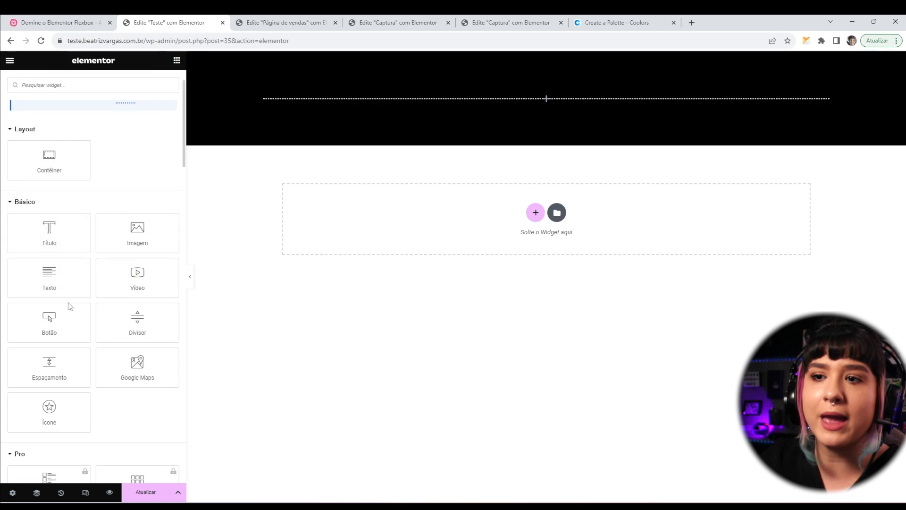
{"action": "scroll", "coordinate": [70, 121], "scroll_direction": "up", "scroll_amount": 1}
{"action": "type", "text": "caixa"}
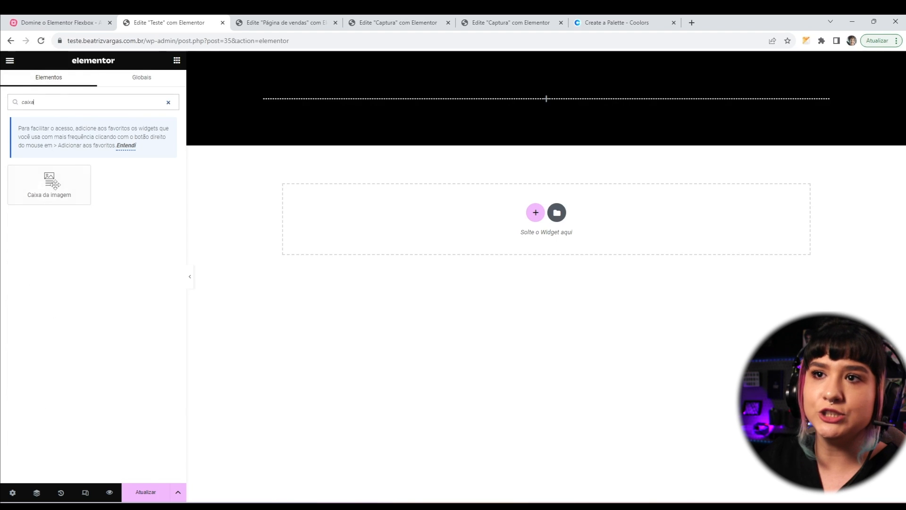
{"action": "left_click_drag", "start_coordinate": [55, 184], "coordinate": [538, 107]}
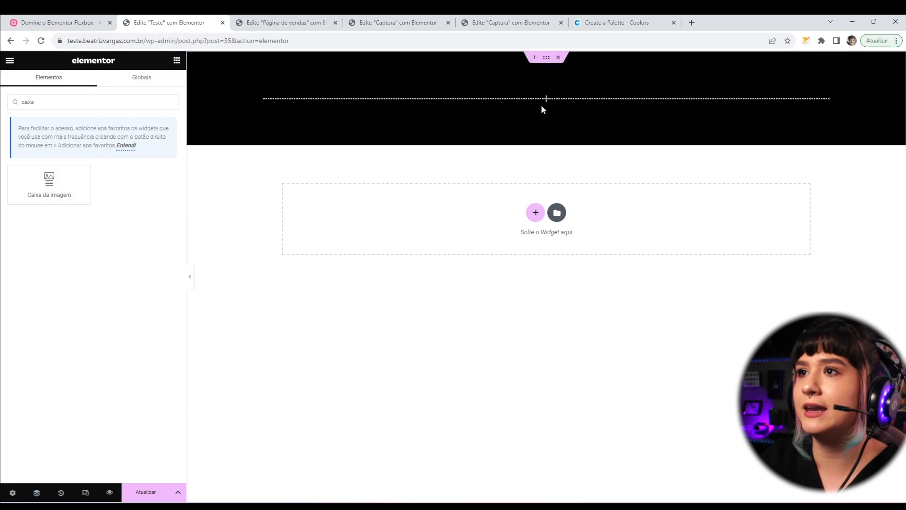
Set the minimum height of the black container to 35 vh in its layout settings
{"action": "left_click", "coordinate": [545, 59]}
{"action": "left_click", "coordinate": [31, 84]}
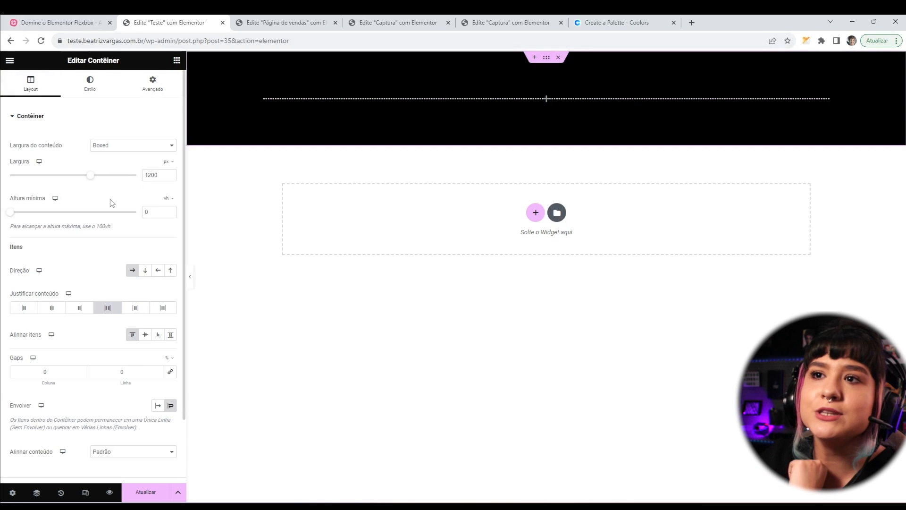
{"action": "left_click_drag", "start_coordinate": [10, 212], "coordinate": [54, 214]}
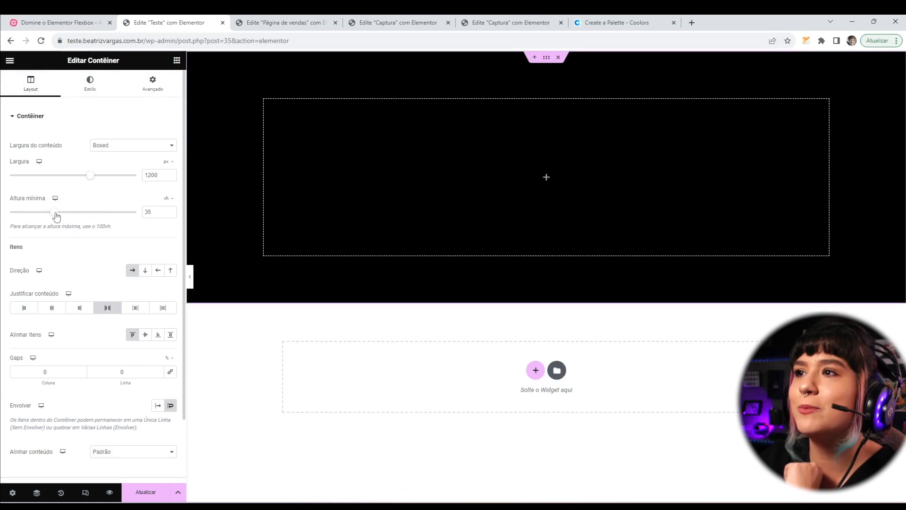
Find the Caixa da imagem widget with "caixa", add it to the black container, and clear the container's minimum height
{"action": "left_click", "coordinate": [176, 60]}
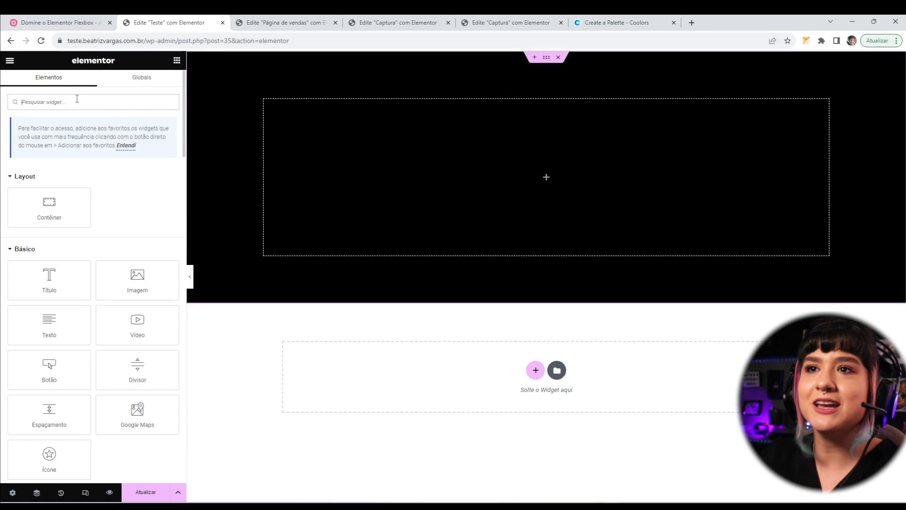
{"action": "type", "text": "caixa"}
{"action": "left_click_drag", "start_coordinate": [56, 182], "coordinate": [398, 187]}
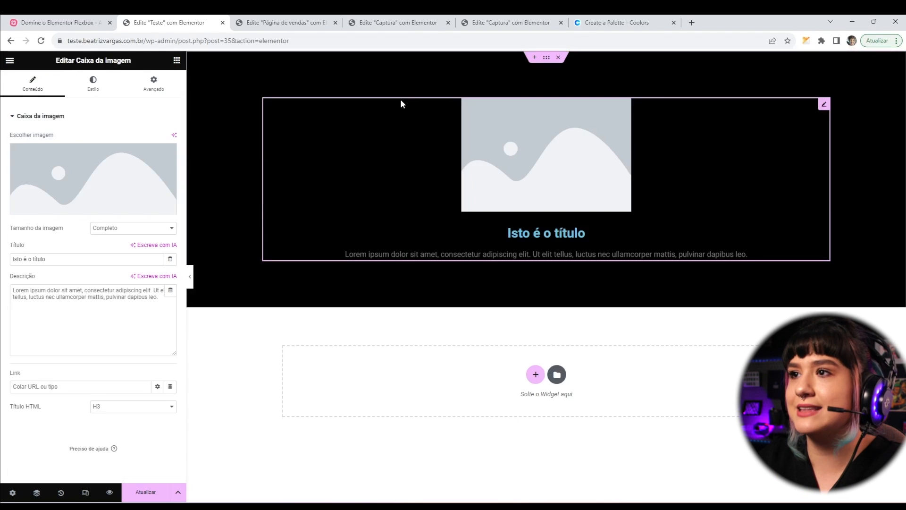
{"action": "left_click", "coordinate": [546, 58]}
{"action": "key", "text": "BackSpace"}
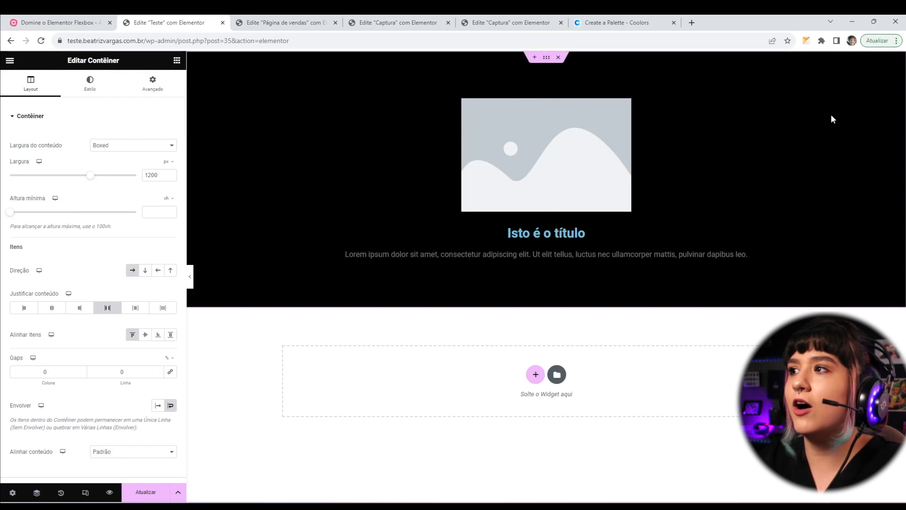
Open the image box's style settings and try left, centre, right and justified alignment, leaving the alignment unset
{"action": "left_click", "coordinate": [824, 104]}
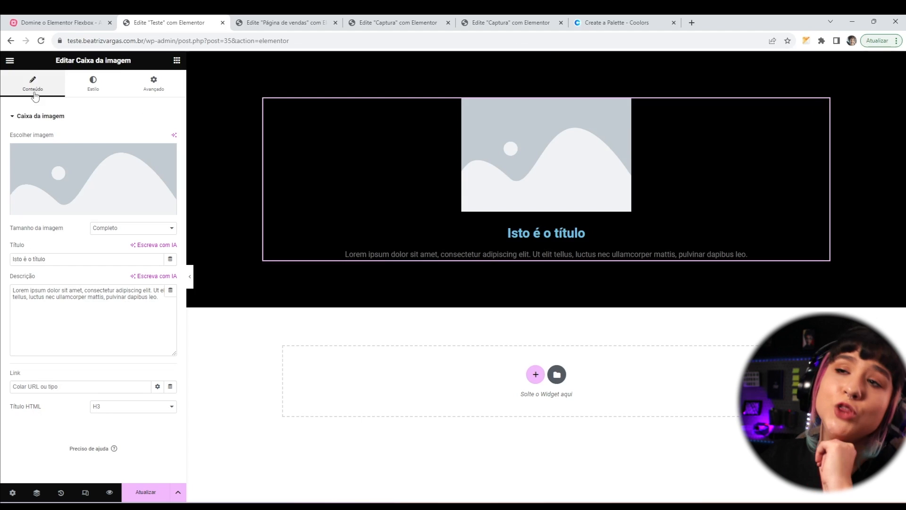
{"action": "left_click", "coordinate": [90, 91]}
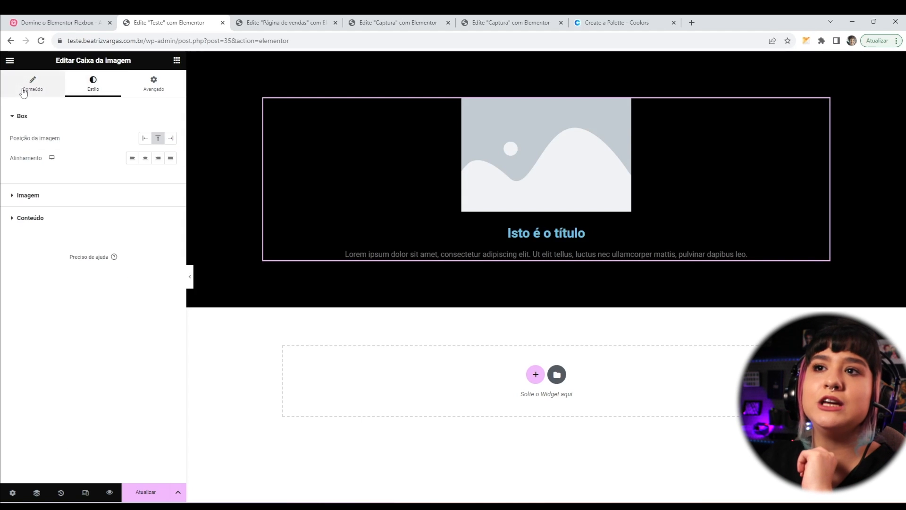
{"action": "left_click", "coordinate": [24, 92]}
{"action": "left_click", "coordinate": [92, 89]}
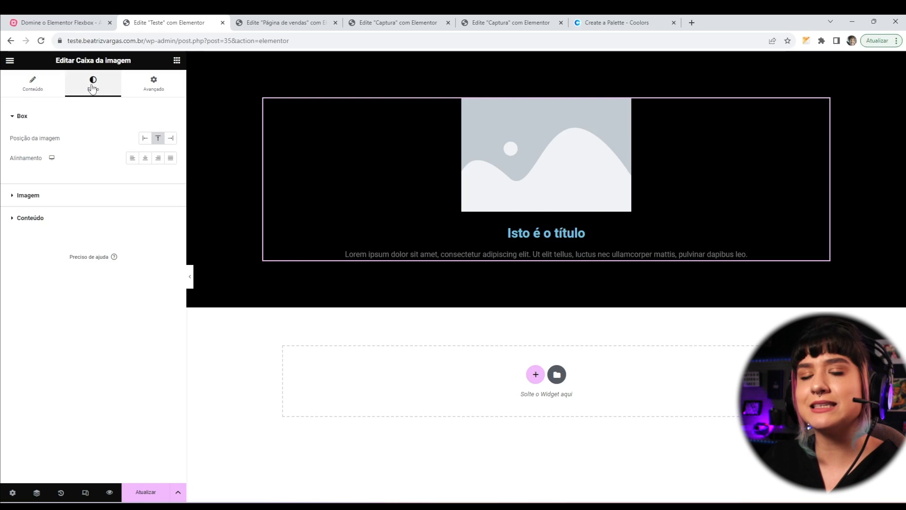
{"action": "left_click", "coordinate": [133, 161]}
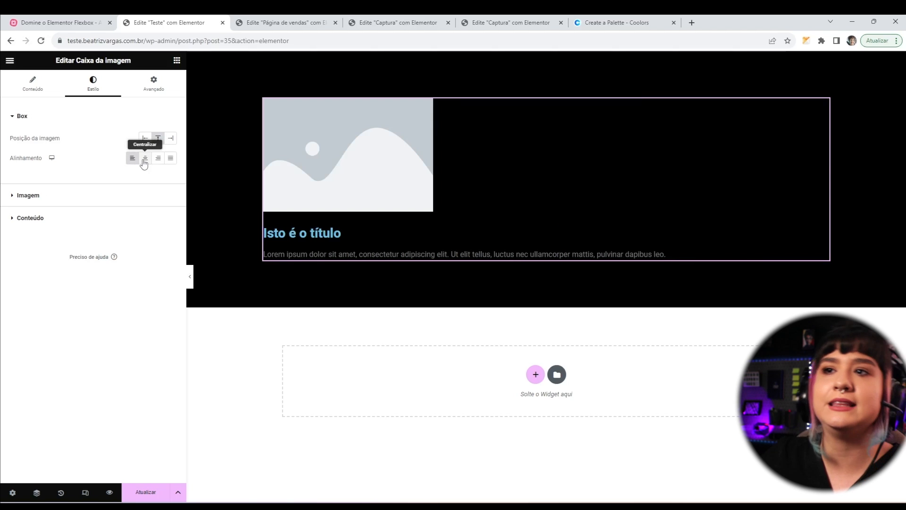
{"action": "left_click", "coordinate": [144, 163]}
{"action": "left_click", "coordinate": [158, 161]}
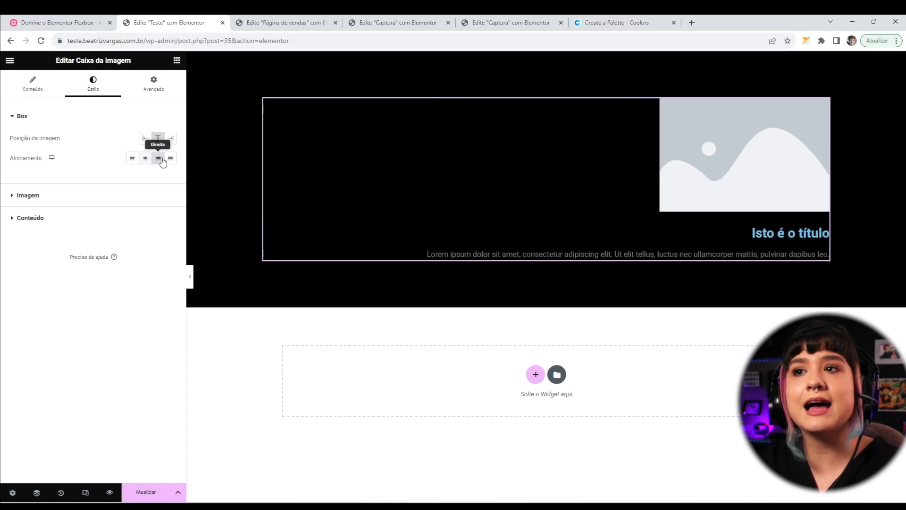
{"action": "left_click", "coordinate": [170, 160]}
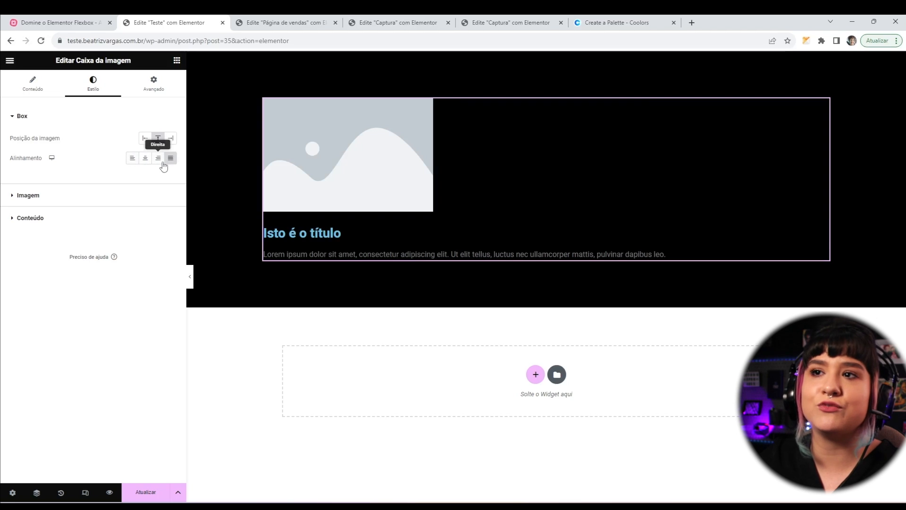
{"action": "left_click", "coordinate": [170, 159]}
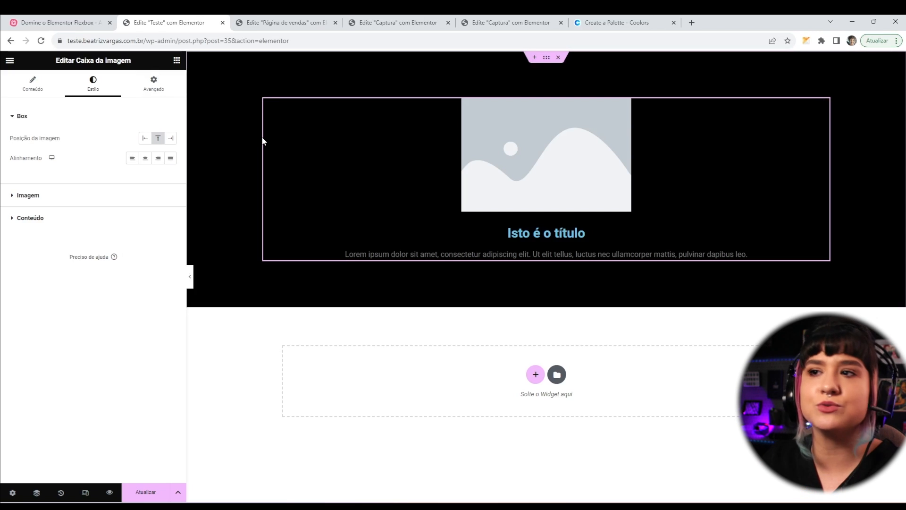
Set the image box's margin to 100 px on all four sides in its advanced settings
{"action": "left_click", "coordinate": [28, 87]}
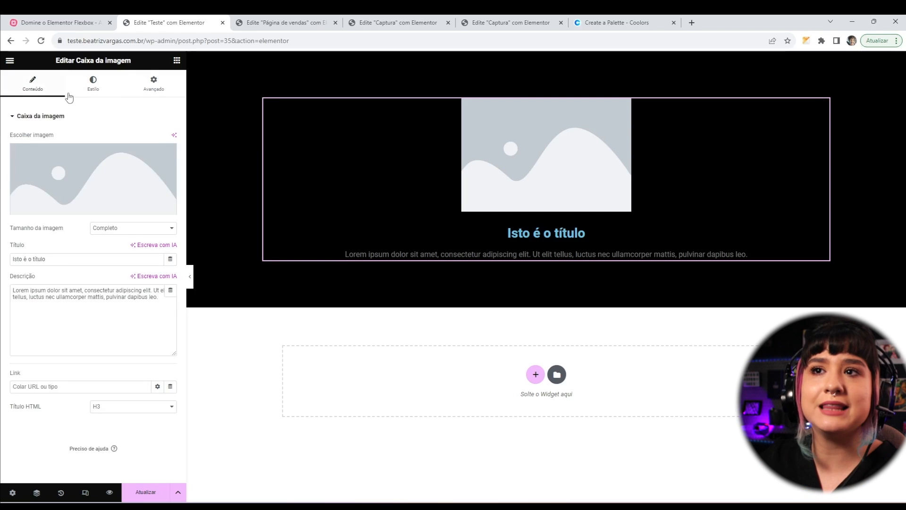
{"action": "left_click", "coordinate": [70, 93]}
{"action": "left_click", "coordinate": [45, 92]}
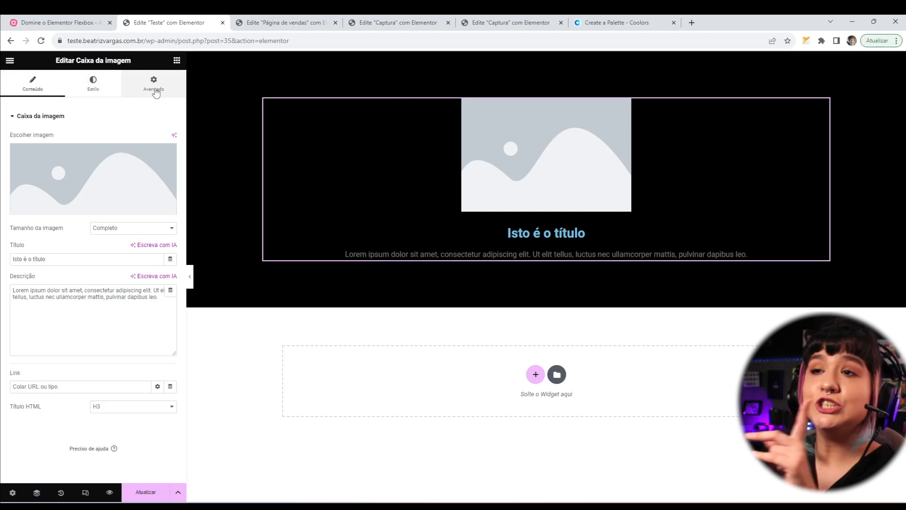
{"action": "left_click", "coordinate": [155, 89]}
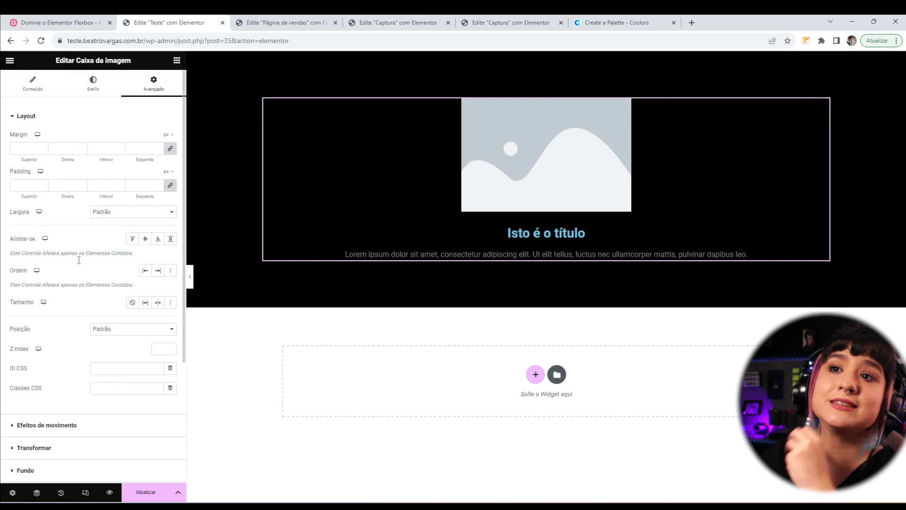
{"action": "left_click", "coordinate": [20, 147]}
{"action": "type", "text": "100"}
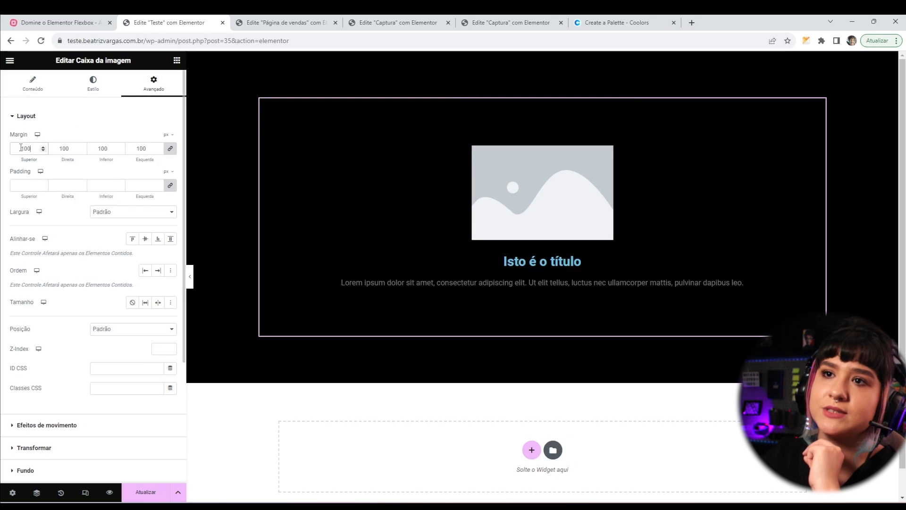
Clear the image box's margin on all sides
{"action": "double_click", "coordinate": [36, 150]}
{"action": "key", "text": "BackSpace"}
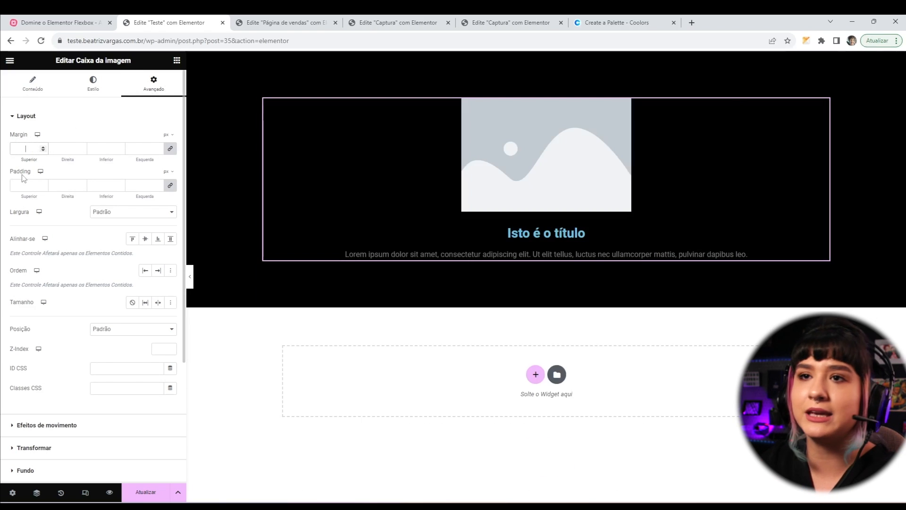
Try a linked padding of 100 px on all sides of the image box, and clear it again
{"action": "left_click", "coordinate": [26, 185]}
{"action": "type", "text": "100"}
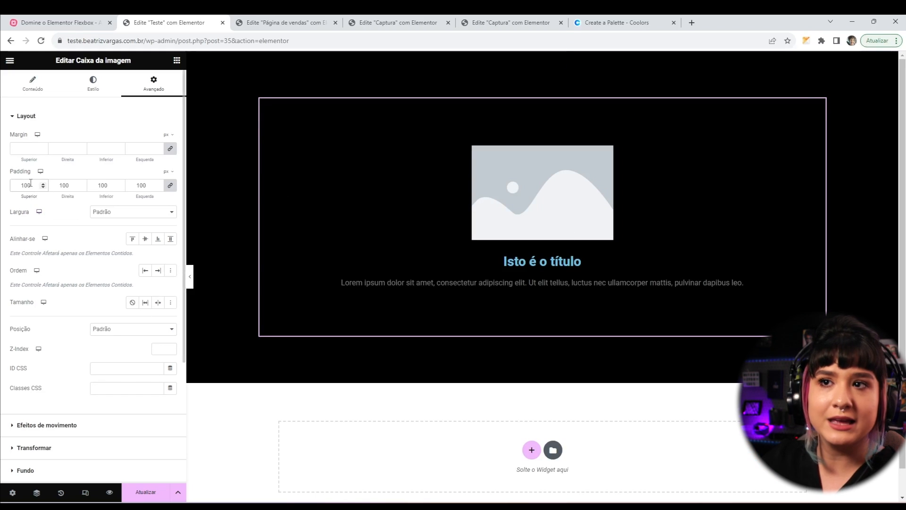
{"action": "left_click_drag", "start_coordinate": [31, 185], "coordinate": [1, 189]}
{"action": "key", "text": "BackSpace"}
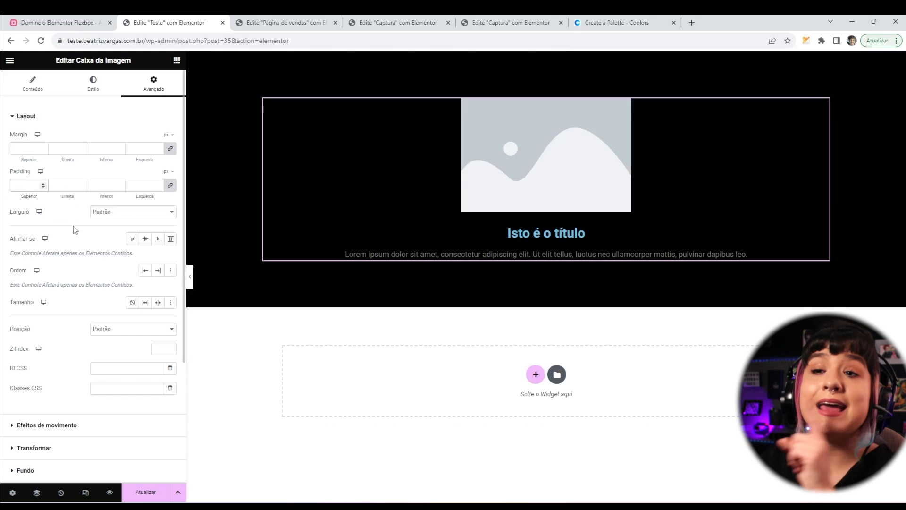
Switch the image box's width (Largura) to Personalizar and set it to 30%
{"action": "left_click", "coordinate": [101, 212]}
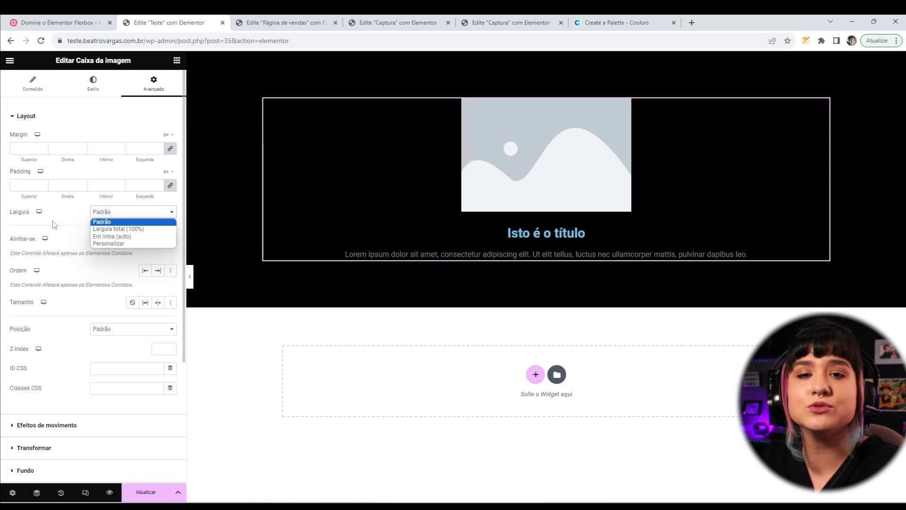
{"action": "left_click", "coordinate": [106, 244]}
{"action": "left_click", "coordinate": [156, 240]}
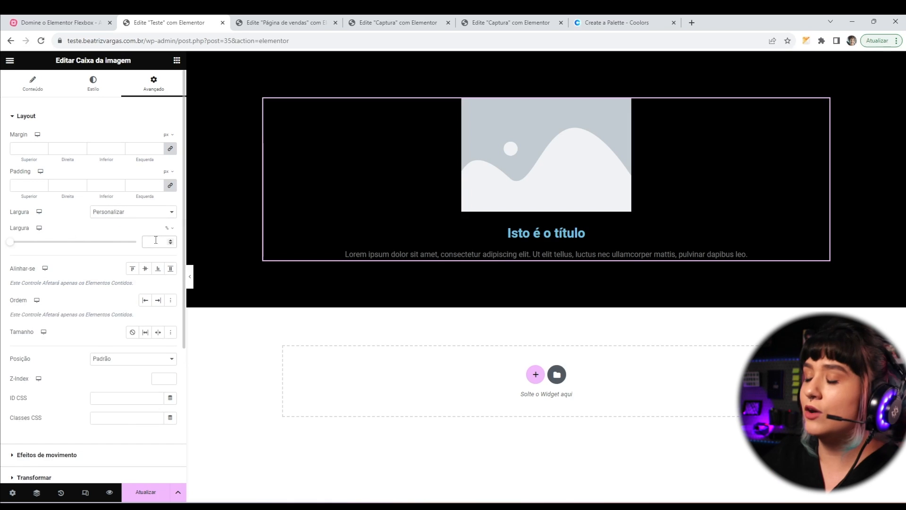
{"action": "type", "text": "30"}
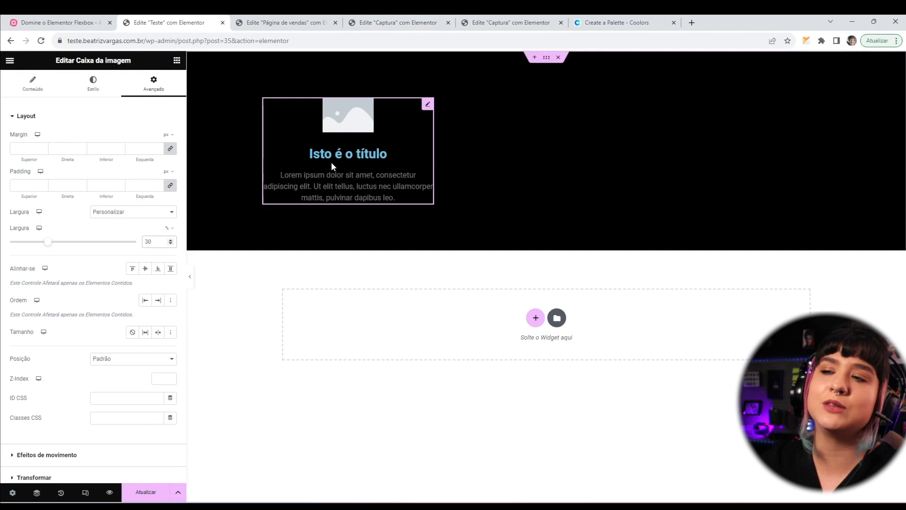
Duplicate the 30% wide image box three times inside the container
{"action": "right_click", "coordinate": [431, 108]}
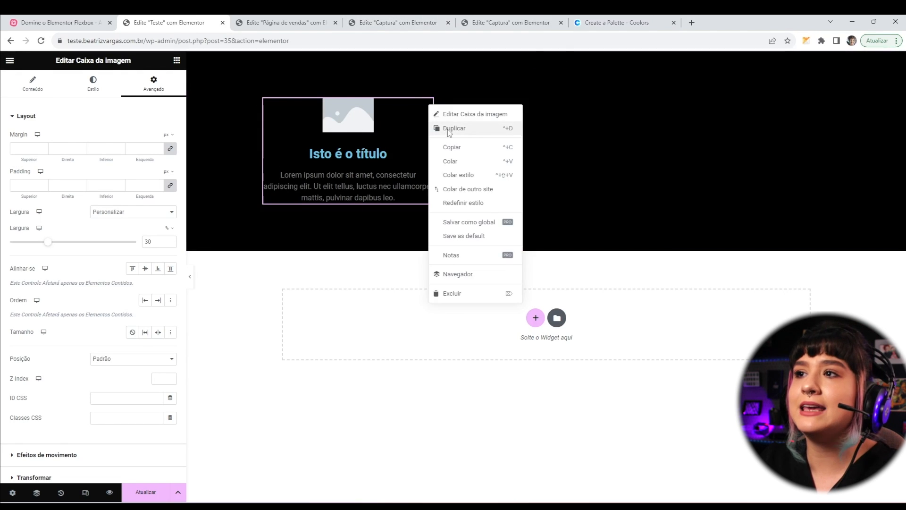
{"action": "left_click", "coordinate": [449, 129]}
{"action": "right_click", "coordinate": [822, 107]}
{"action": "left_click", "coordinate": [826, 126]}
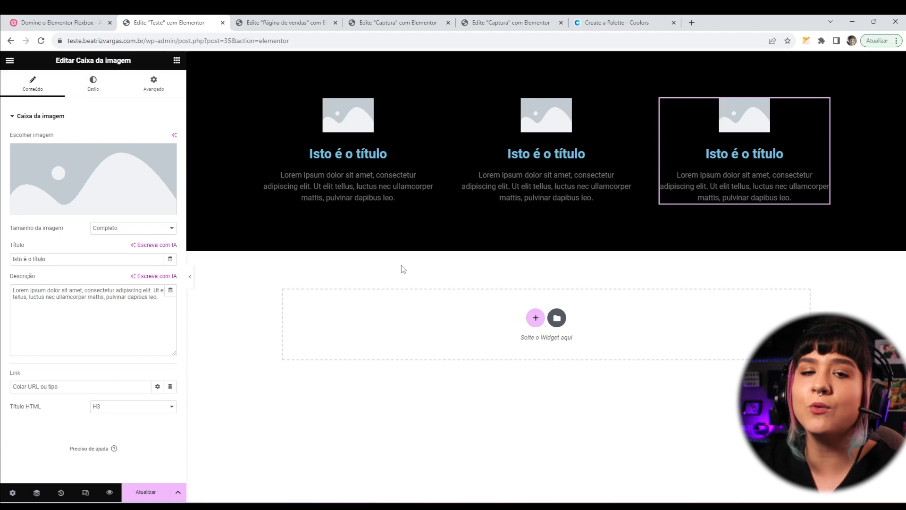
{"action": "right_click", "coordinate": [740, 127]}
{"action": "left_click", "coordinate": [752, 148]}
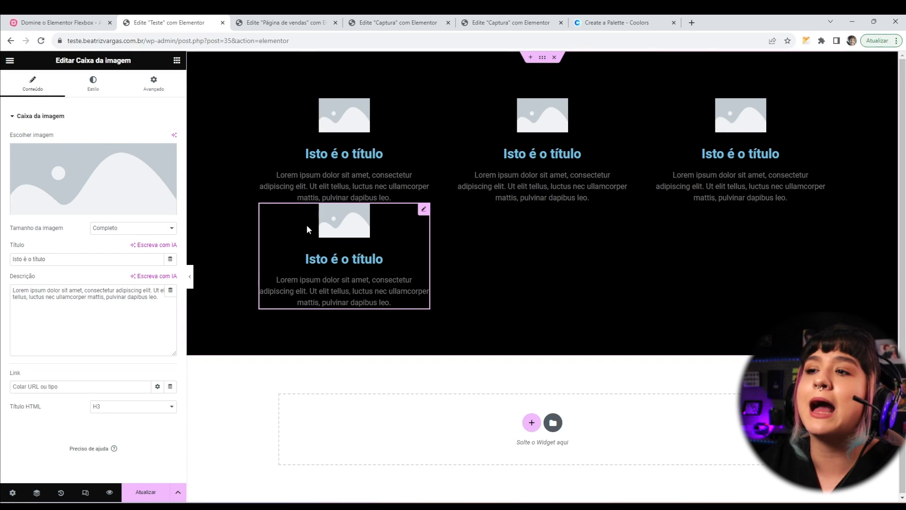
Try start and centre content justification on the container holding the image boxes, and restore Espaço entre
{"action": "left_click", "coordinate": [543, 58]}
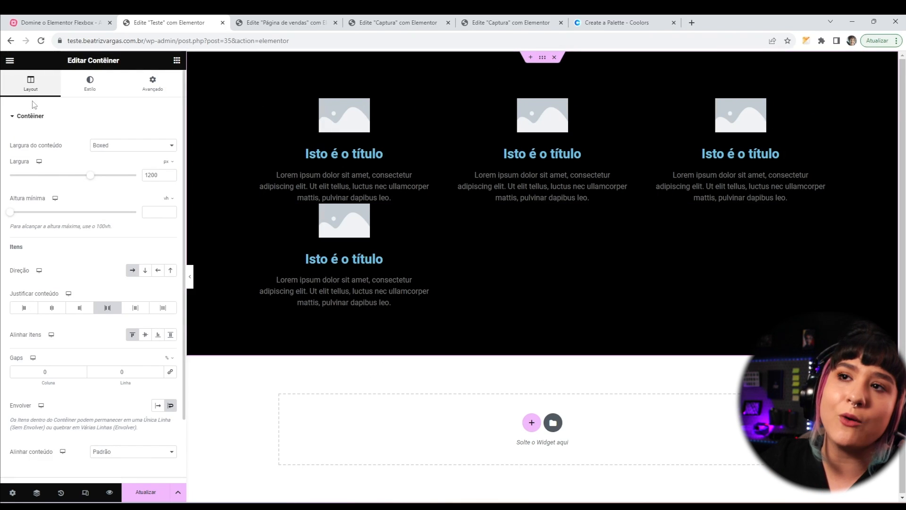
{"action": "scroll", "coordinate": [71, 366], "scroll_direction": "down", "scroll_amount": 1}
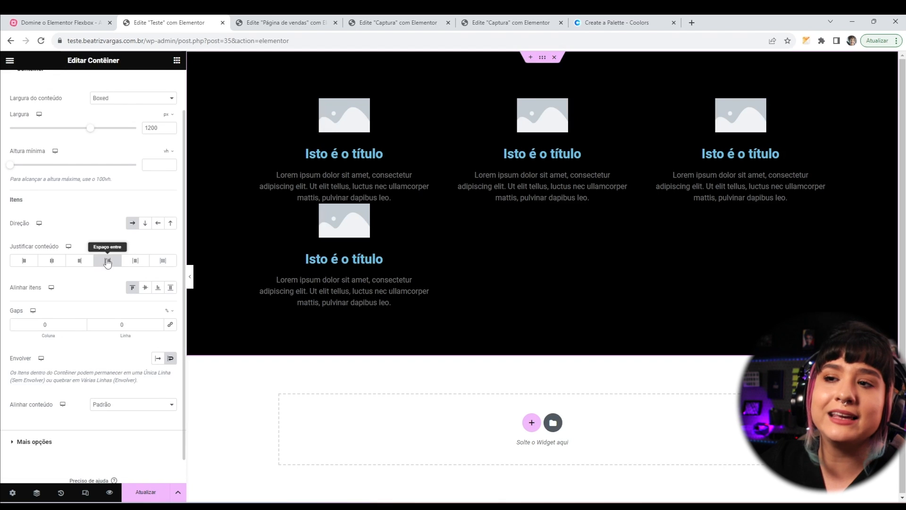
{"action": "left_click", "coordinate": [24, 260]}
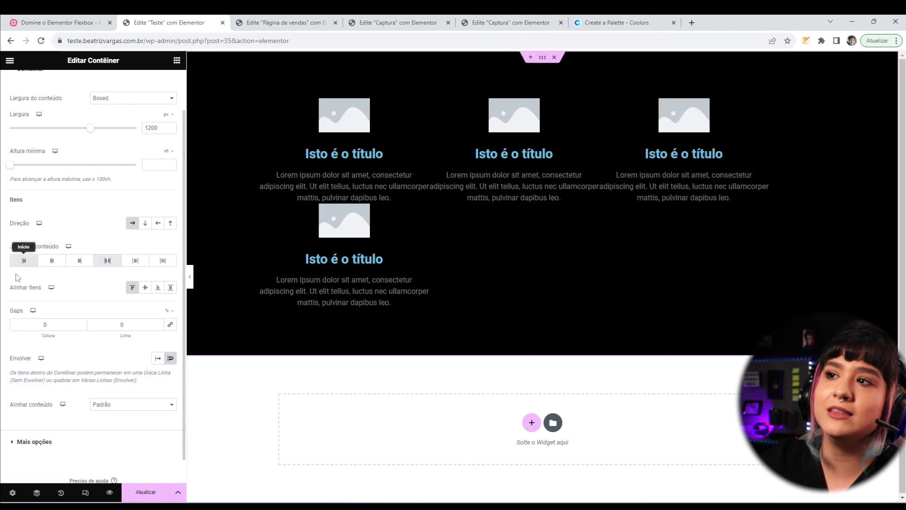
{"action": "left_click", "coordinate": [53, 260]}
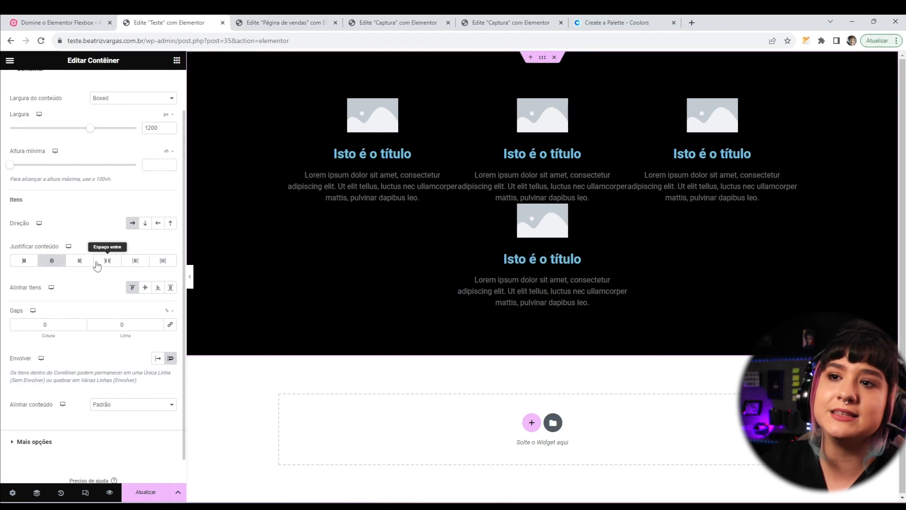
{"action": "left_click", "coordinate": [106, 260]}
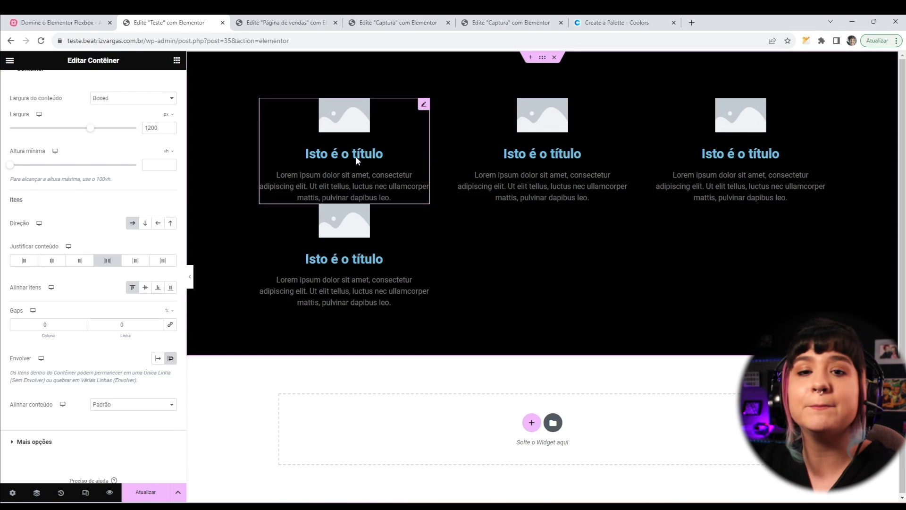
Turn off the container's wrap setting (Envolver) and duplicate the last image box twice
{"action": "left_click", "coordinate": [171, 359]}
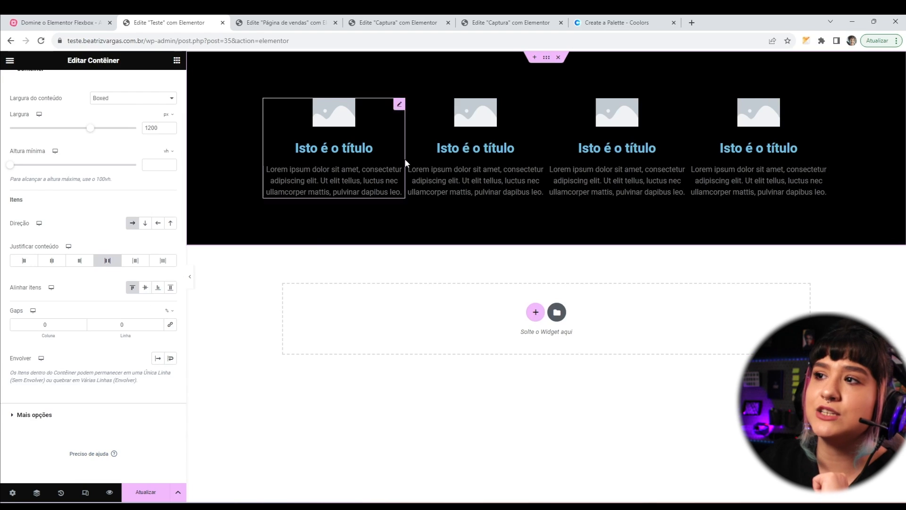
{"action": "right_click", "coordinate": [823, 113]}
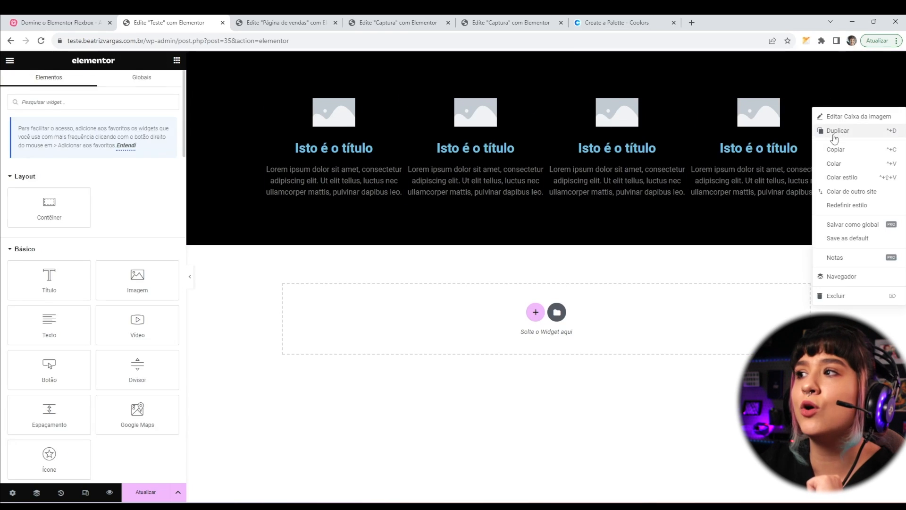
{"action": "left_click", "coordinate": [831, 130]}
{"action": "right_click", "coordinate": [752, 136]}
{"action": "left_click", "coordinate": [775, 160]}
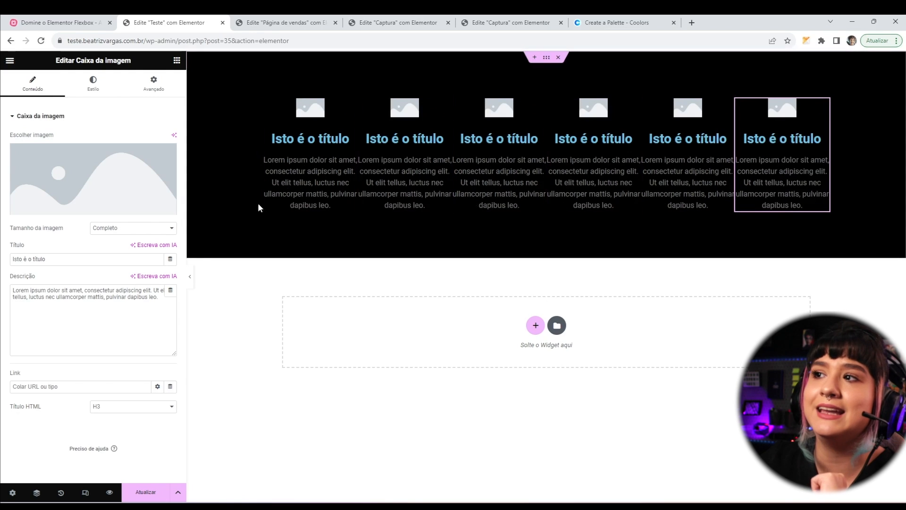
Check the first image box's advanced layout settings and turn wrapping on for the parent container
{"action": "left_click", "coordinate": [301, 165]}
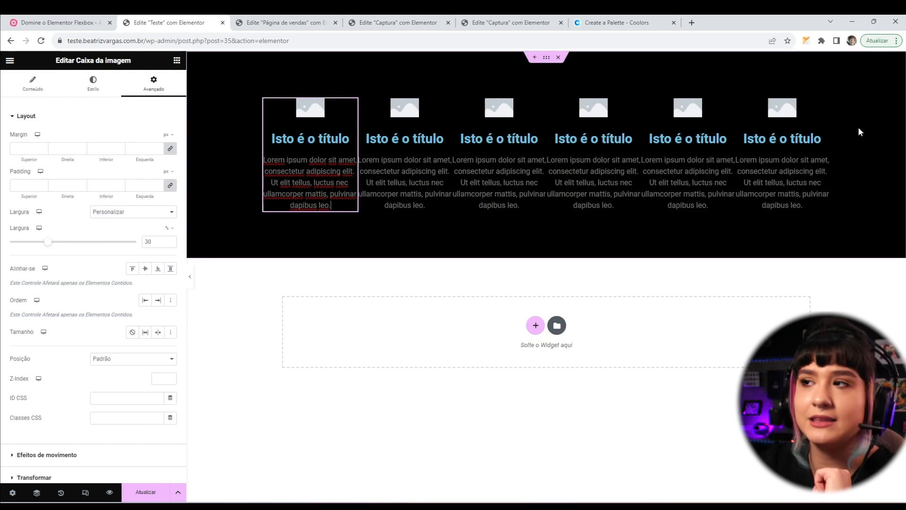
{"action": "left_click", "coordinate": [547, 58]}
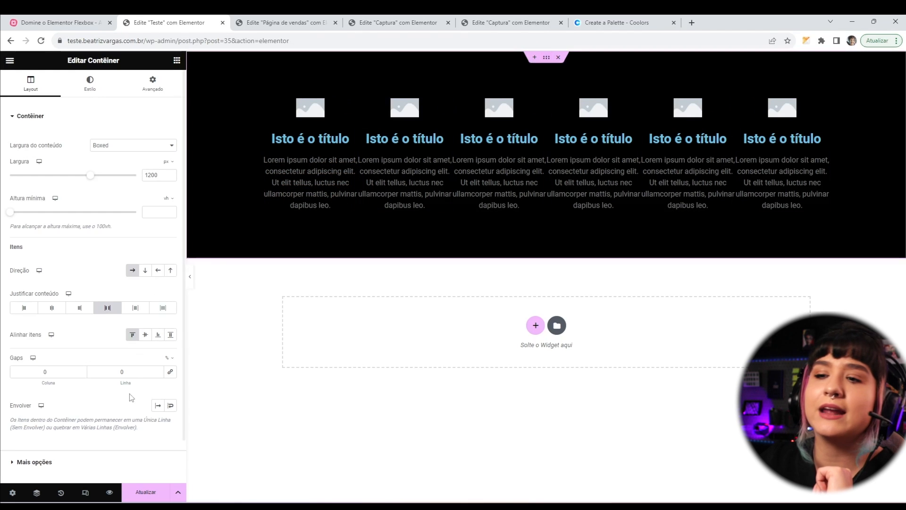
{"action": "left_click", "coordinate": [171, 405]}
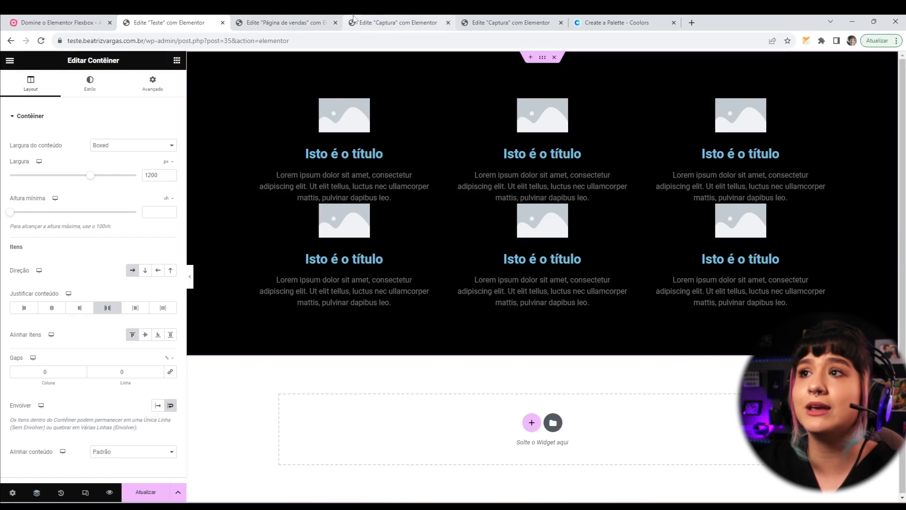
Switch to the first "Captura" page and look at the cards in the "O que irei aprender?" section
{"action": "left_click", "coordinate": [398, 22]}
{"action": "scroll", "coordinate": [373, 376], "scroll_direction": "down", "scroll_amount": 10}
{"action": "scroll", "coordinate": [370, 373], "scroll_direction": "down", "scroll_amount": 5}
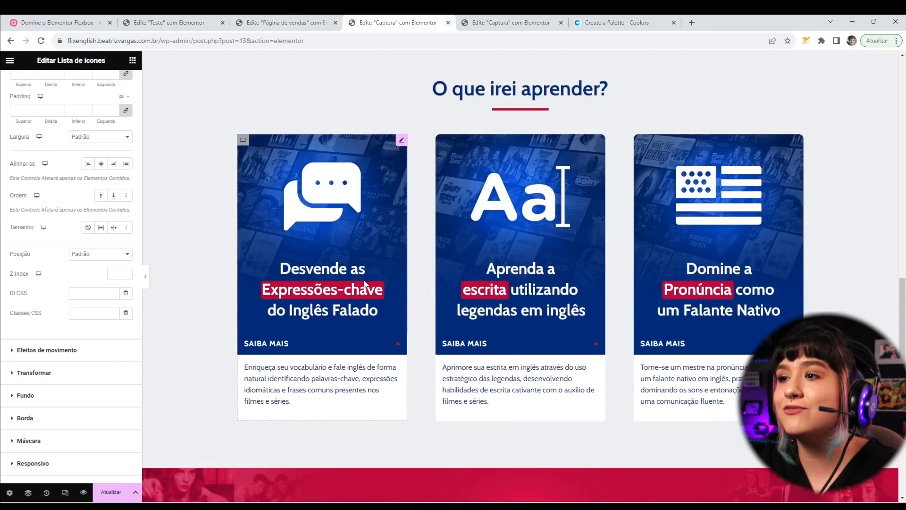
Switch to the "Página de vendas" page and delete the repeated paragraph from the first testimonial's text
{"action": "left_click", "coordinate": [268, 22]}
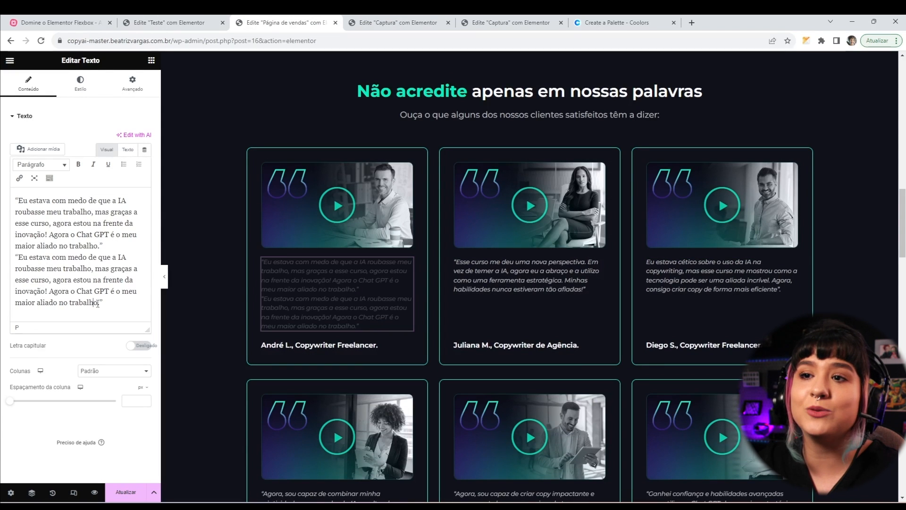
{"action": "left_click_drag", "start_coordinate": [103, 303], "coordinate": [2, 260]}
{"action": "key", "text": "BackSpace"}
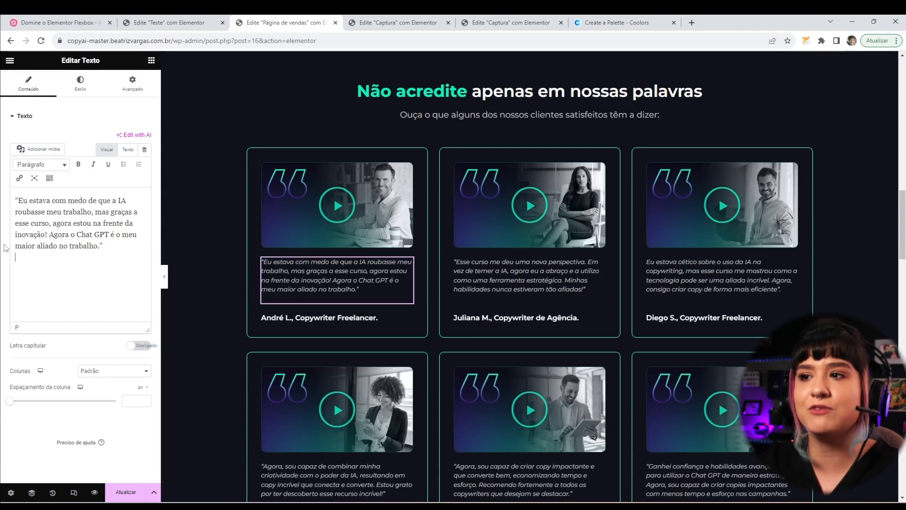
Examine the testimonials container's direction, justification and wrap settings, plus the section heading and the subtitle's advanced width setting
{"action": "scroll", "coordinate": [525, 86], "scroll_direction": "up", "scroll_amount": 1}
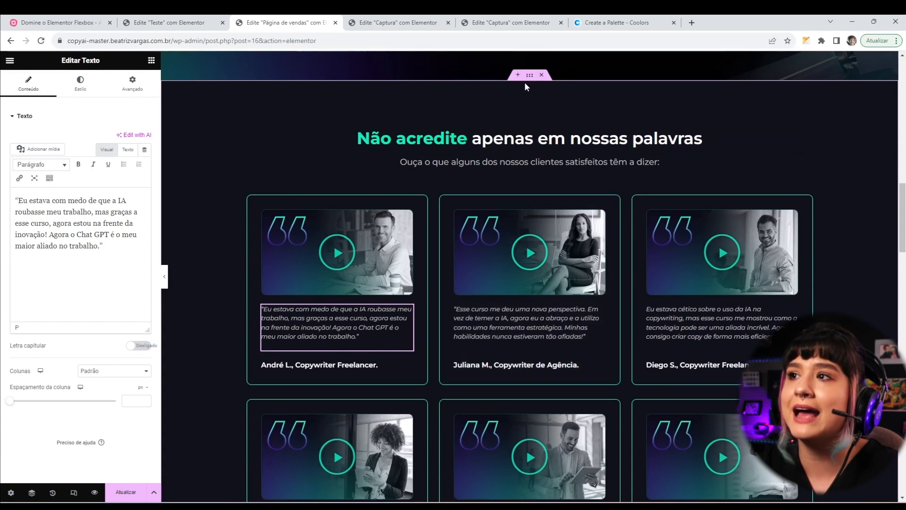
{"action": "left_click", "coordinate": [497, 82]}
{"action": "scroll", "coordinate": [49, 387], "scroll_direction": "down", "scroll_amount": 2}
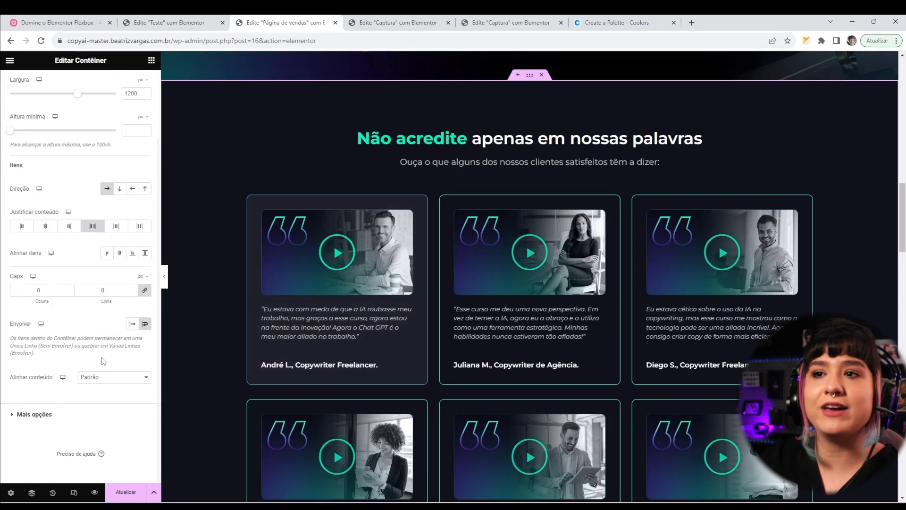
{"action": "scroll", "coordinate": [92, 293], "scroll_direction": "up", "scroll_amount": 3}
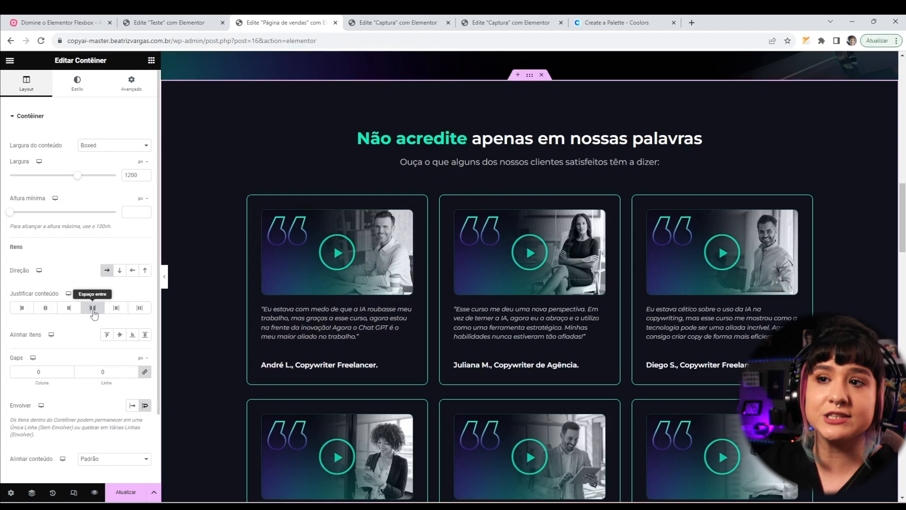
{"action": "left_click", "coordinate": [467, 141]}
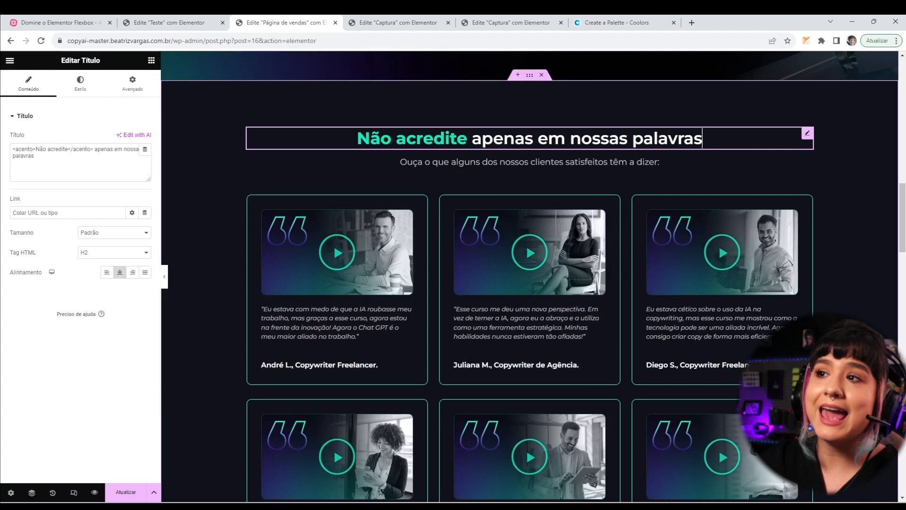
{"action": "left_click", "coordinate": [447, 168]}
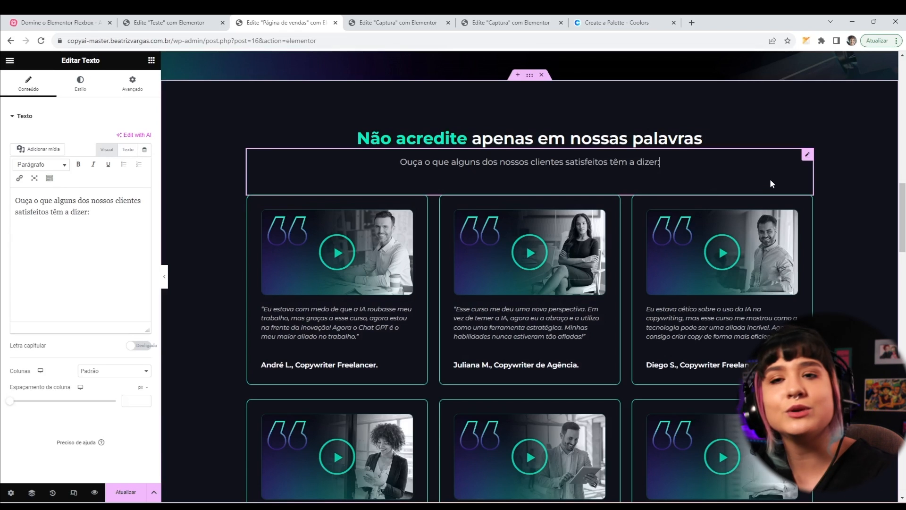
{"action": "left_click", "coordinate": [132, 84]}
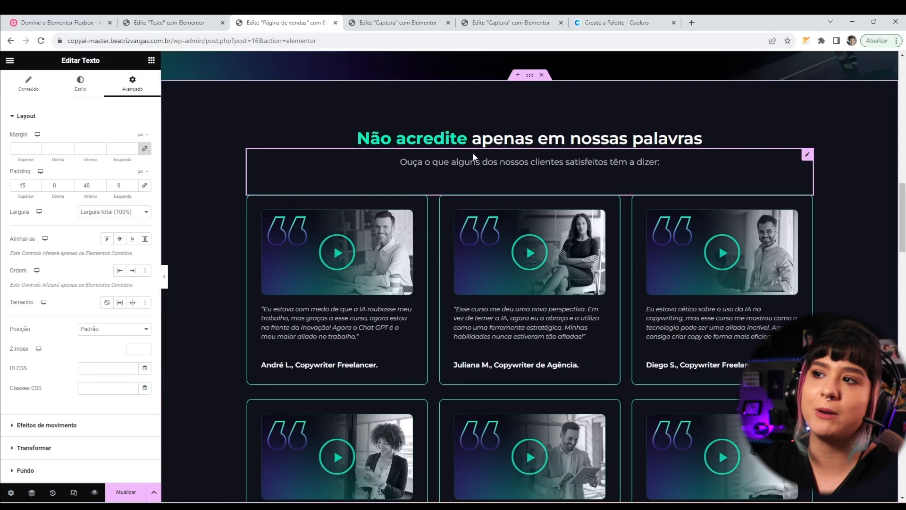
Inspect the first testimonial card container's width and the card rows, and return to the "Teste" page
{"action": "scroll", "coordinate": [331, 227], "scroll_direction": "down", "scroll_amount": 1}
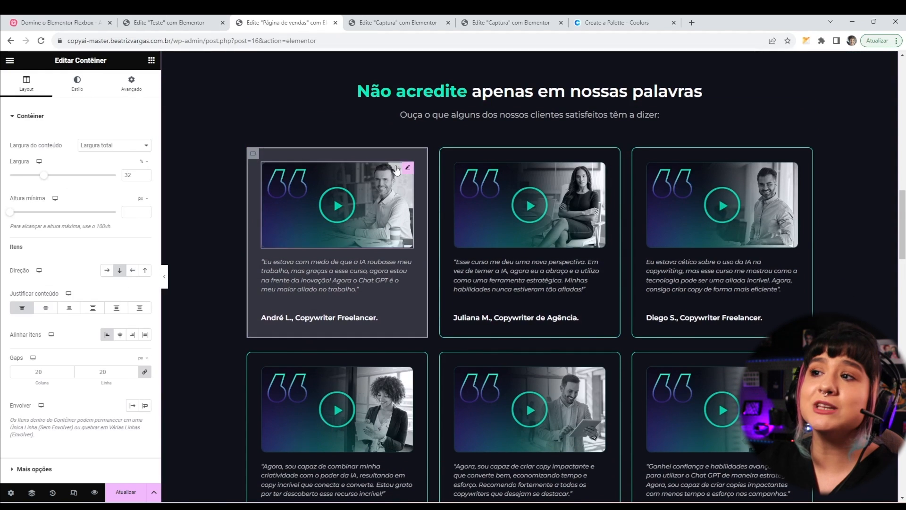
{"action": "left_click", "coordinate": [295, 205]}
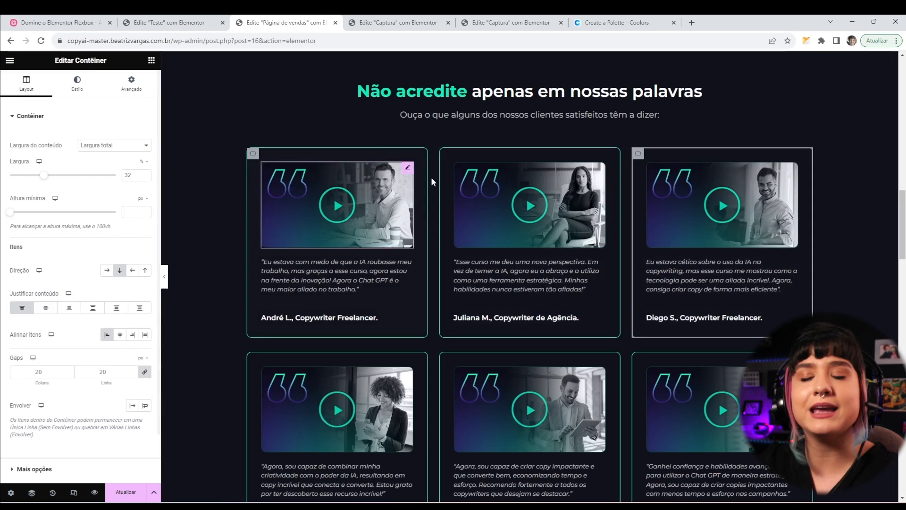
{"action": "scroll", "coordinate": [313, 358], "scroll_direction": "down", "scroll_amount": 2}
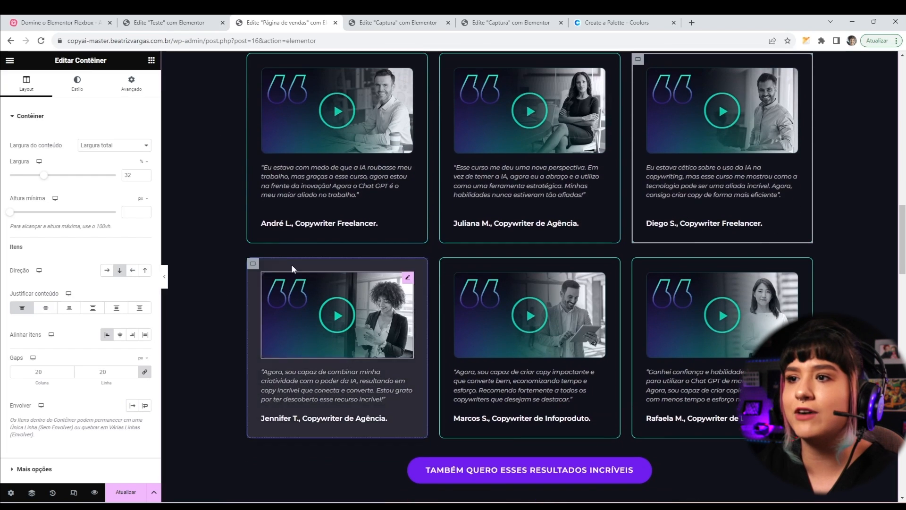
{"action": "scroll", "coordinate": [633, 304], "scroll_direction": "up", "scroll_amount": 3}
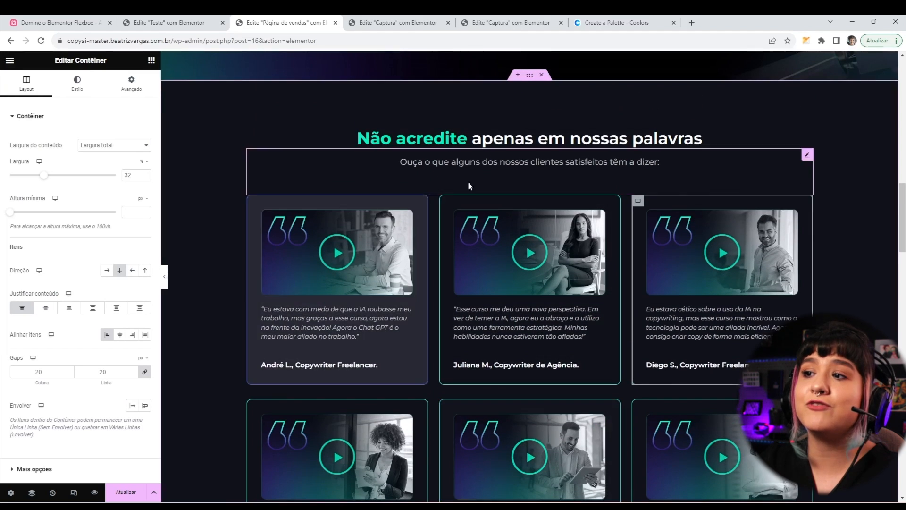
{"action": "left_click", "coordinate": [253, 202]}
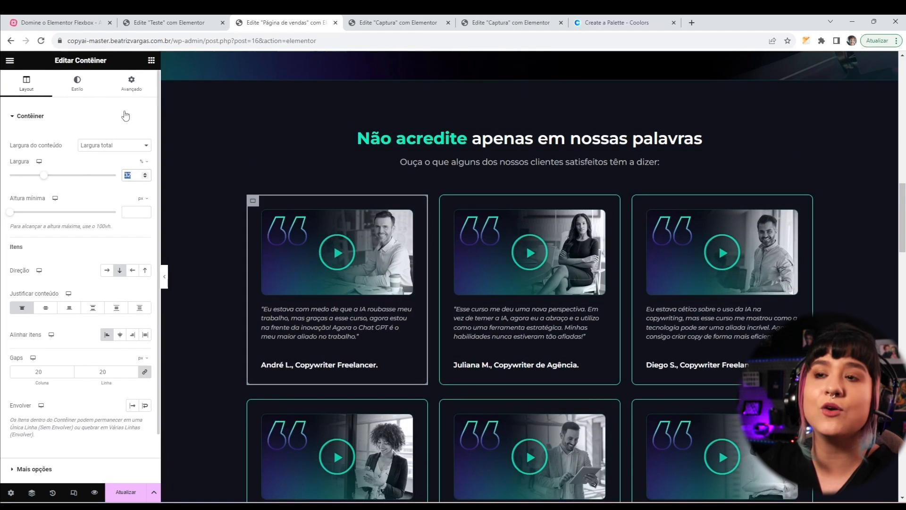
{"action": "left_click", "coordinate": [197, 21]}
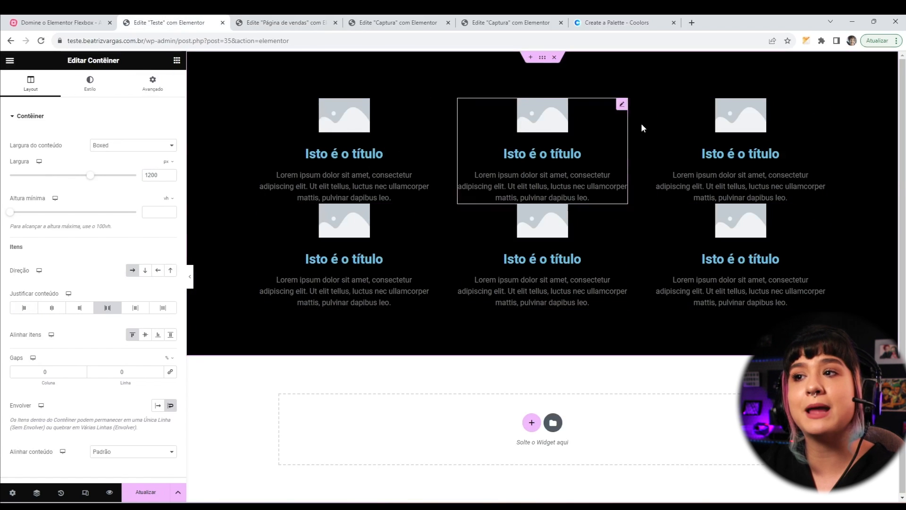
Examine the custom width of the lower-row first image box and the parent container's layout settings
{"action": "left_click", "coordinate": [302, 269]}
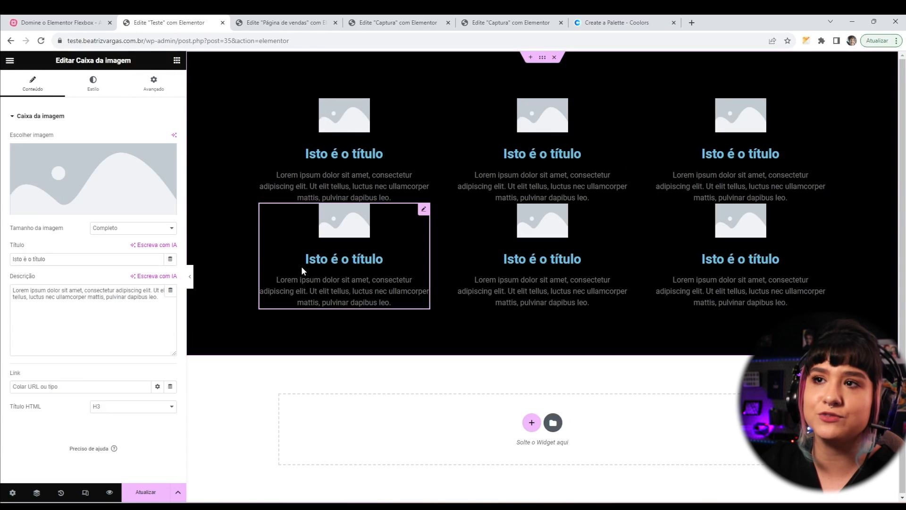
{"action": "left_click", "coordinate": [150, 85]}
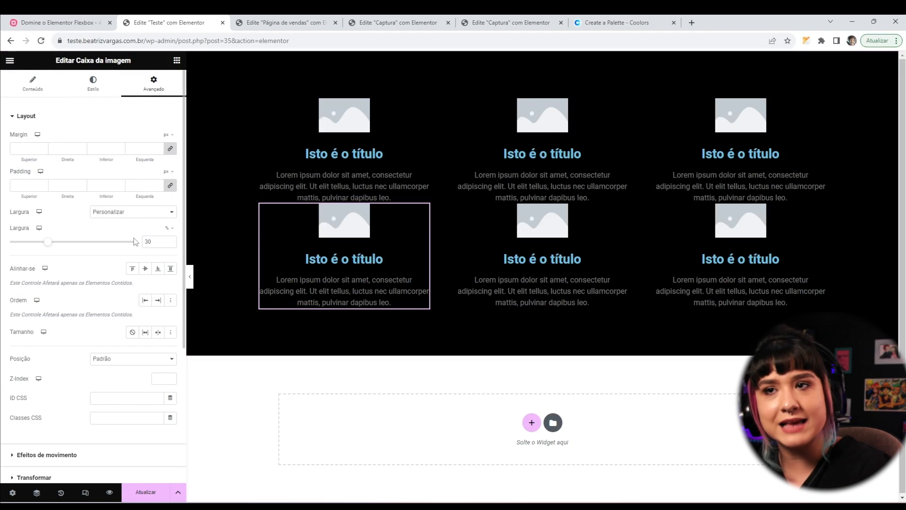
{"action": "left_click", "coordinate": [547, 60]}
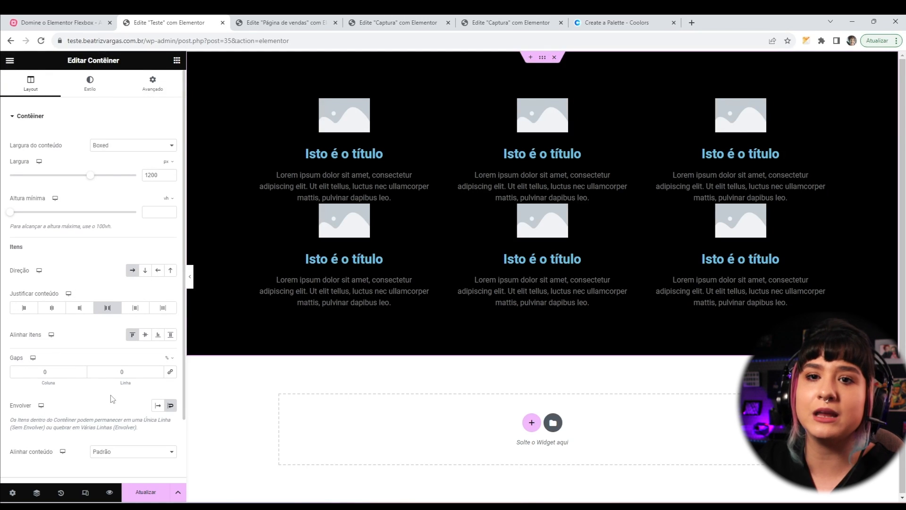
{"action": "left_click", "coordinate": [378, 233]}
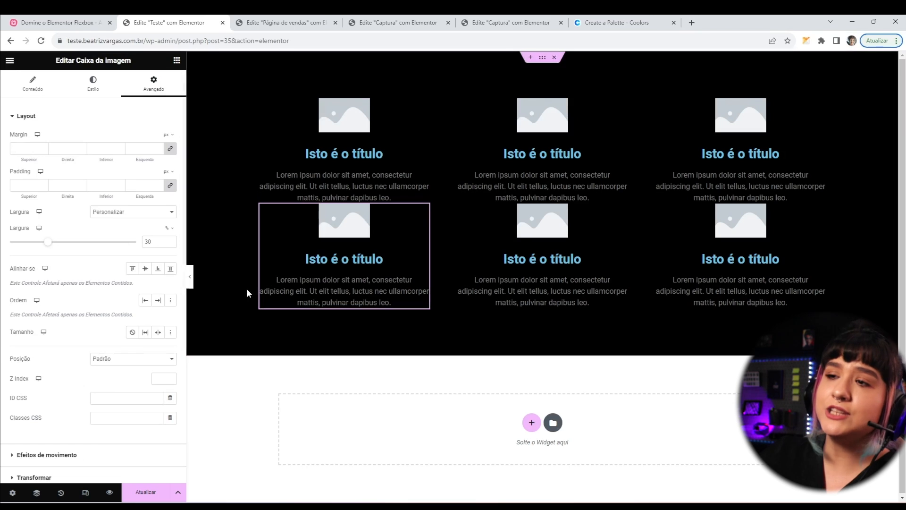
Delete the three image boxes in the second row of the container
{"action": "right_click", "coordinate": [294, 268]}
{"action": "left_click", "coordinate": [321, 456]}
{"action": "right_click", "coordinate": [323, 257]}
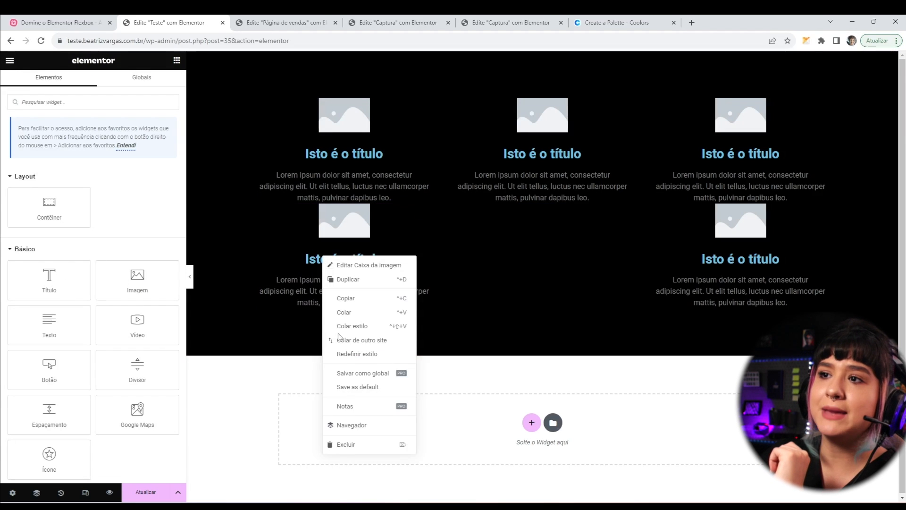
{"action": "left_click", "coordinate": [354, 446]}
{"action": "right_click", "coordinate": [334, 280]}
{"action": "left_click", "coordinate": [357, 467]}
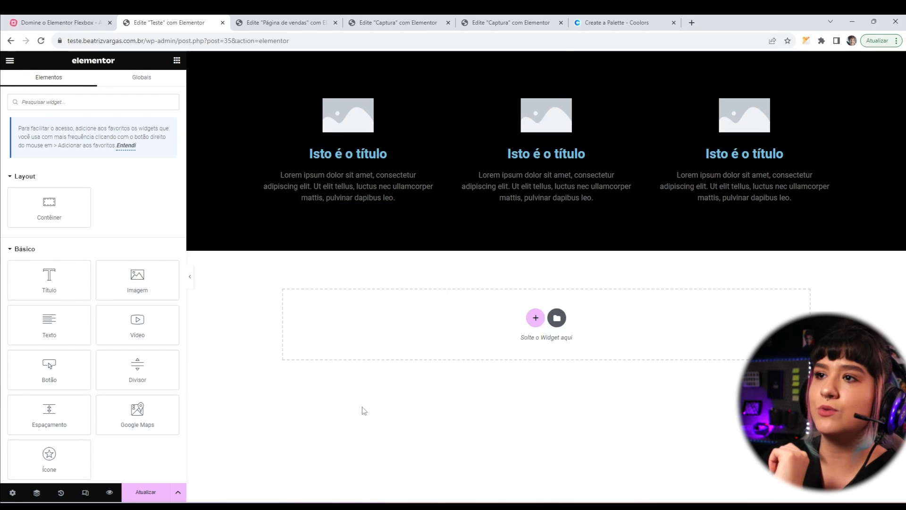
Raise the container's minimum height to about 70 vh and open its advanced settings
{"action": "left_click", "coordinate": [547, 58]}
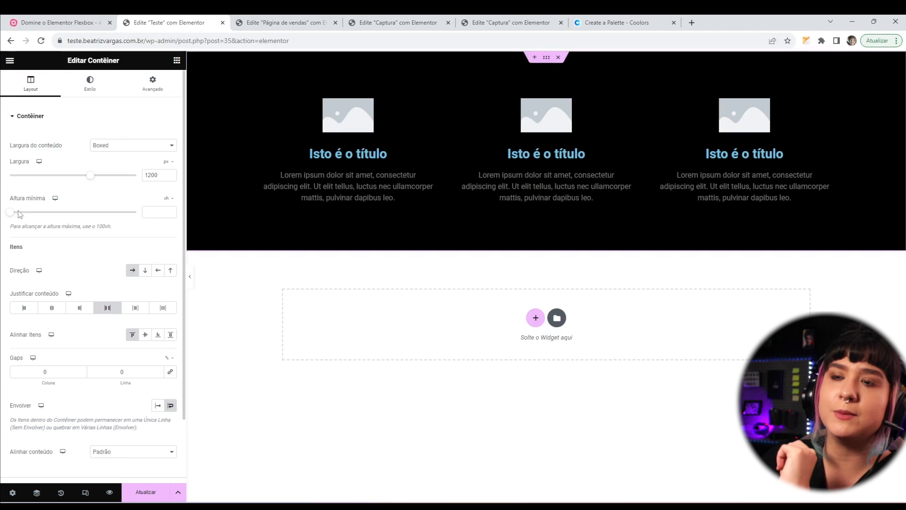
{"action": "left_click_drag", "start_coordinate": [13, 218], "coordinate": [101, 221]}
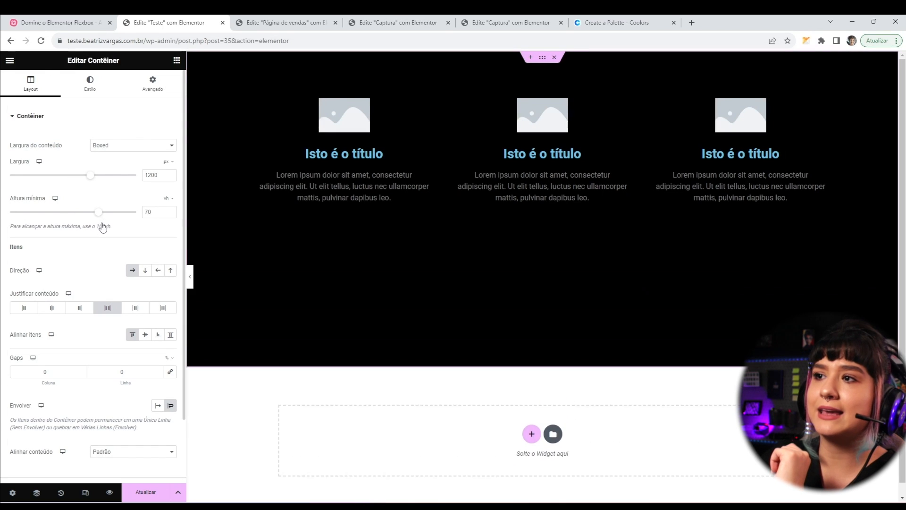
{"action": "left_click", "coordinate": [163, 94]}
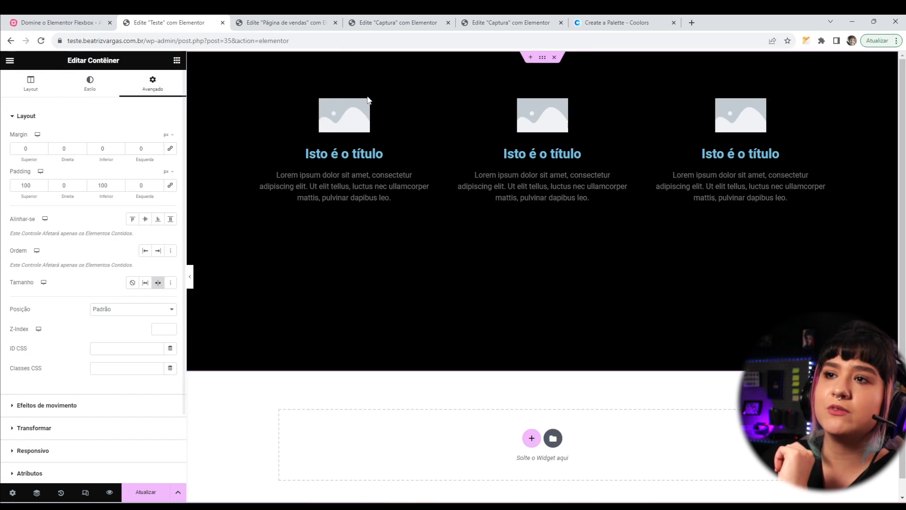
Try centre, end and stretch self-alignment on the first image box, and finish with start alignment
{"action": "left_click", "coordinate": [363, 137]}
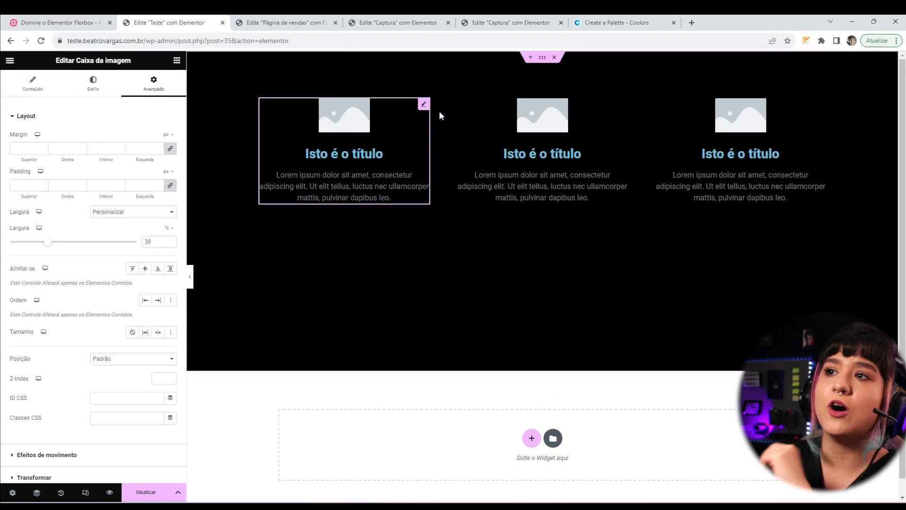
{"action": "left_click", "coordinate": [146, 271]}
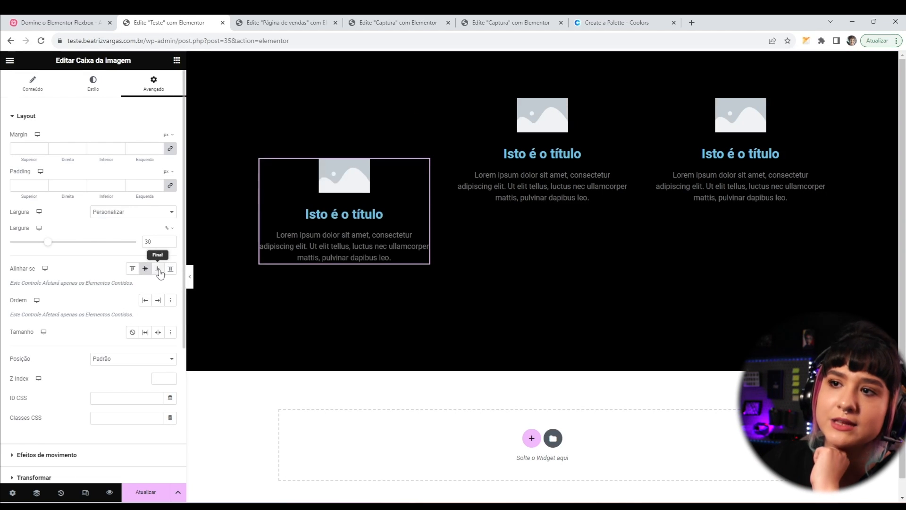
{"action": "left_click", "coordinate": [162, 272]}
{"action": "left_click", "coordinate": [170, 269]}
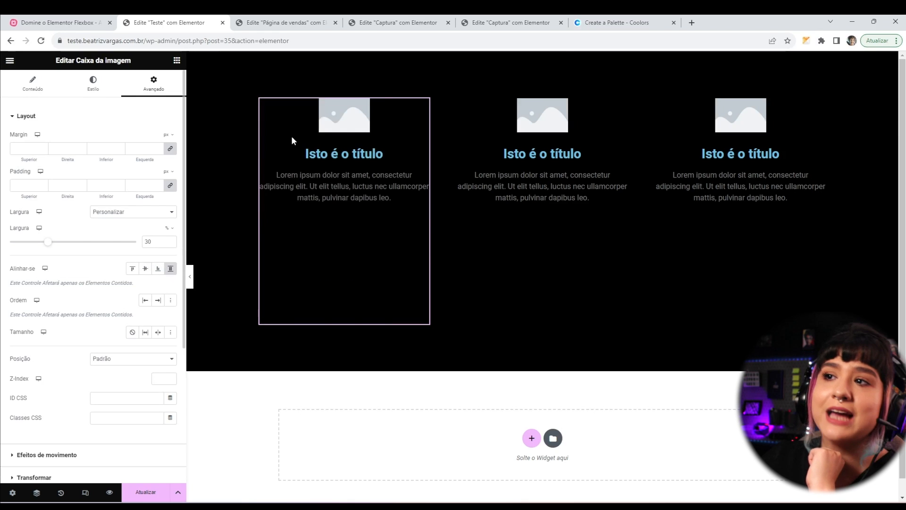
{"action": "left_click", "coordinate": [132, 268]}
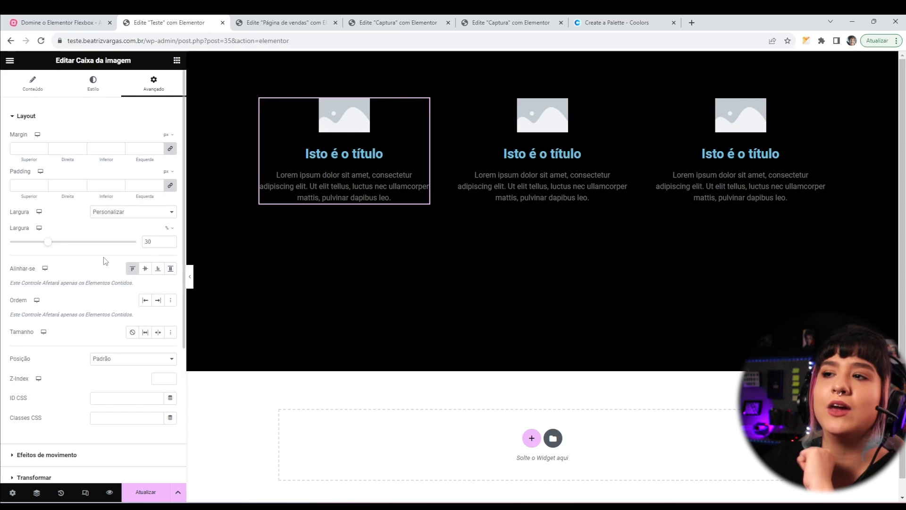
Try the end, start and custom order options on the first image box, and clear the order setting
{"action": "left_click", "coordinate": [158, 302]}
{"action": "left_click", "coordinate": [145, 303]}
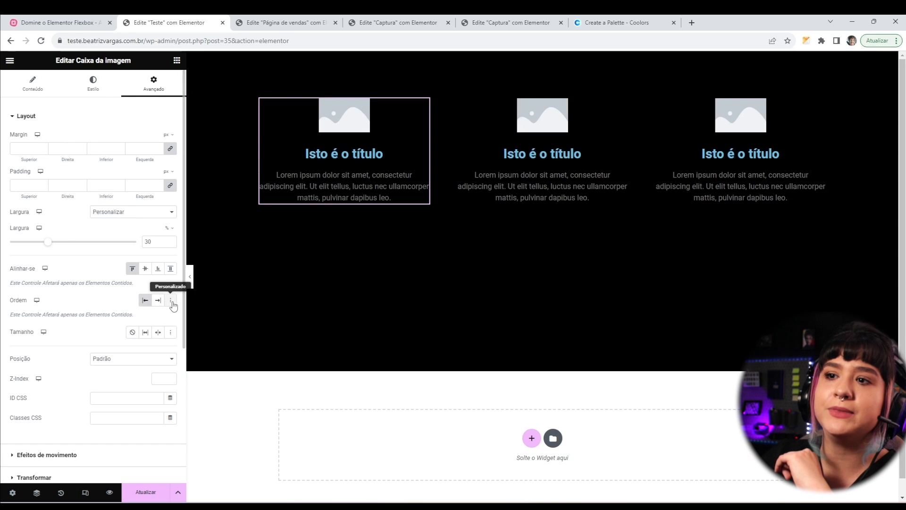
{"action": "left_click", "coordinate": [171, 300]}
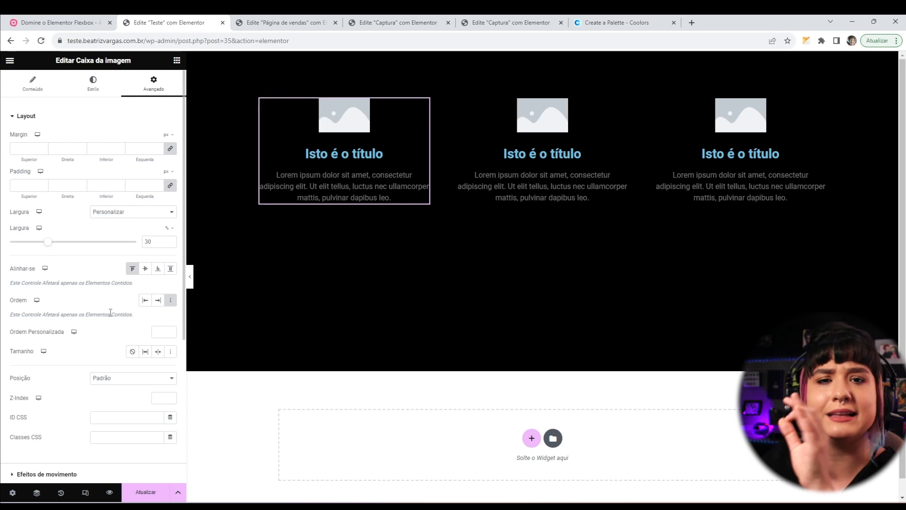
{"action": "left_click", "coordinate": [171, 300]}
Try the grow size option on the first image box and switch it to shrink
{"action": "left_click", "coordinate": [146, 335]}
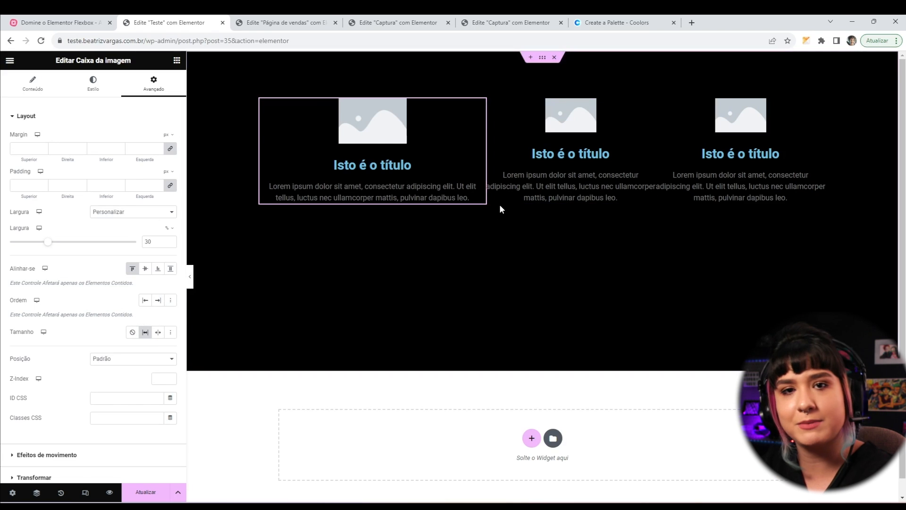
{"action": "left_click", "coordinate": [156, 335]}
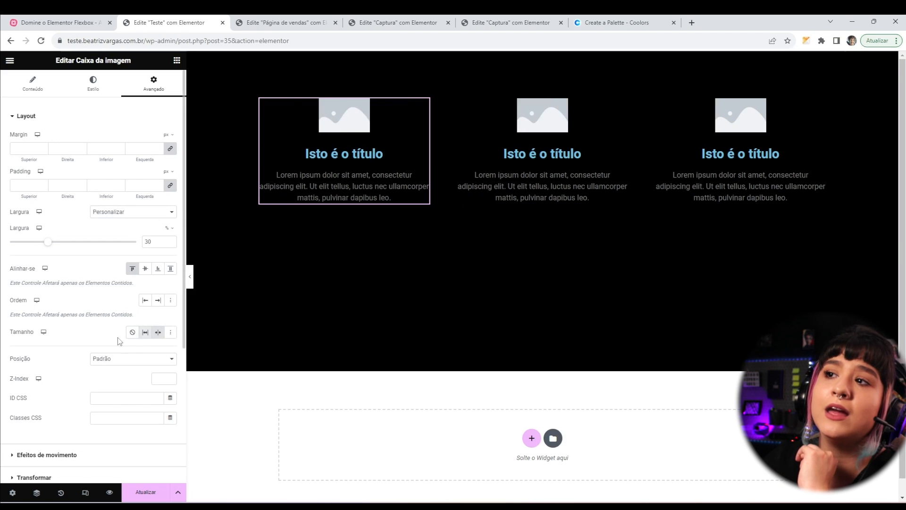
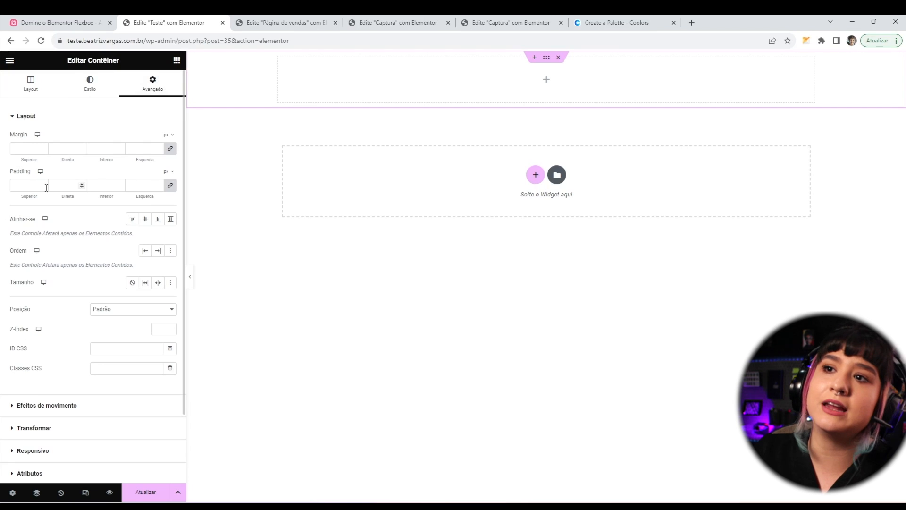
Set the new container's padding to 100 px at the top and bottom and 0 at the sides
{"action": "left_click", "coordinate": [159, 187]}
{"action": "type", "text": "100"}
{"action": "key", "text": "Tab"}
{"action": "key", "text": "Tab"}
{"action": "type", "text": "100"}
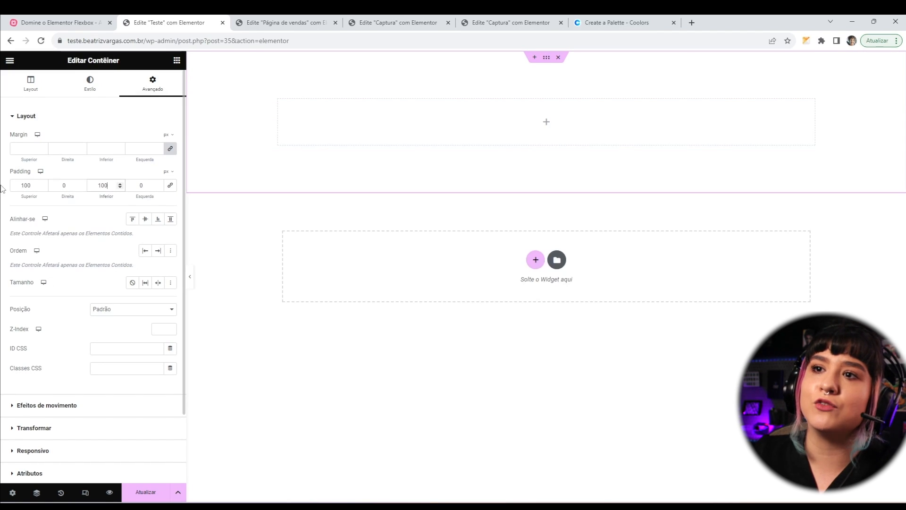
Give the container a classic background, trying light grey before setting the colour to black #000000
{"action": "left_click", "coordinate": [92, 87]}
{"action": "left_click", "coordinate": [132, 158]}
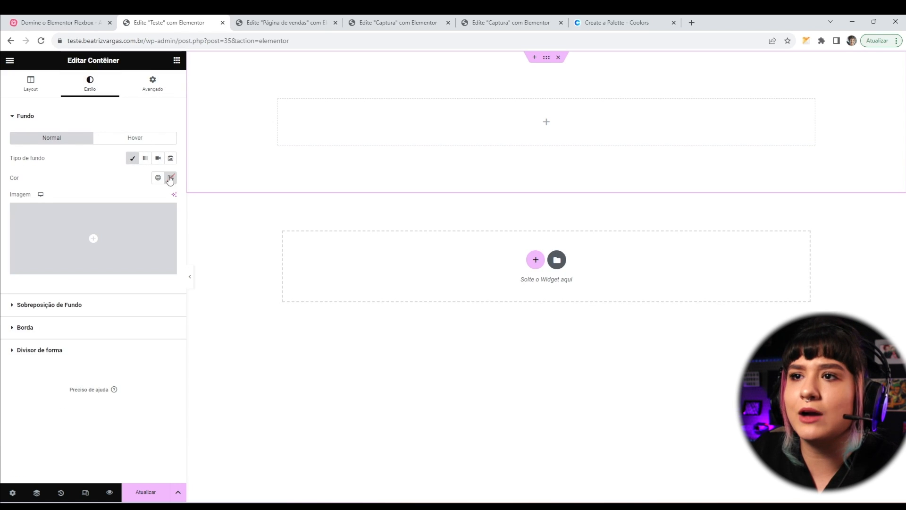
{"action": "left_click", "coordinate": [170, 178]}
{"action": "type", "text": "#E7E7E7"}
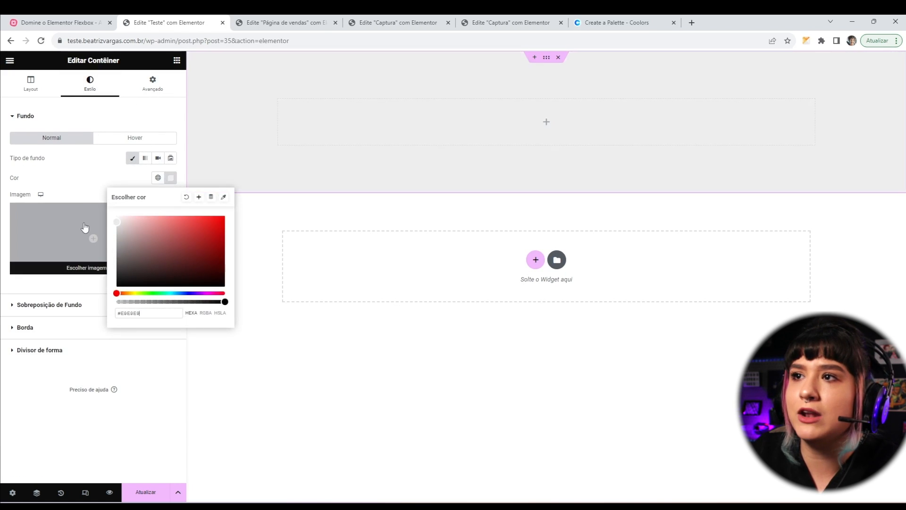
{"action": "left_click", "coordinate": [77, 170]}
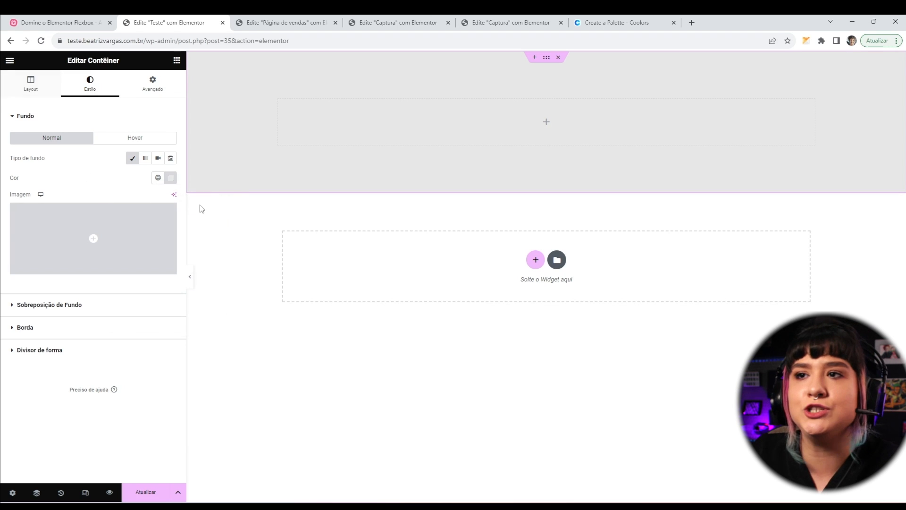
{"action": "left_click", "coordinate": [171, 179]}
{"action": "left_click_drag", "start_coordinate": [117, 224], "coordinate": [85, 331]}
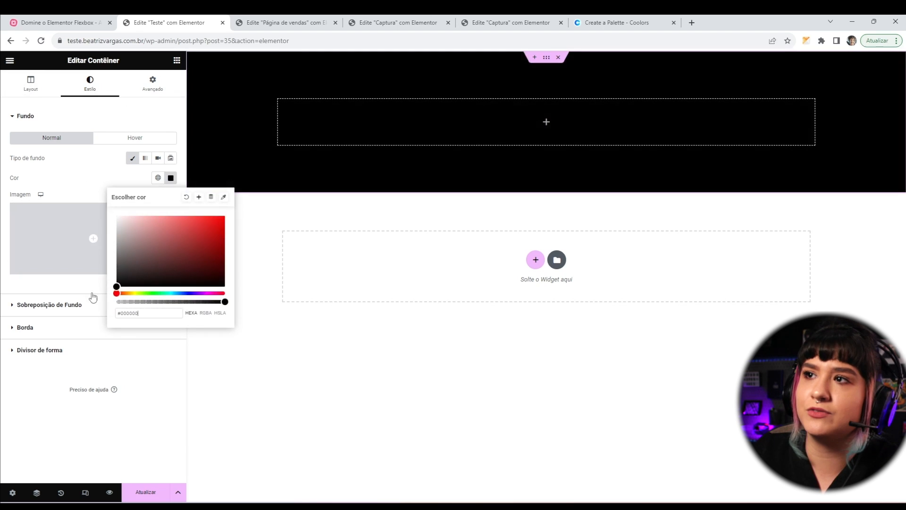
{"action": "left_click", "coordinate": [58, 184]}
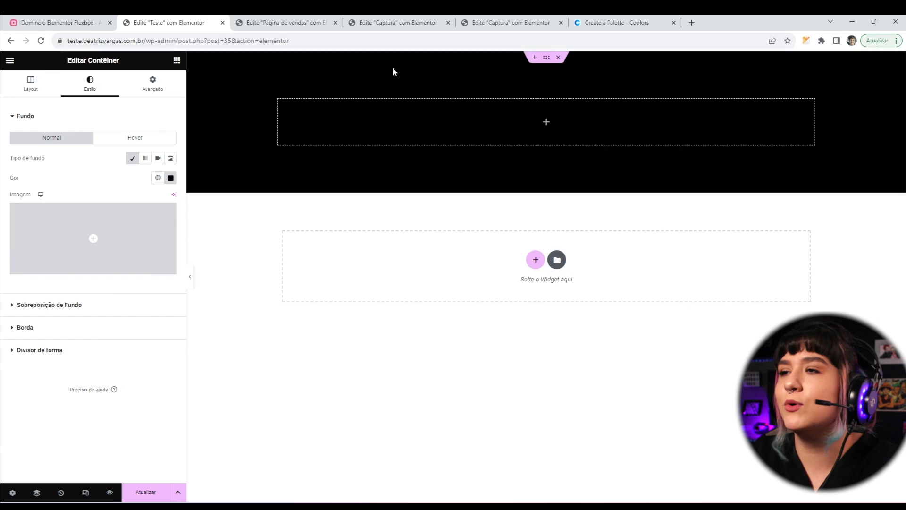
Add a centre-aligned heading widget to the black container and place a video widget below it
{"action": "left_click", "coordinate": [30, 84]}
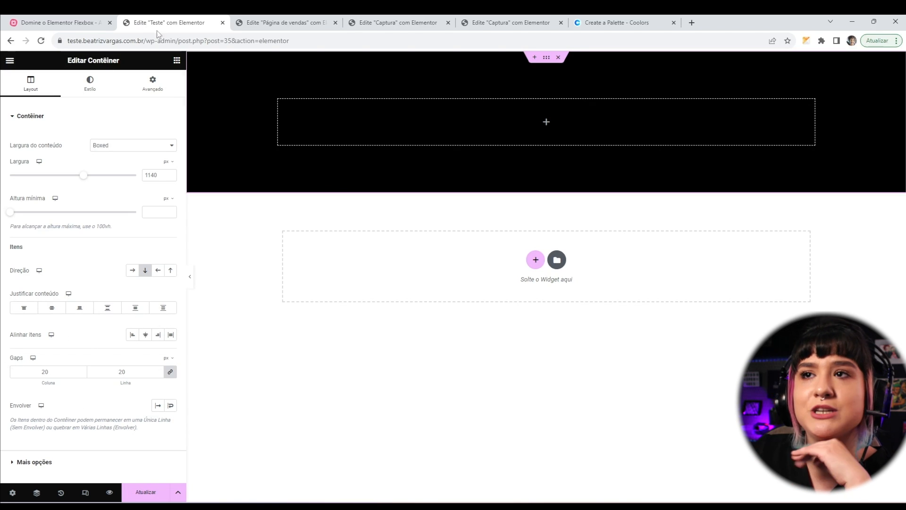
{"action": "left_click", "coordinate": [176, 62]}
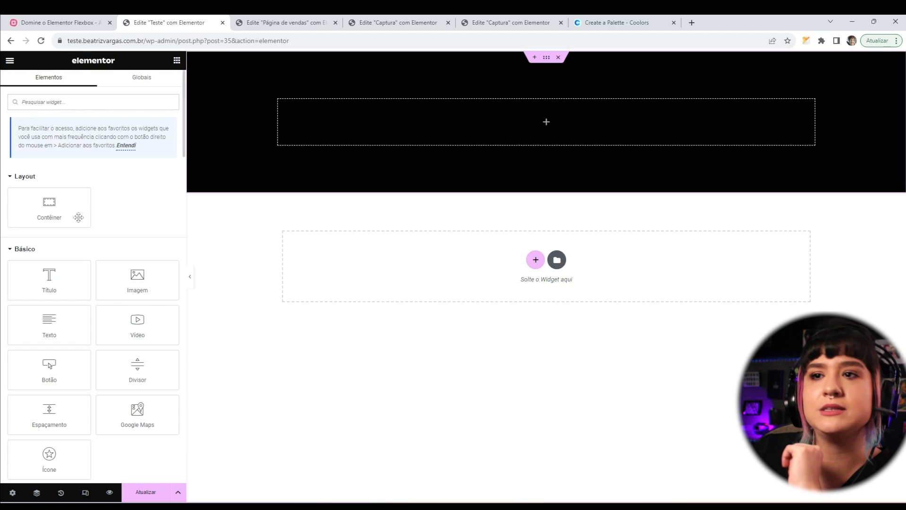
{"action": "left_click_drag", "start_coordinate": [49, 278], "coordinate": [528, 102]}
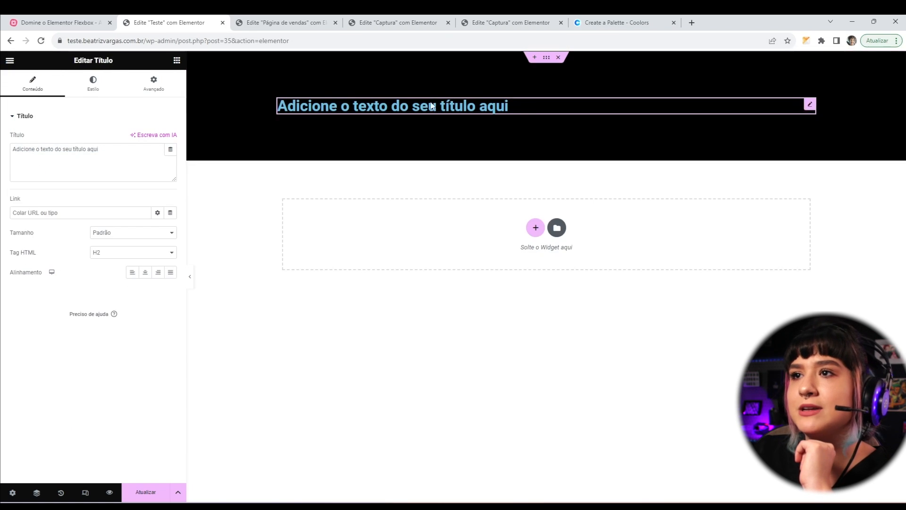
{"action": "left_click", "coordinate": [145, 273]}
{"action": "left_click", "coordinate": [176, 60]}
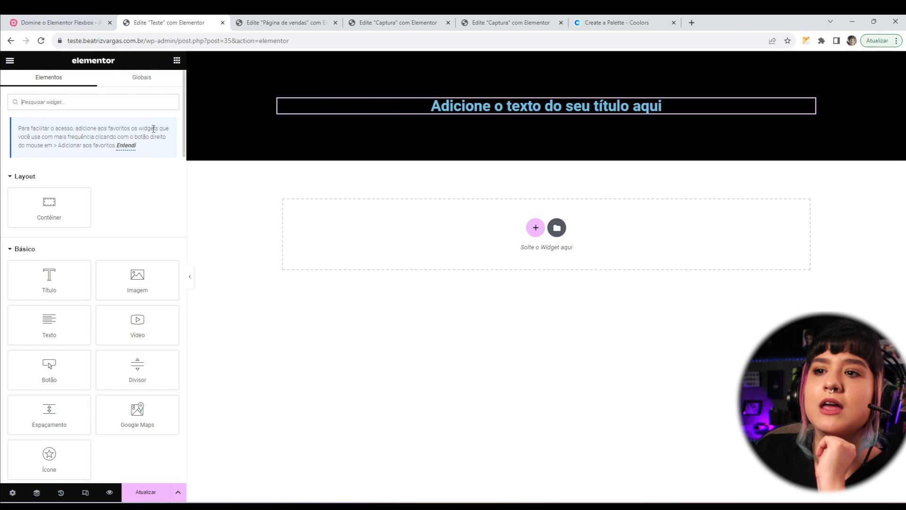
{"action": "left_click_drag", "start_coordinate": [106, 332], "coordinate": [573, 116]}
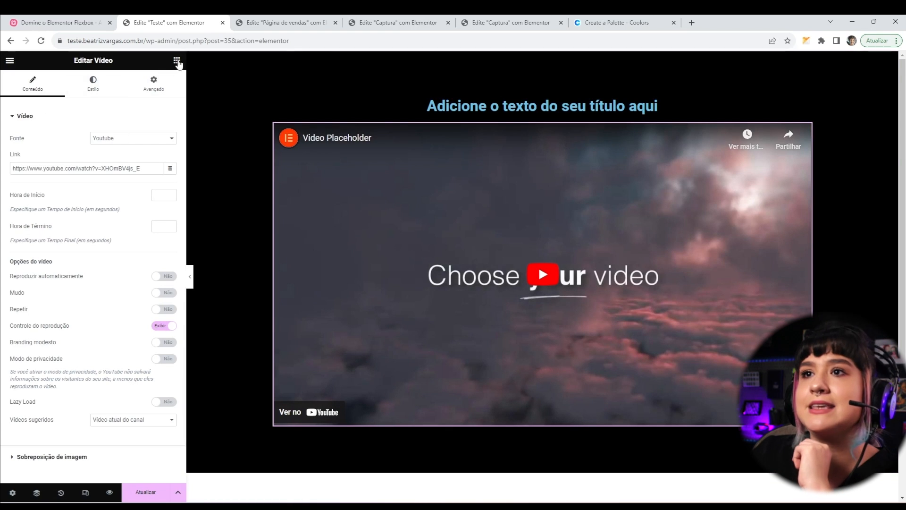
Add a button widget below the video and align it to the centre
{"action": "left_click", "coordinate": [177, 60]}
{"action": "scroll", "coordinate": [86, 271], "scroll_direction": "down", "scroll_amount": 2}
{"action": "left_click_drag", "start_coordinate": [56, 276], "coordinate": [499, 420]}
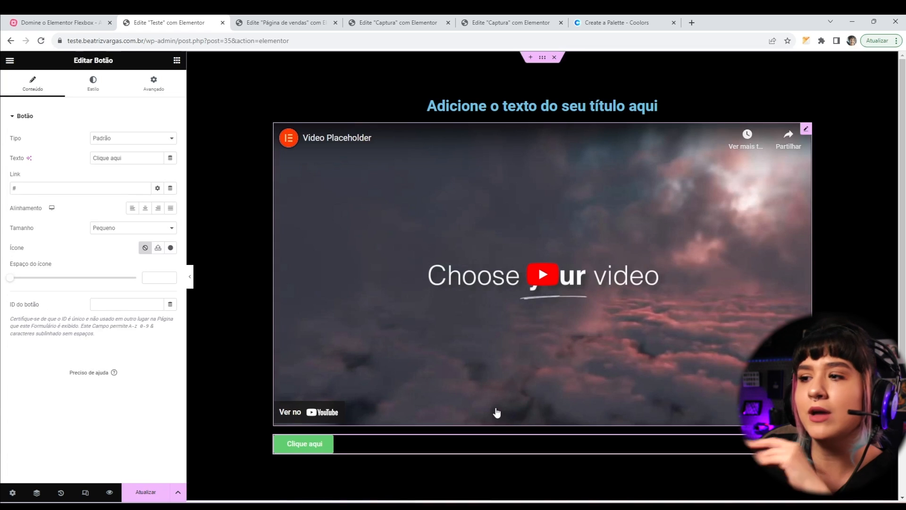
{"action": "left_click", "coordinate": [145, 208]}
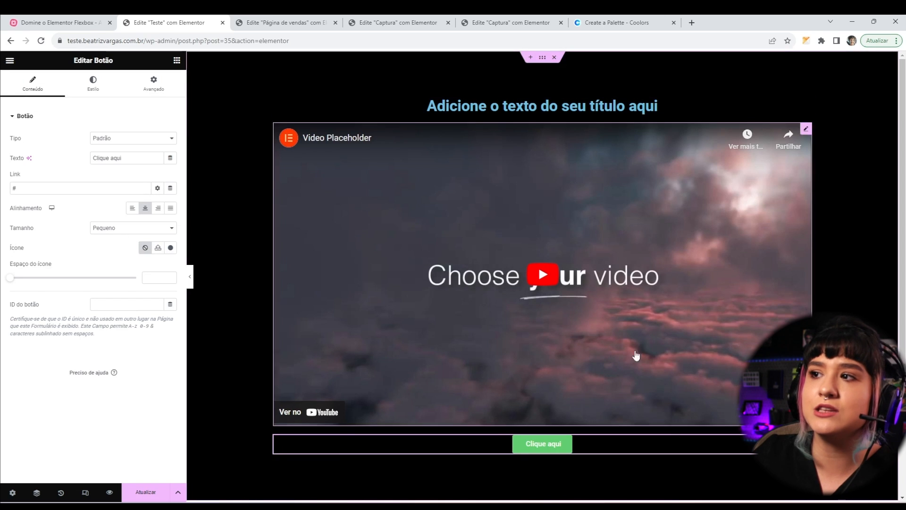
Try the horizontal direction on the container, restore the vertical column, and raise its minimum height to about 1173 px
{"action": "mouse_move", "coordinate": [512, 93]}
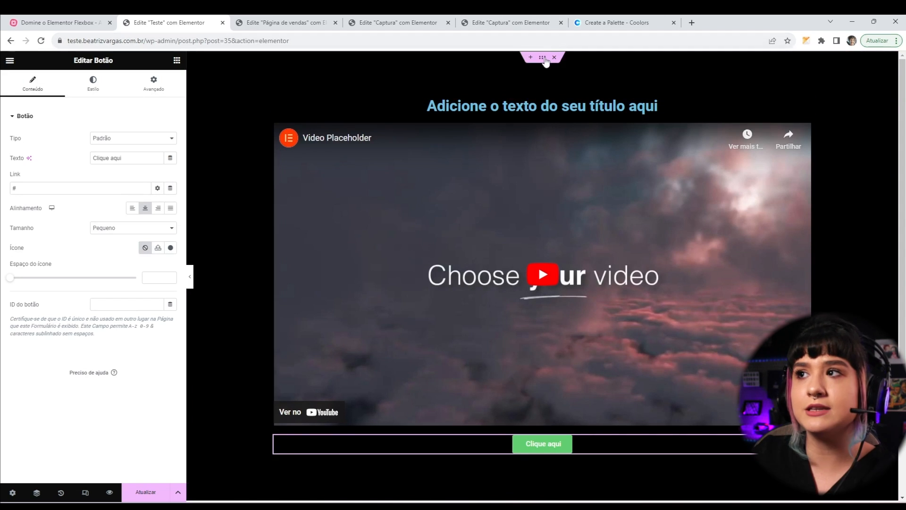
{"action": "left_click", "coordinate": [543, 59]}
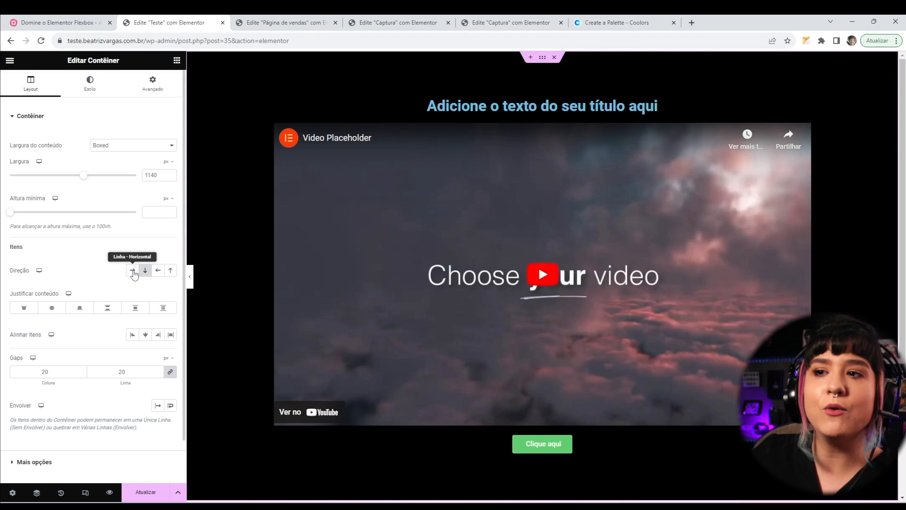
{"action": "left_click", "coordinate": [134, 274]}
{"action": "left_click", "coordinate": [145, 274]}
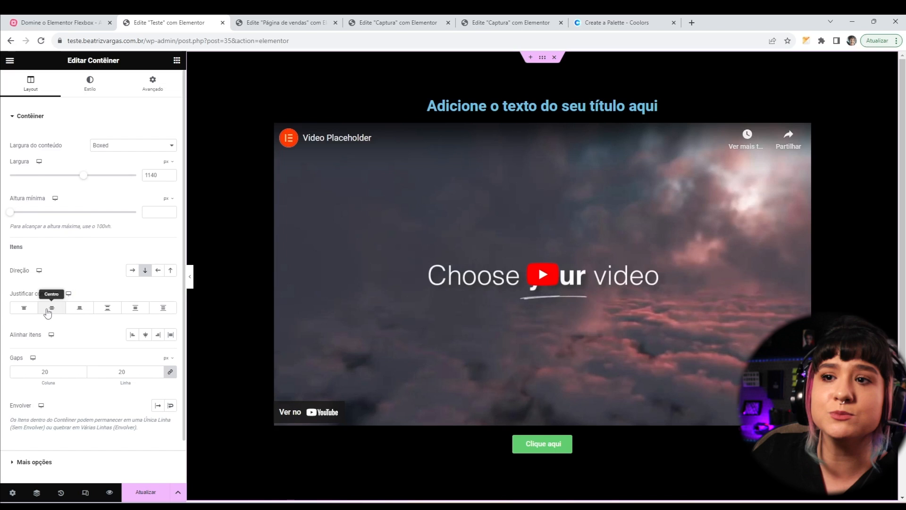
{"action": "left_click_drag", "start_coordinate": [10, 212], "coordinate": [114, 216]}
{"action": "scroll", "coordinate": [386, 358], "scroll_direction": "down", "scroll_amount": 2}
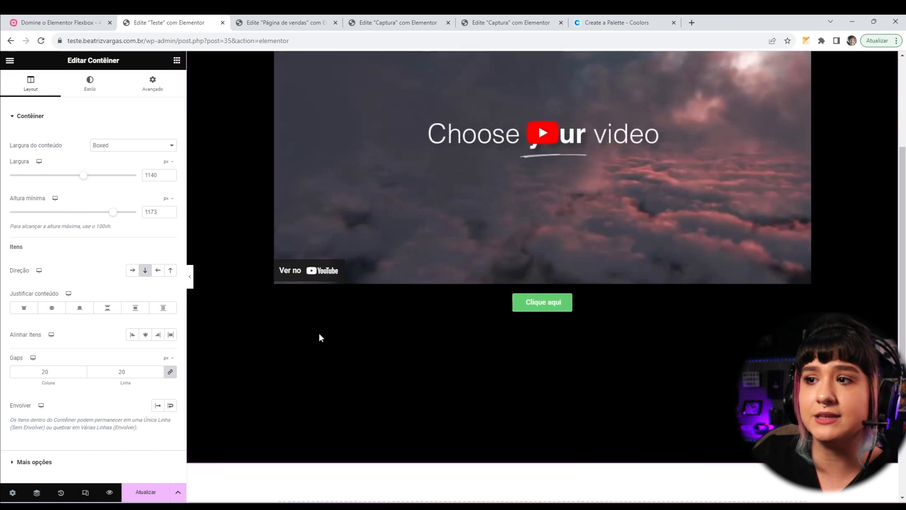
Try end, space-between and space-around justification on the black container's items, ending with start
{"action": "left_click", "coordinate": [87, 310]}
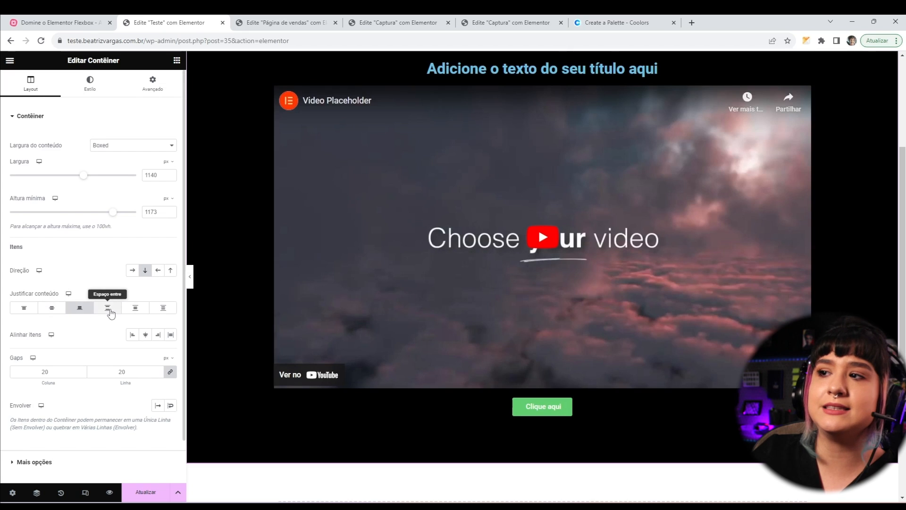
{"action": "left_click", "coordinate": [111, 309]}
{"action": "left_click", "coordinate": [133, 310]}
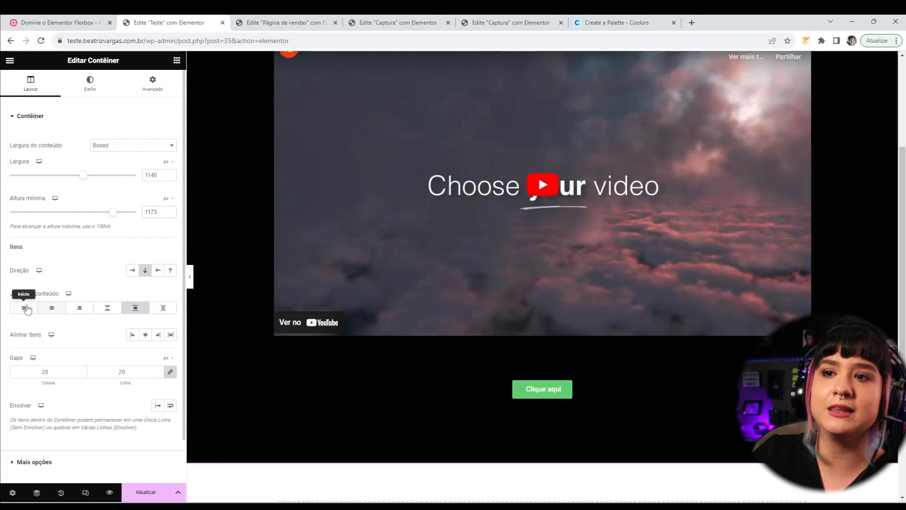
{"action": "left_click", "coordinate": [24, 308]}
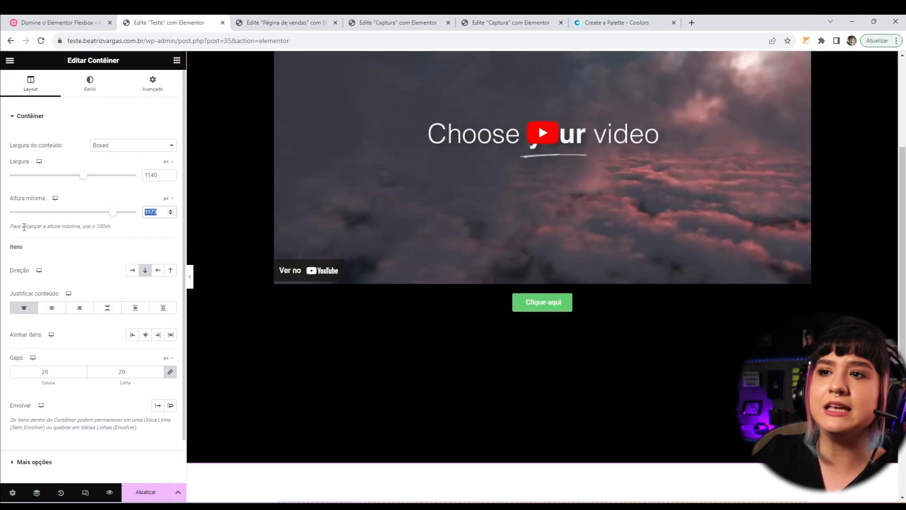
Set the container's minimum height to 0 and try gaps of 0 between its items before restoring them to 20 px
{"action": "type", "text": "0"}
{"action": "scroll", "coordinate": [327, 347], "scroll_direction": "up", "scroll_amount": 2}
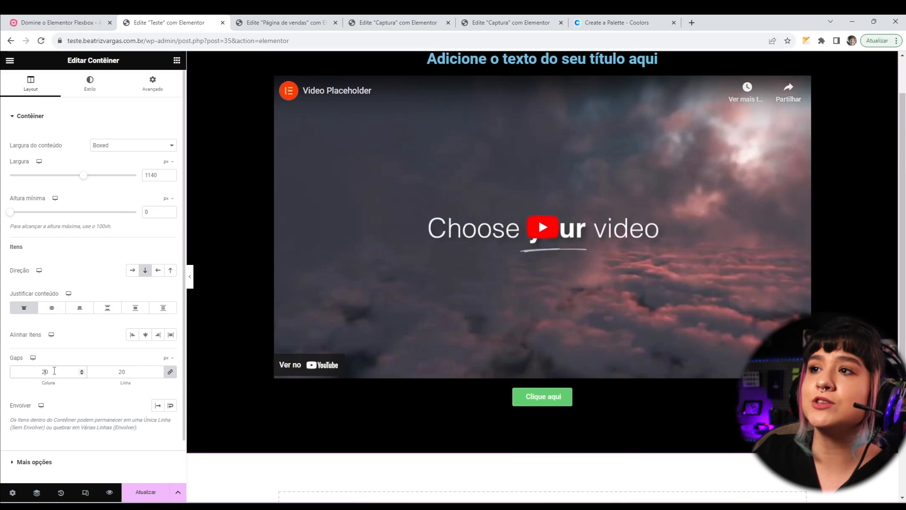
{"action": "type", "text": "0"}
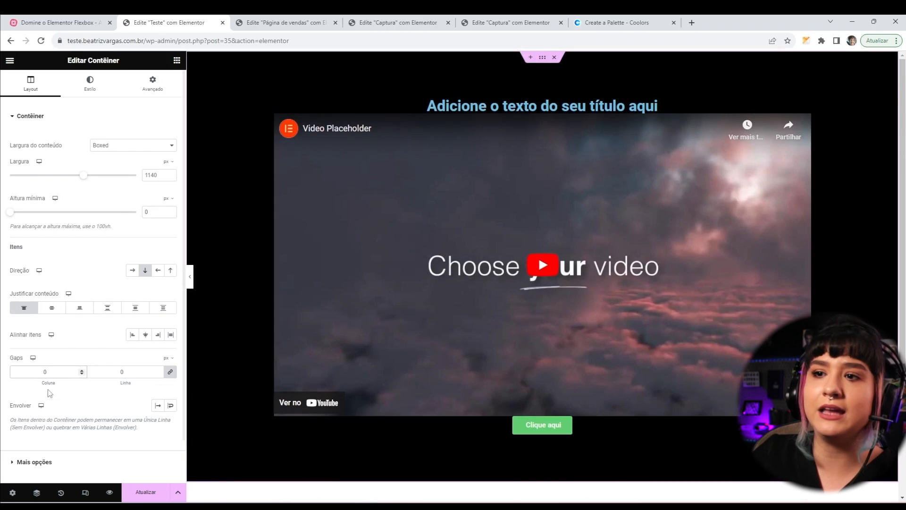
{"action": "type", "text": "20"}
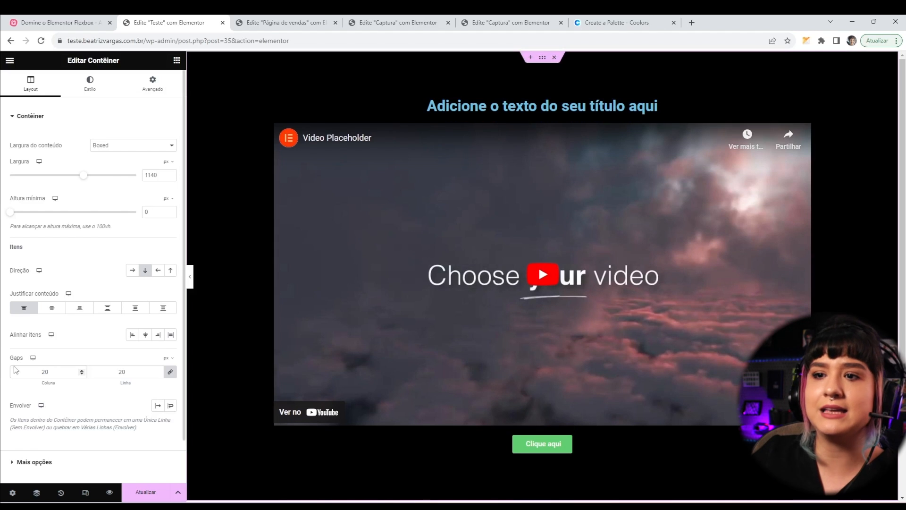
Try the end, stretch and start alignments on the container's items, settling on centre
{"action": "left_click", "coordinate": [158, 335]}
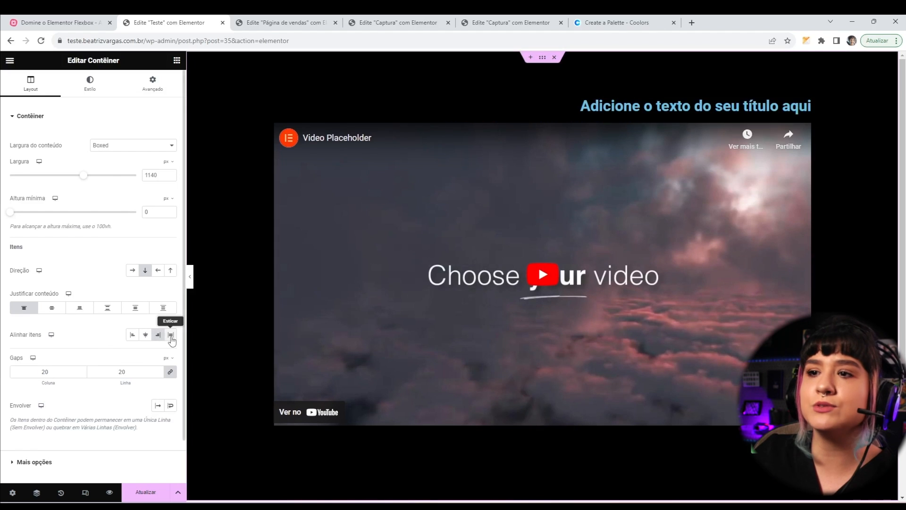
{"action": "left_click", "coordinate": [171, 337]}
{"action": "left_click", "coordinate": [133, 336]}
{"action": "left_click", "coordinate": [145, 336]}
{"action": "left_click", "coordinate": [158, 337]}
{"action": "left_click", "coordinate": [146, 336]}
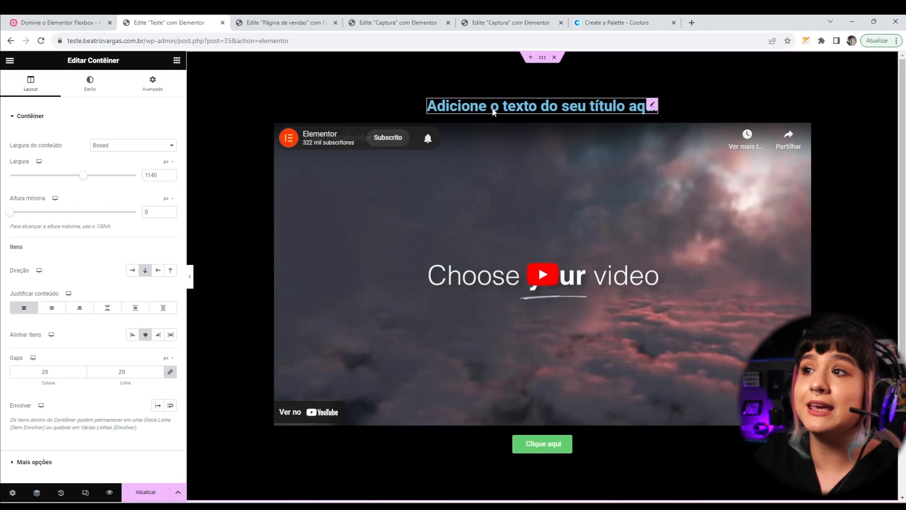
Look over the heading's advanced layout settings and align the container's items to the start
{"action": "left_click", "coordinate": [495, 114]}
{"action": "left_click", "coordinate": [153, 84]}
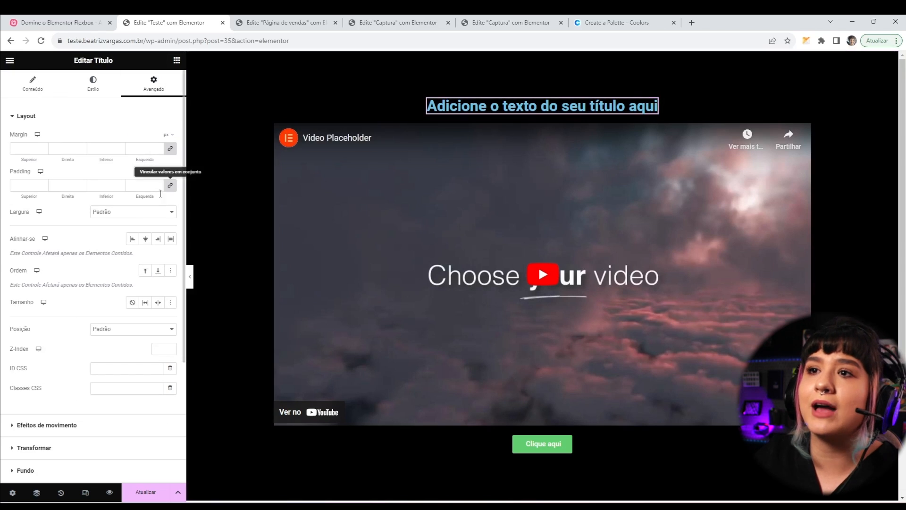
{"action": "left_click", "coordinate": [543, 59]}
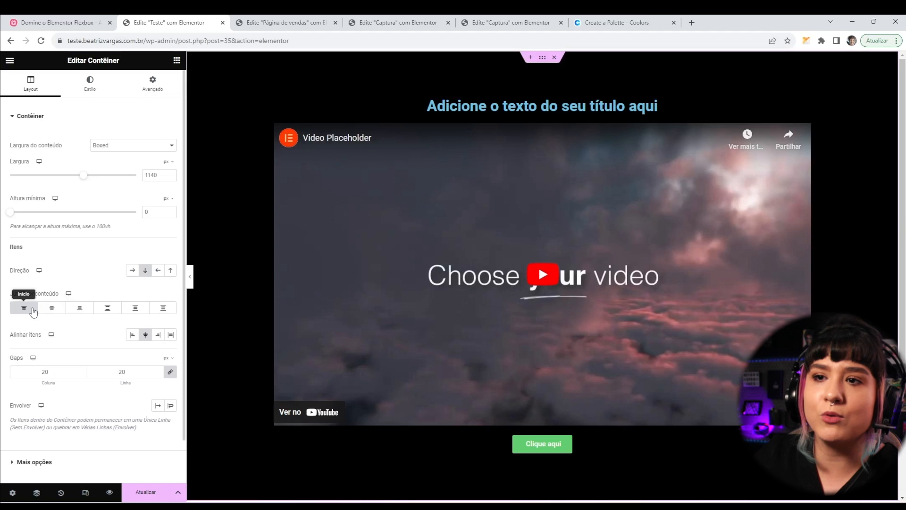
{"action": "left_click", "coordinate": [132, 335]}
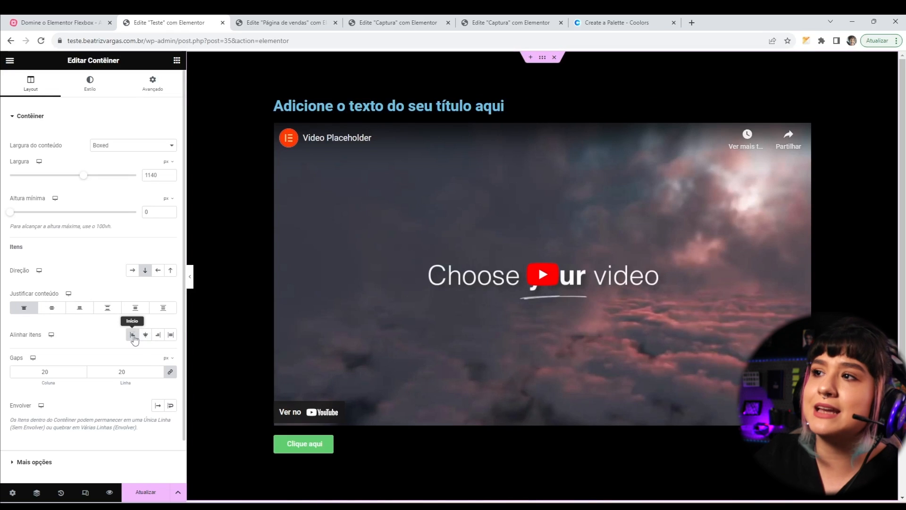
Give the video widget a custom width of 50%
{"action": "left_click", "coordinate": [806, 129]}
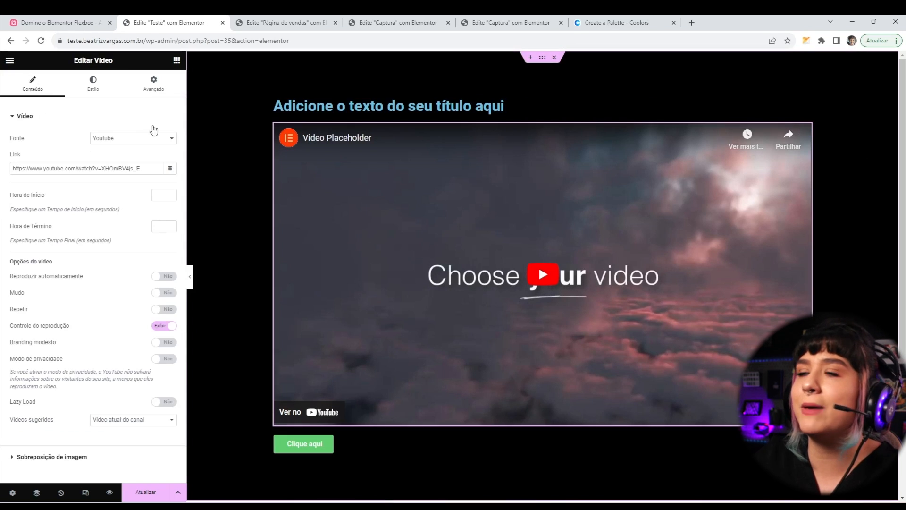
{"action": "left_click", "coordinate": [155, 85]}
{"action": "left_click", "coordinate": [115, 212]}
{"action": "left_click", "coordinate": [116, 246]}
{"action": "left_click", "coordinate": [148, 241]}
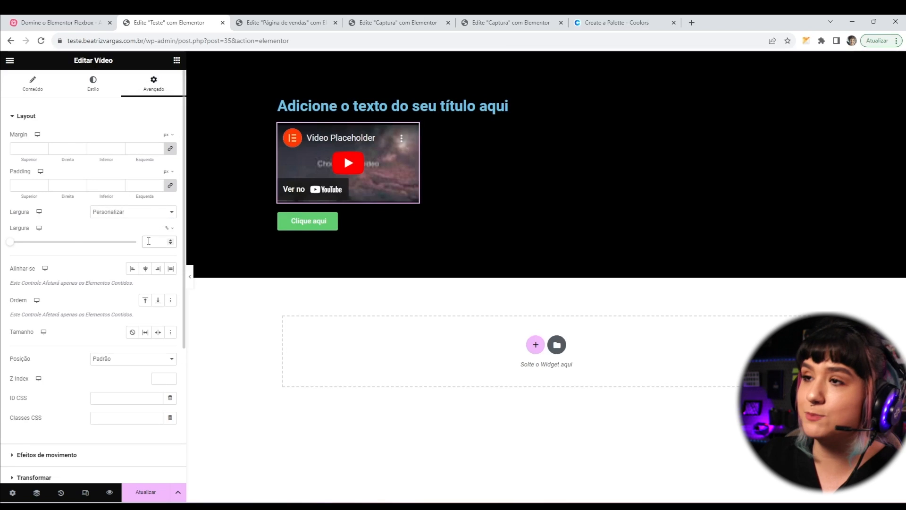
{"action": "type", "text": "50"}
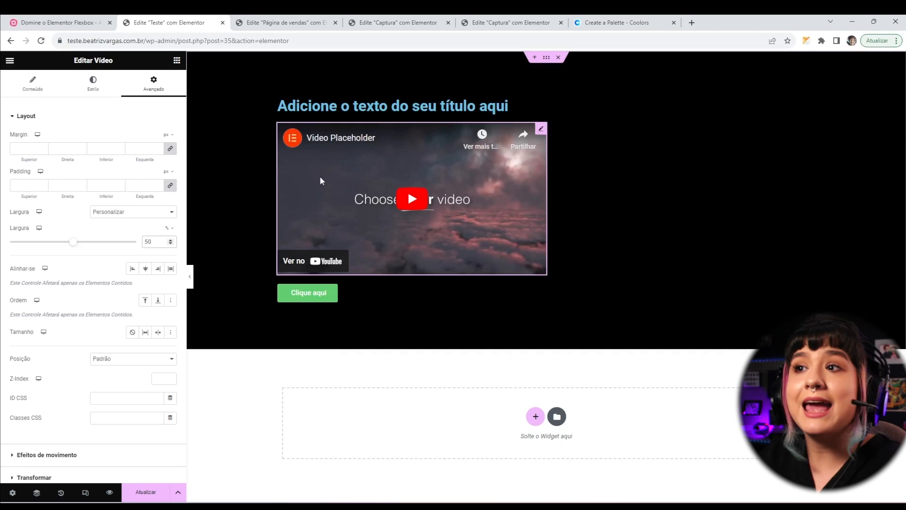
Switch to the Flix English "Captura" page and examine the headline's custom width, the description text and the form widget
{"action": "left_click", "coordinate": [387, 23]}
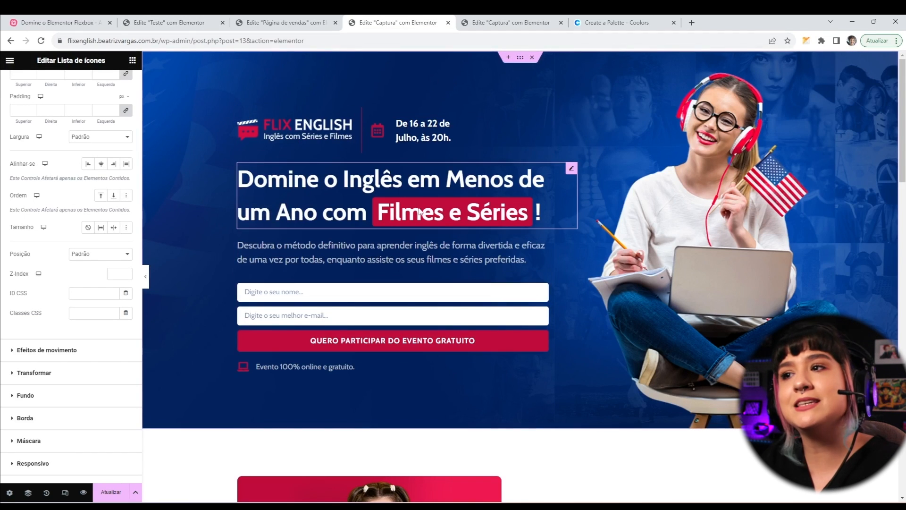
{"action": "left_click", "coordinate": [510, 206]}
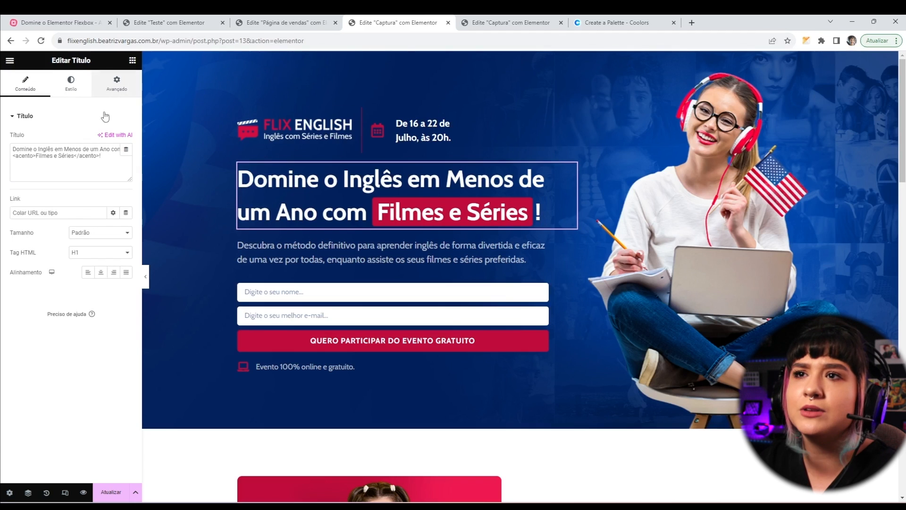
{"action": "left_click", "coordinate": [116, 82]}
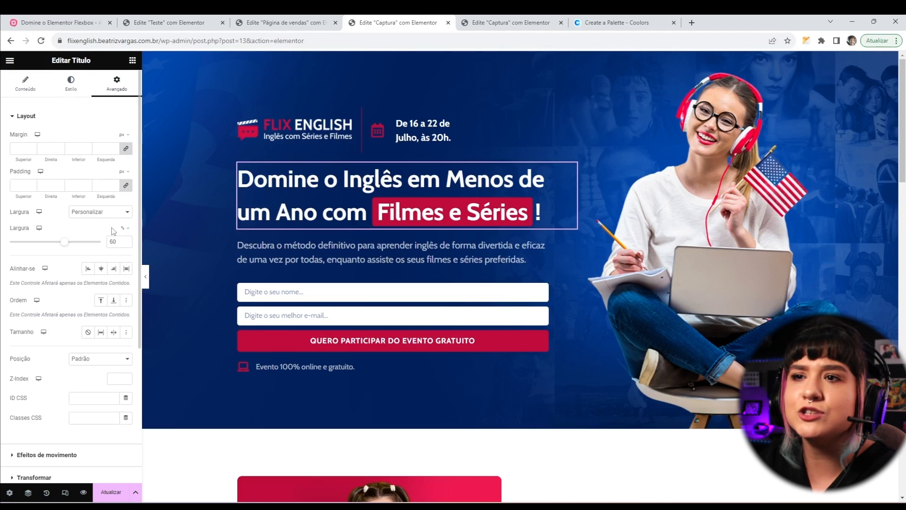
{"action": "left_click", "coordinate": [298, 260]}
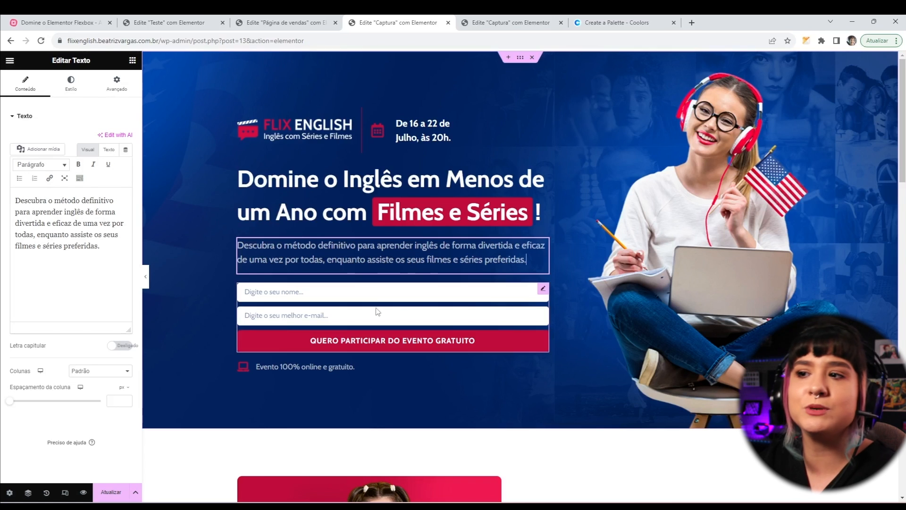
{"action": "left_click", "coordinate": [401, 312]}
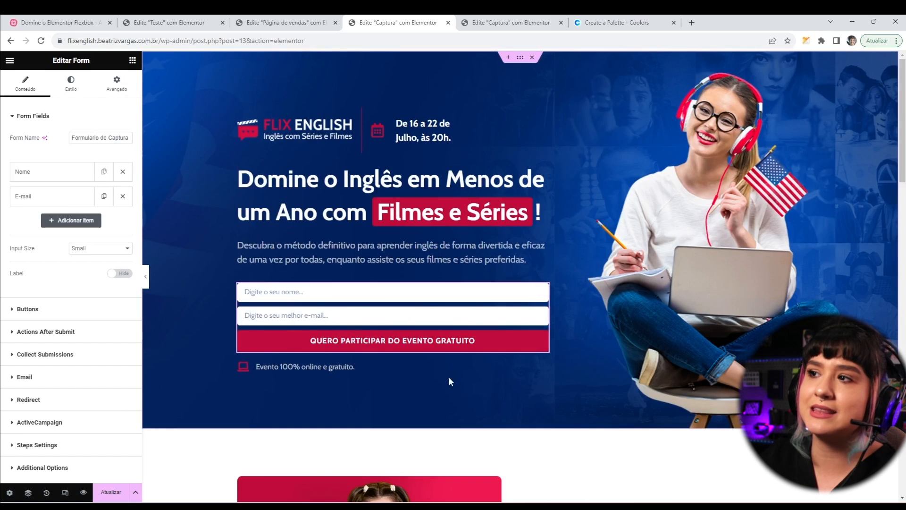
Examine the hero container's layout settings and its background image in the media library, leaving the image unchanged
{"action": "left_click", "coordinate": [539, 72]}
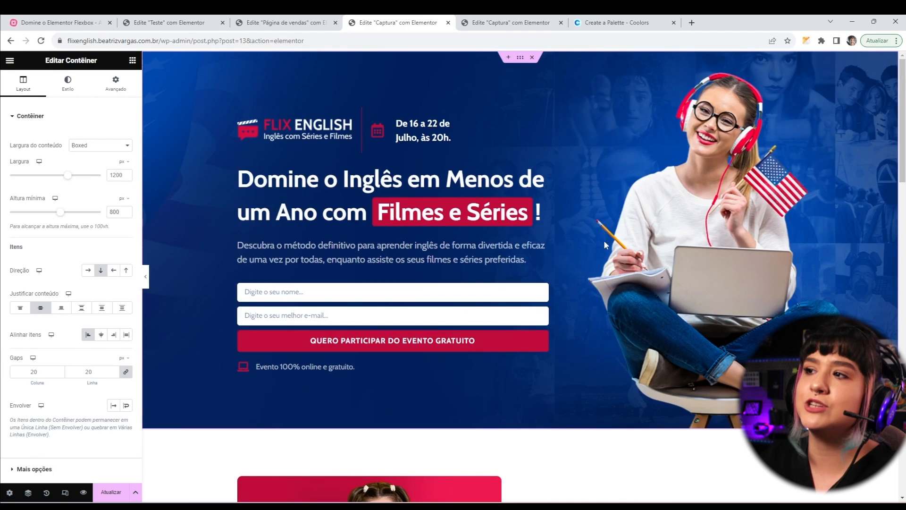
{"action": "left_click", "coordinate": [68, 84]}
{"action": "left_click", "coordinate": [98, 219]}
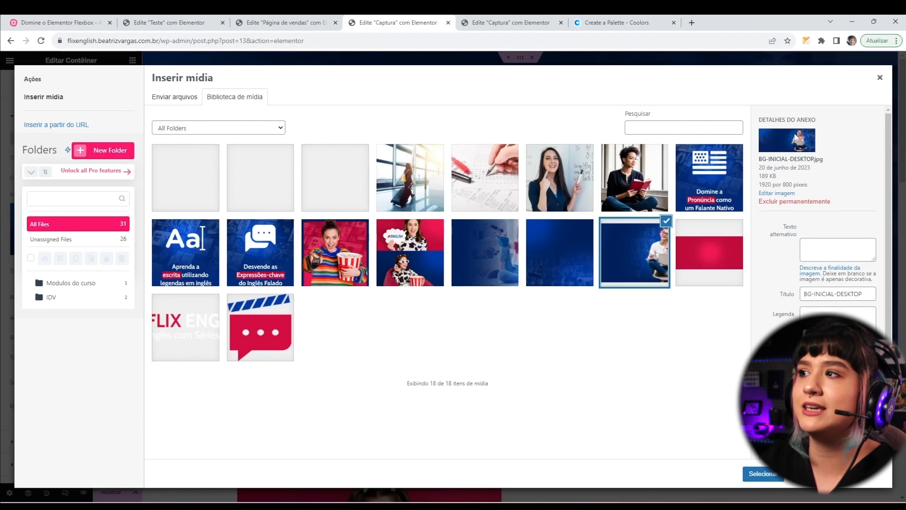
{"action": "left_click", "coordinate": [879, 78]}
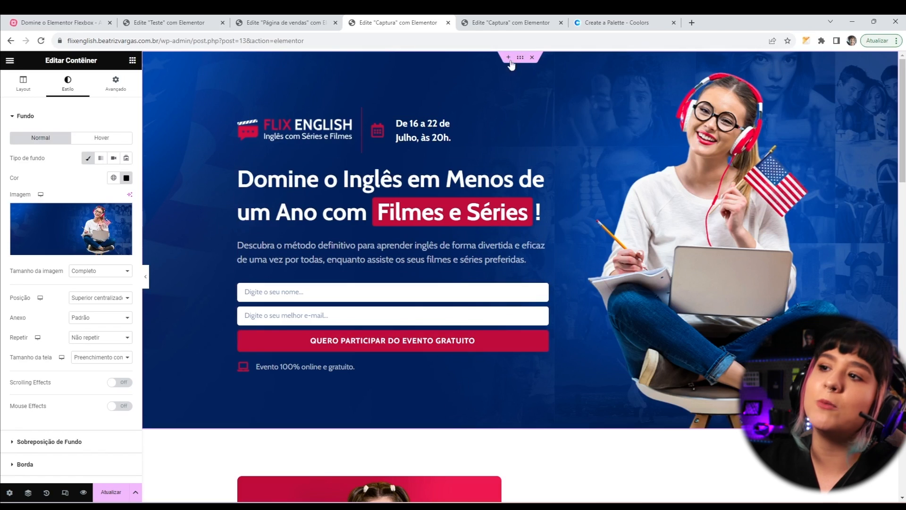
Review the hero's headline, text and form widgets, and select "Exemplo de seção 02 (itens na horizontal)" in the mind map
{"action": "left_click", "coordinate": [266, 194]}
{"action": "left_click", "coordinate": [277, 260]}
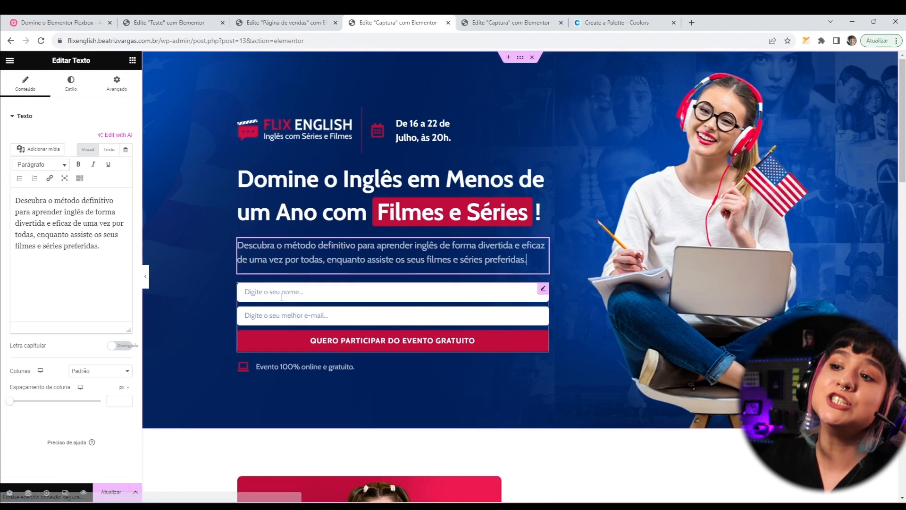
{"action": "left_click", "coordinate": [294, 291]}
{"action": "left_click", "coordinate": [115, 90]}
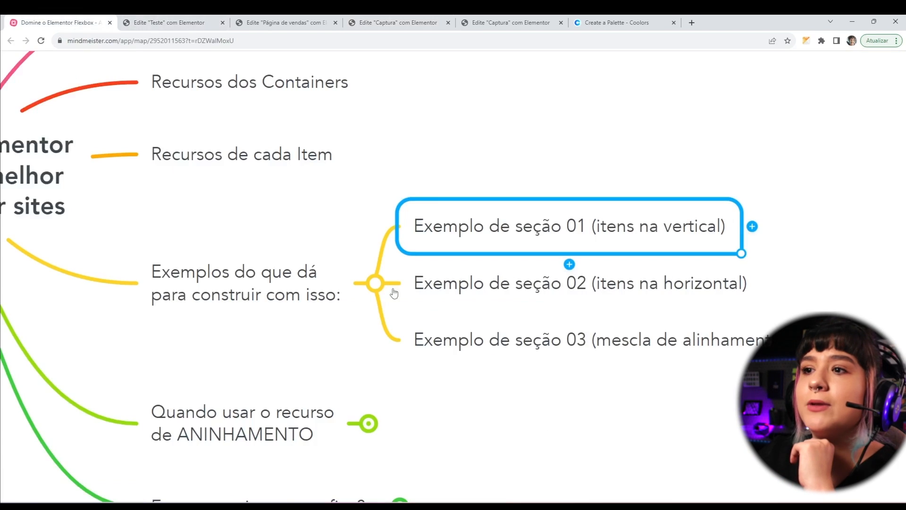
{"action": "left_click", "coordinate": [601, 290]}
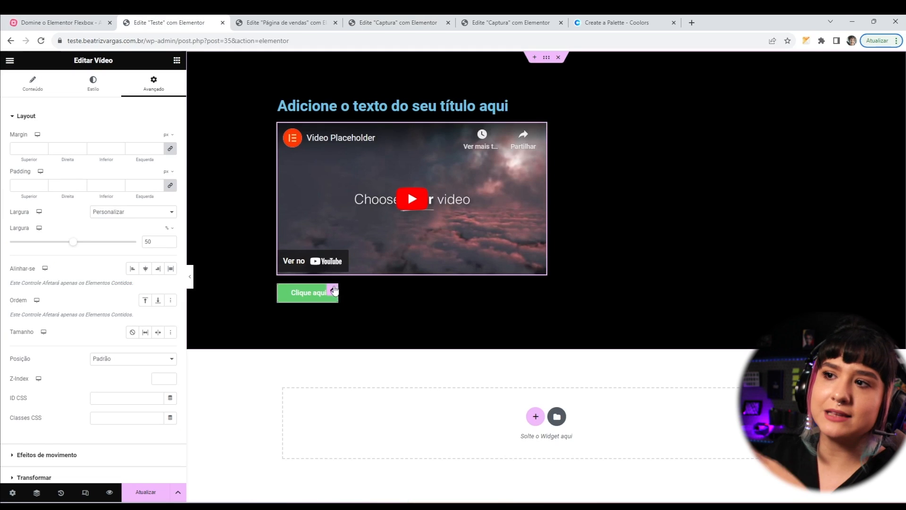
Delete the button, video and heading widgets from the black container on the "Teste" page
{"action": "right_click", "coordinate": [333, 292]}
{"action": "left_click", "coordinate": [358, 478]}
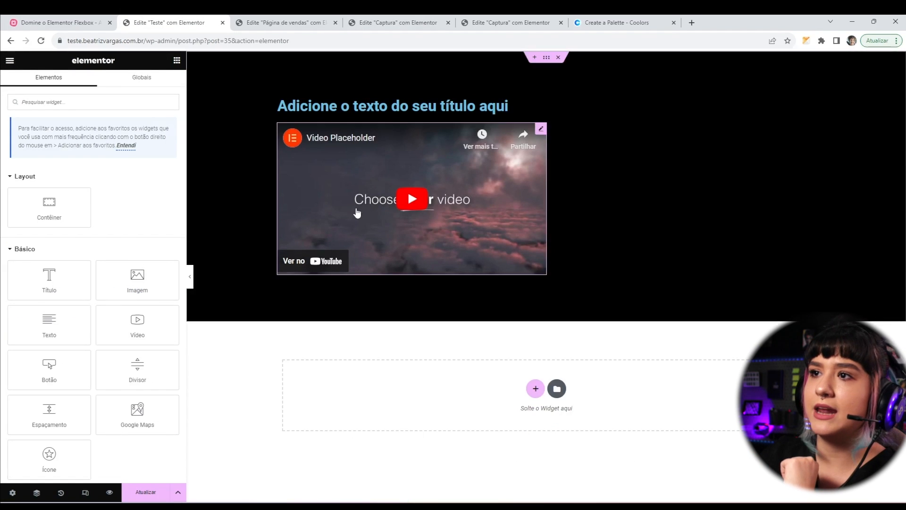
{"action": "right_click", "coordinate": [360, 211]}
{"action": "right_click", "coordinate": [643, 185]}
{"action": "right_click", "coordinate": [521, 148]}
{"action": "right_click", "coordinate": [539, 129]}
{"action": "right_click", "coordinate": [539, 128]}
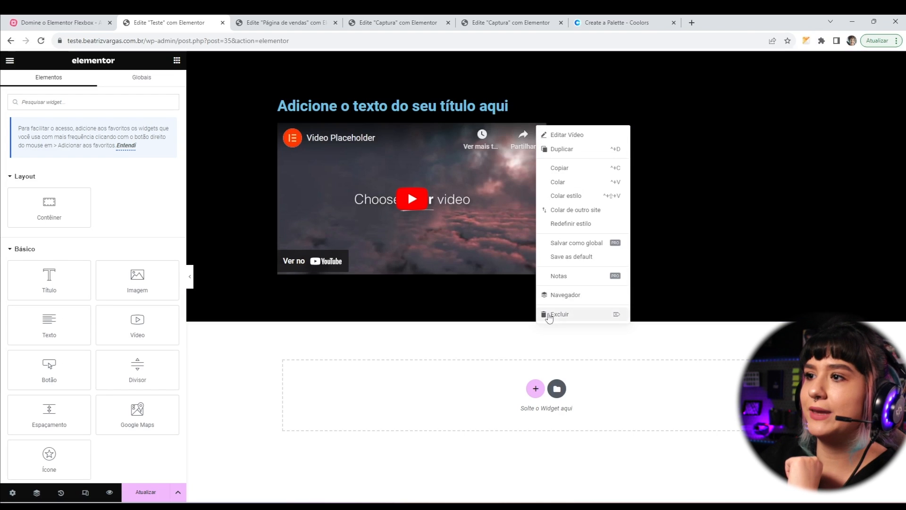
{"action": "left_click", "coordinate": [548, 314]}
{"action": "right_click", "coordinate": [465, 110]}
{"action": "left_click", "coordinate": [514, 302]}
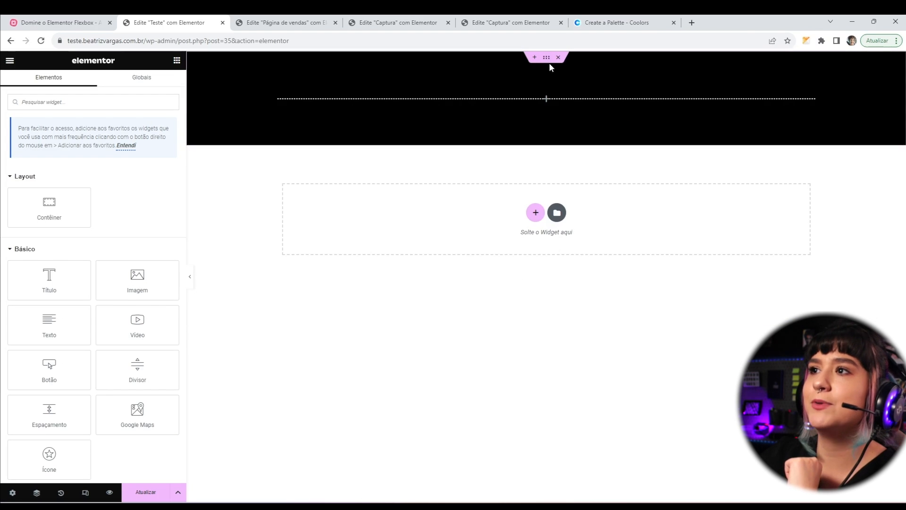
Set the emptied container to about 199 px minimum height, horizontal direction and space-between justification
{"action": "left_click", "coordinate": [546, 57]}
{"action": "mouse_move", "coordinate": [11, 213]}
{"action": "left_mouse_down"}
{"action": "mouse_move", "coordinate": [38, 214]}
{"action": "mouse_move", "coordinate": [28, 211]}
{"action": "left_mouse_up"}
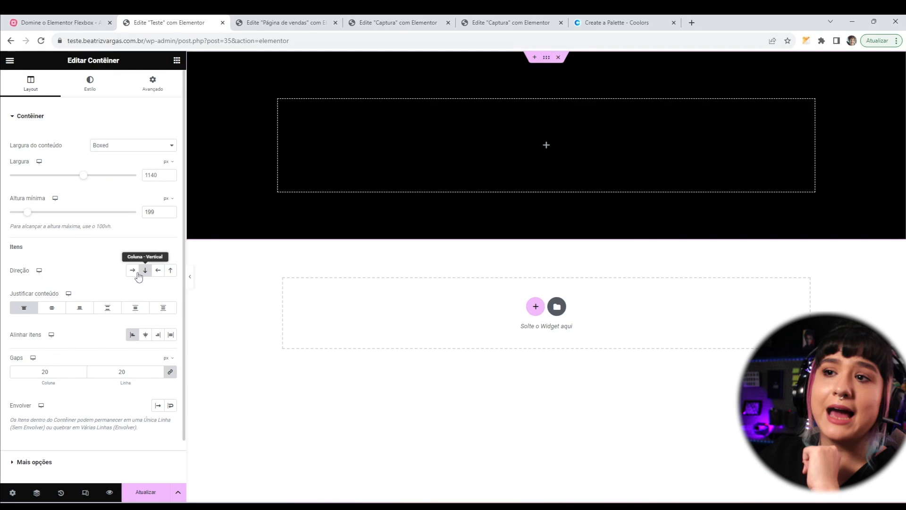
{"action": "left_click", "coordinate": [133, 272]}
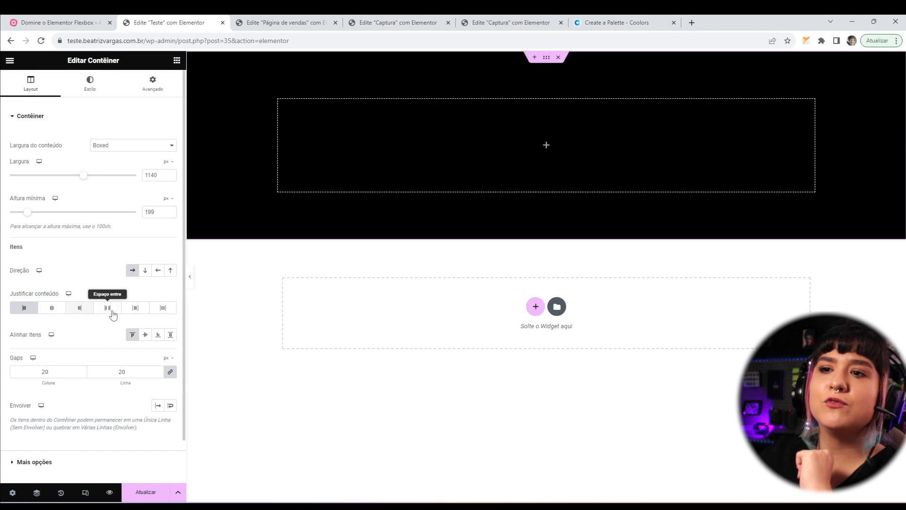
{"action": "left_click", "coordinate": [105, 311]}
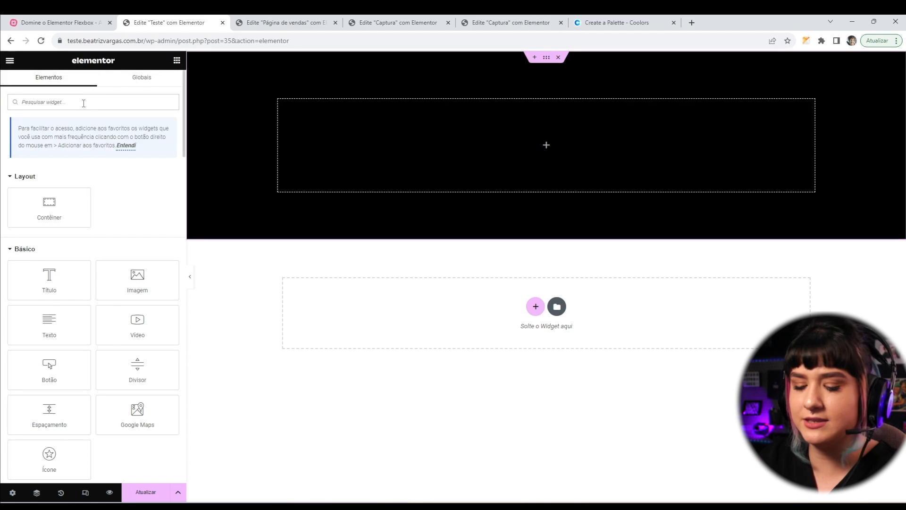
Search the widgets for "caix" and place an image box in the black container
{"action": "left_click", "coordinate": [84, 103]}
{"action": "type", "text": "caix"}
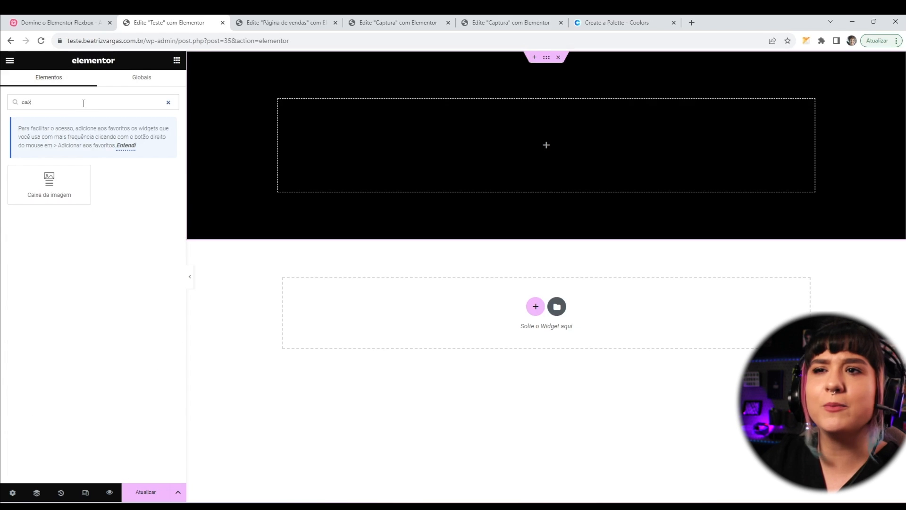
{"action": "left_click_drag", "start_coordinate": [49, 183], "coordinate": [300, 164]}
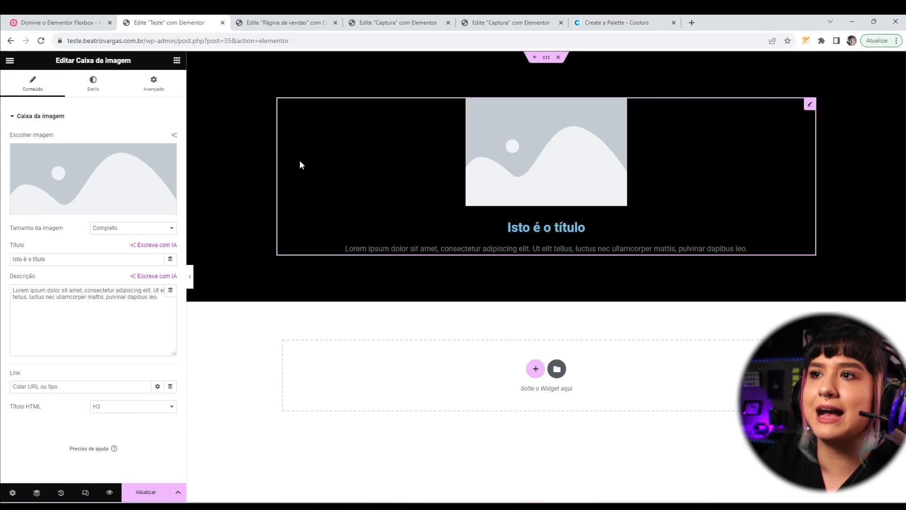
Duplicate the image box three times to form a horizontal row of four
{"action": "right_click", "coordinate": [638, 149]}
{"action": "left_click", "coordinate": [648, 170]}
{"action": "right_click", "coordinate": [610, 150]}
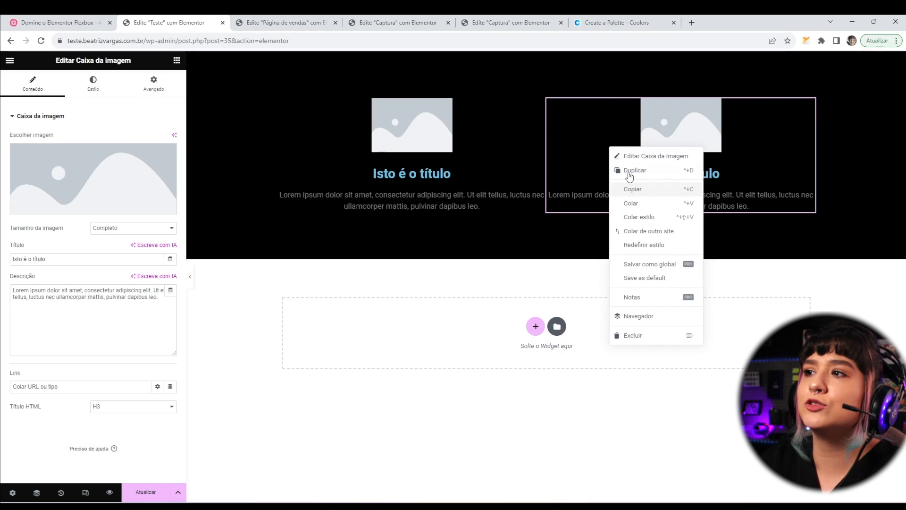
{"action": "left_click", "coordinate": [628, 174]}
{"action": "right_click", "coordinate": [560, 150]}
{"action": "left_click", "coordinate": [582, 175]}
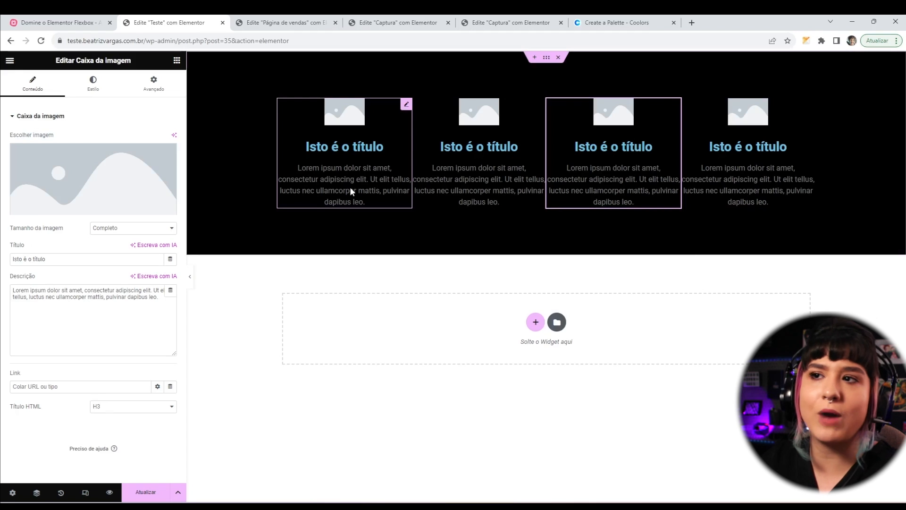
Switch the first image box in the row to a custom width of 23%
{"action": "left_click", "coordinate": [406, 106]}
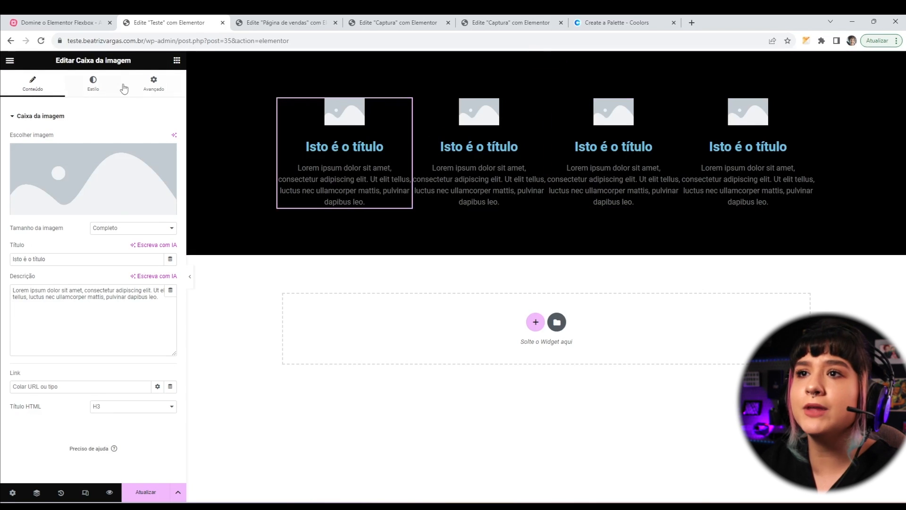
{"action": "left_click", "coordinate": [152, 84]}
{"action": "left_click", "coordinate": [140, 215]}
{"action": "left_click", "coordinate": [137, 236]}
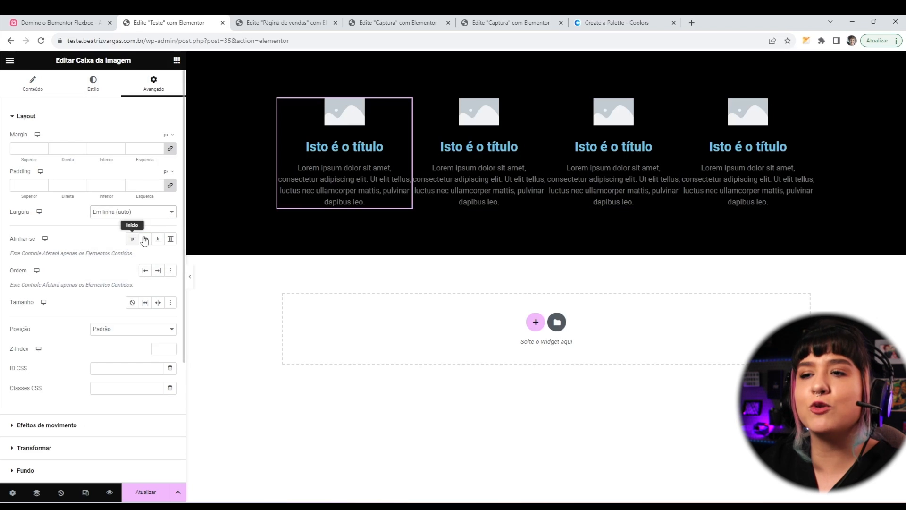
{"action": "left_click", "coordinate": [144, 215]}
{"action": "left_click", "coordinate": [165, 212]}
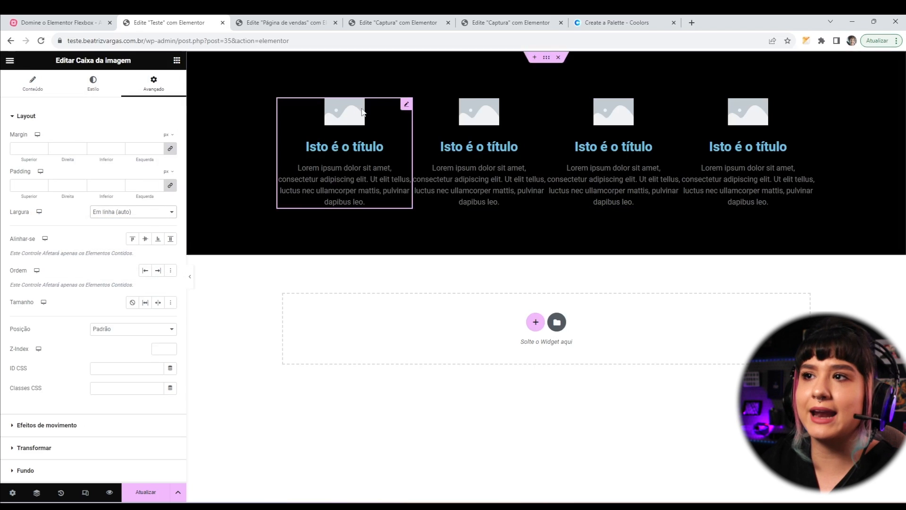
{"action": "left_click", "coordinate": [165, 212]}
{"action": "left_click", "coordinate": [137, 245]}
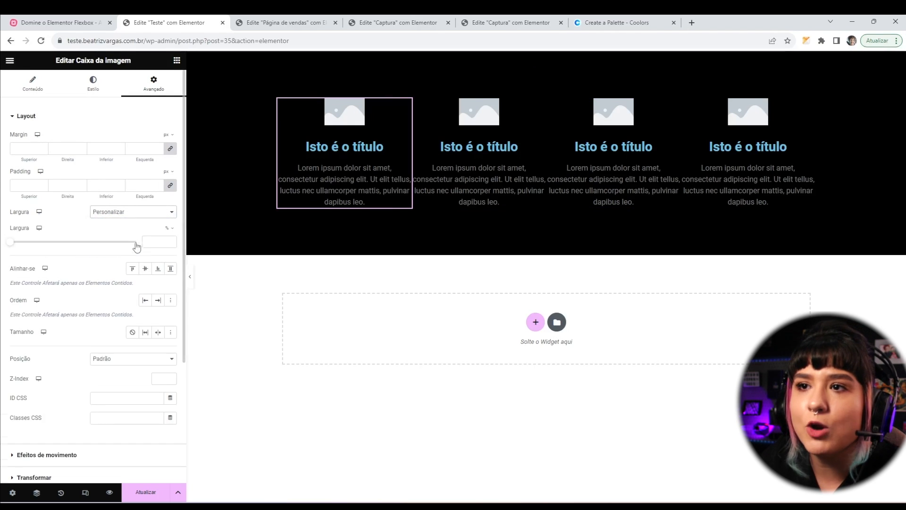
{"action": "type", "text": "20"}
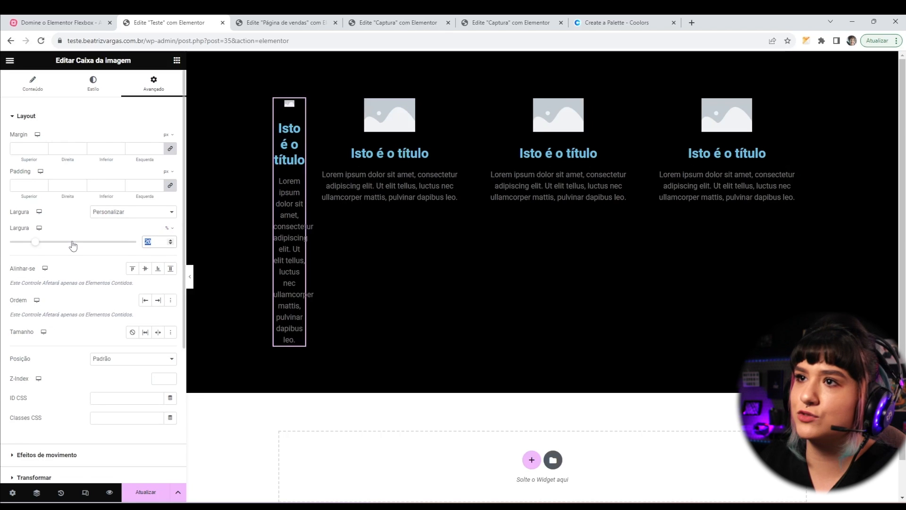
{"action": "type", "text": "2"}
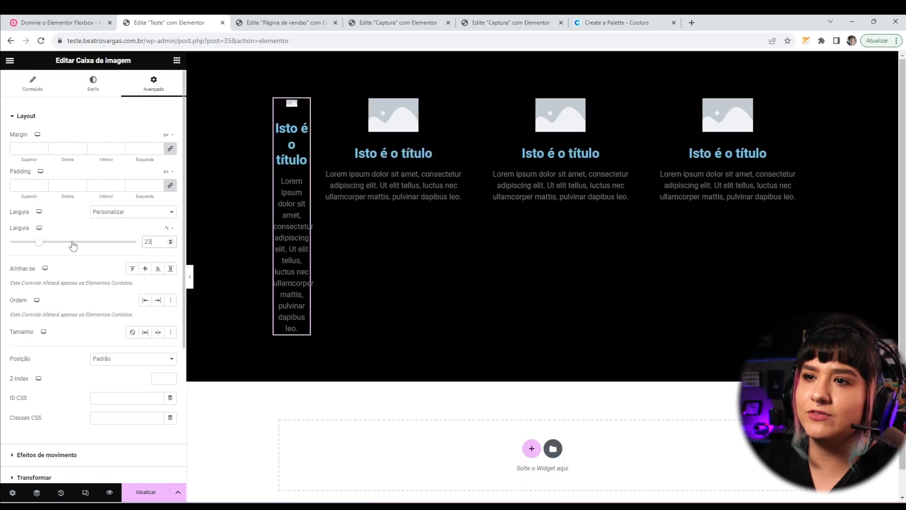
Copy the first image box and paste its style onto the other three image boxes in the row
{"action": "left_click", "coordinate": [277, 192]}
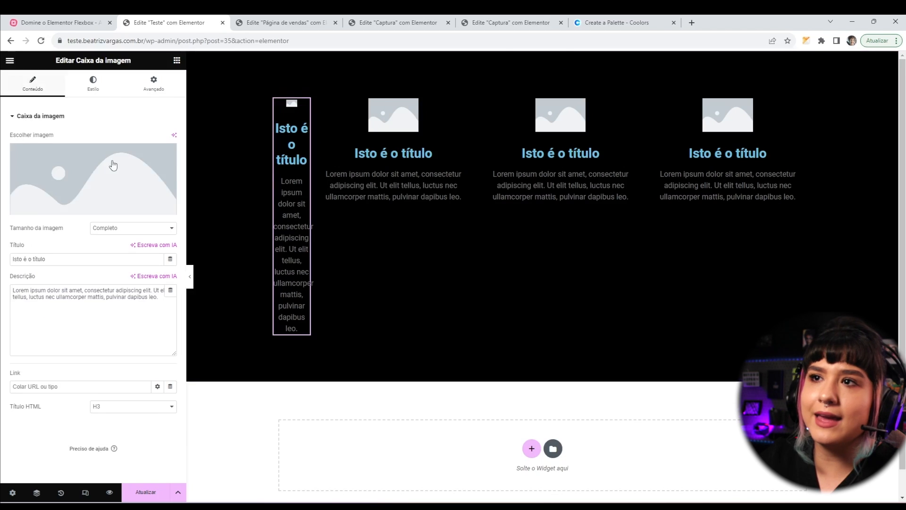
{"action": "right_click", "coordinate": [303, 161]}
{"action": "left_click", "coordinate": [321, 202]}
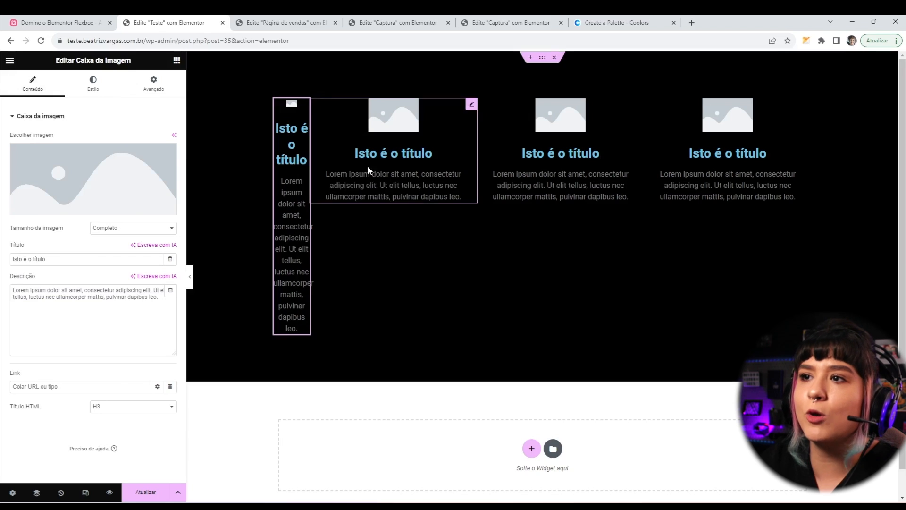
{"action": "right_click", "coordinate": [375, 166]}
{"action": "left_click", "coordinate": [394, 221]}
{"action": "right_click", "coordinate": [457, 161]}
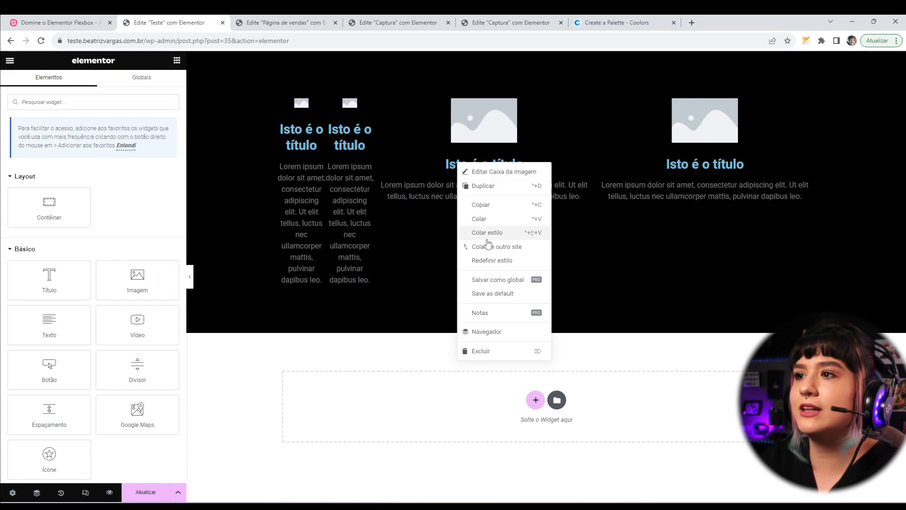
{"action": "left_click", "coordinate": [488, 233]}
{"action": "right_click", "coordinate": [594, 179]}
{"action": "left_click", "coordinate": [619, 247]}
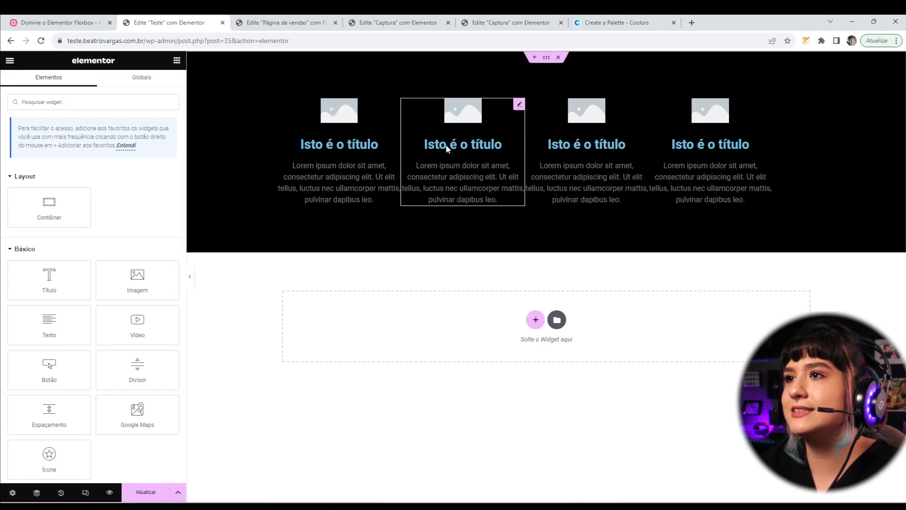
Set the content justification of the black container holding the image boxes to space-between
{"action": "left_click", "coordinate": [382, 136]}
{"action": "left_click", "coordinate": [445, 144]}
{"action": "left_click", "coordinate": [577, 148]}
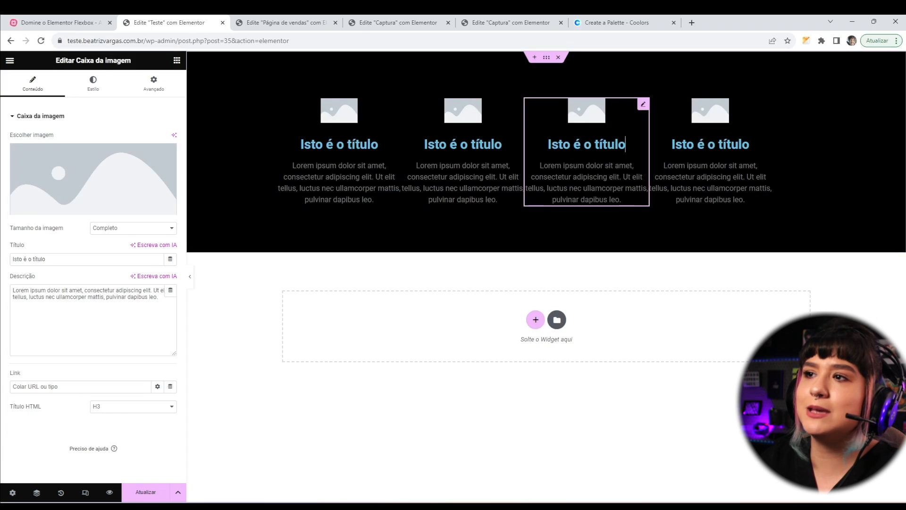
{"action": "left_click", "coordinate": [375, 145]}
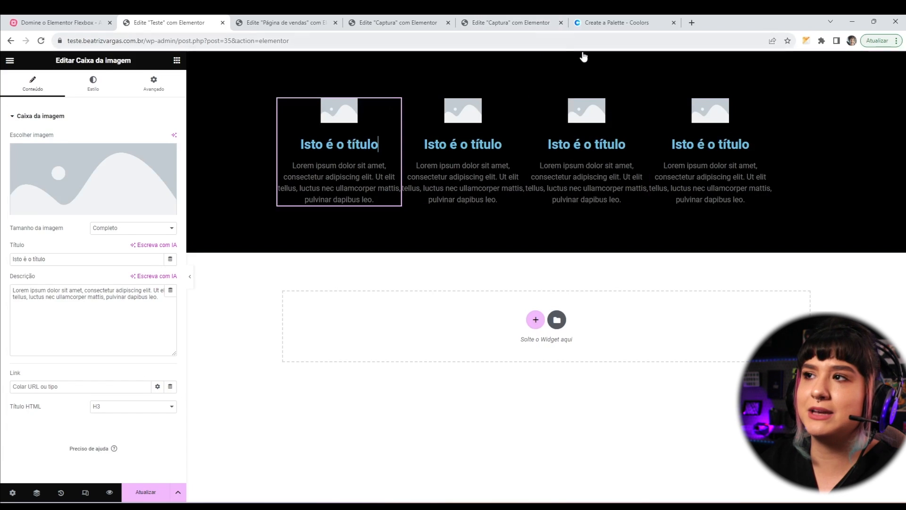
{"action": "left_click", "coordinate": [546, 57]}
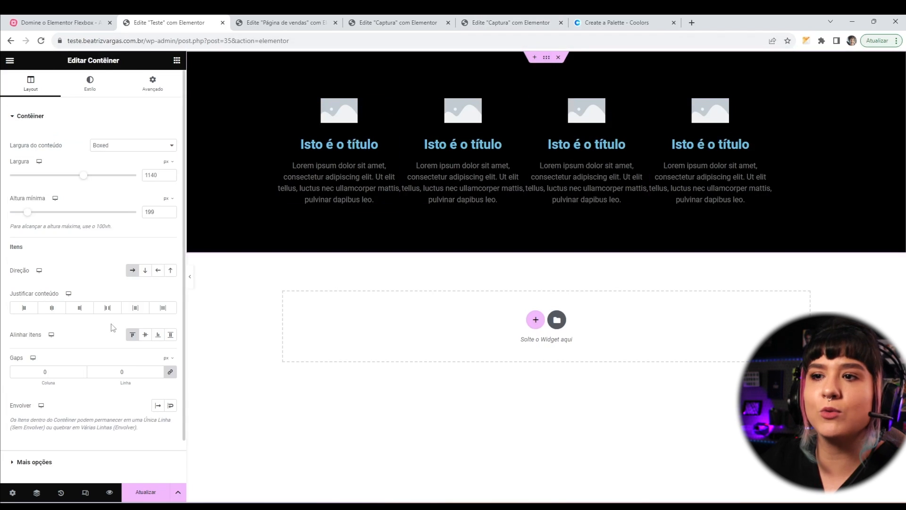
{"action": "left_click", "coordinate": [113, 309]}
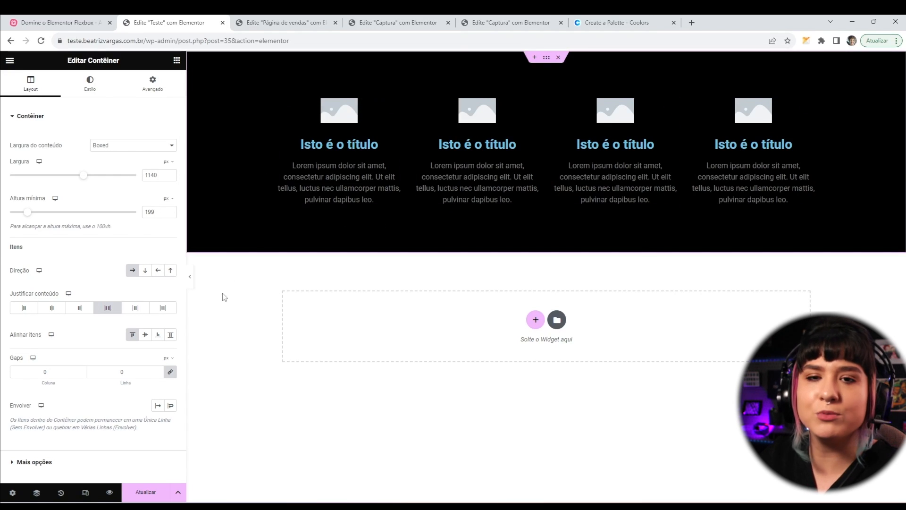
Delete all four image boxes from the black container
{"action": "right_click", "coordinate": [325, 151]}
{"action": "left_click", "coordinate": [371, 339]}
{"action": "right_click", "coordinate": [324, 176]}
{"action": "left_click", "coordinate": [360, 366]}
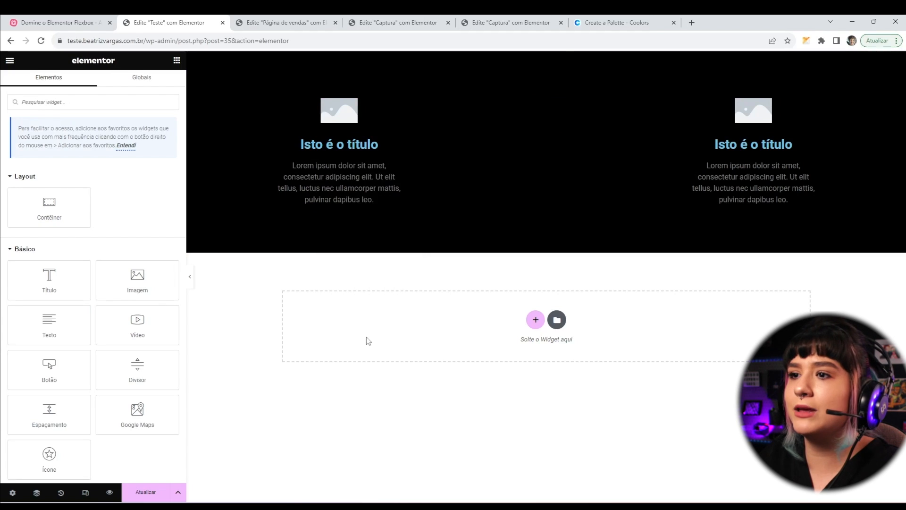
{"action": "right_click", "coordinate": [346, 198]}
{"action": "left_click", "coordinate": [369, 386]}
{"action": "right_click", "coordinate": [347, 175]}
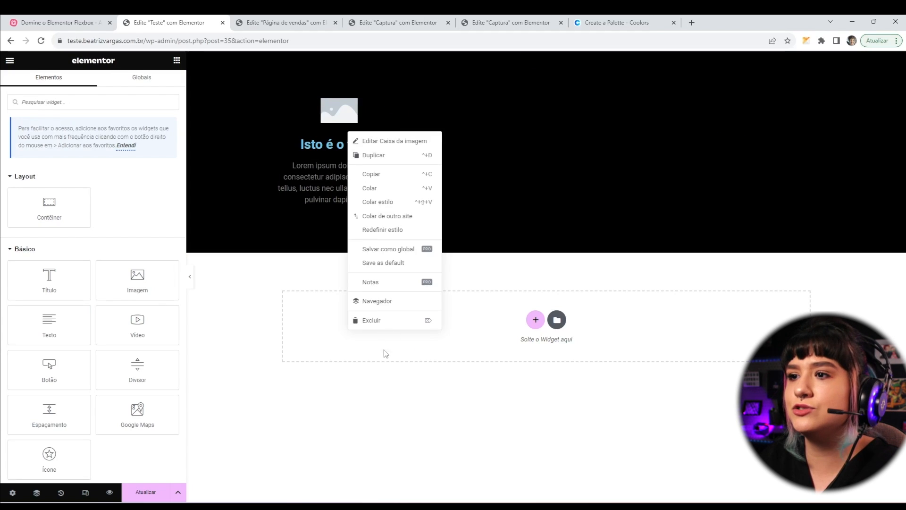
{"action": "left_click", "coordinate": [365, 319]}
Place an image widget in the emptied black container and set its custom width to 50%
{"action": "left_click_drag", "start_coordinate": [137, 283], "coordinate": [327, 153]}
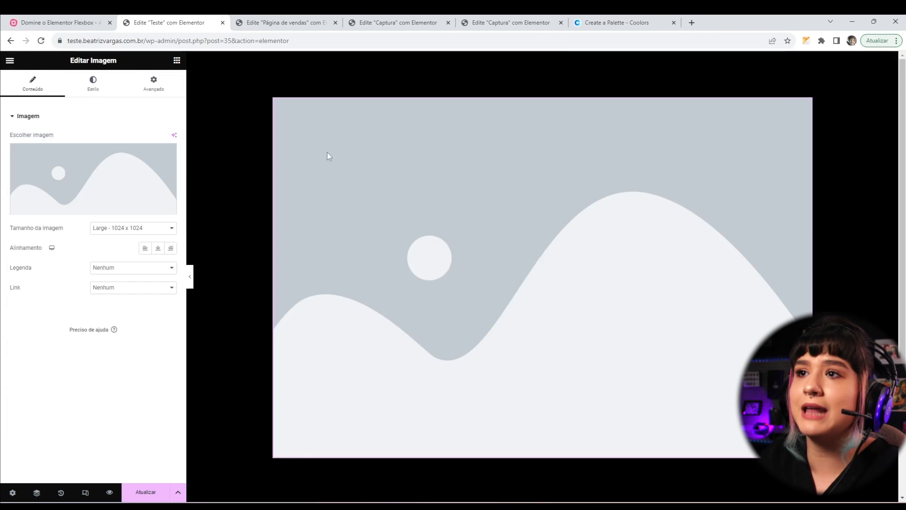
{"action": "left_click", "coordinate": [157, 89]}
{"action": "left_click", "coordinate": [133, 211]}
{"action": "left_click", "coordinate": [113, 245]}
{"action": "left_click", "coordinate": [150, 242]}
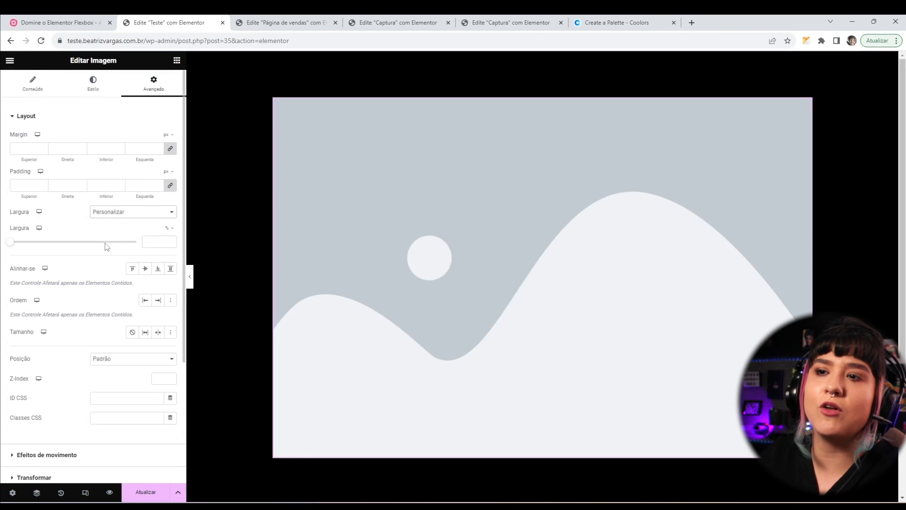
{"action": "type", "text": "50"}
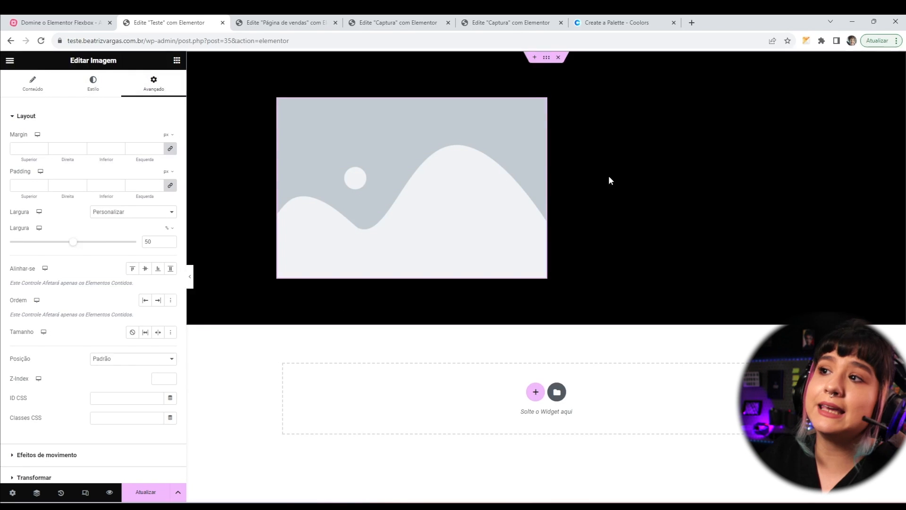
Search the widgets for "caix" and place an image box in the container beside the image
{"action": "left_click", "coordinate": [177, 60]}
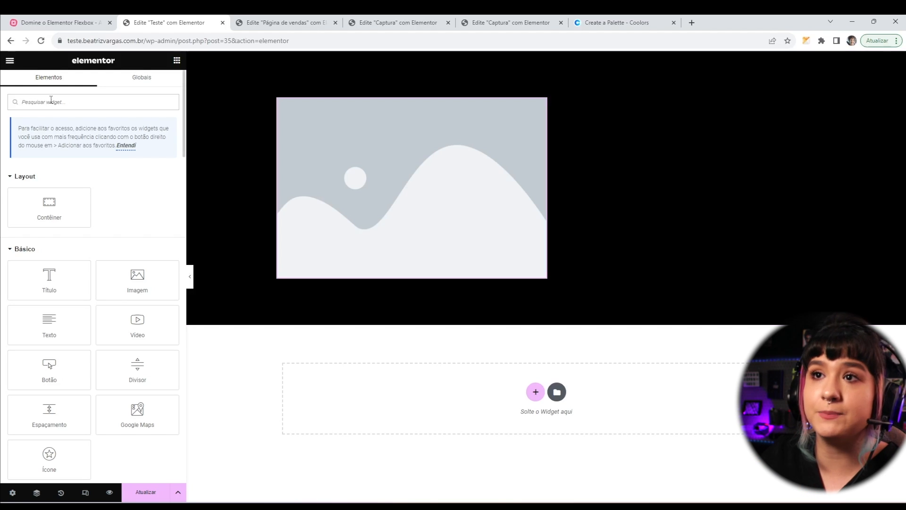
{"action": "type", "text": "caix"}
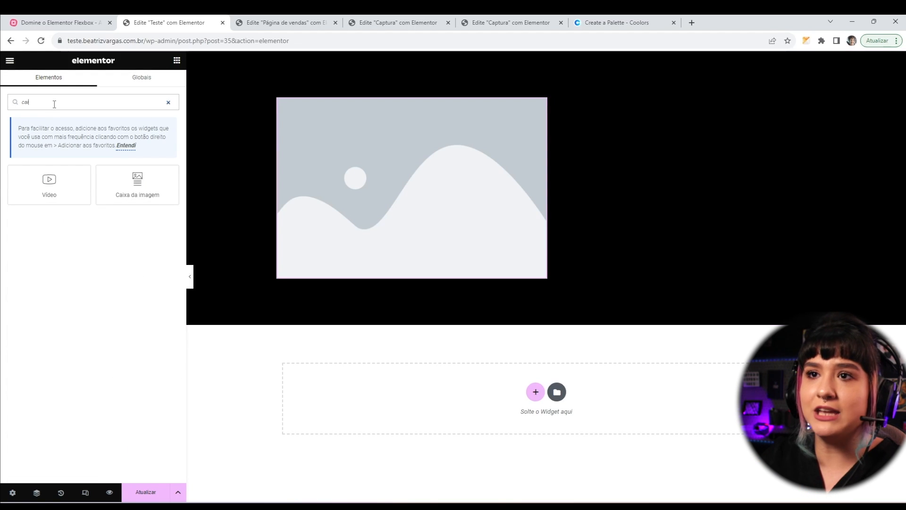
{"action": "left_click_drag", "start_coordinate": [49, 179], "coordinate": [512, 179]}
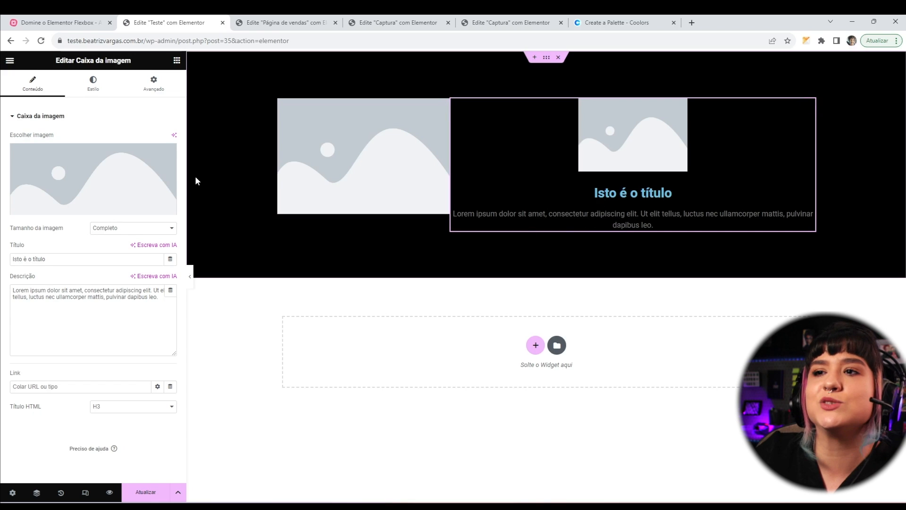
Remove the image box's picture and align its text to the left
{"action": "mouse_move", "coordinate": [167, 154]}
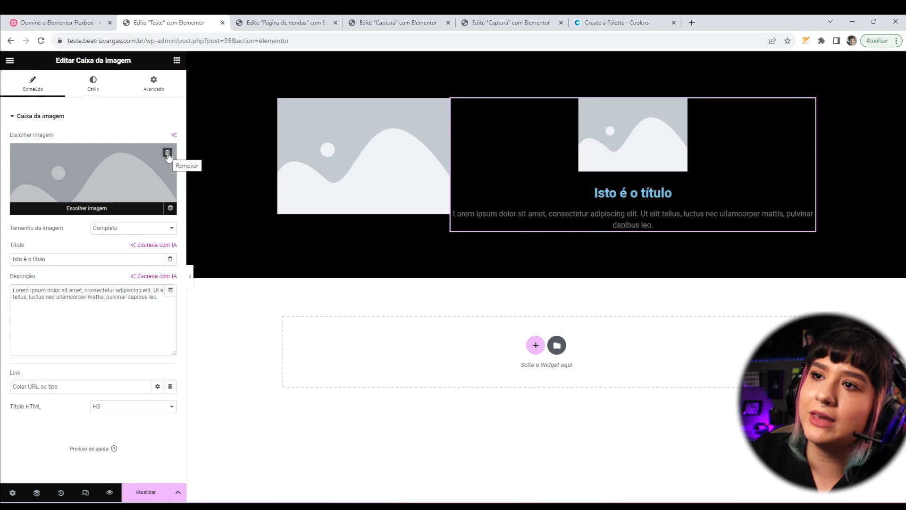
{"action": "left_click", "coordinate": [167, 154]}
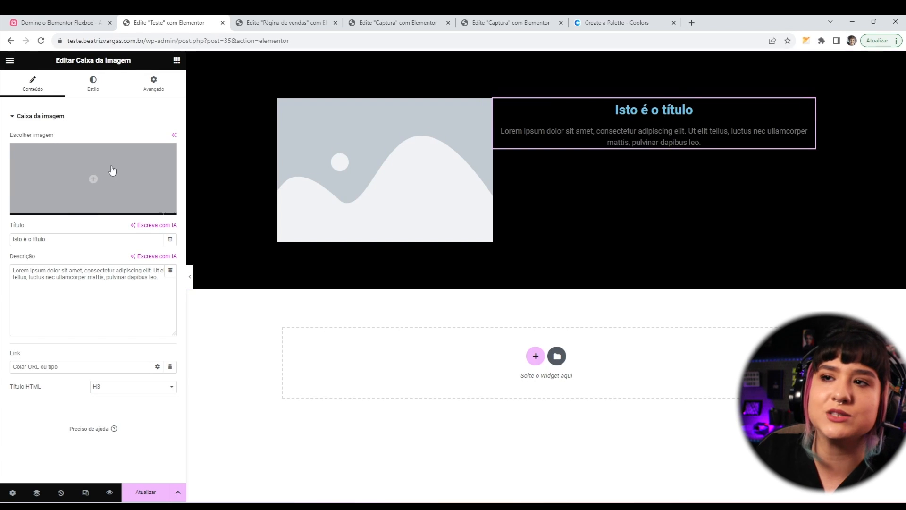
{"action": "left_click", "coordinate": [92, 86]}
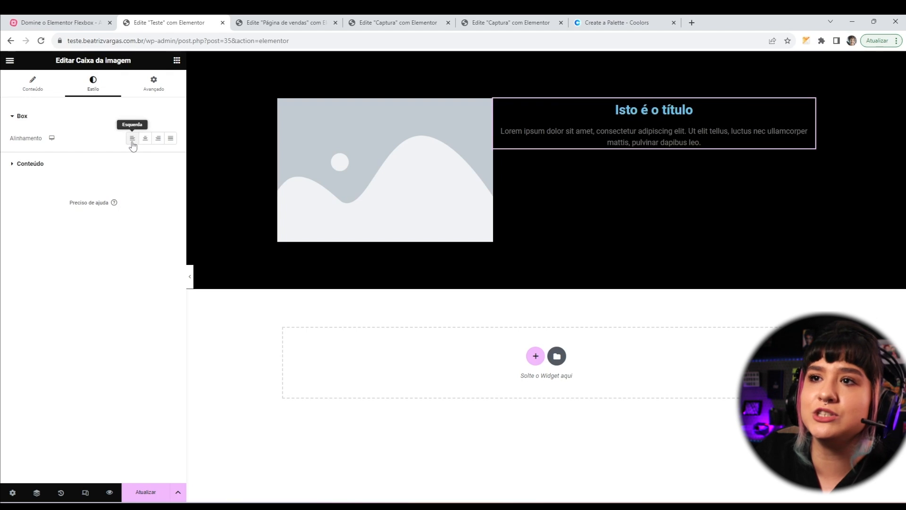
{"action": "left_click", "coordinate": [132, 142]}
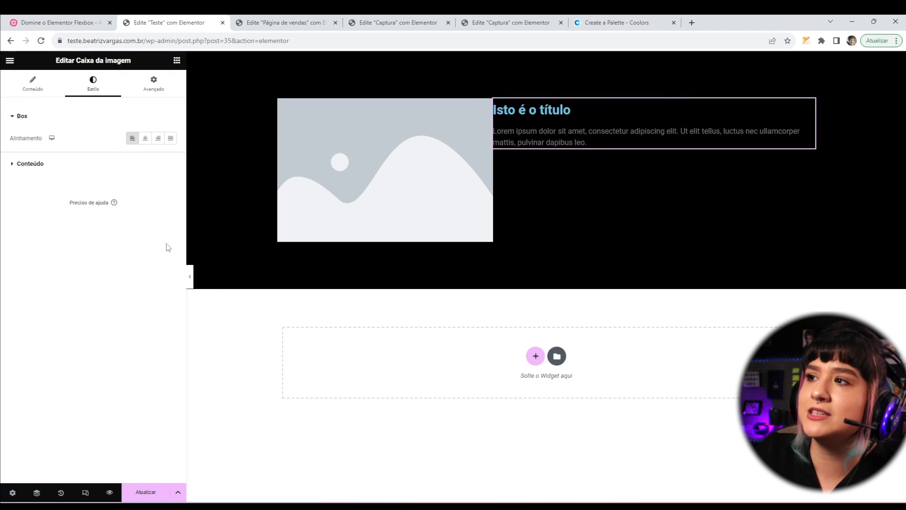
Set the image box's custom width to 50% and its unlinked left padding to 40 px
{"action": "left_click", "coordinate": [163, 93]}
{"action": "left_click", "coordinate": [163, 211]}
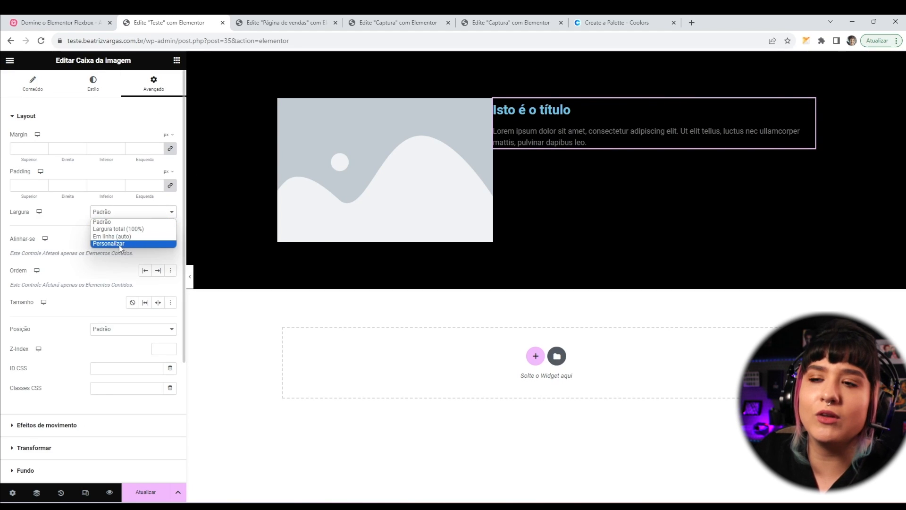
{"action": "left_click", "coordinate": [120, 244]}
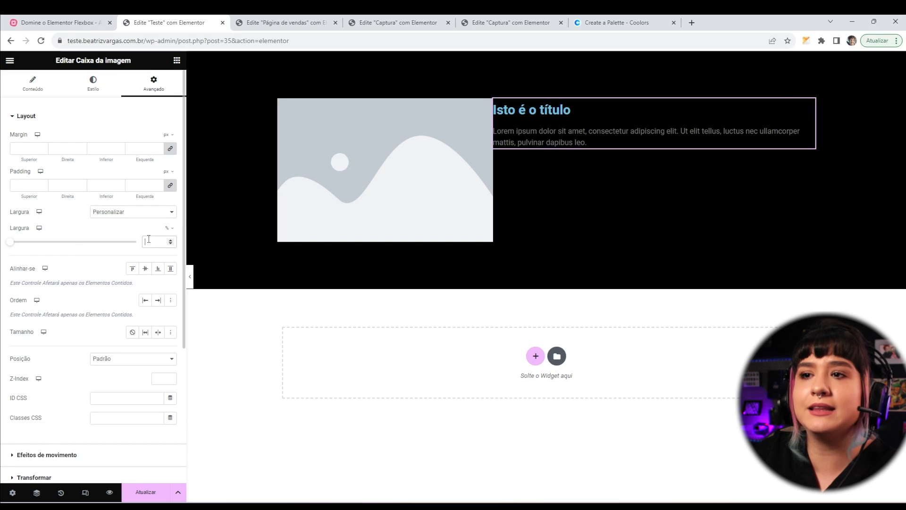
{"action": "type", "text": "50"}
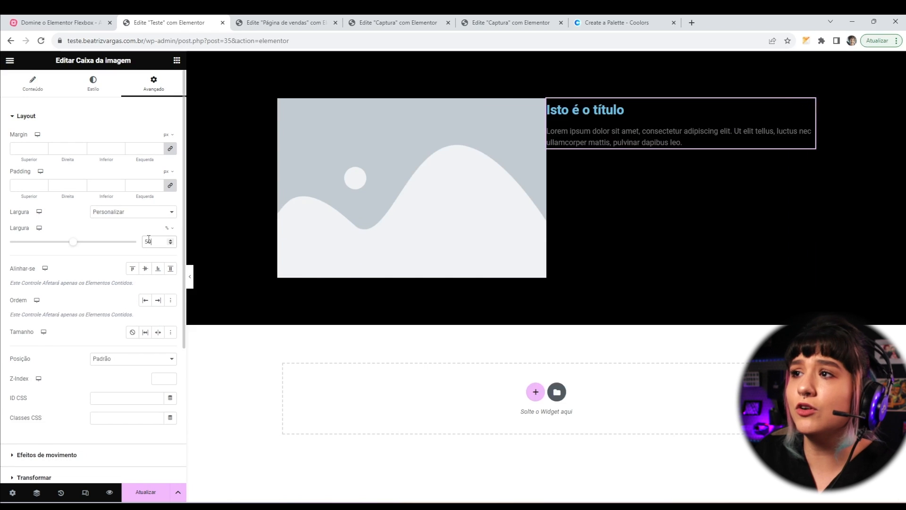
{"action": "left_click", "coordinate": [170, 184]}
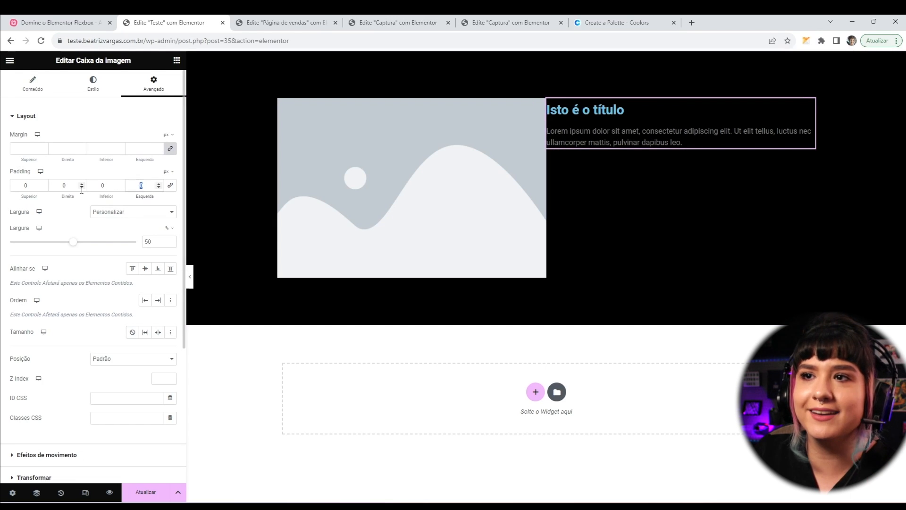
{"action": "type", "text": "40"}
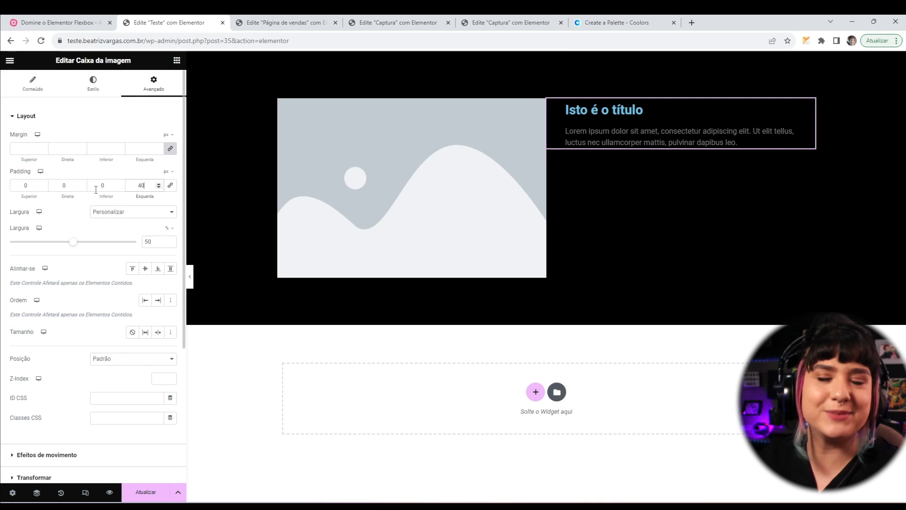
Lengthen the image box's description by repeating its lorem ipsum text four times in total
{"action": "left_click", "coordinate": [33, 83]}
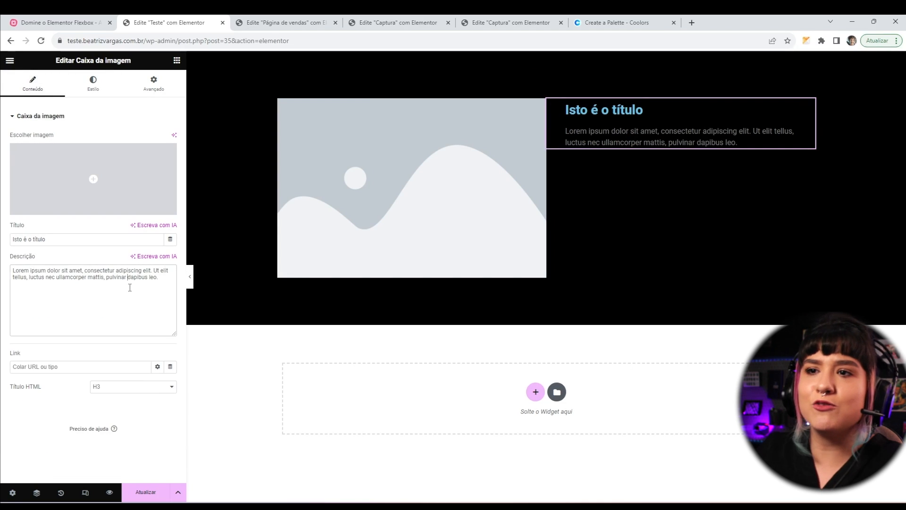
{"action": "triple_click", "coordinate": [129, 287]}
{"action": "key", "text": "ctrl+c"}
{"action": "key", "text": "ctrl+v"}
{"action": "key", "text": "ctrl+v"}
{"action": "key", "text": "ctrl+v"}
{"action": "key", "text": "ctrl+v"}
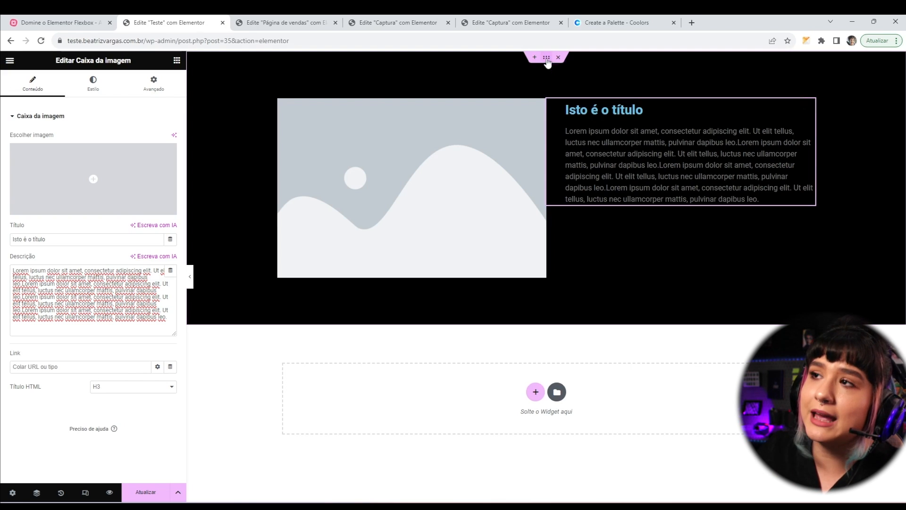
Align the black container's items to the vertical center
{"action": "left_click", "coordinate": [546, 60]}
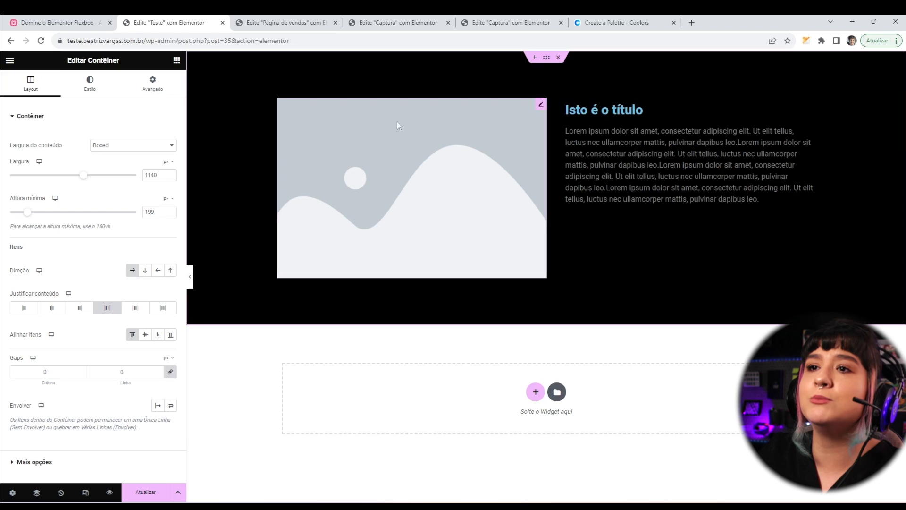
{"action": "left_click", "coordinate": [146, 335]}
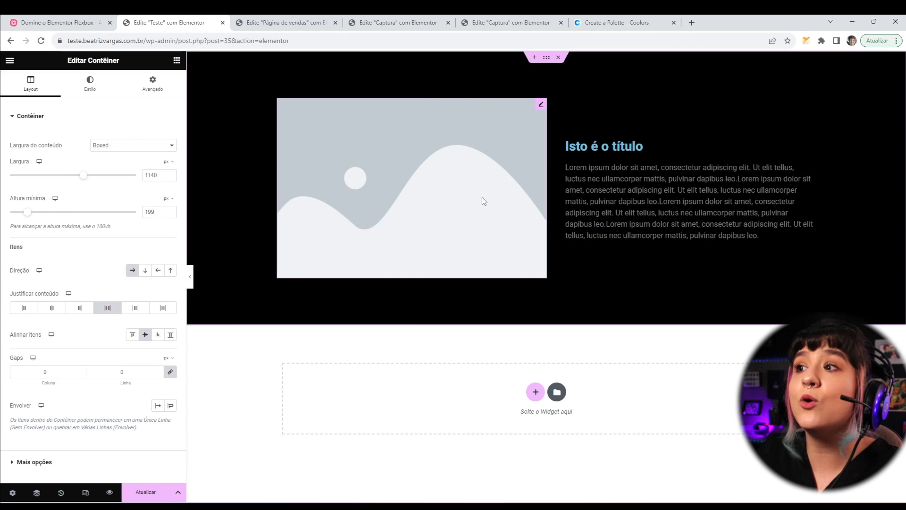
Open the Navigator for the black container and examine the image and image box nested in it
{"action": "right_click", "coordinate": [361, 335]}
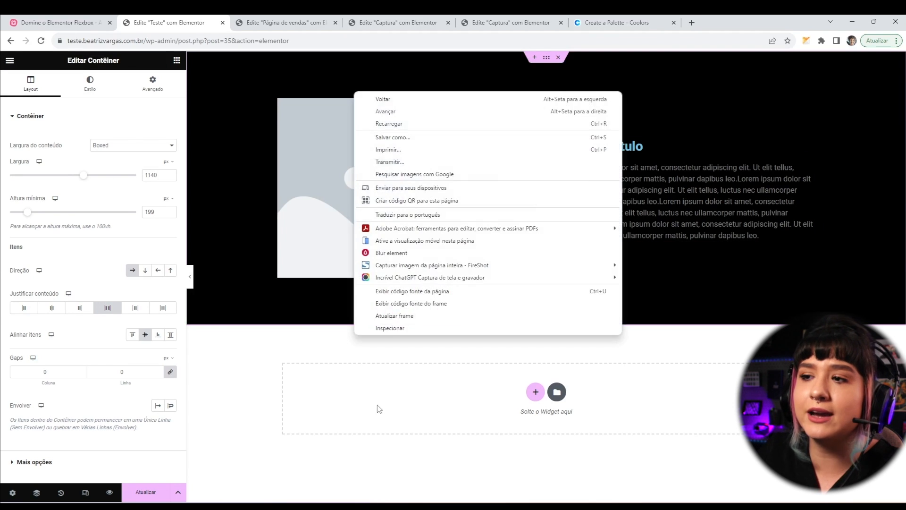
{"action": "right_click", "coordinate": [298, 325]}
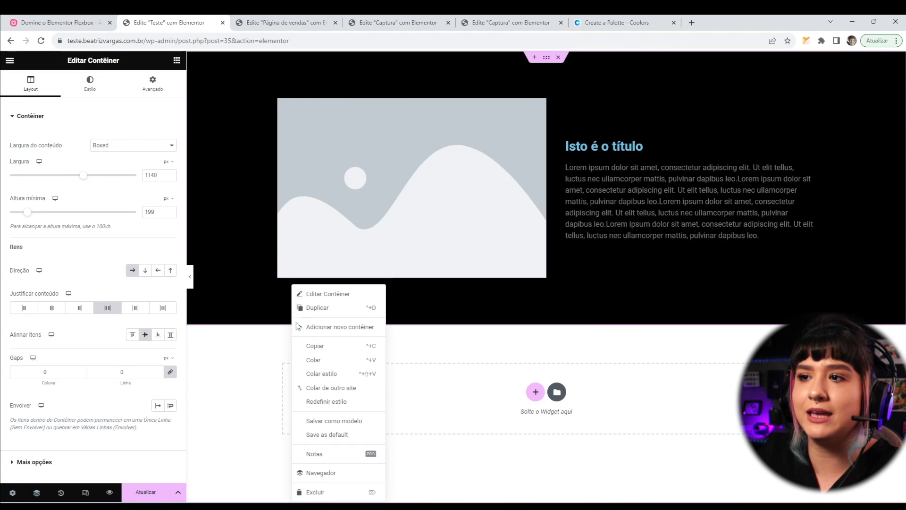
{"action": "left_click", "coordinate": [331, 475]}
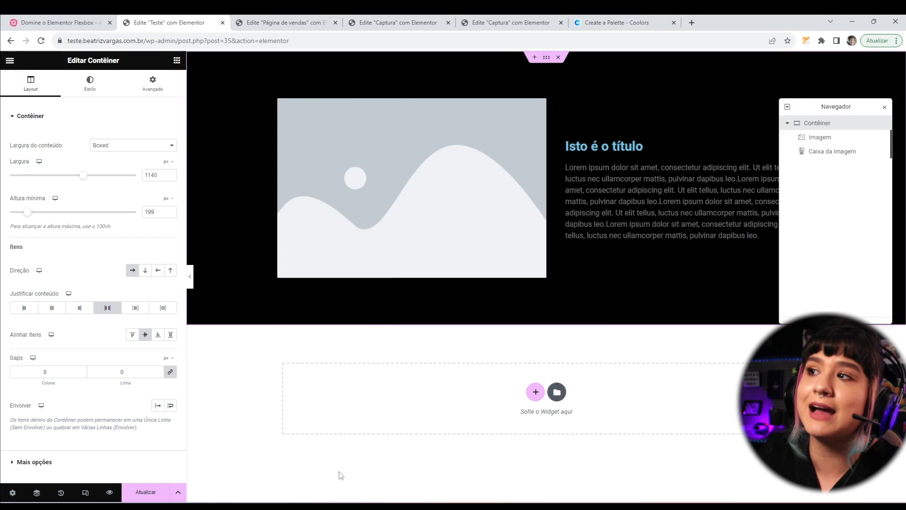
{"action": "left_click", "coordinate": [826, 143]}
{"action": "left_click", "coordinate": [850, 152]}
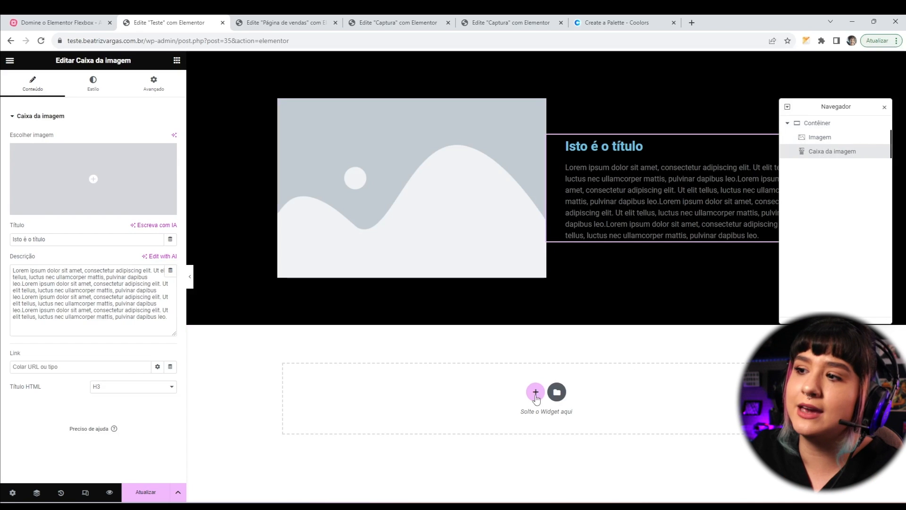
Add a container with two equal columns below the black one and paste a copy of the image into its first column
{"action": "left_click", "coordinate": [535, 392]}
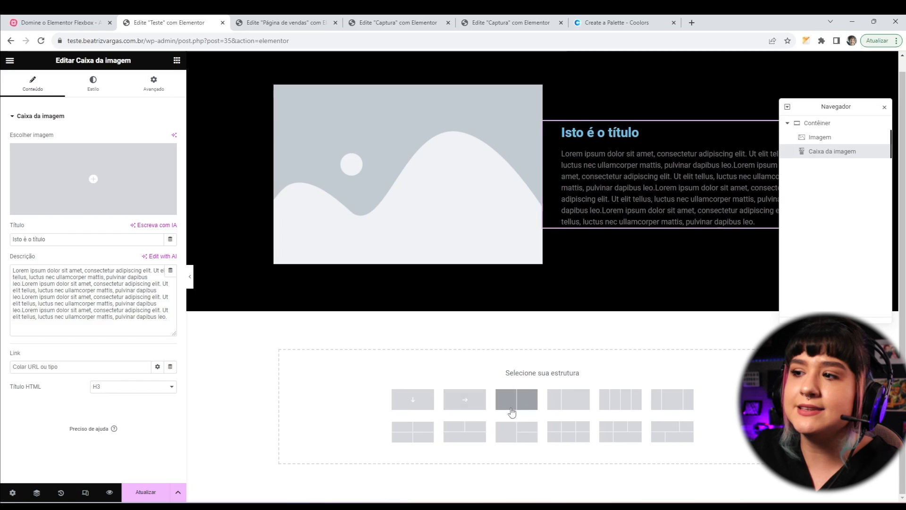
{"action": "left_click", "coordinate": [523, 402]}
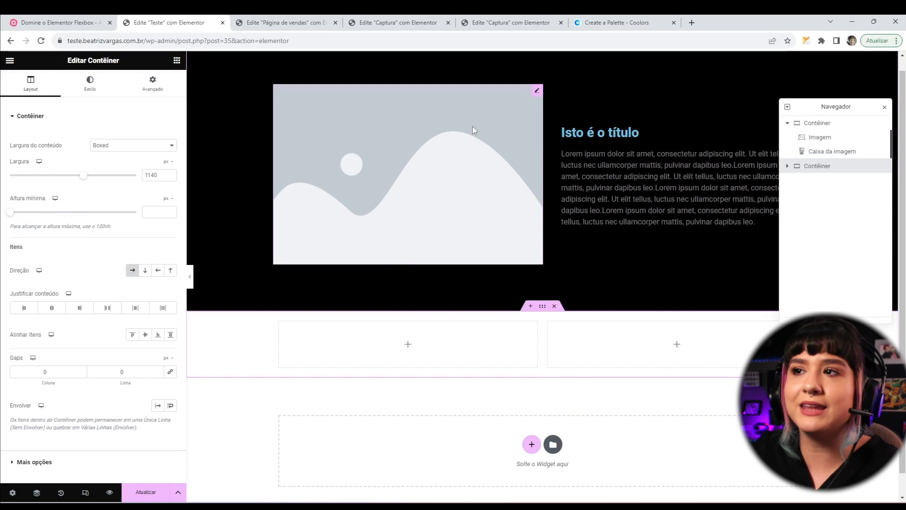
{"action": "right_click", "coordinate": [435, 162]}
{"action": "left_click", "coordinate": [455, 202]}
{"action": "right_click", "coordinate": [369, 341]}
{"action": "left_click", "coordinate": [399, 360]}
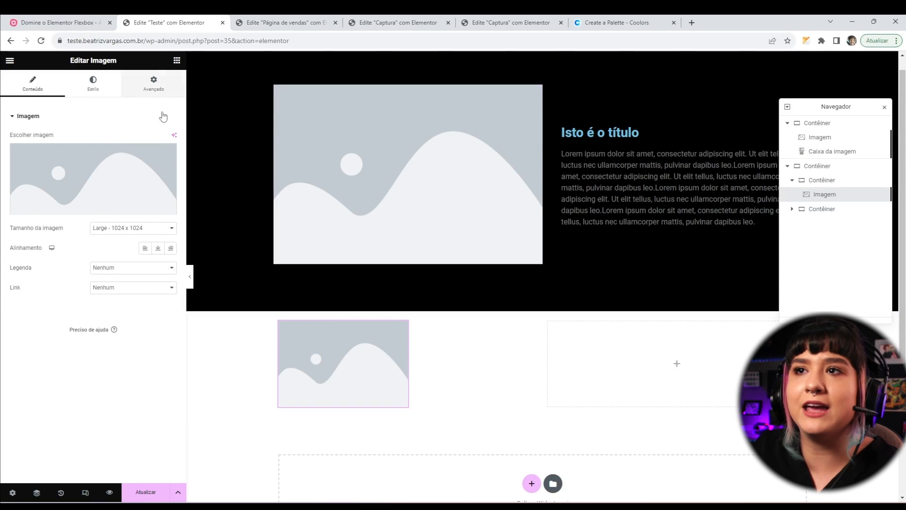
Set the copied image's width to full width (100%)
{"action": "left_click", "coordinate": [153, 84]}
{"action": "left_click", "coordinate": [136, 212]}
{"action": "left_click", "coordinate": [138, 237]}
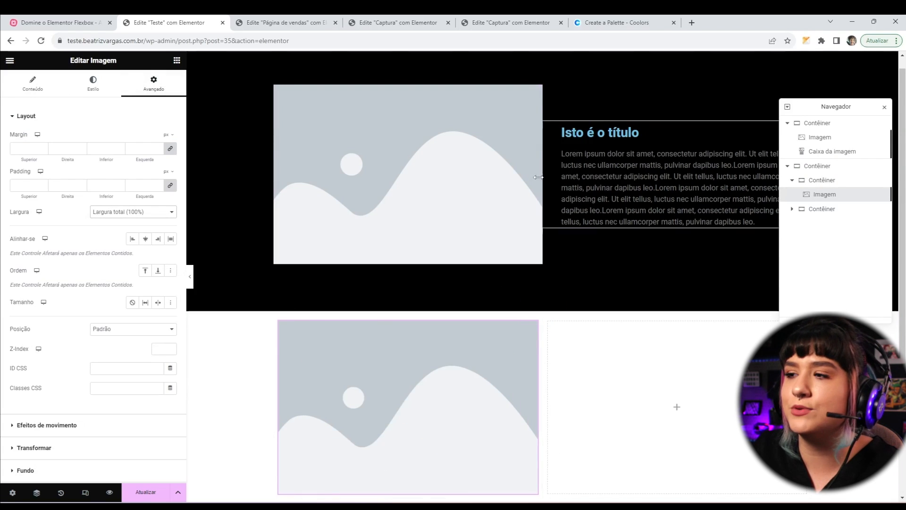
Paste a copy of the image box into the second column and set its width to full width (100%)
{"action": "right_click", "coordinate": [565, 132]}
{"action": "left_click", "coordinate": [575, 172]}
{"action": "right_click", "coordinate": [613, 401]}
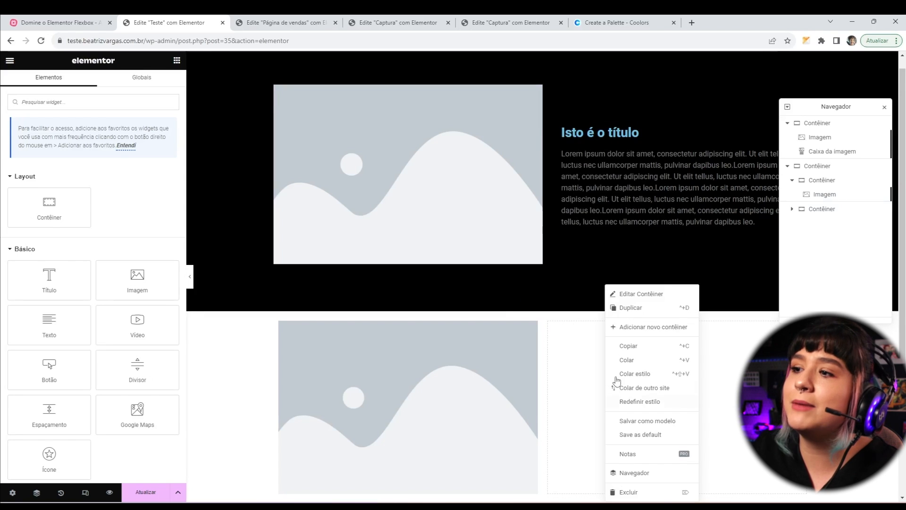
{"action": "left_click", "coordinate": [624, 356]}
{"action": "left_click", "coordinate": [153, 84]}
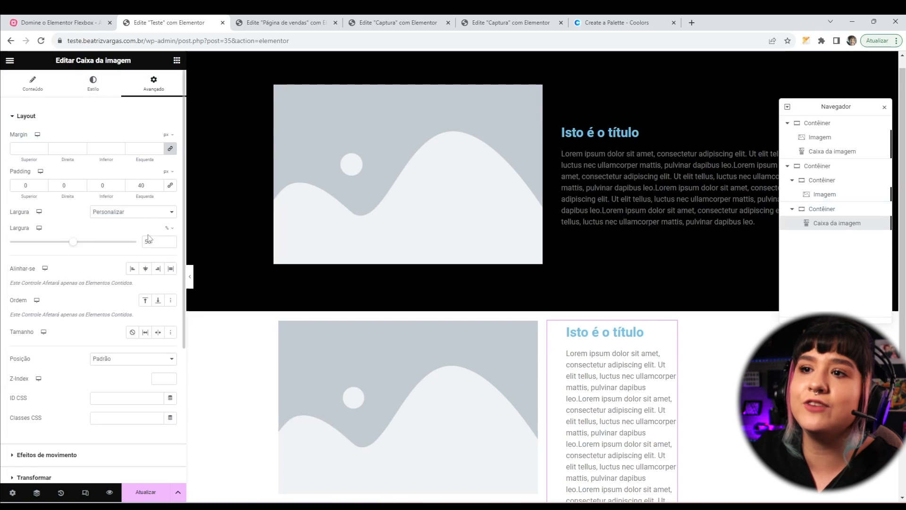
{"action": "left_click", "coordinate": [135, 212]}
{"action": "left_click", "coordinate": [137, 230]}
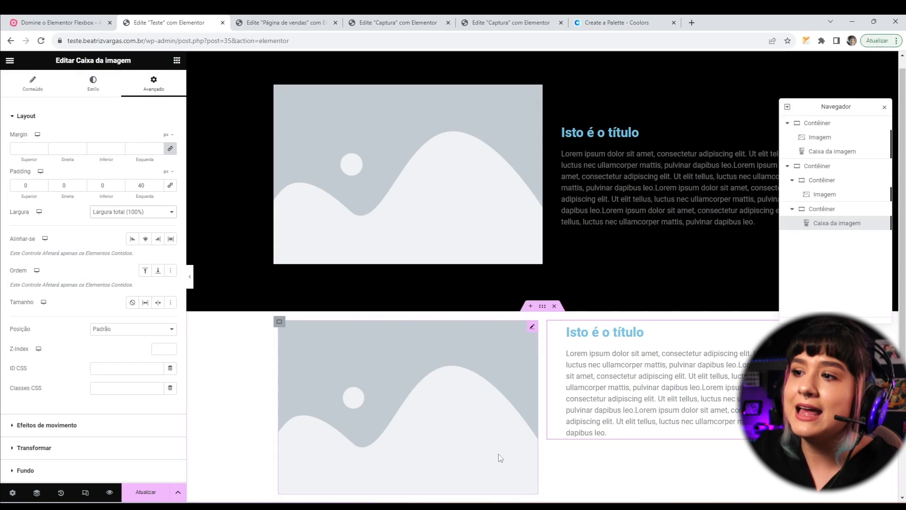
Compare the element structure of the black container with that of the nested two-column container in the Navigator
{"action": "scroll", "coordinate": [597, 365], "scroll_direction": "down", "scroll_amount": 3}
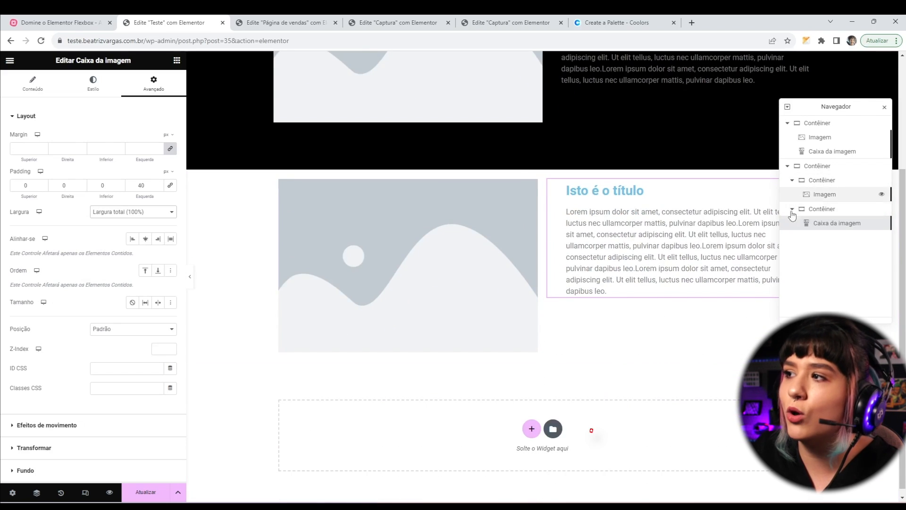
{"action": "scroll", "coordinate": [546, 132], "scroll_direction": "up", "scroll_amount": 3}
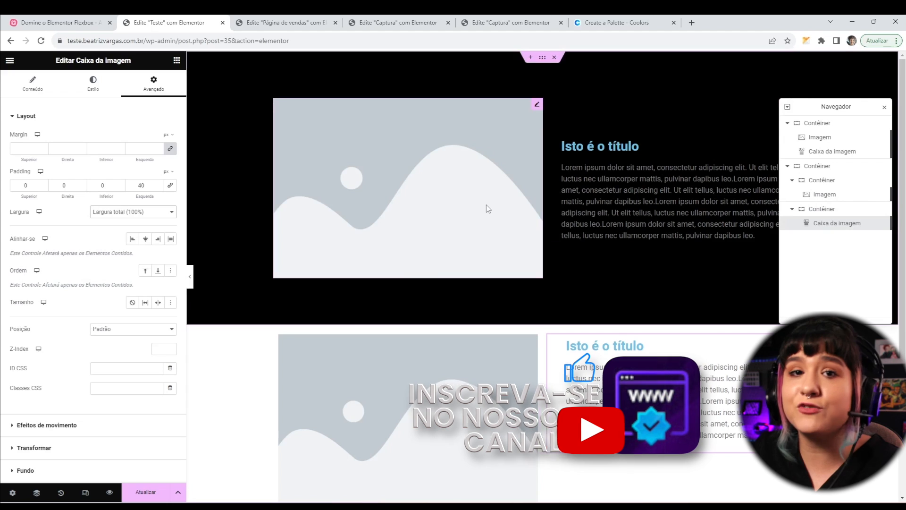
{"action": "left_click", "coordinate": [836, 124]}
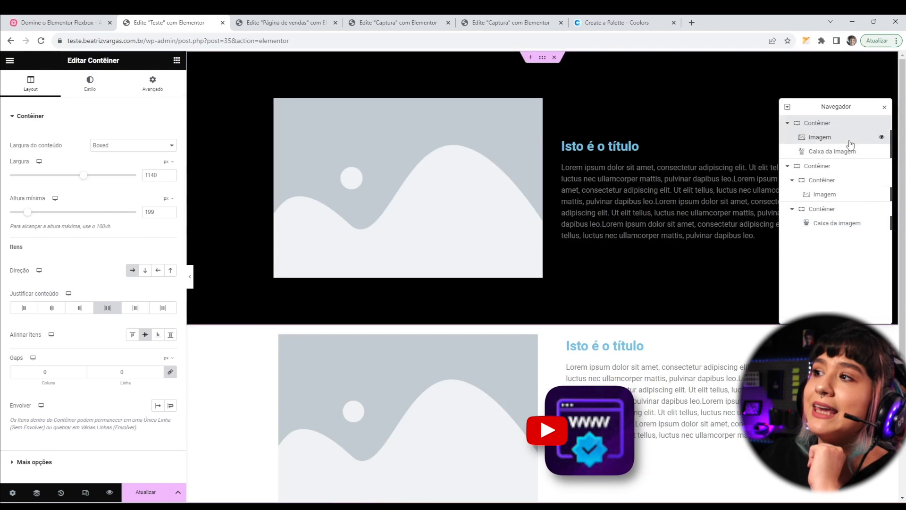
{"action": "left_click", "coordinate": [833, 151]}
{"action": "left_click", "coordinate": [826, 137]}
{"action": "left_click", "coordinate": [840, 124]}
{"action": "left_click", "coordinate": [840, 151]}
{"action": "left_click", "coordinate": [831, 125]}
{"action": "left_click", "coordinate": [828, 138]}
{"action": "left_click", "coordinate": [837, 154]}
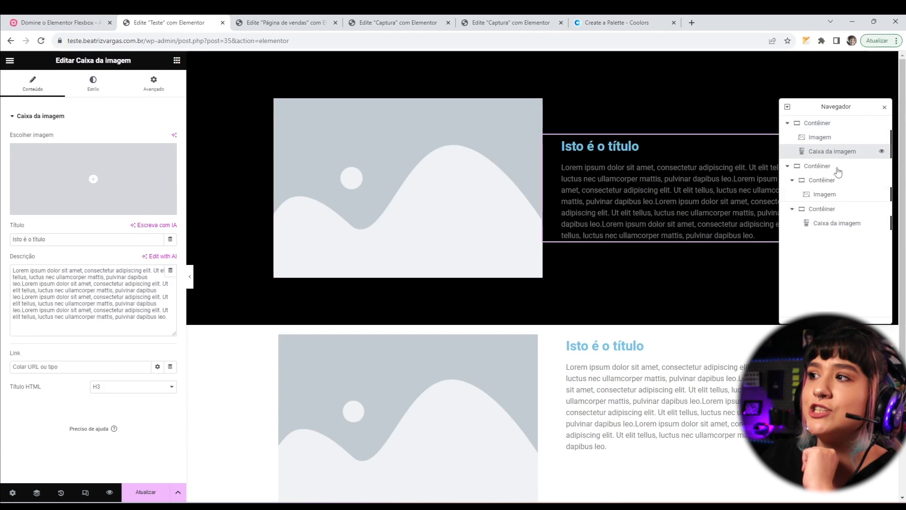
{"action": "left_click", "coordinate": [821, 166]}
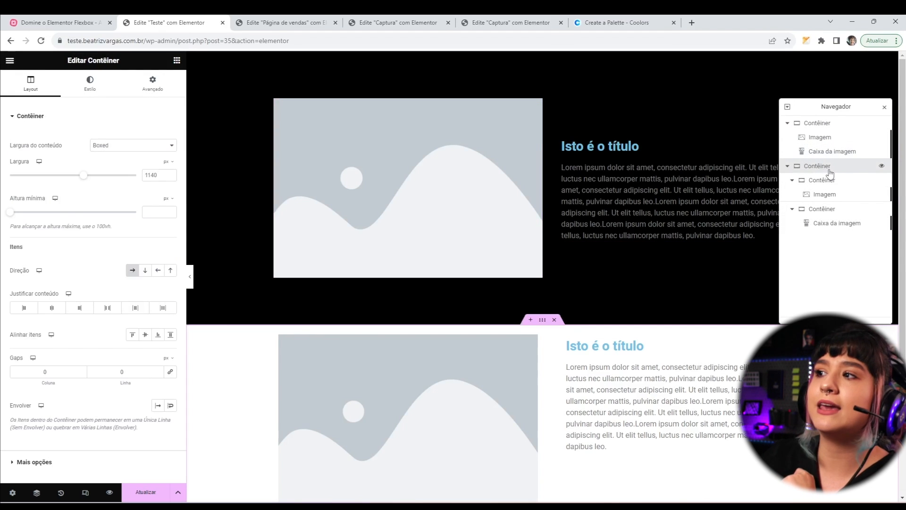
{"action": "left_click", "coordinate": [823, 180]}
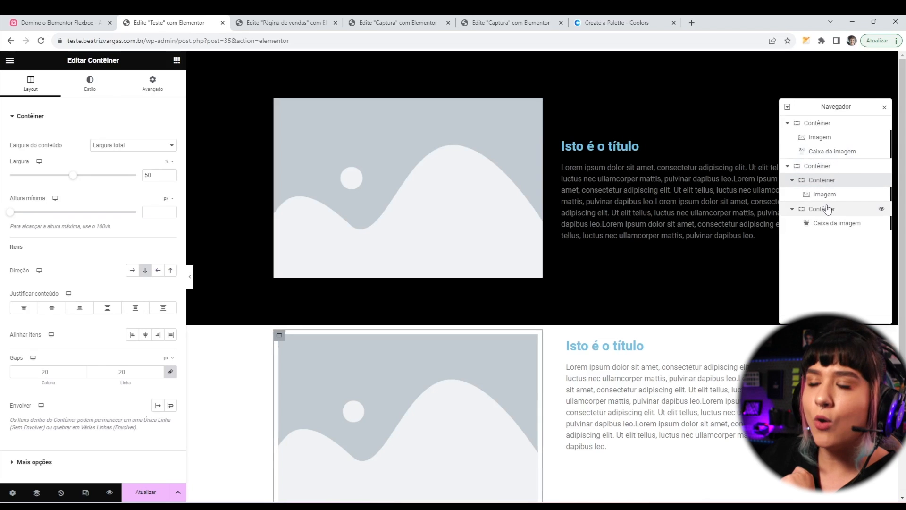
{"action": "left_click", "coordinate": [830, 195]}
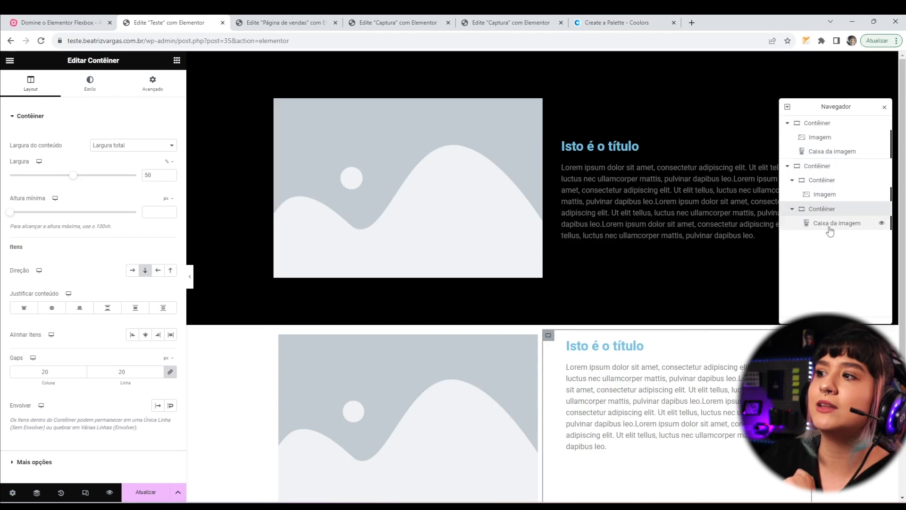
{"action": "left_click", "coordinate": [830, 225]}
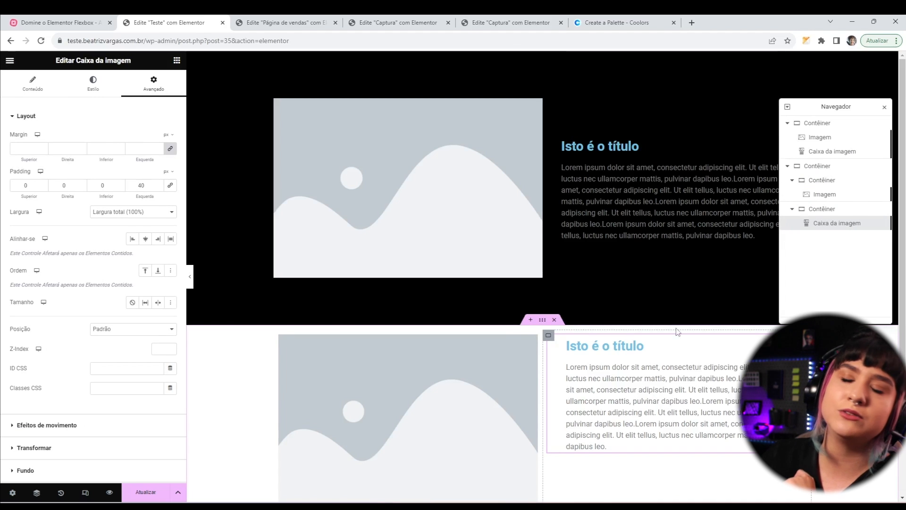
Delete the two-column container below the black one
{"action": "right_click", "coordinate": [810, 173]}
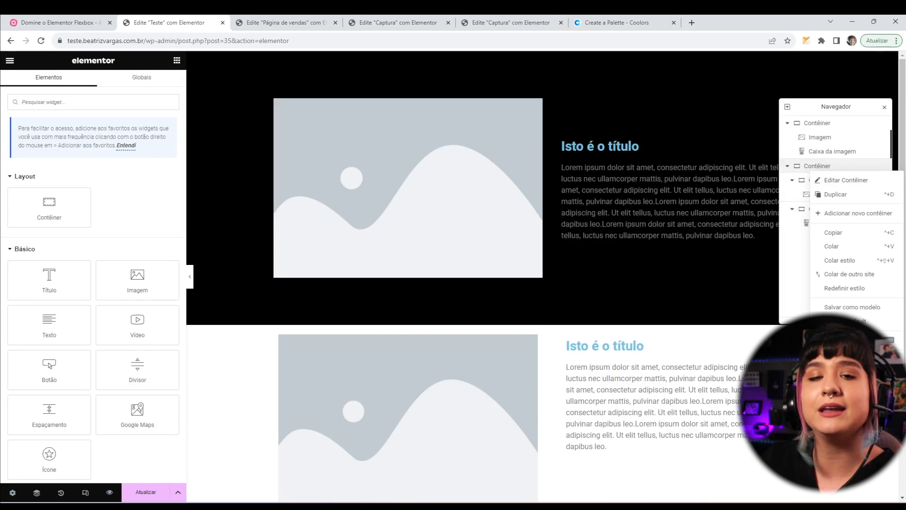
{"action": "left_click", "coordinate": [833, 359]}
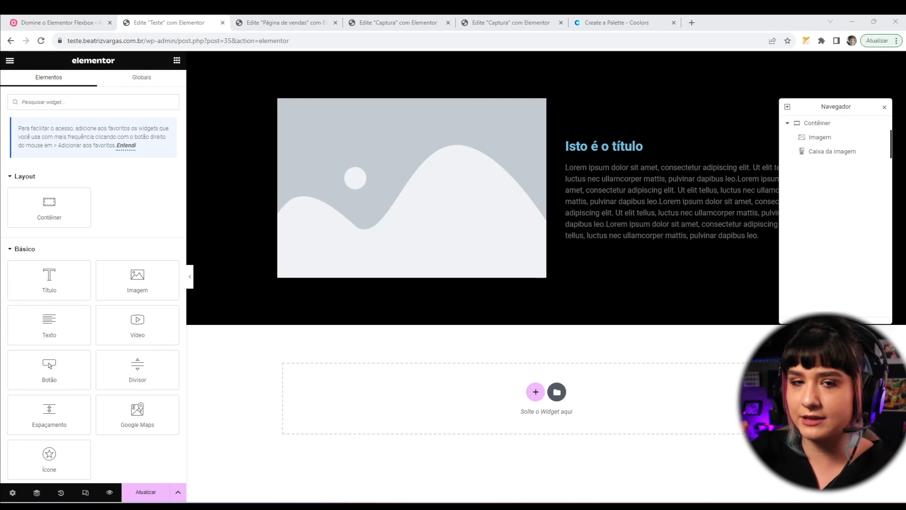
Switch to the MindMeister map and review the list of example sections, including section 03
{"action": "left_click", "coordinate": [56, 22]}
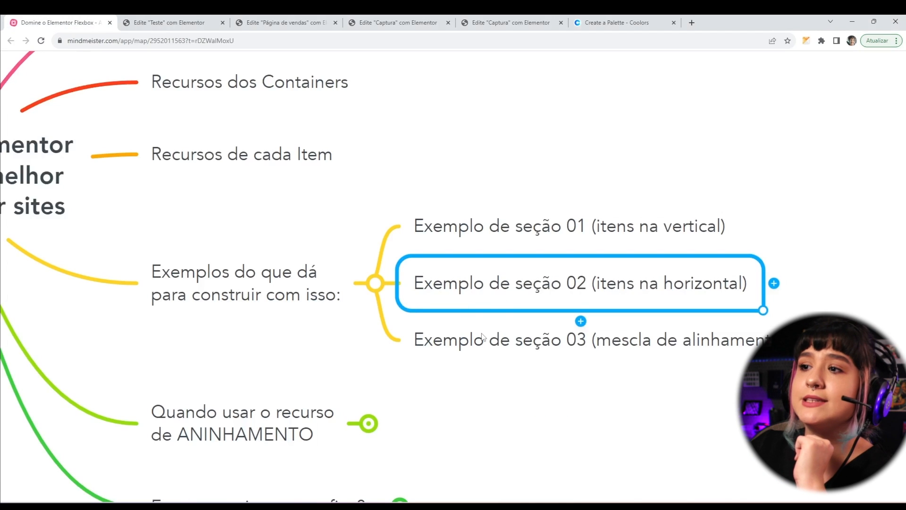
{"action": "left_click", "coordinate": [619, 333]}
{"action": "left_click", "coordinate": [660, 398]}
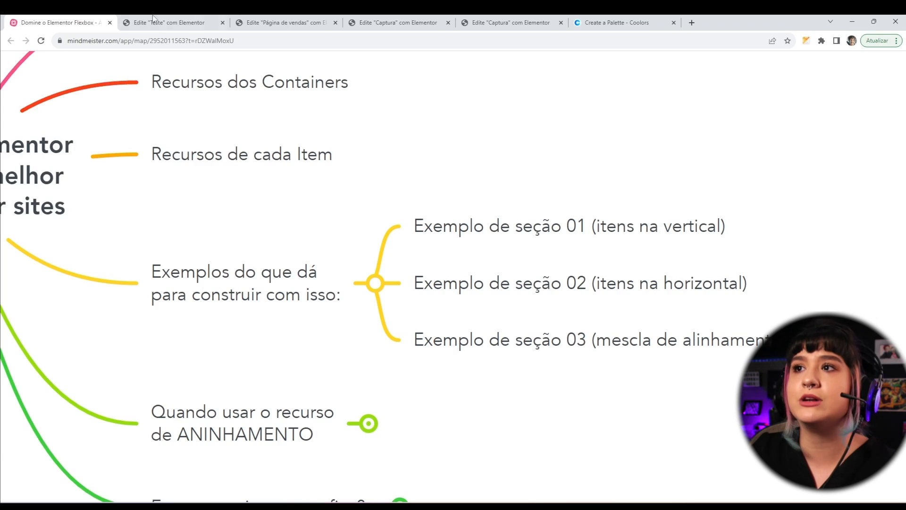
Examine the section layouts on the finished "Captura" and "Página de vendas" pages, down to the testimonial cards
{"action": "left_click", "coordinate": [288, 23]}
{"action": "left_click", "coordinate": [399, 24]}
{"action": "scroll", "coordinate": [380, 295], "scroll_direction": "down", "scroll_amount": 8}
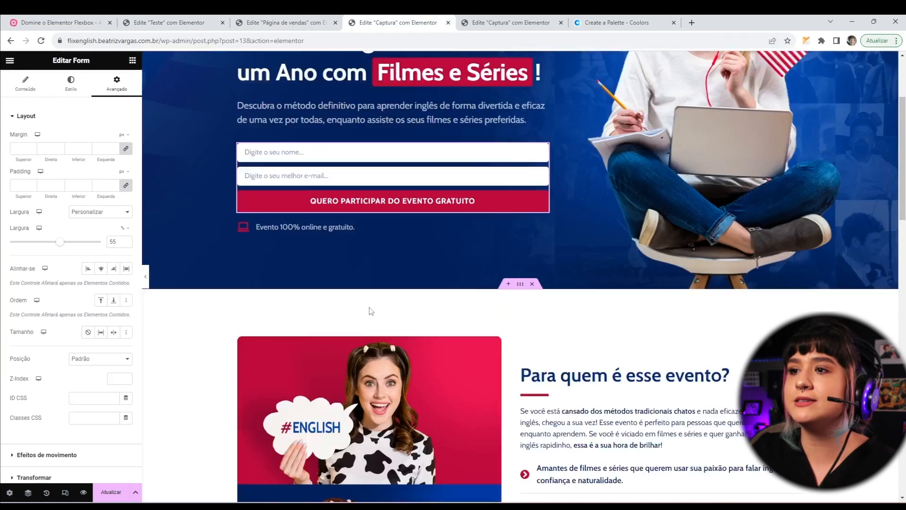
{"action": "left_click", "coordinate": [283, 23]}
{"action": "scroll", "coordinate": [386, 364], "scroll_direction": "down", "scroll_amount": 8}
{"action": "scroll", "coordinate": [558, 175], "scroll_direction": "up", "scroll_amount": 1}
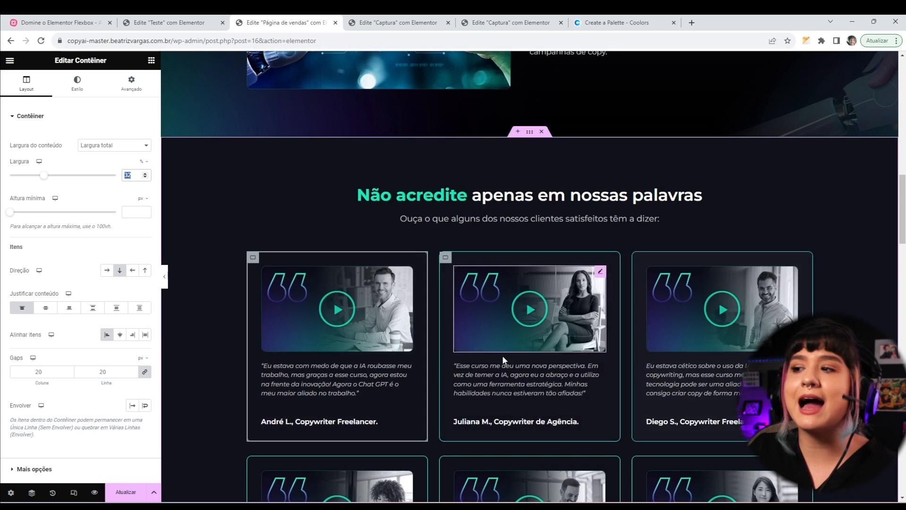
{"action": "scroll", "coordinate": [526, 349], "scroll_direction": "down", "scroll_amount": 3}
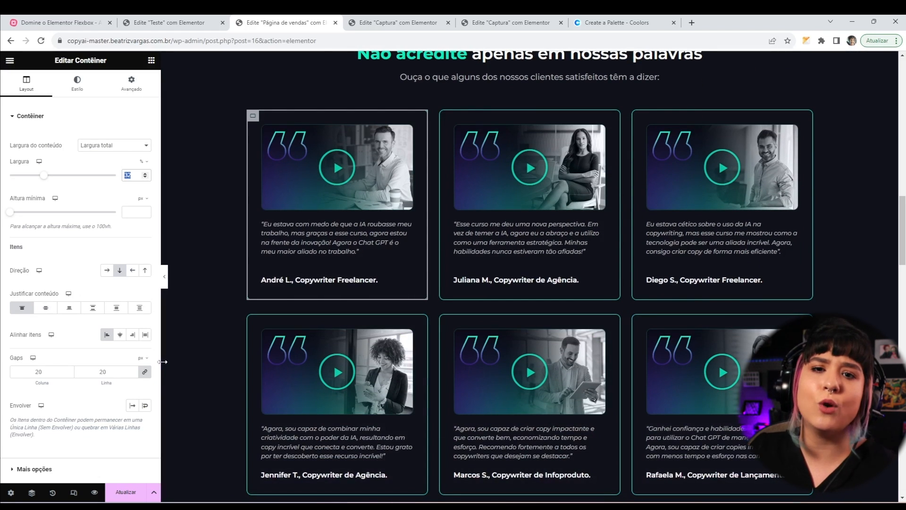
Return to the "Teste" page, delete the image and image box from the black container, and close the Navigator
{"action": "left_click", "coordinate": [168, 28]}
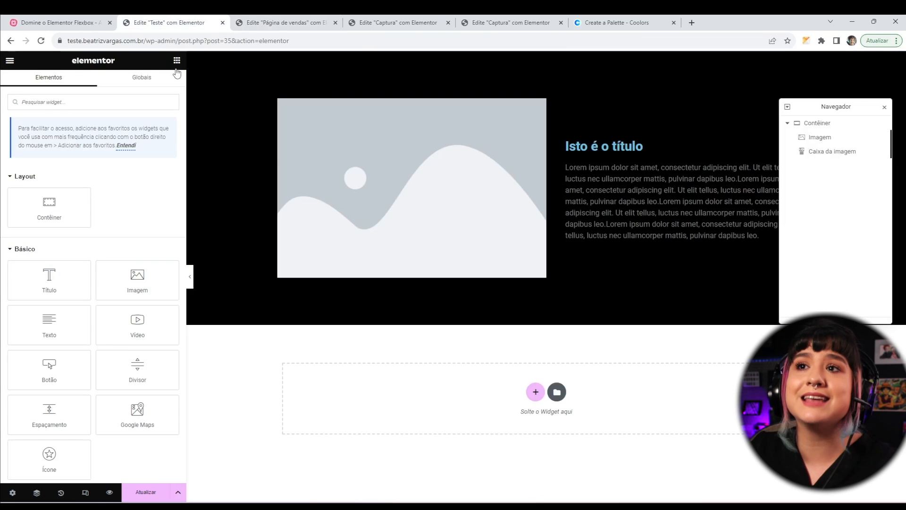
{"action": "right_click", "coordinate": [496, 166]}
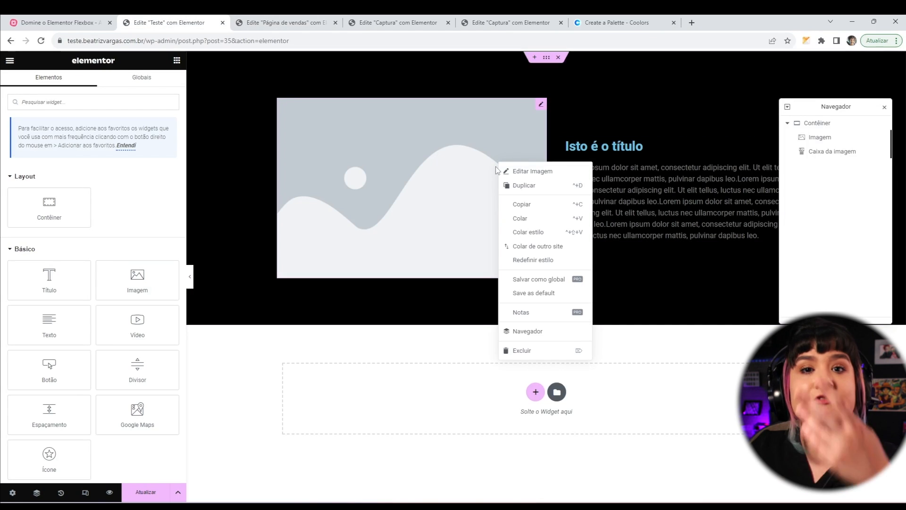
{"action": "left_click", "coordinate": [518, 350]}
{"action": "right_click", "coordinate": [433, 185]}
{"action": "left_click", "coordinate": [448, 381]}
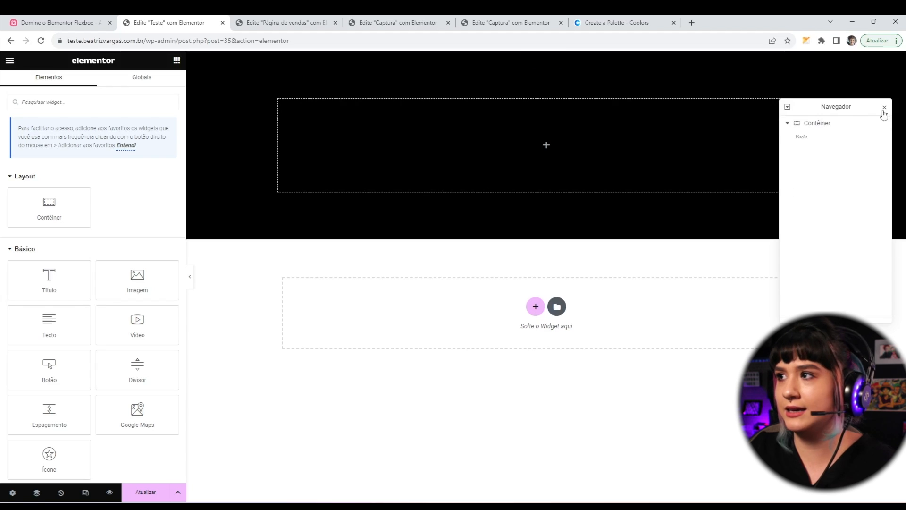
{"action": "left_click", "coordinate": [885, 107]}
Add a heading widget to the black container and set its width to full width (100%)
{"action": "left_click_drag", "start_coordinate": [49, 281], "coordinate": [400, 155]}
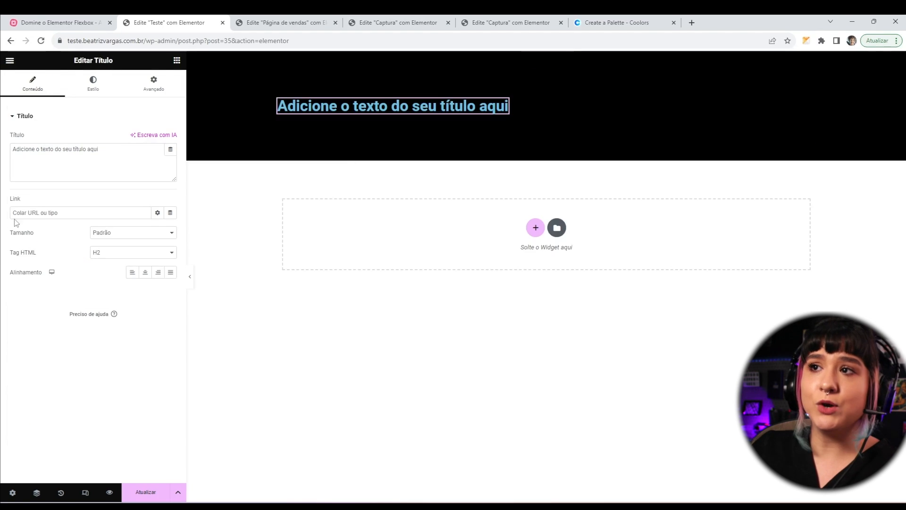
{"action": "left_click", "coordinate": [161, 90]}
{"action": "left_click", "coordinate": [137, 212]}
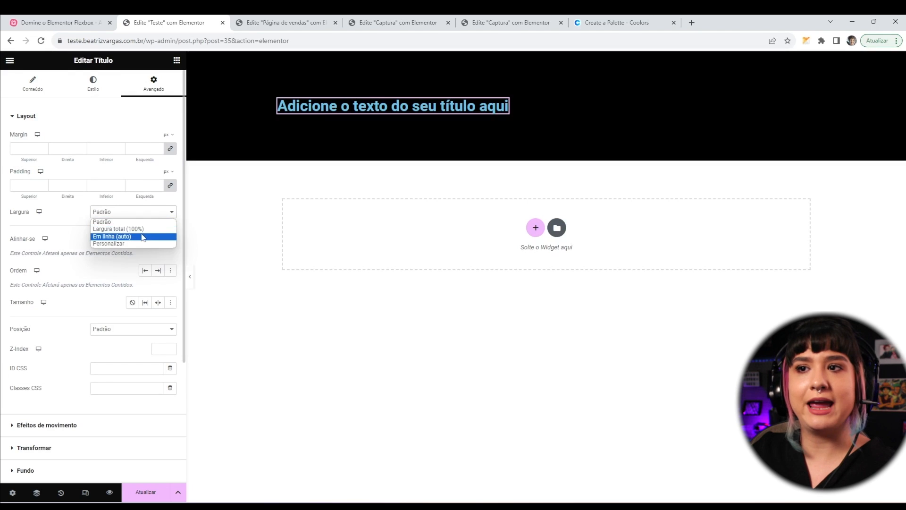
{"action": "left_click", "coordinate": [141, 229]}
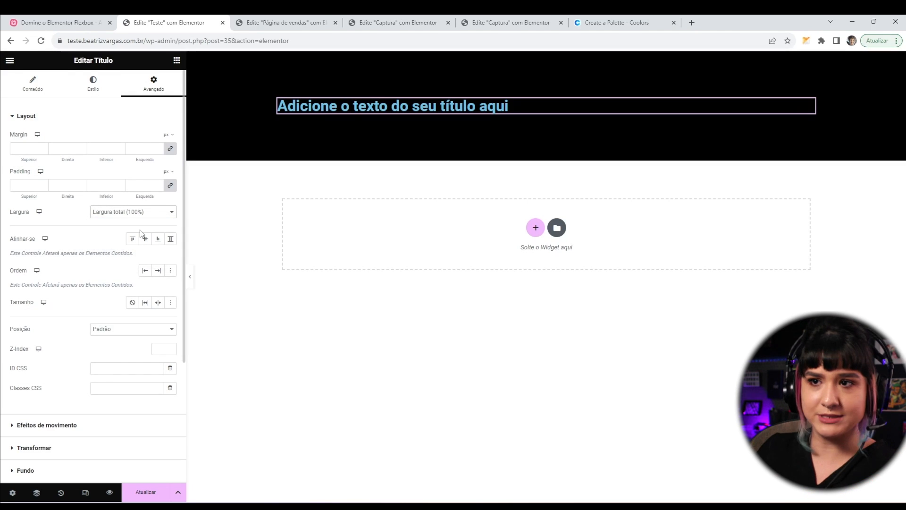
Align the heading's text to the center
{"action": "left_click", "coordinate": [107, 88]}
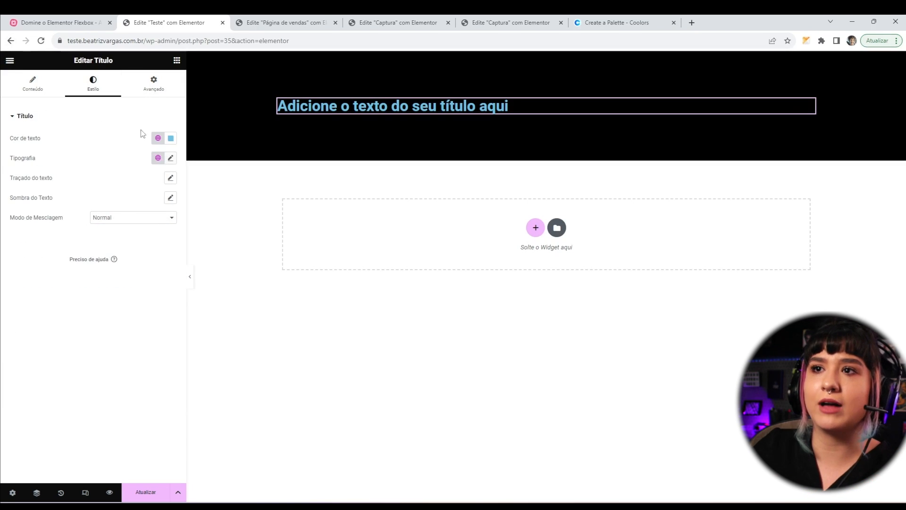
{"action": "left_click", "coordinate": [158, 90]}
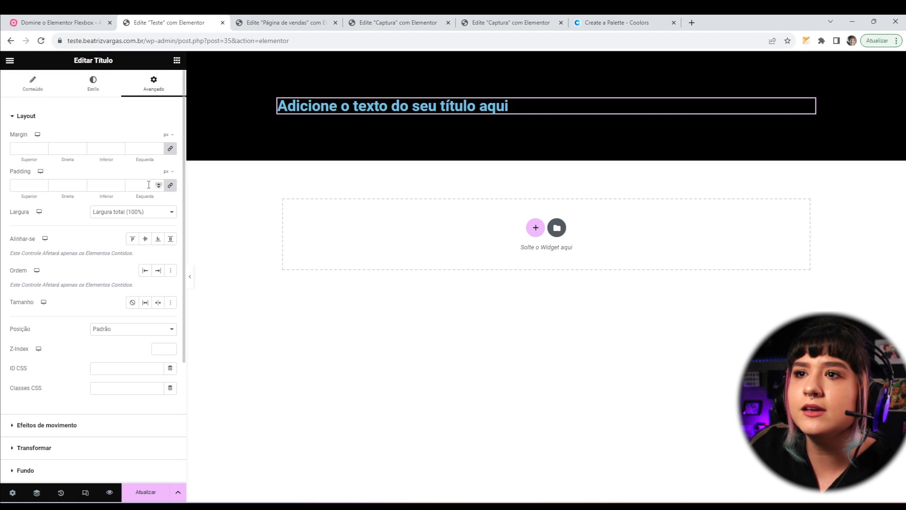
{"action": "left_click", "coordinate": [95, 87]}
{"action": "left_click", "coordinate": [37, 84]}
{"action": "left_click", "coordinate": [145, 272]}
{"action": "left_click", "coordinate": [154, 84]}
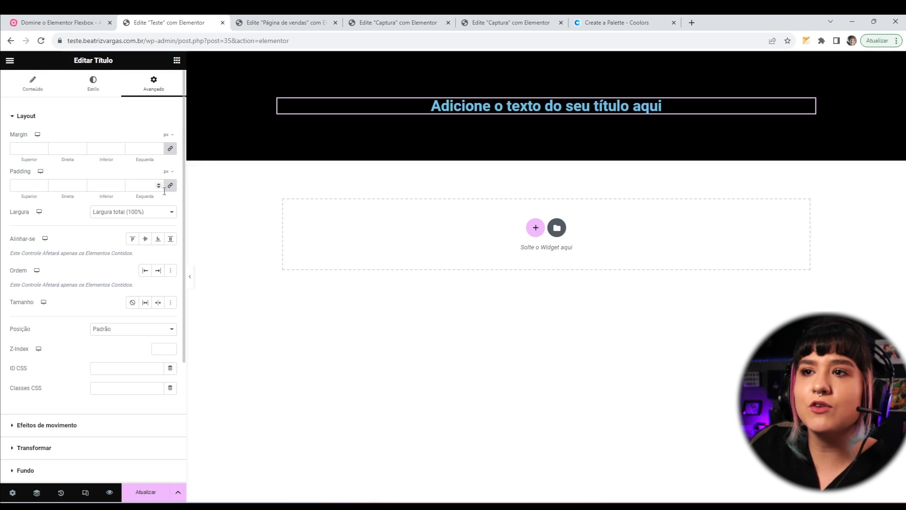
Unlink the heading's padding values and set its bottom padding to 20 px
{"action": "left_click", "coordinate": [170, 185]}
{"action": "left_click", "coordinate": [104, 185]}
{"action": "type", "text": "20"}
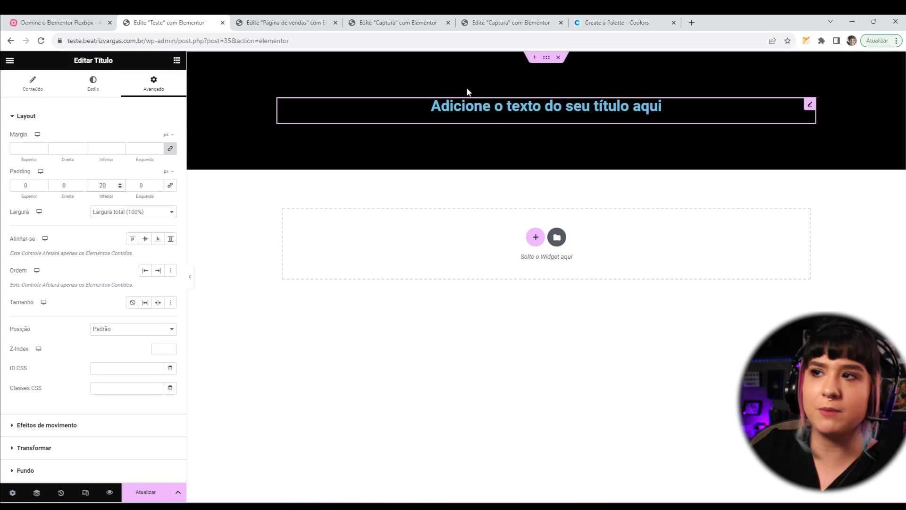
Add a text widget (Texto) to the black container after the heading, and set the container's items to wrap (Envolver)
{"action": "left_click", "coordinate": [177, 60]}
{"action": "left_click_drag", "start_coordinate": [53, 314], "coordinate": [775, 104]}
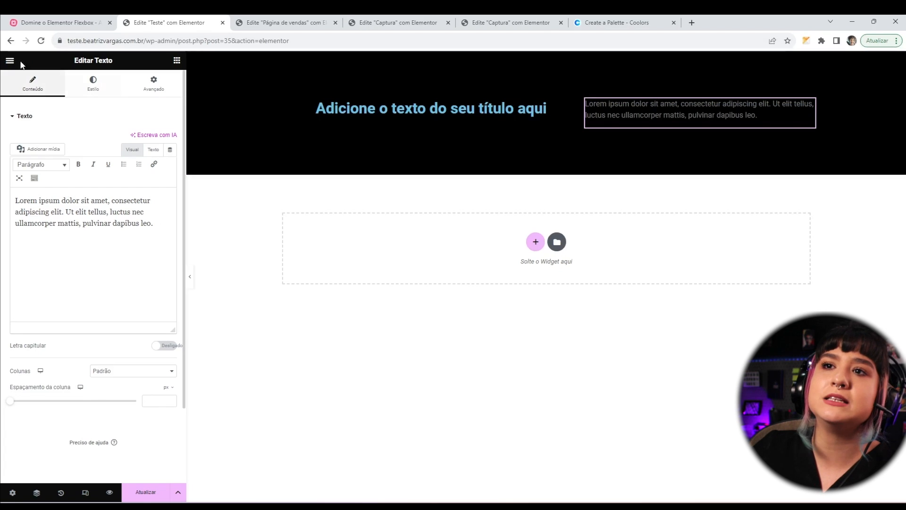
{"action": "left_click", "coordinate": [547, 59]}
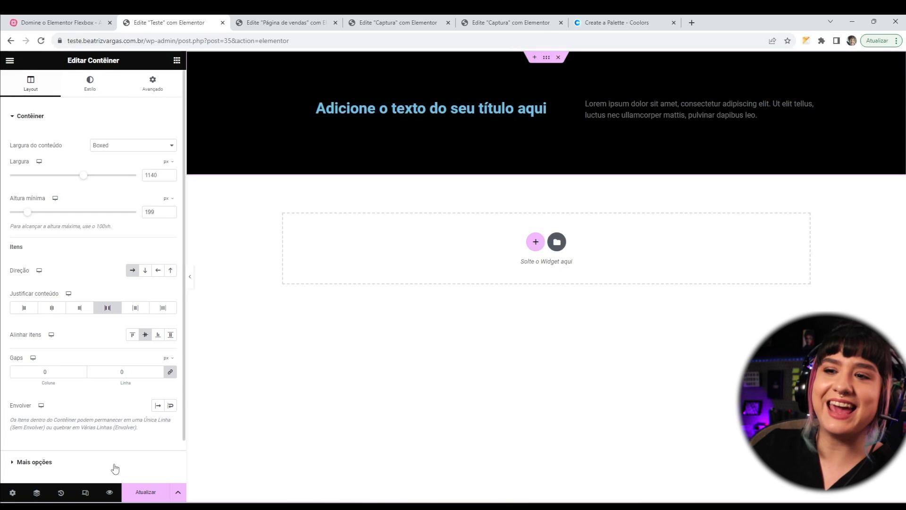
{"action": "left_click", "coordinate": [170, 408]}
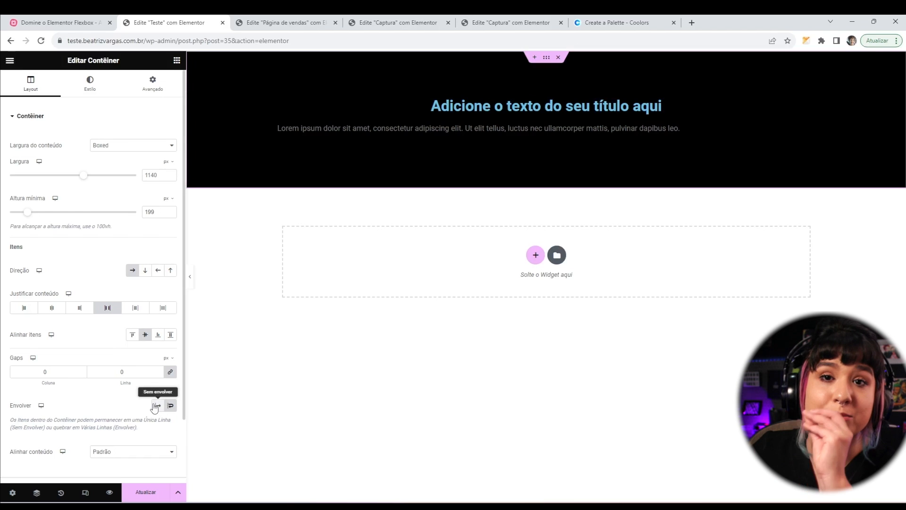
Set the lorem ipsum text widget's width to Largura total (100%) and center its text
{"action": "left_click", "coordinate": [513, 136]}
{"action": "left_click", "coordinate": [153, 84]}
{"action": "left_click", "coordinate": [132, 211]}
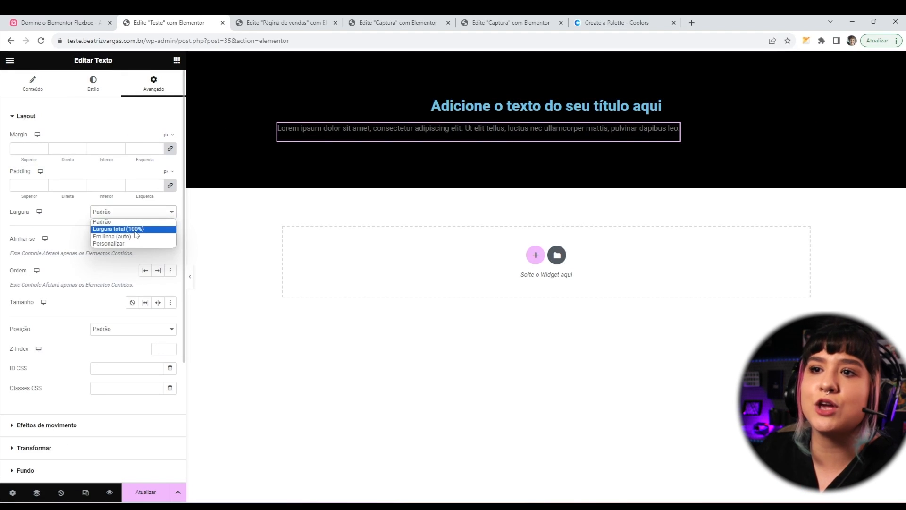
{"action": "left_click", "coordinate": [134, 230]}
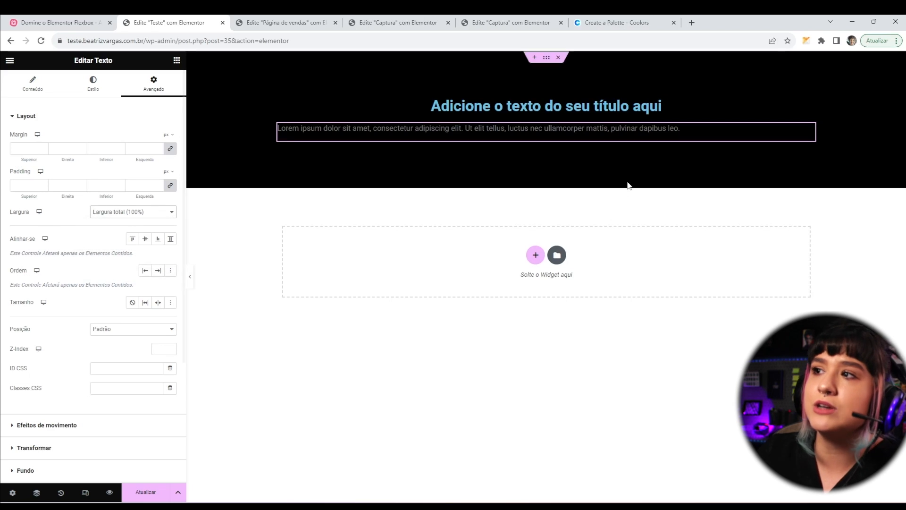
{"action": "left_click", "coordinate": [26, 89]}
{"action": "left_click", "coordinate": [83, 92]}
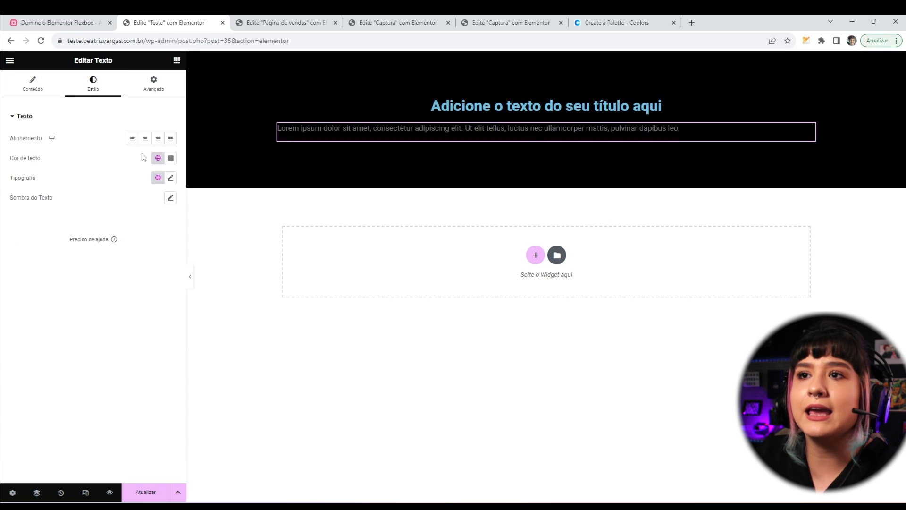
{"action": "left_click", "coordinate": [143, 139]}
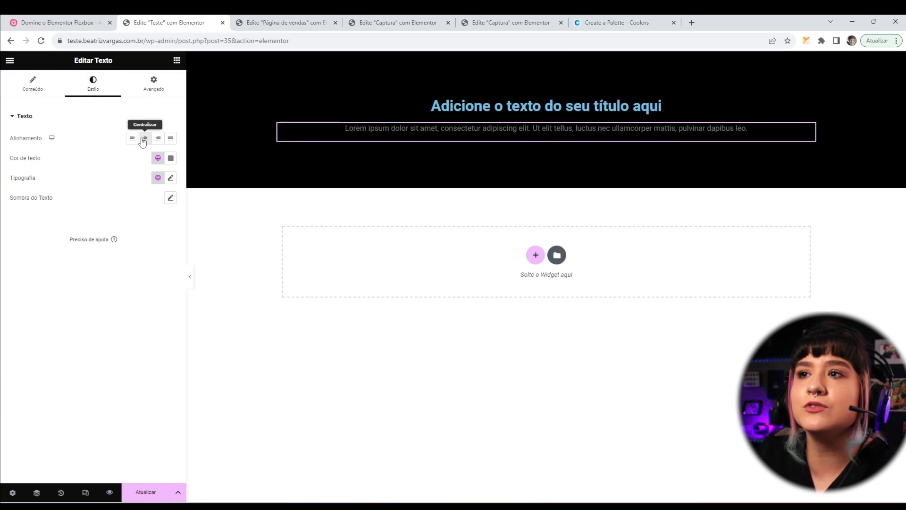
Set the text widget's bottom padding to 40 px, with the other sides at 0
{"action": "left_click", "coordinate": [166, 90]}
{"action": "left_click_drag", "start_coordinate": [112, 185], "coordinate": [2, 189]}
{"action": "type", "text": "50"}
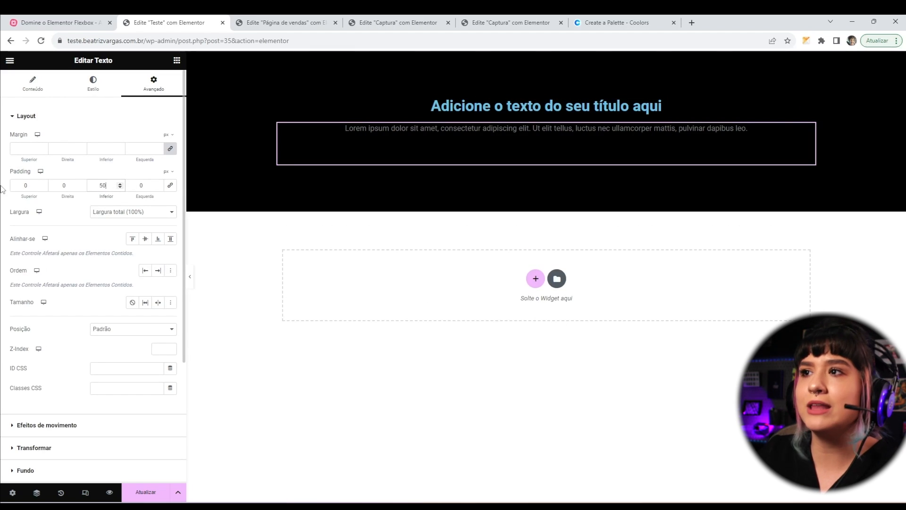
{"action": "double_click", "coordinate": [103, 186]}
{"action": "type", "text": "40"}
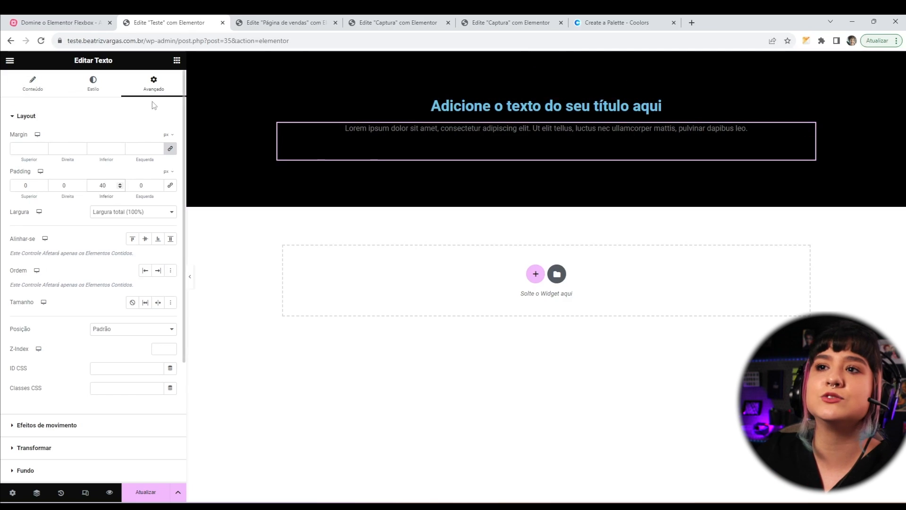
Find the icon box widget (Ícone with title and description) and add it to the black container below the text
{"action": "left_click", "coordinate": [176, 60]}
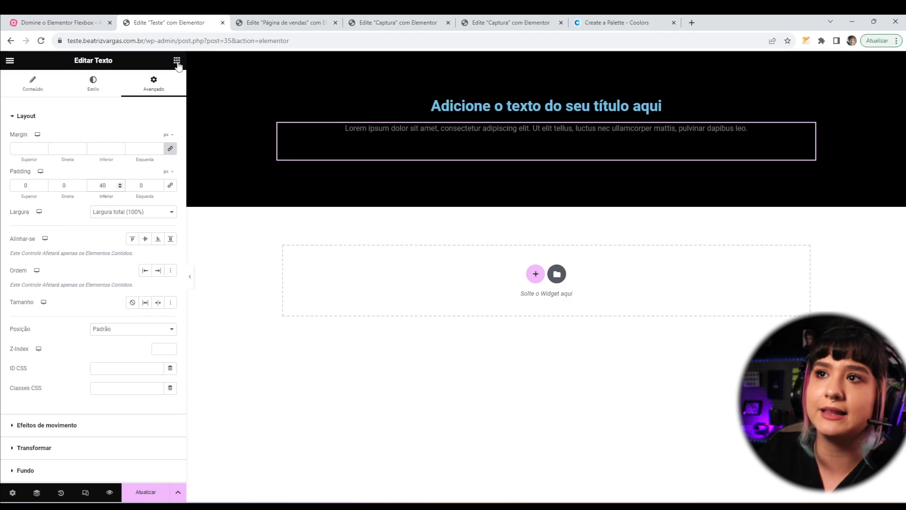
{"action": "type", "text": "caixa"}
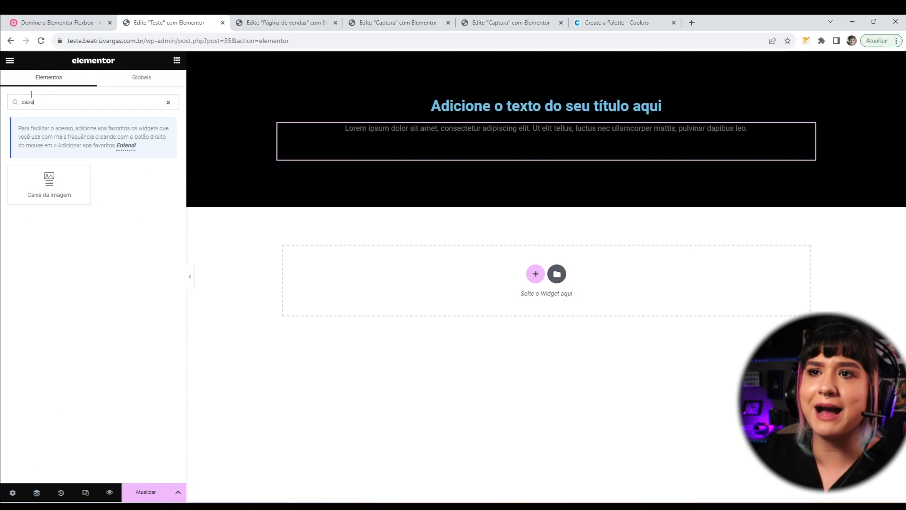
{"action": "left_click_drag", "start_coordinate": [49, 184], "coordinate": [102, 117]}
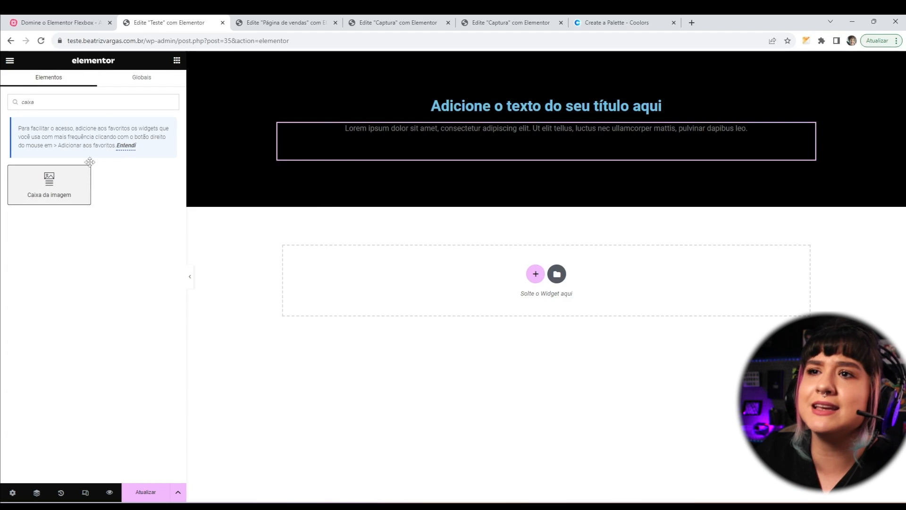
{"action": "left_click_drag", "start_coordinate": [36, 102], "coordinate": [2, 102]}
{"action": "type", "text": "ido"}
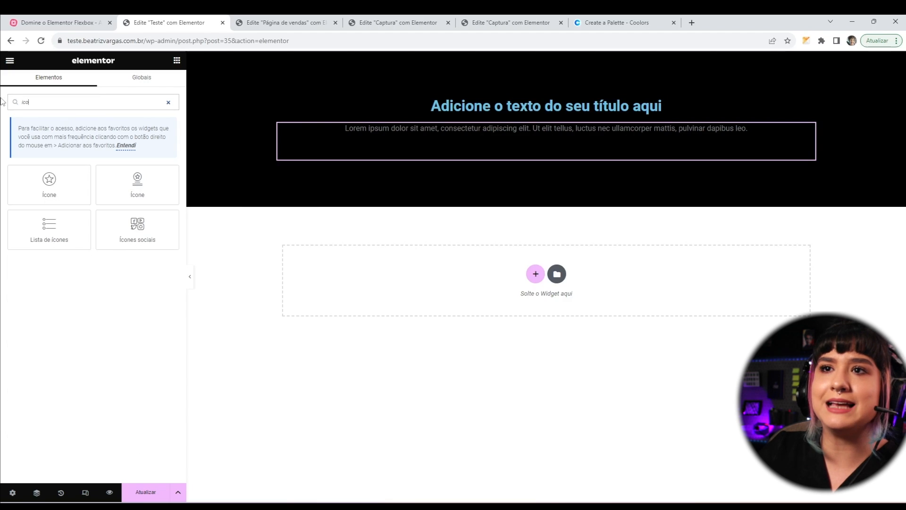
{"action": "left_click_drag", "start_coordinate": [137, 183], "coordinate": [781, 143]}
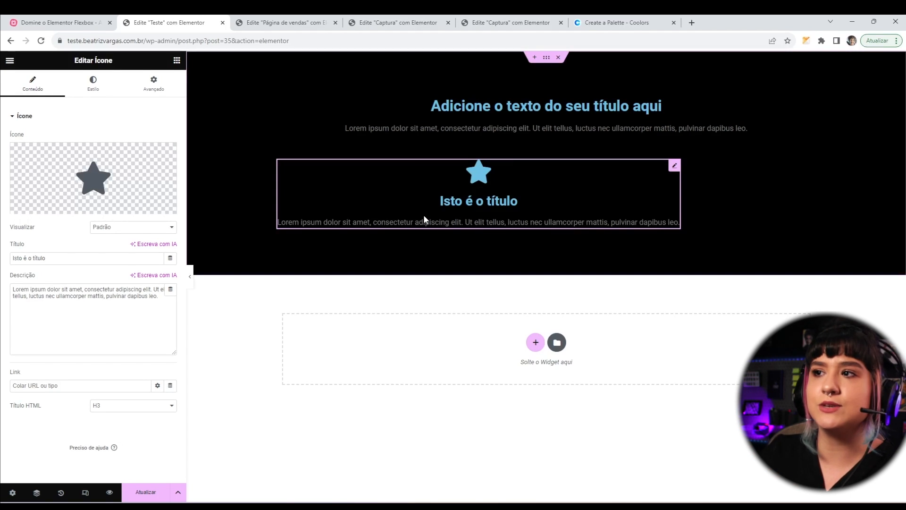
Give the icon box a custom width (Personalizar) of 32%
{"action": "left_click", "coordinate": [155, 90]}
{"action": "left_click", "coordinate": [142, 214]}
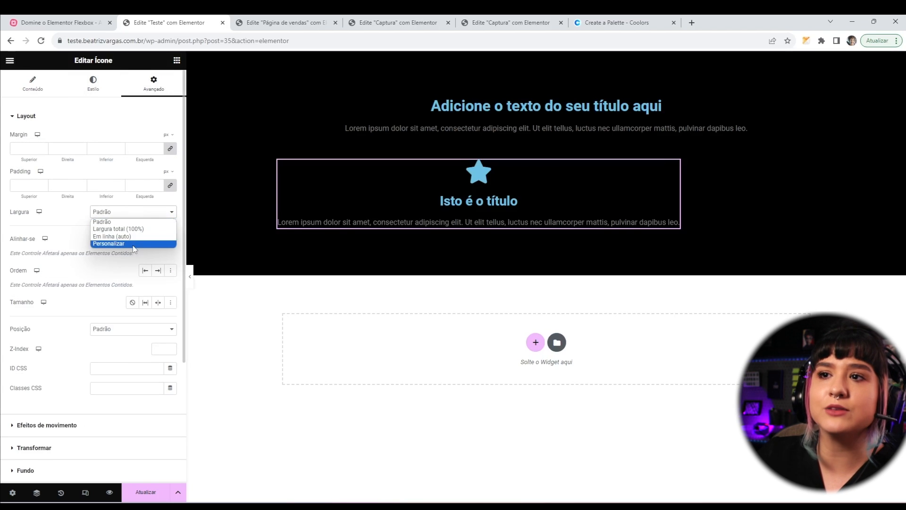
{"action": "left_click", "coordinate": [132, 244]}
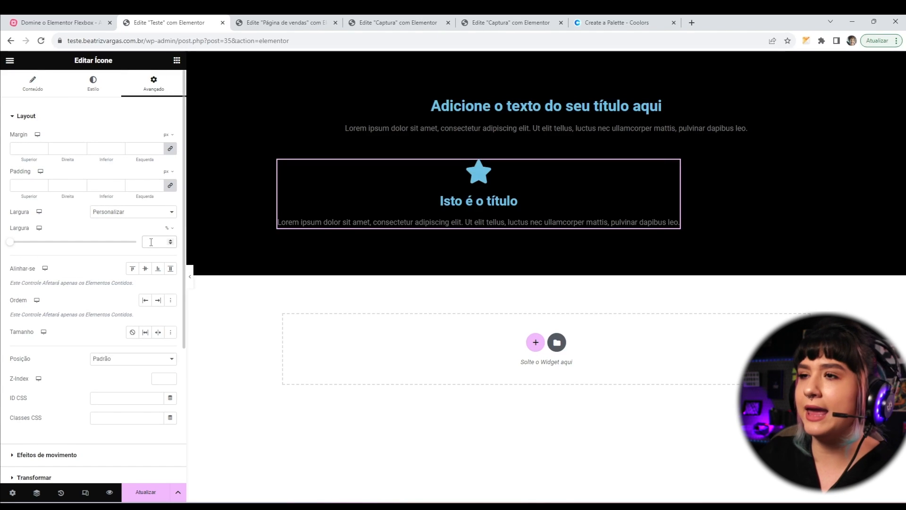
{"action": "type", "text": "33"}
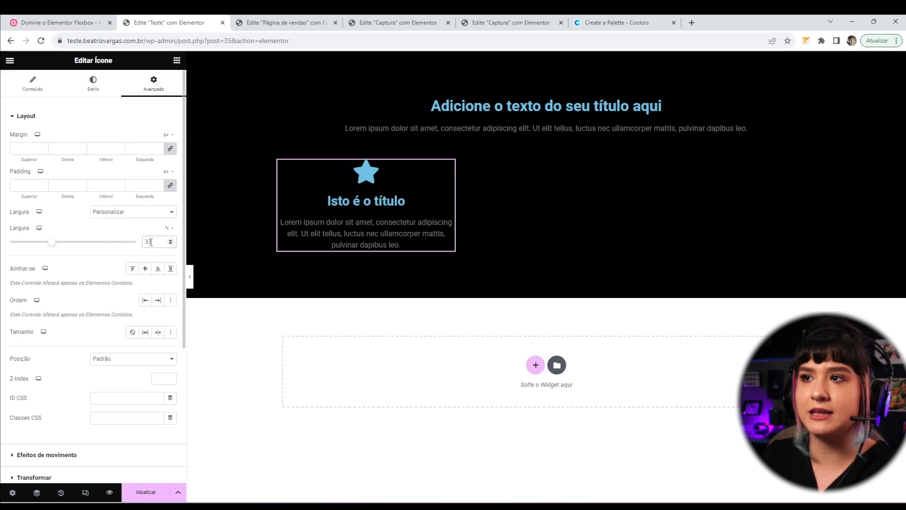
{"action": "left_click", "coordinate": [171, 244]}
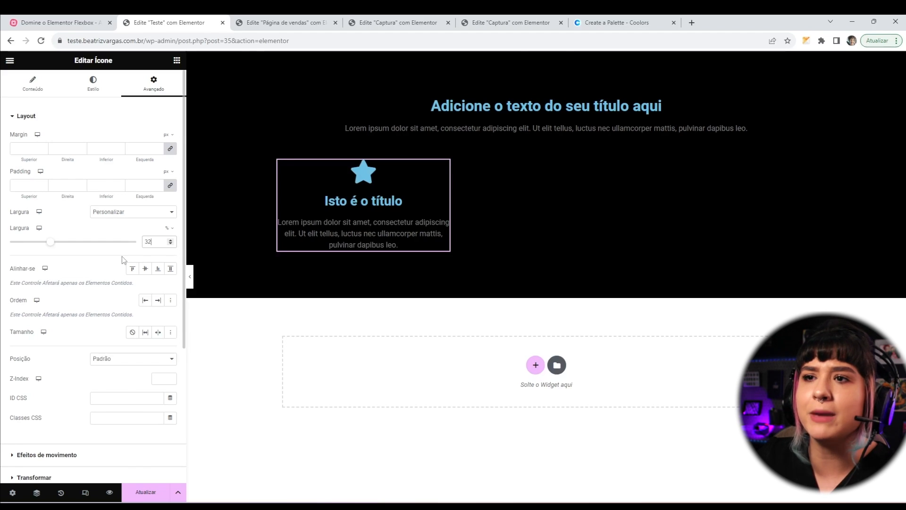
Duplicate the icon box twice to form a row of three
{"action": "right_click", "coordinate": [310, 213]}
{"action": "left_click", "coordinate": [326, 237]}
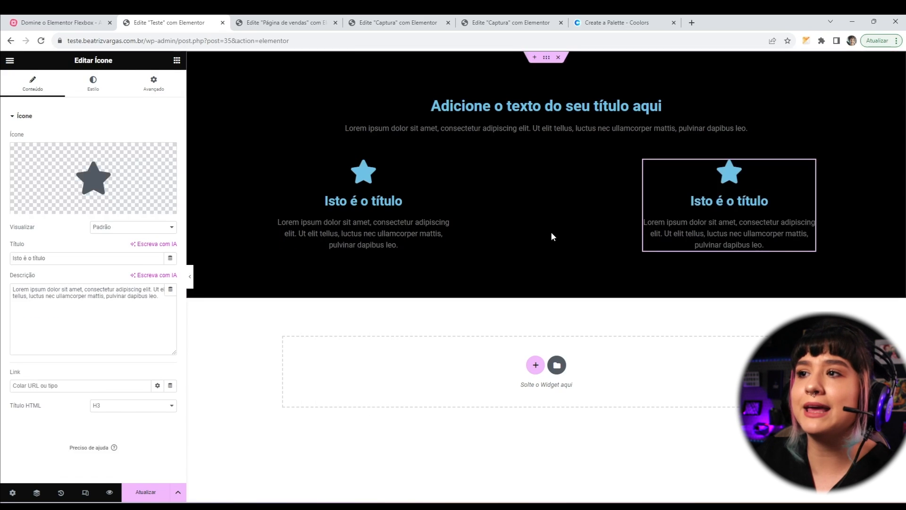
{"action": "right_click", "coordinate": [698, 214]}
{"action": "left_click", "coordinate": [709, 238]}
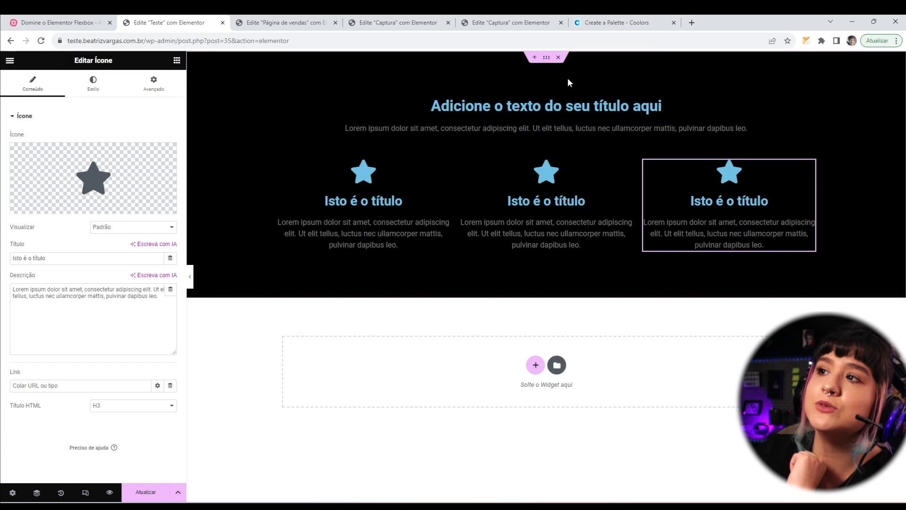
Try the Início content justification on the black container, and return it to Espaço entre
{"action": "left_click", "coordinate": [547, 58]}
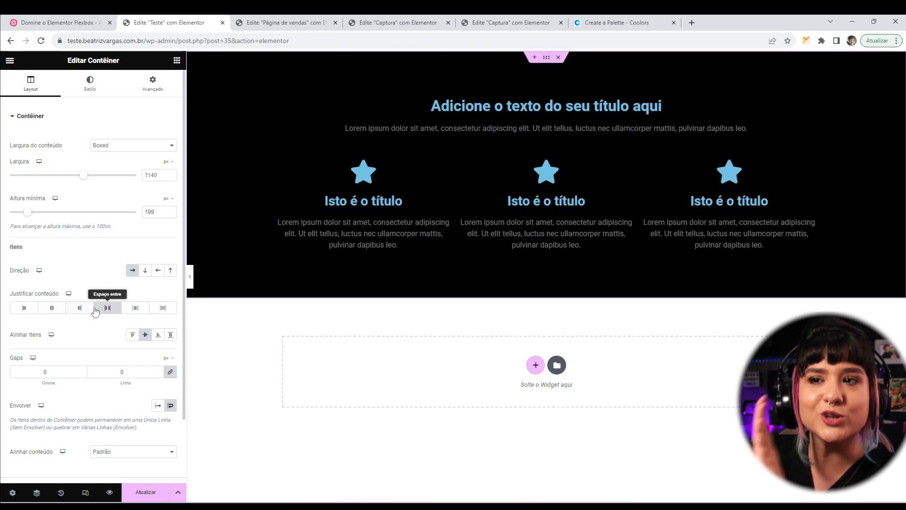
{"action": "left_click", "coordinate": [24, 309]}
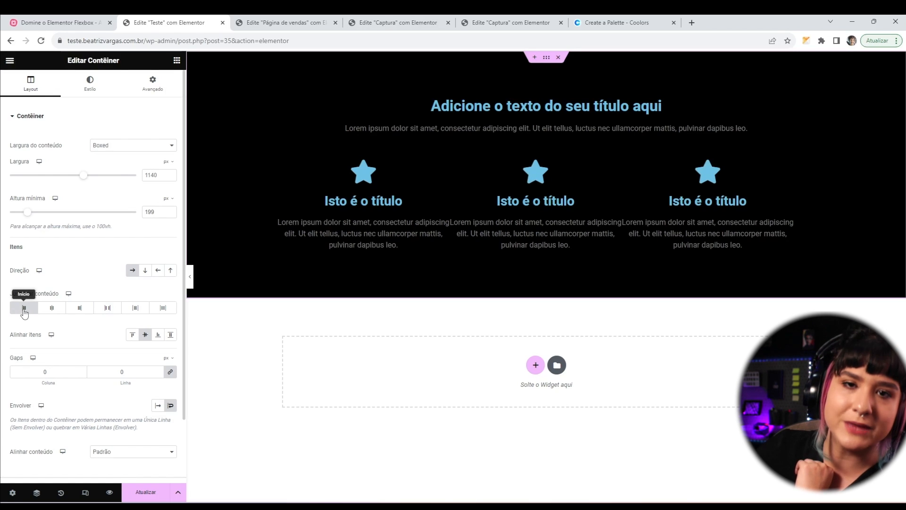
{"action": "left_click", "coordinate": [109, 309]}
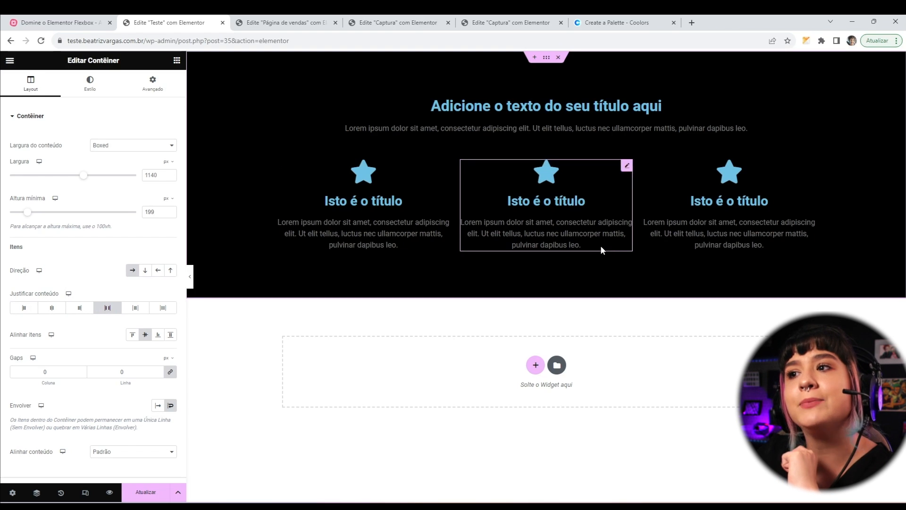
Duplicate the third icon box and set the copy's top margin to 30 px, with the other sides at 0
{"action": "right_click", "coordinate": [692, 212]}
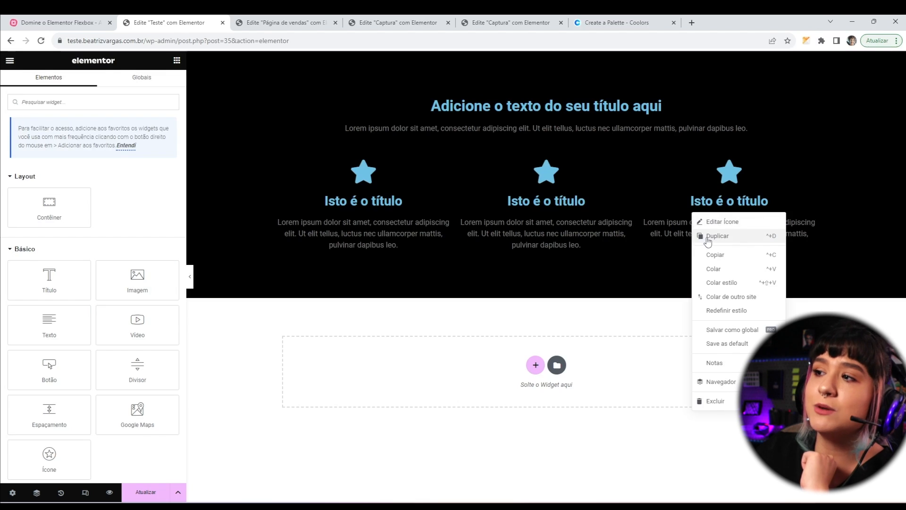
{"action": "left_click", "coordinate": [708, 241]}
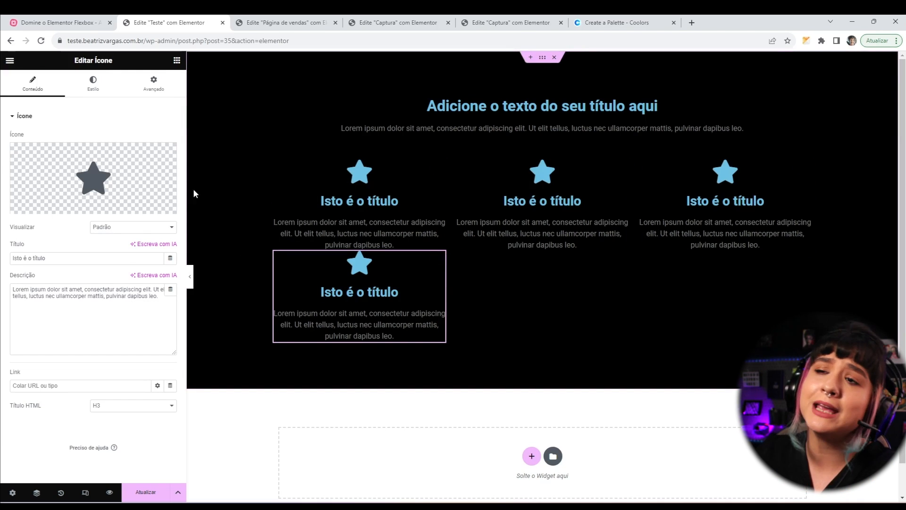
{"action": "left_click", "coordinate": [154, 83]}
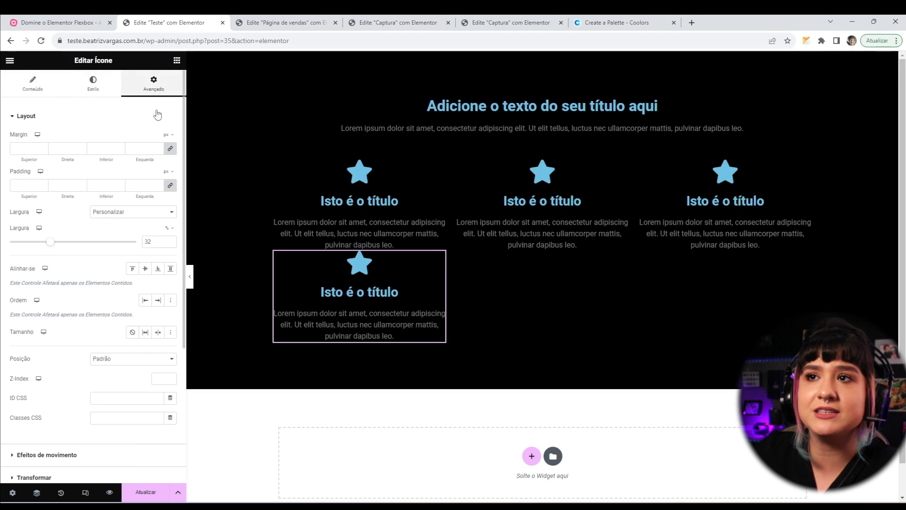
{"action": "left_click", "coordinate": [171, 149]}
{"action": "type", "text": "20"}
{"action": "left_click", "coordinate": [43, 147]}
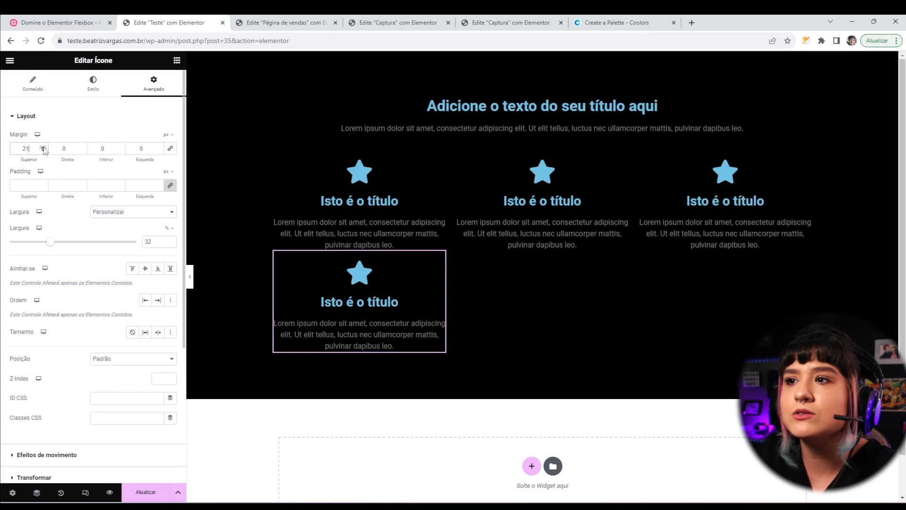
{"action": "left_click", "coordinate": [43, 147]}
{"action": "left_click", "coordinate": [43, 146]}
{"action": "left_click", "coordinate": [43, 146]}
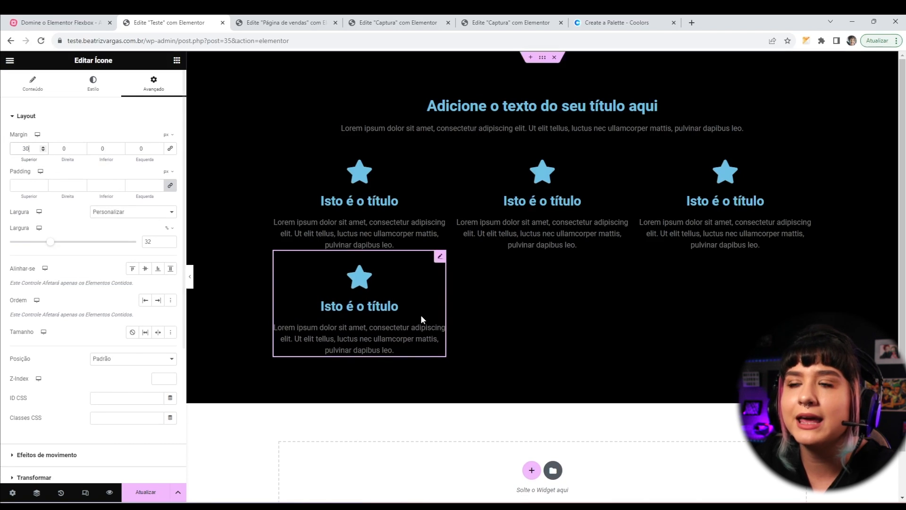
Duplicate the second-row icon box twice to complete a second row of three
{"action": "right_click", "coordinate": [353, 306]}
{"action": "left_click", "coordinate": [388, 330]}
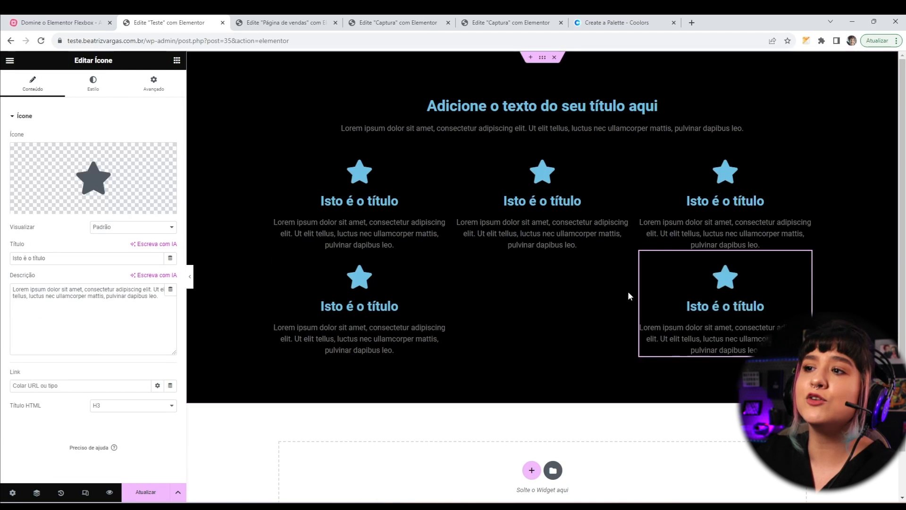
{"action": "right_click", "coordinate": [698, 297]}
{"action": "left_click", "coordinate": [713, 317]}
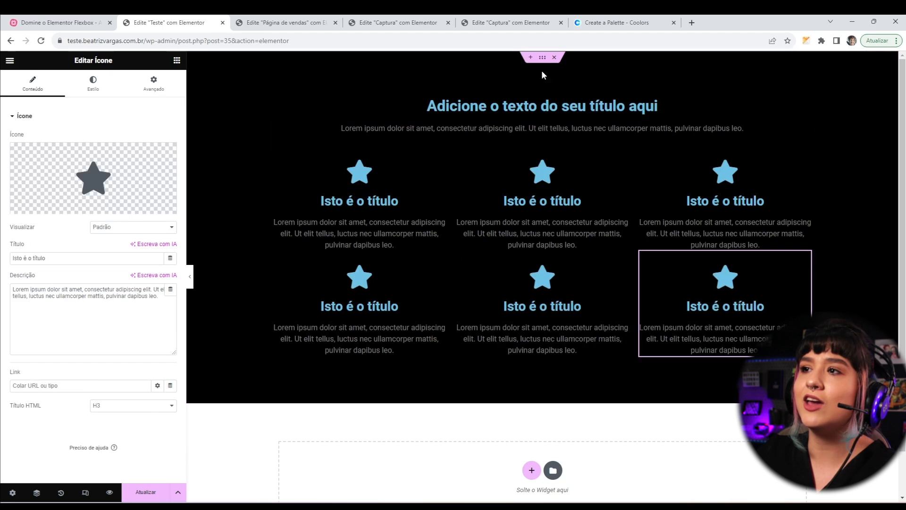
Show the black container's structure in the Navigator, and compare the layout with the testimonial grid on the "Página de vendas" page before returning to "Teste"
{"action": "left_click", "coordinate": [249, 215]}
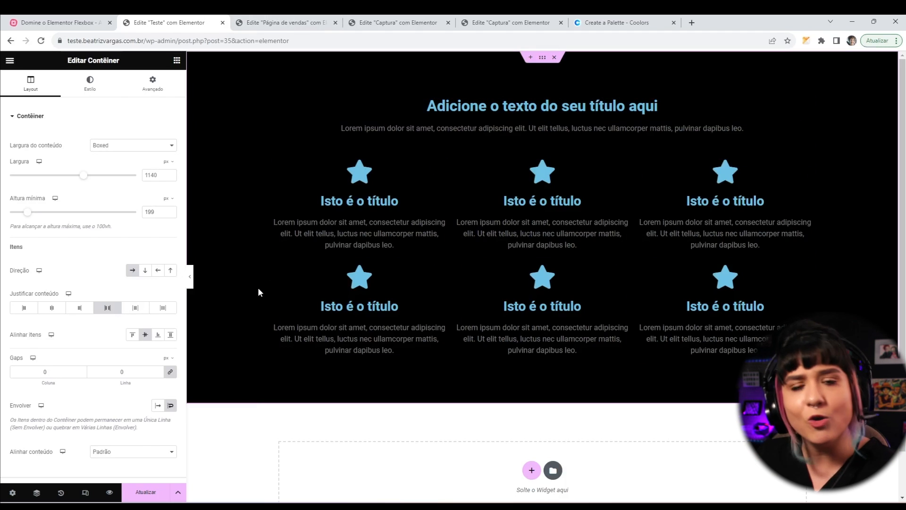
{"action": "right_click", "coordinate": [244, 324]}
{"action": "left_click", "coordinate": [264, 469]}
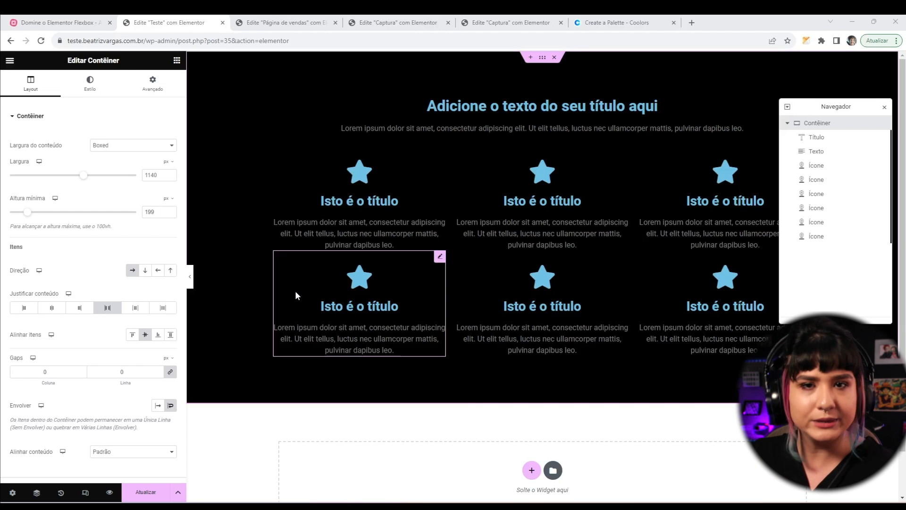
{"action": "left_click", "coordinate": [302, 22]}
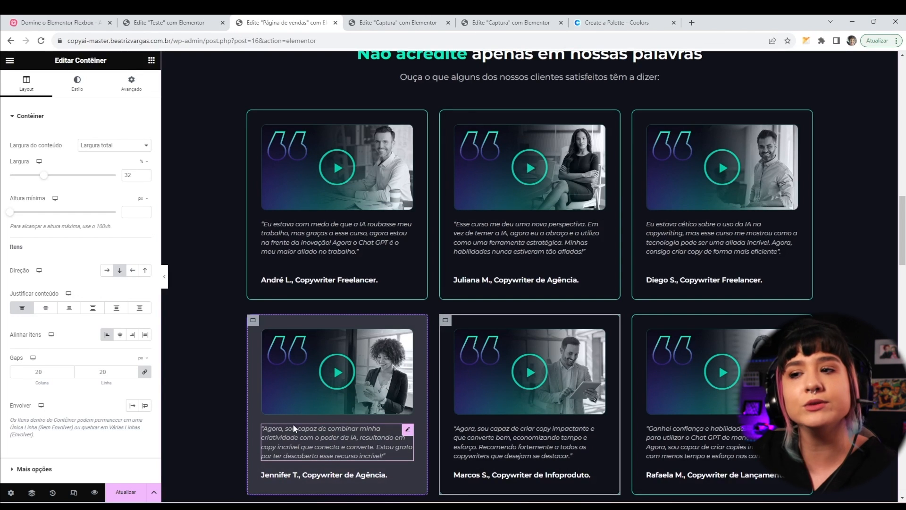
{"action": "left_click", "coordinate": [147, 20]}
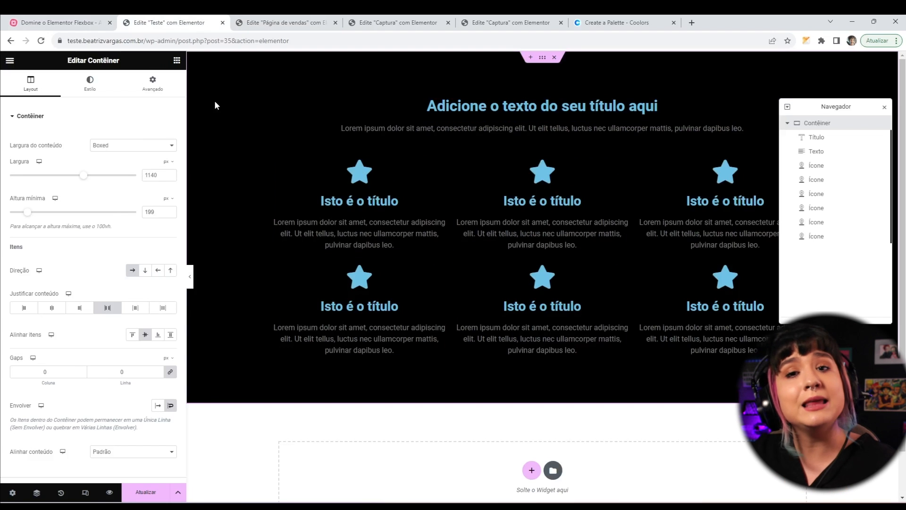
Switch to the mind map, collapse the section examples branch, and expand "Quando usar o recurso de ANINHAMENTO" with both its sub-branches
{"action": "left_click", "coordinate": [82, 20]}
{"action": "scroll", "coordinate": [420, 377], "scroll_direction": "down", "scroll_amount": 3}
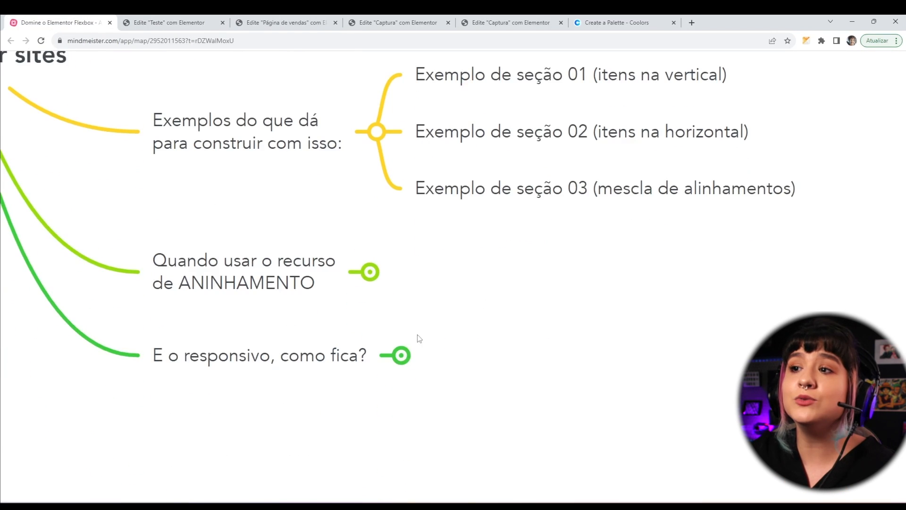
{"action": "left_click", "coordinate": [376, 132]}
{"action": "left_click", "coordinate": [255, 222]}
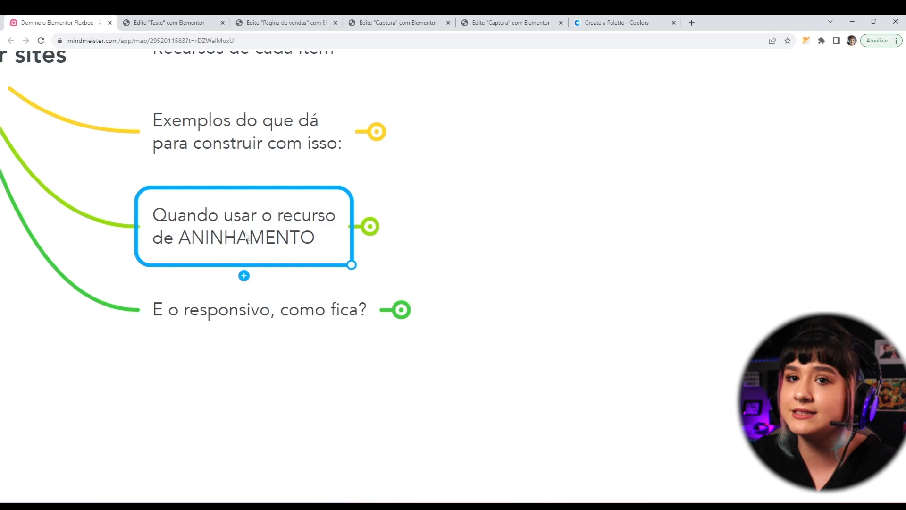
{"action": "left_click", "coordinate": [370, 226]}
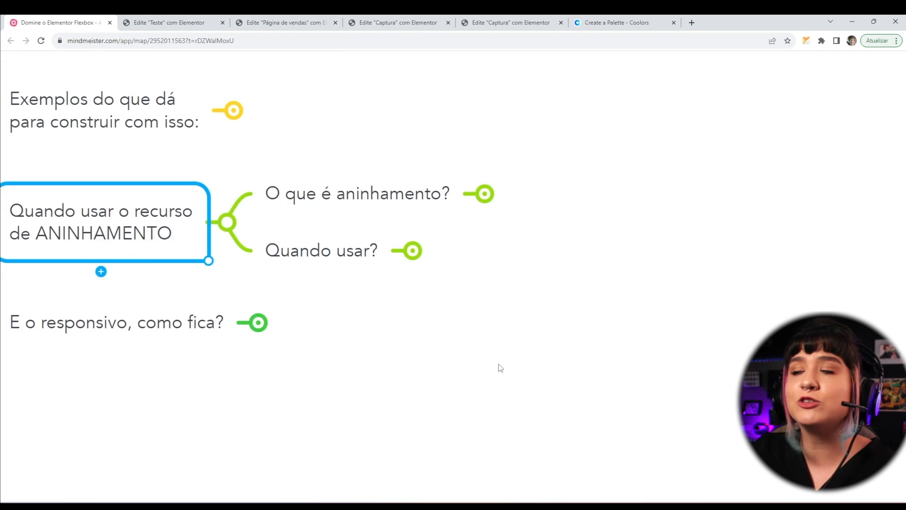
{"action": "left_click", "coordinate": [414, 250]}
{"action": "left_click", "coordinate": [481, 183]}
{"action": "left_click", "coordinate": [528, 316]}
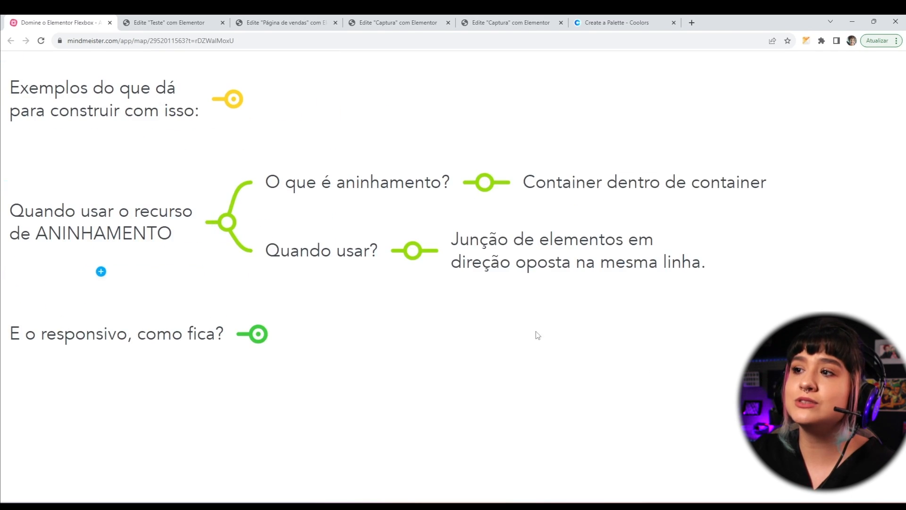
{"action": "left_click", "coordinate": [455, 284]}
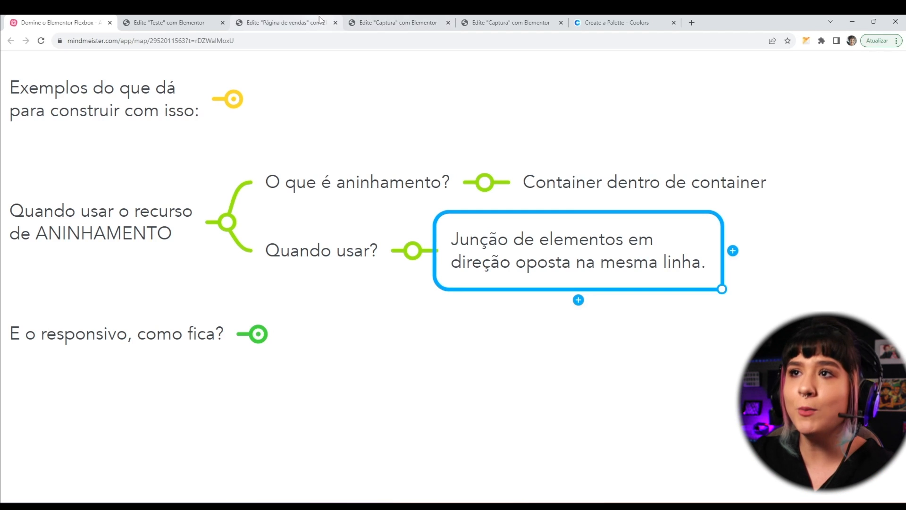
Return to the "Teste" page and examine the image and image box widgets in the black container, including the box's title and description
{"action": "left_click", "coordinate": [169, 22]}
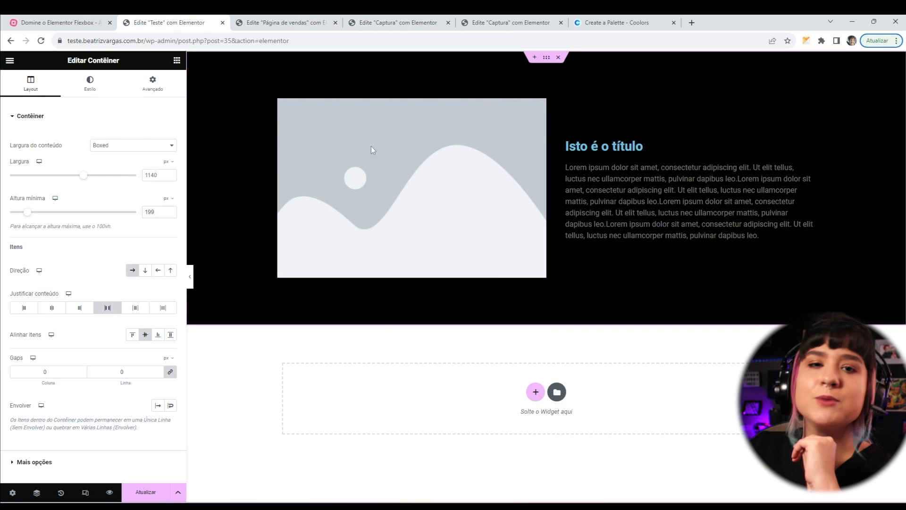
{"action": "left_click", "coordinate": [401, 222]}
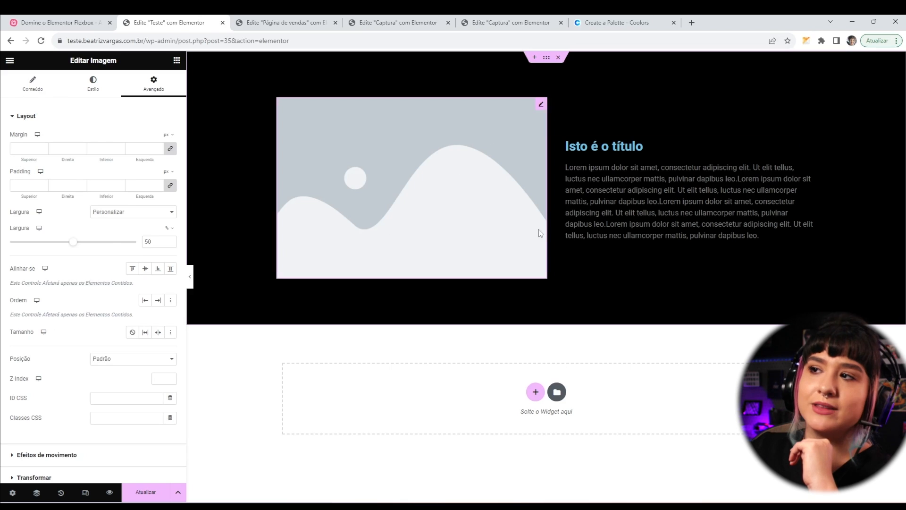
{"action": "left_click", "coordinate": [594, 153]}
{"action": "left_click", "coordinate": [638, 240]}
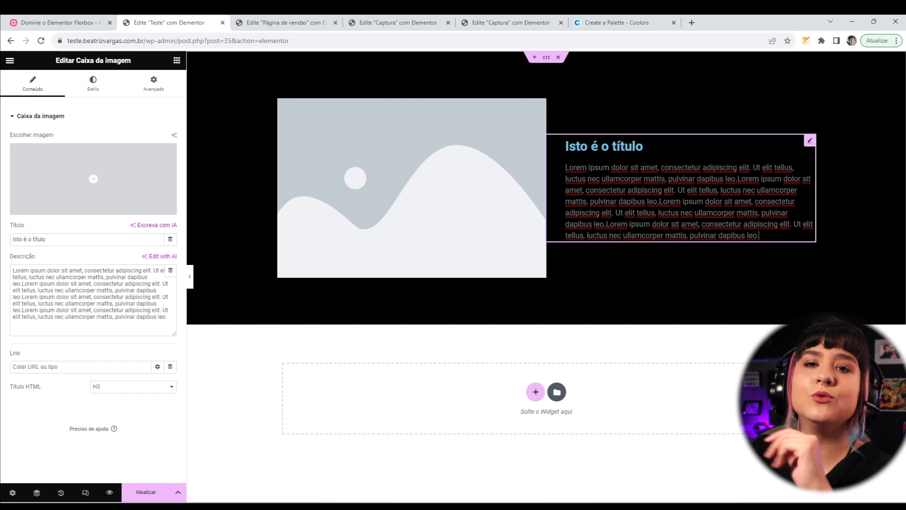
{"action": "left_click", "coordinate": [811, 141]}
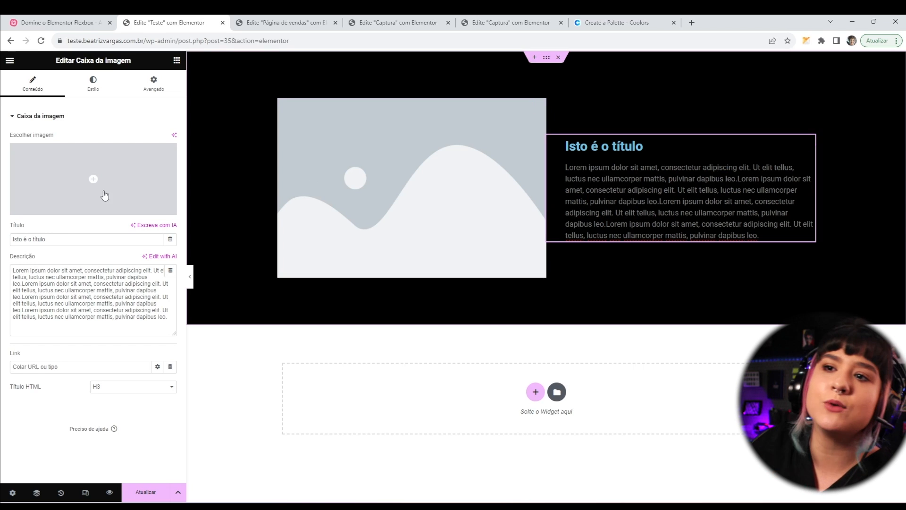
{"action": "left_click_drag", "start_coordinate": [66, 245], "coordinate": [24, 288]}
{"action": "left_click_drag", "start_coordinate": [114, 317], "coordinate": [6, 271]}
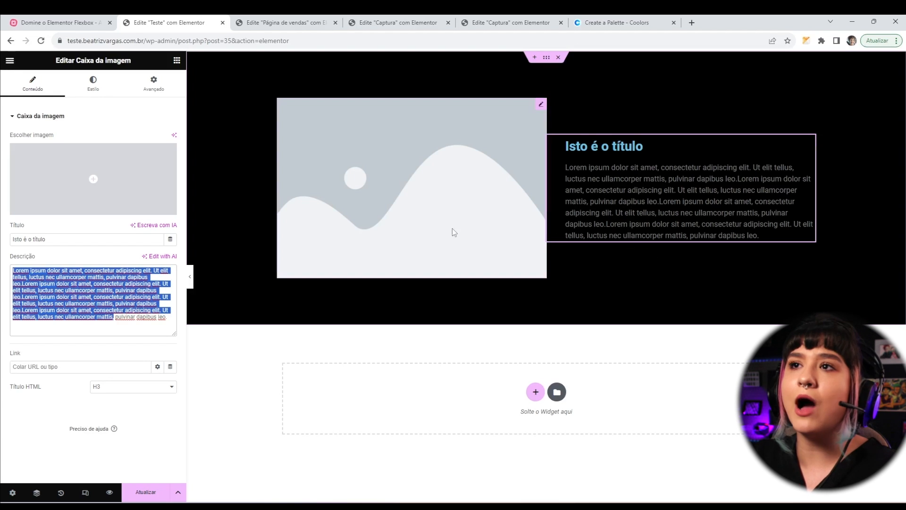
Examine the heading, divider, text, icon list and button stacked beside the image in the "Para quem é esse evento?" section of the "Captura" page
{"action": "left_click", "coordinate": [411, 21]}
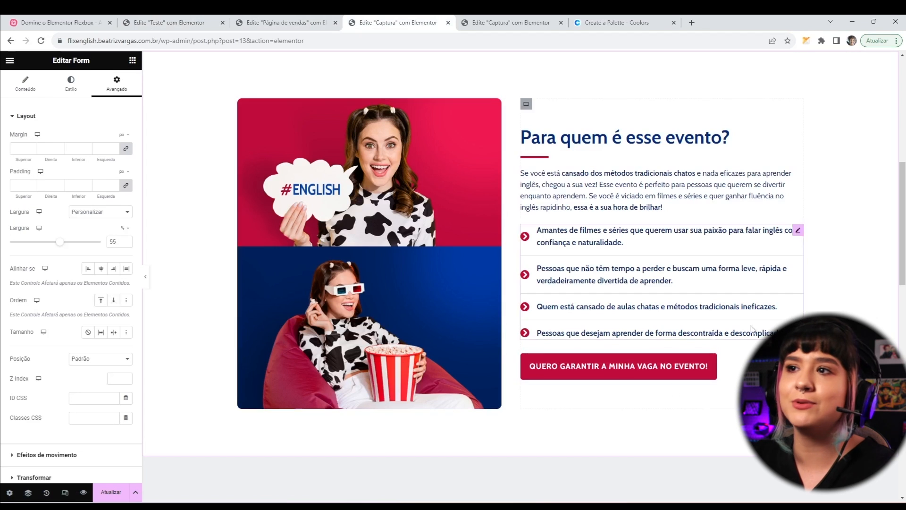
{"action": "left_click", "coordinate": [726, 136]}
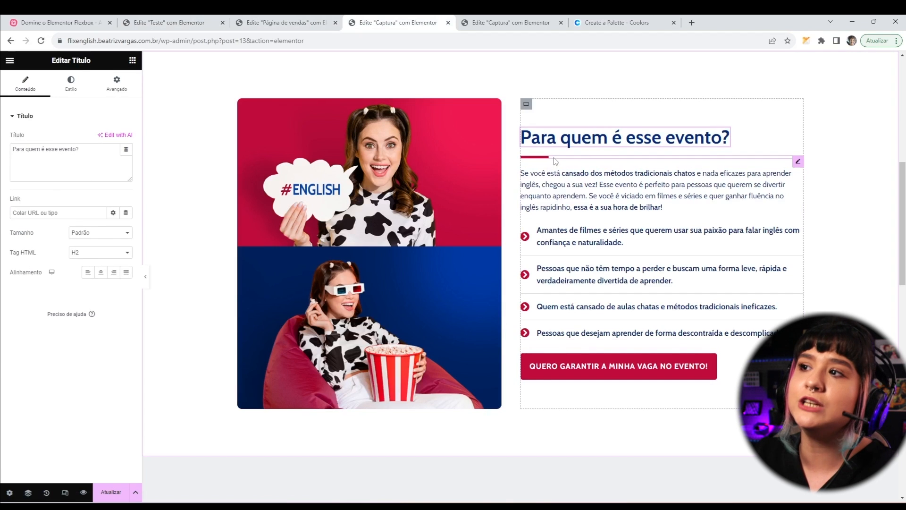
{"action": "left_click", "coordinate": [544, 160]}
{"action": "left_click", "coordinate": [577, 197]}
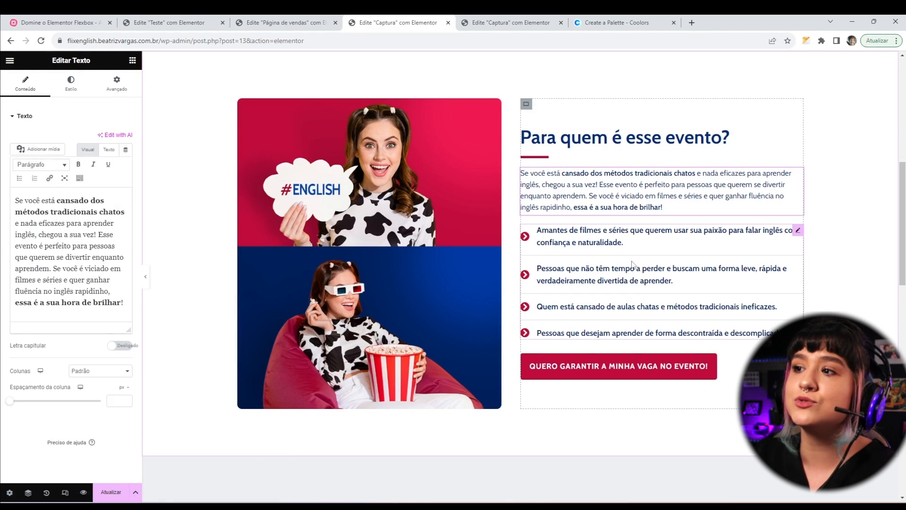
{"action": "left_click", "coordinate": [594, 314]}
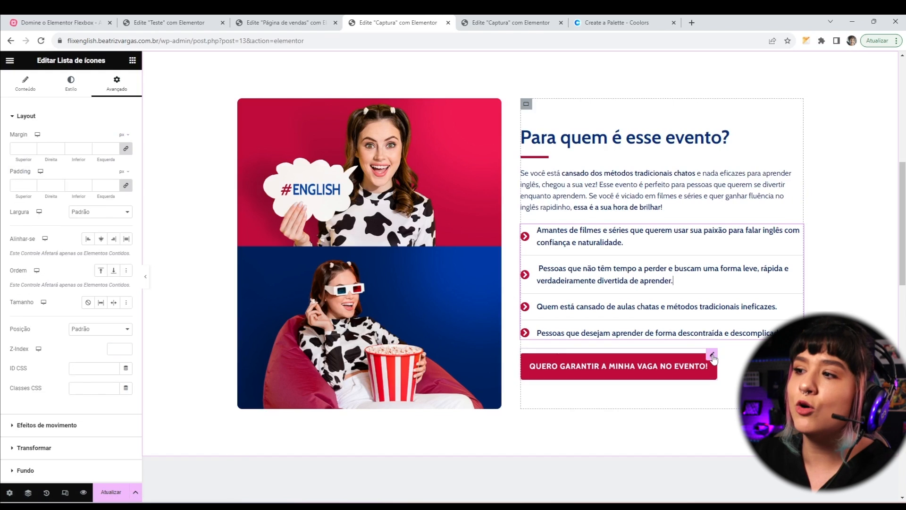
{"action": "left_click", "coordinate": [656, 357]}
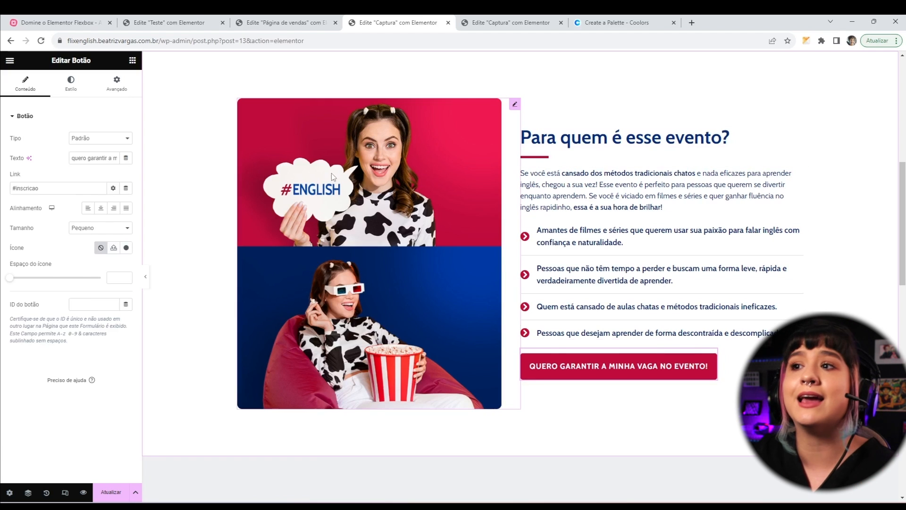
{"action": "scroll", "coordinate": [343, 285], "scroll_direction": "up", "scroll_amount": 3}
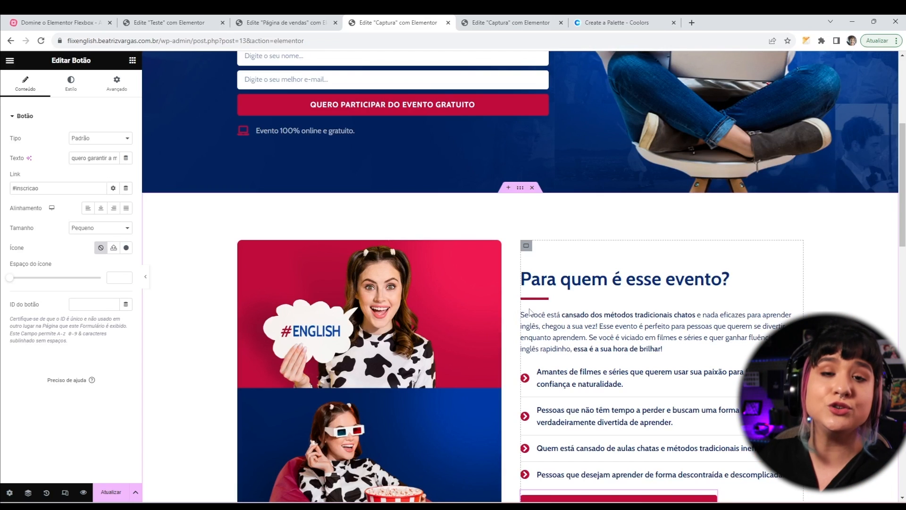
{"action": "scroll", "coordinate": [587, 306], "scroll_direction": "down", "scroll_amount": 2}
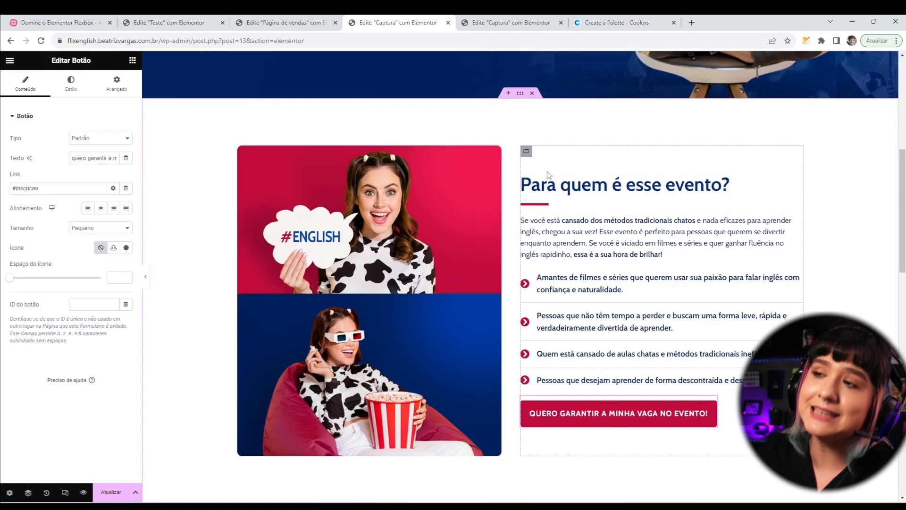
{"action": "left_click", "coordinate": [299, 21]}
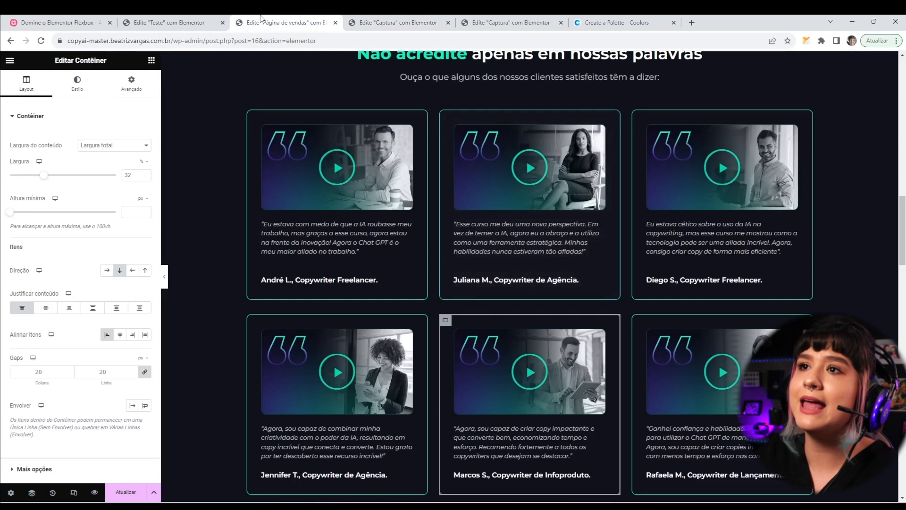
On the "Teste" page, delete the image box and add a nested container beside the image inside the black container
{"action": "left_click", "coordinate": [202, 21]}
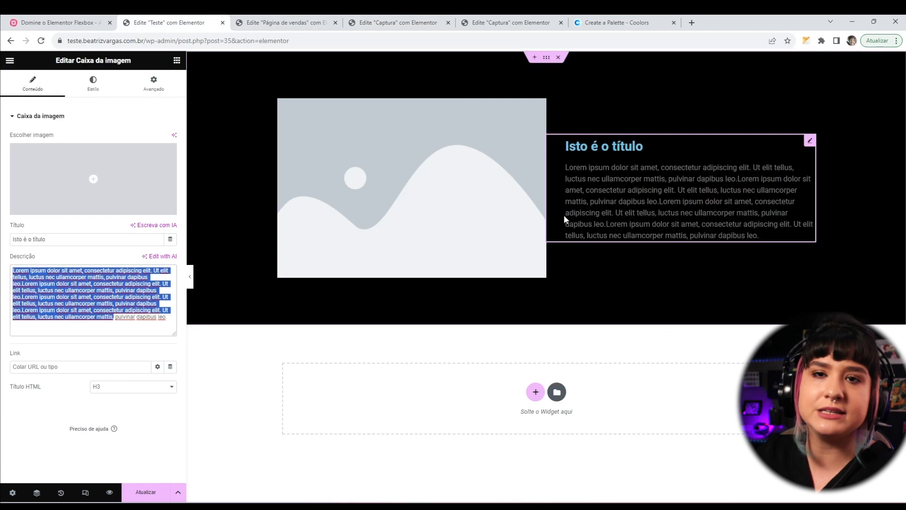
{"action": "right_click", "coordinate": [629, 212]}
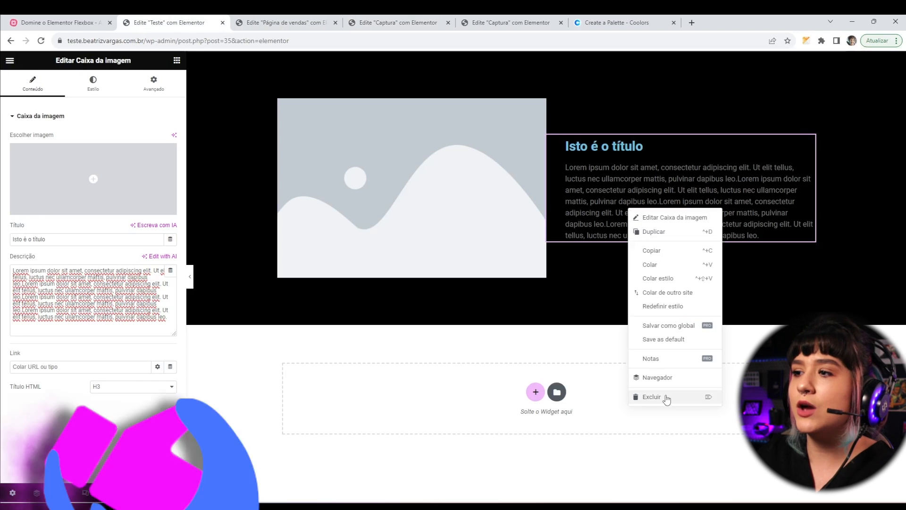
{"action": "left_click", "coordinate": [663, 399]}
{"action": "left_click_drag", "start_coordinate": [28, 216], "coordinate": [507, 203]}
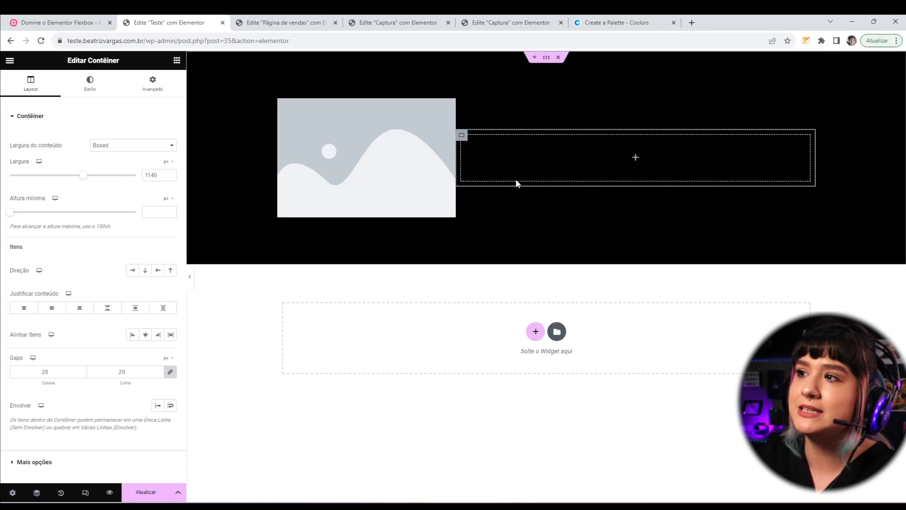
Set the nested container to Largura total with 50% width, and give it 40 px left padding with 0 on the other sides
{"action": "left_click", "coordinate": [546, 57]}
{"action": "left_click", "coordinate": [462, 135]}
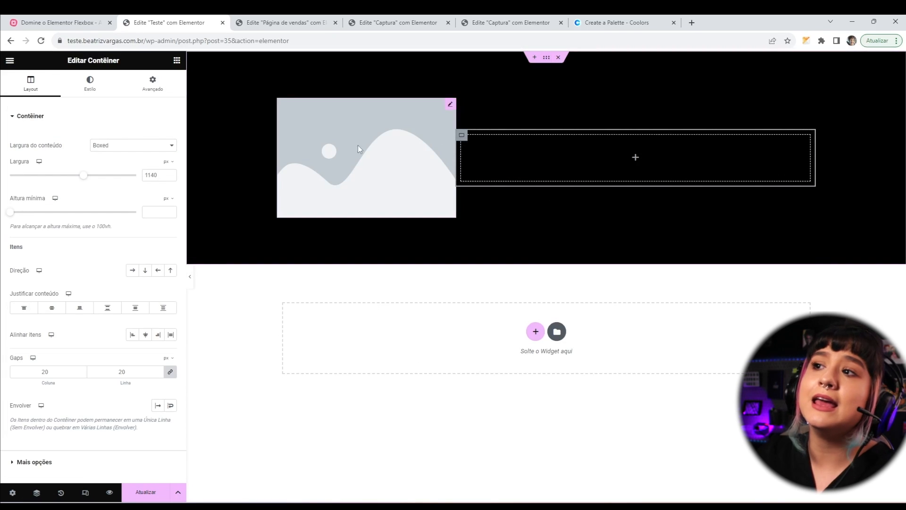
{"action": "left_click", "coordinate": [138, 150]}
{"action": "left_click", "coordinate": [125, 161]}
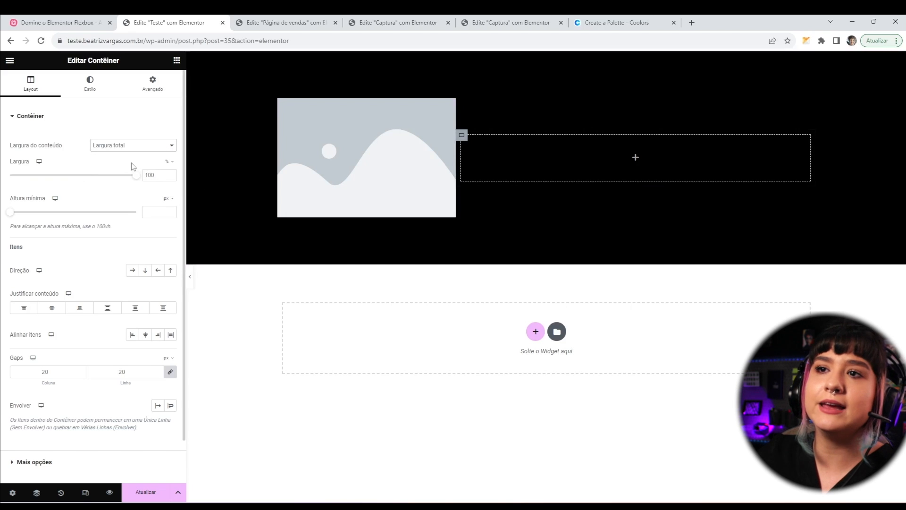
{"action": "double_click", "coordinate": [159, 175]}
{"action": "type", "text": "50"}
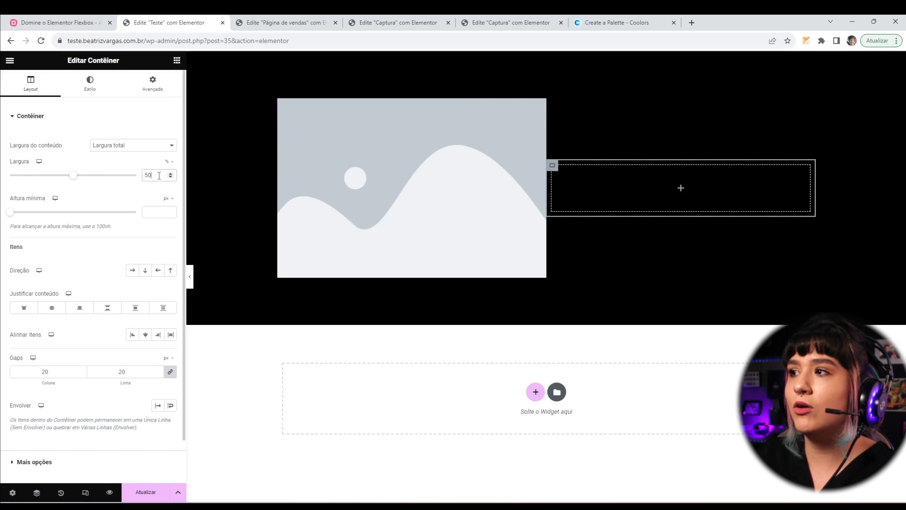
{"action": "left_click", "coordinate": [154, 92]}
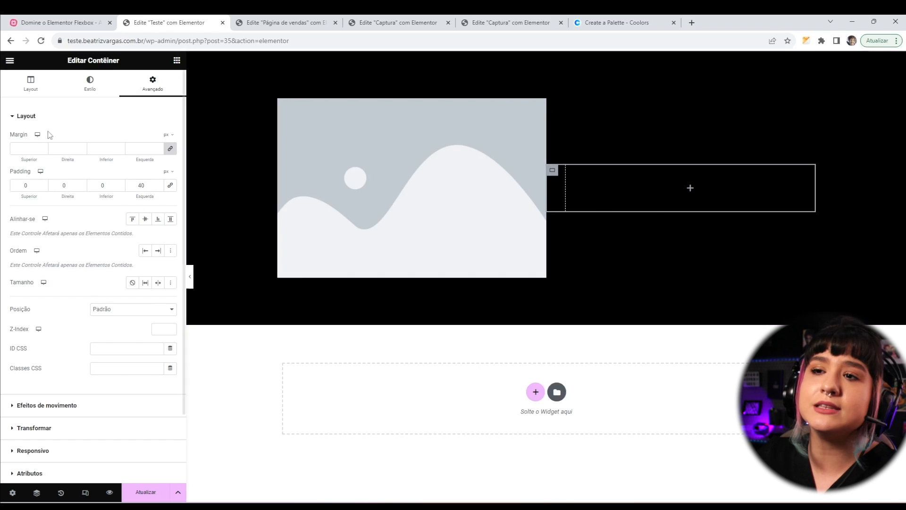
{"action": "left_click", "coordinate": [33, 90]}
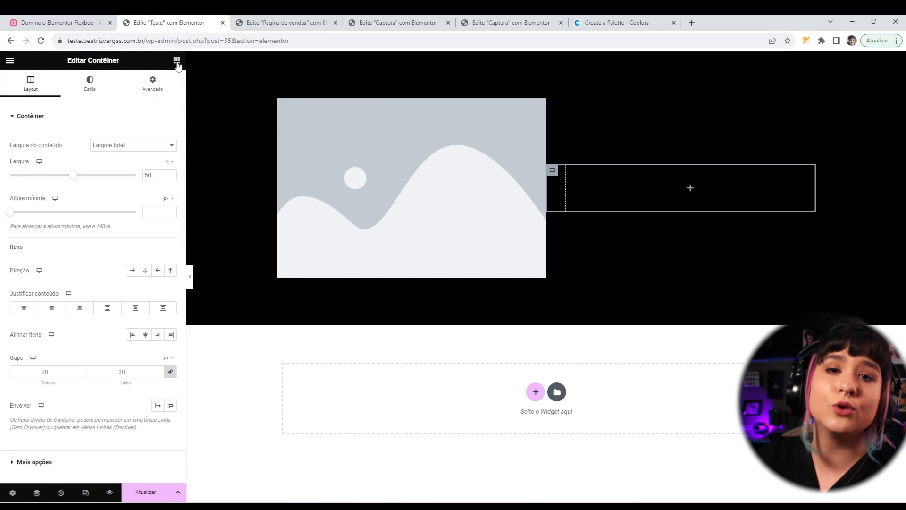
Add a Título widget to the nested container and place a Texto widget below it
{"action": "left_click", "coordinate": [177, 62]}
{"action": "left_click_drag", "start_coordinate": [55, 293], "coordinate": [651, 198]}
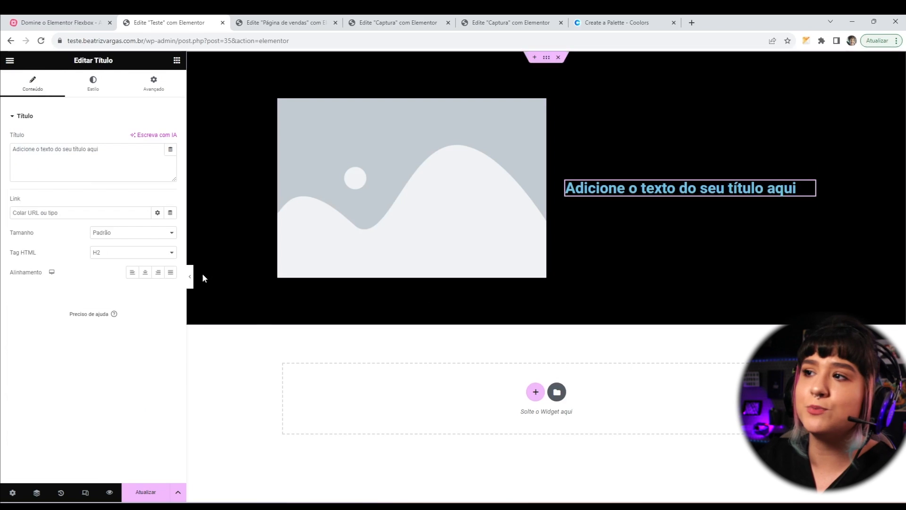
{"action": "left_click", "coordinate": [177, 62]}
{"action": "left_click_drag", "start_coordinate": [49, 325], "coordinate": [661, 196]}
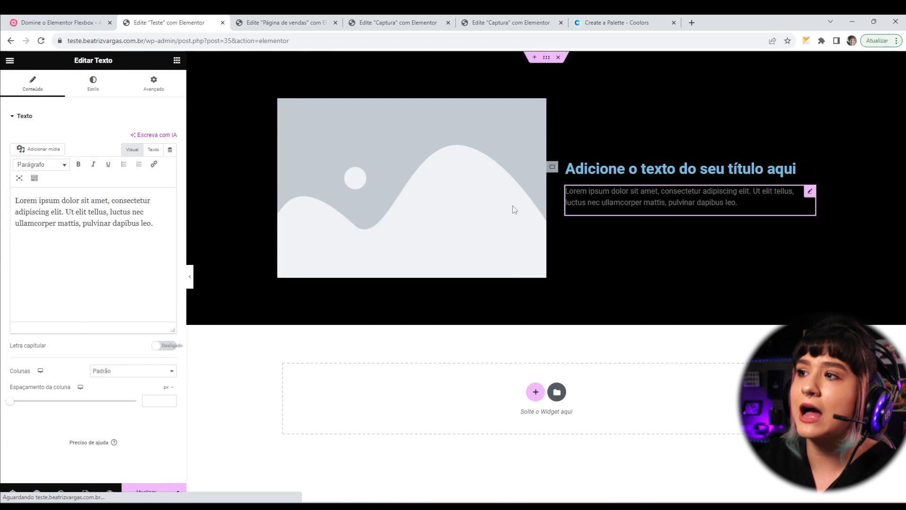
Find the Lista de ícones widget by searching "lista" and add it below the text in the nested container
{"action": "left_click", "coordinate": [177, 60]}
{"action": "type", "text": "i"}
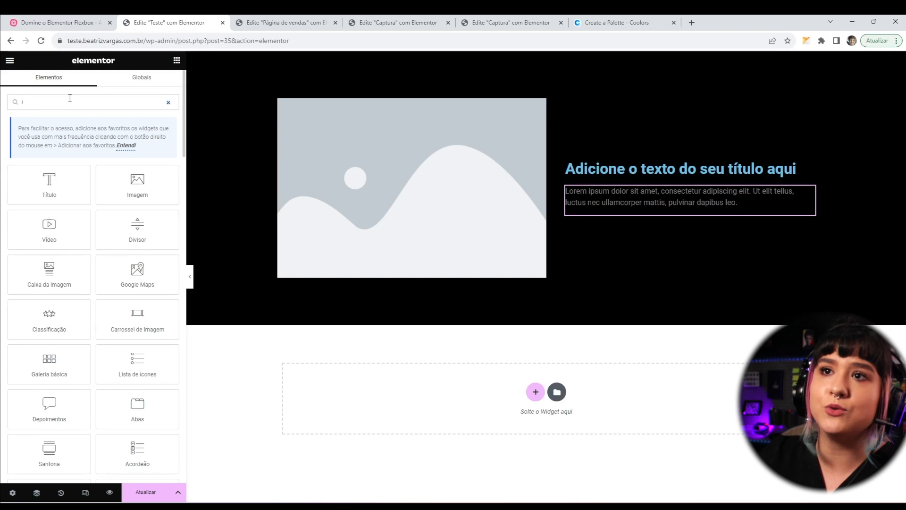
{"action": "type", "text": "ista"}
{"action": "left_click_drag", "start_coordinate": [49, 184], "coordinate": [668, 208]}
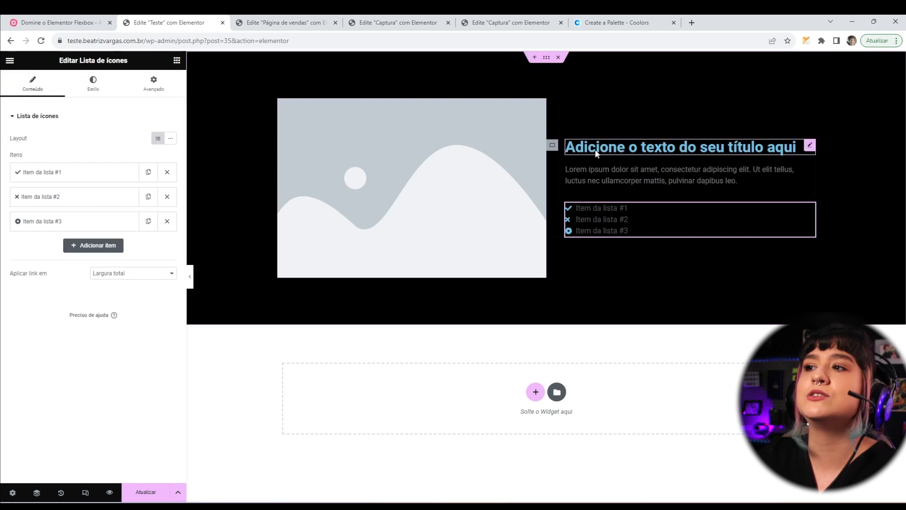
Set the nested container's direction to a vertical column and its linked column and row gaps to 10 px
{"action": "left_click", "coordinate": [552, 145]}
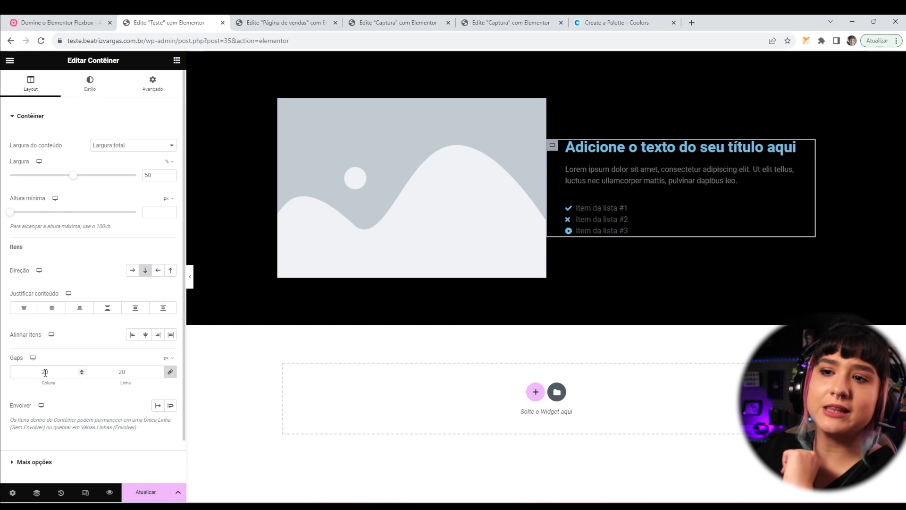
{"action": "type", "text": "10"}
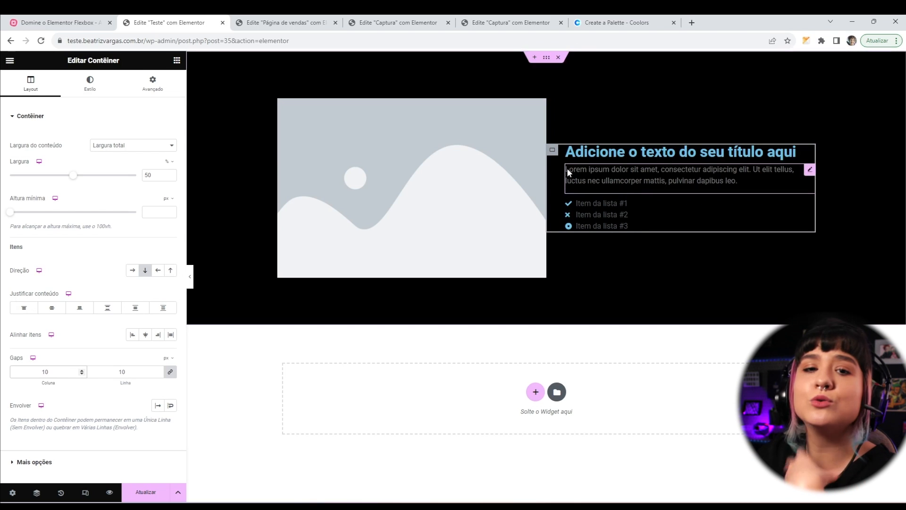
Compare the nested layouts in the "Captura" page's sections with the testimonial cards on the "Página de vendas" page
{"action": "left_click", "coordinate": [371, 20]}
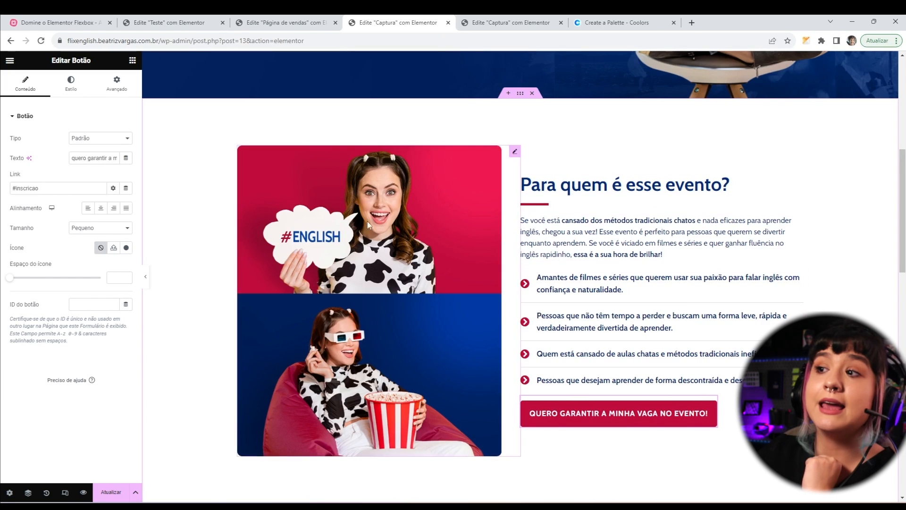
{"action": "scroll", "coordinate": [566, 330], "scroll_direction": "down", "scroll_amount": 15}
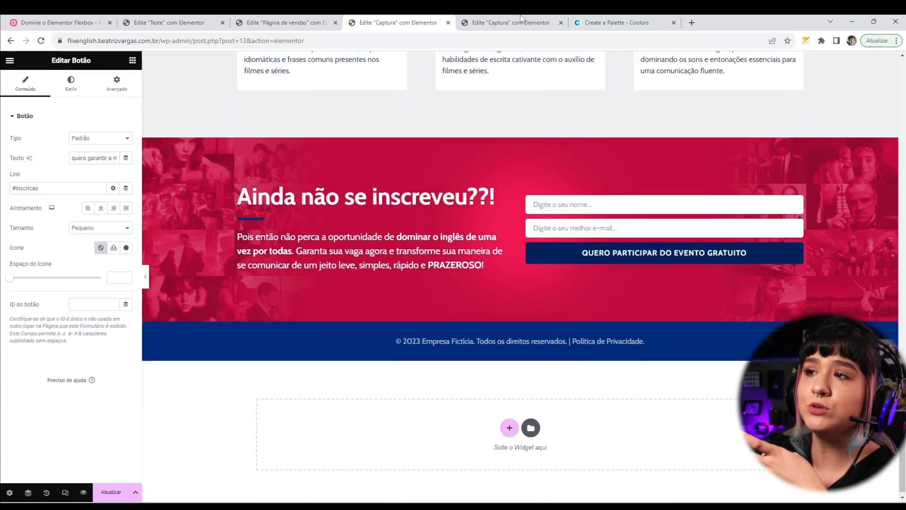
{"action": "left_click", "coordinate": [302, 23]}
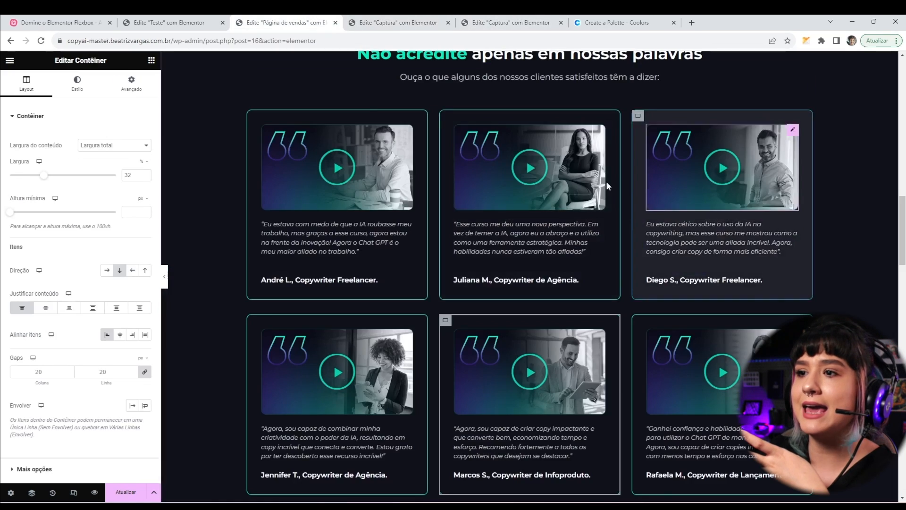
Examine the first testimonial card's video and text widgets and its container's width, direction and padding settings on the "Página de vendas" page
{"action": "scroll", "coordinate": [312, 241], "scroll_direction": "up", "scroll_amount": 1}
{"action": "scroll", "coordinate": [307, 260], "scroll_direction": "up", "scroll_amount": 1}
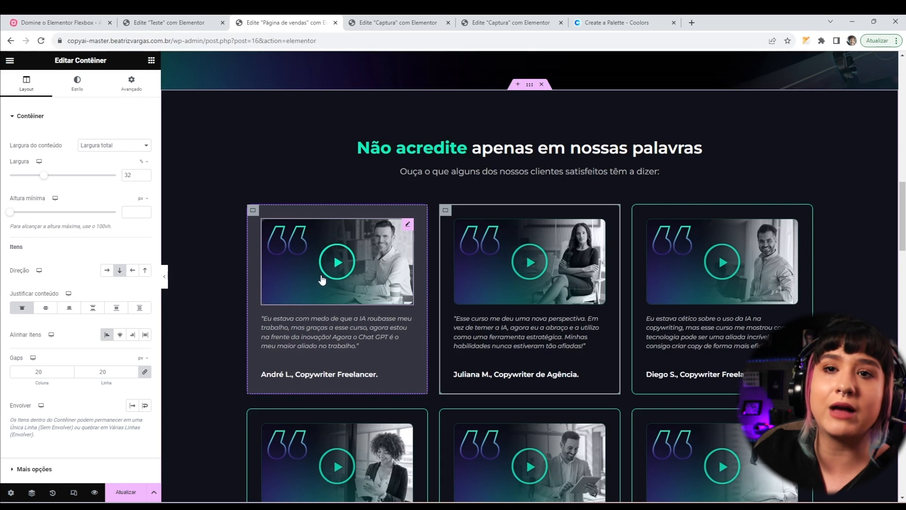
{"action": "left_click", "coordinate": [298, 337]}
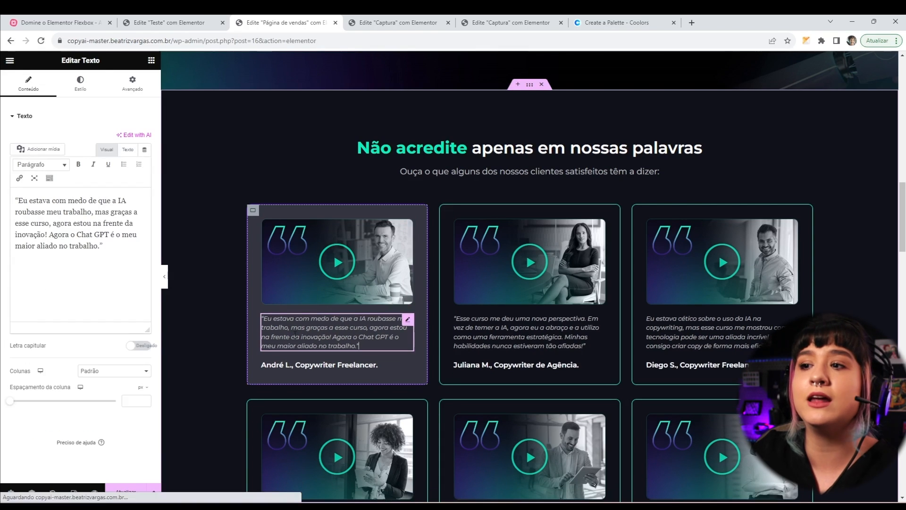
{"action": "left_click", "coordinate": [339, 365]}
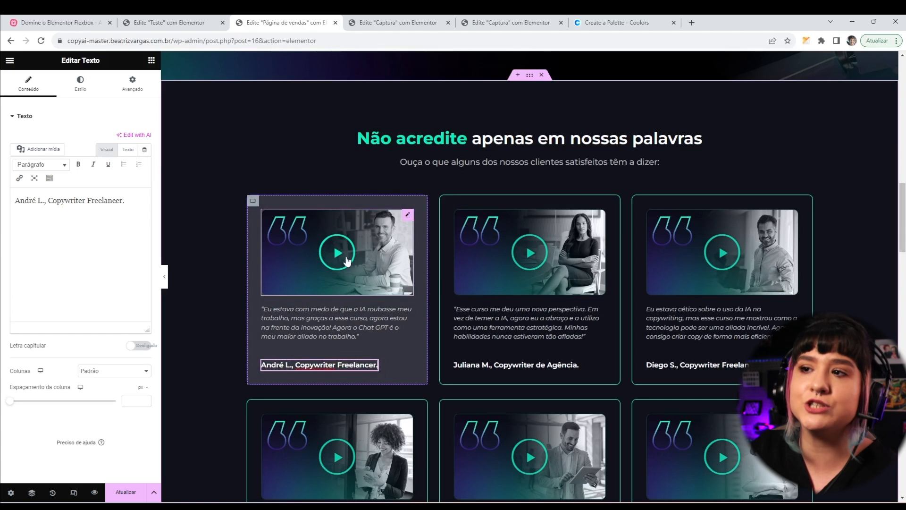
{"action": "left_click", "coordinate": [310, 336]}
{"action": "left_click", "coordinate": [283, 364]}
{"action": "scroll", "coordinate": [307, 359], "scroll_direction": "down", "scroll_amount": 1}
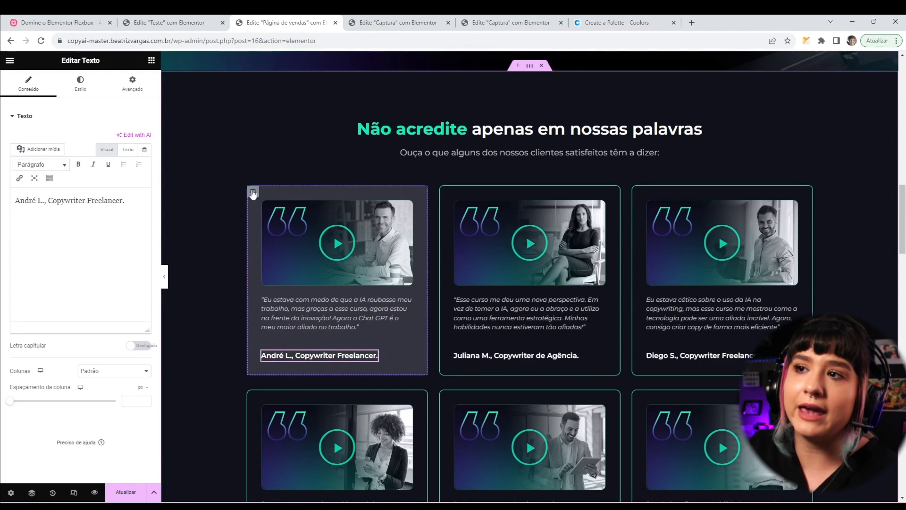
{"action": "left_click", "coordinate": [253, 192]}
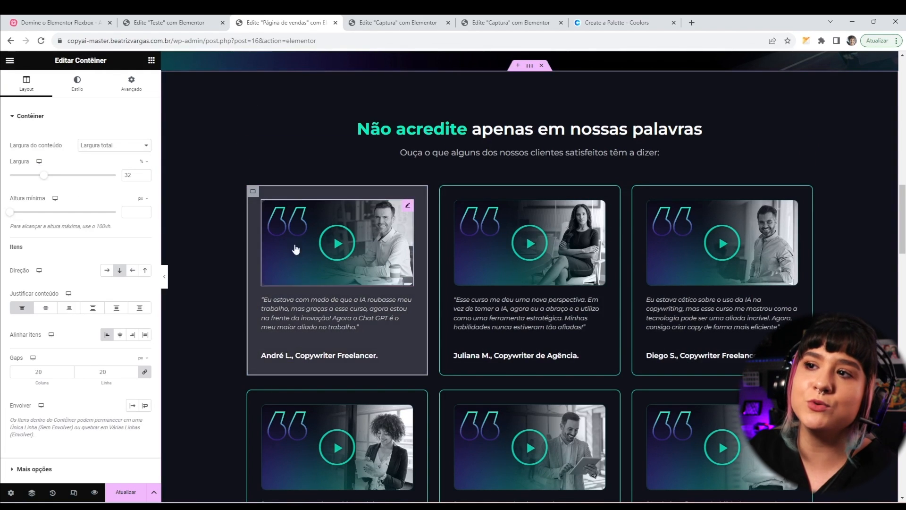
{"action": "left_click", "coordinate": [131, 84]}
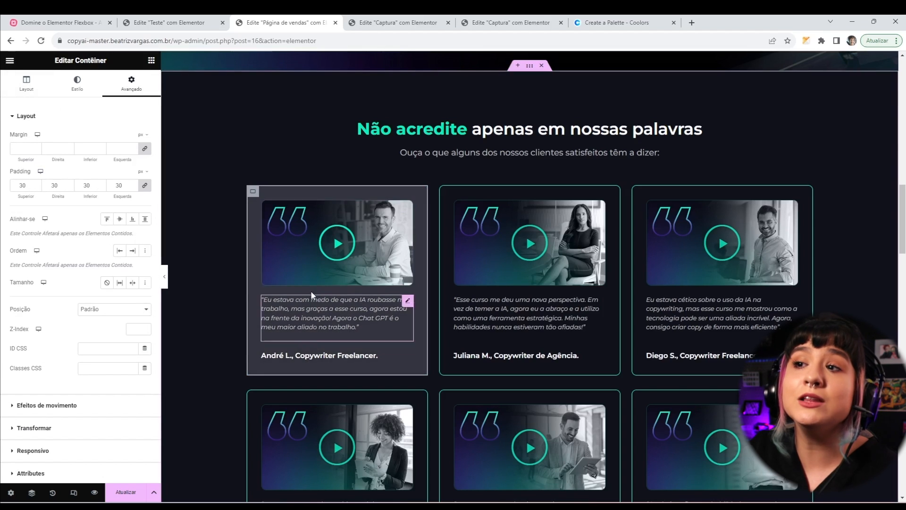
{"action": "left_click", "coordinate": [408, 205]}
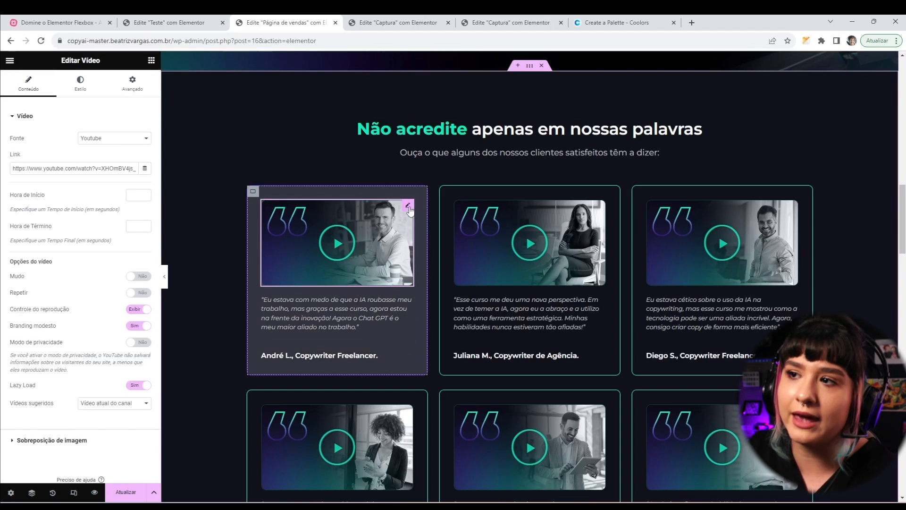
{"action": "left_click", "coordinate": [364, 320]}
{"action": "left_click", "coordinate": [339, 355]}
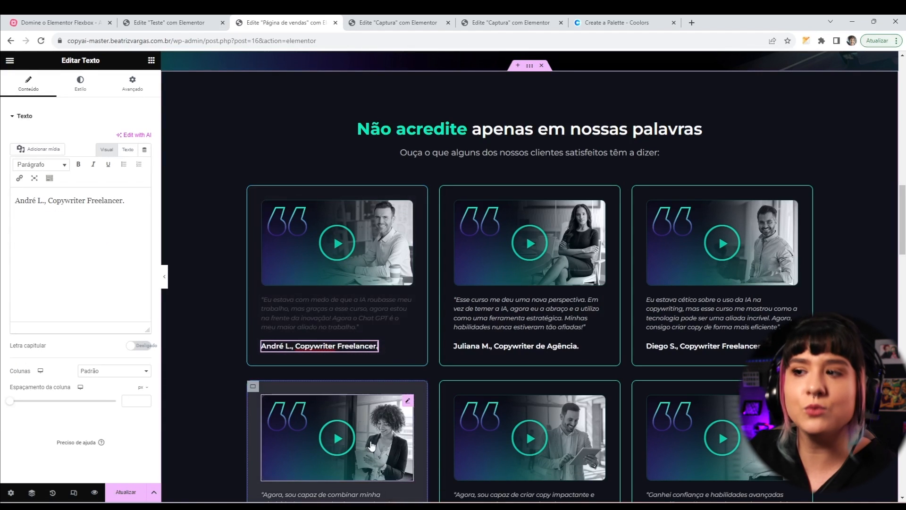
{"action": "left_click", "coordinate": [446, 182]}
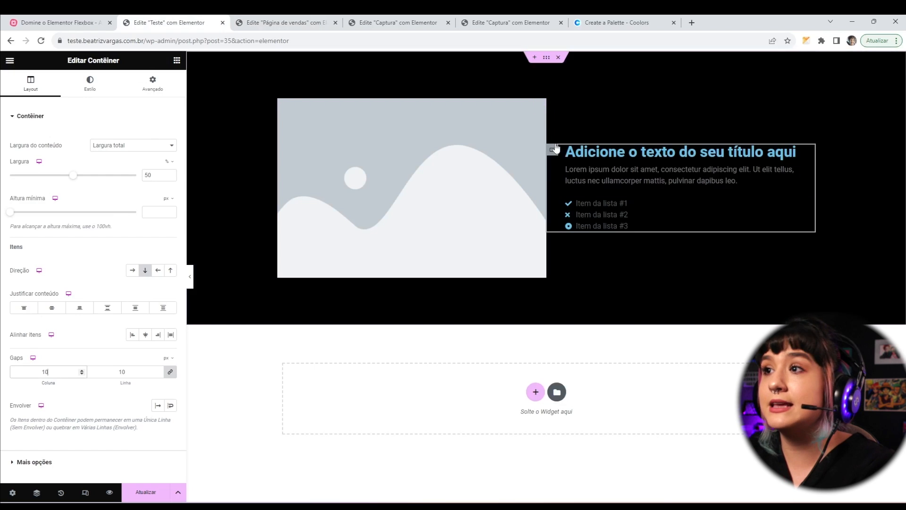
On the "Teste" page, delete the image from the black container and set the nested text container's width to 32%
{"action": "right_click", "coordinate": [407, 170]}
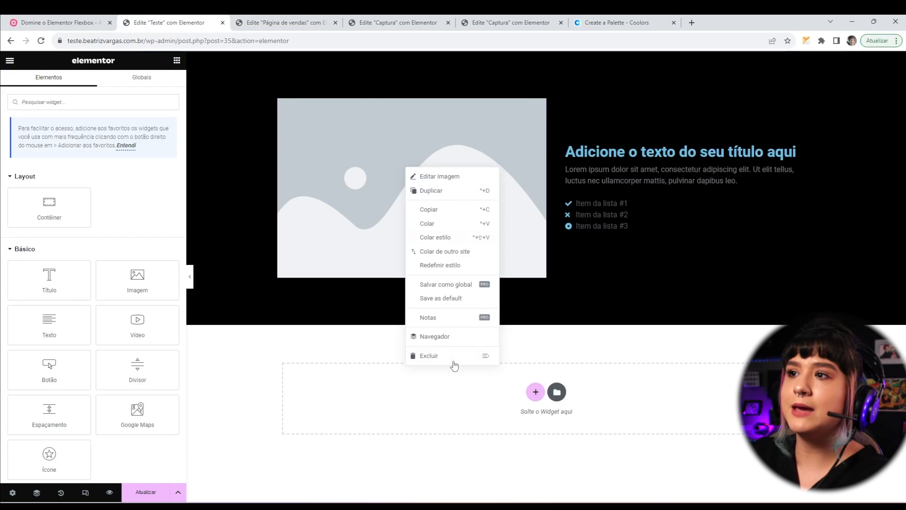
{"action": "left_click", "coordinate": [454, 358]}
{"action": "left_click", "coordinate": [283, 104]}
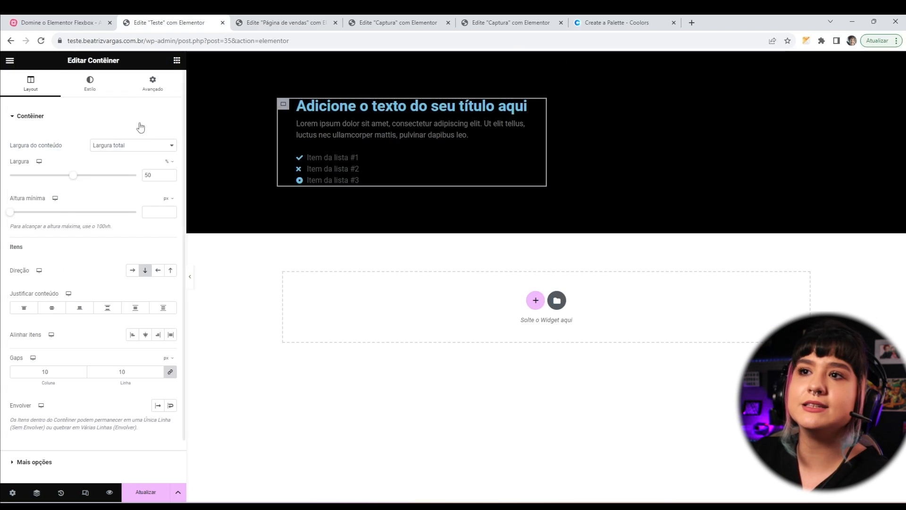
{"action": "type", "text": "32"}
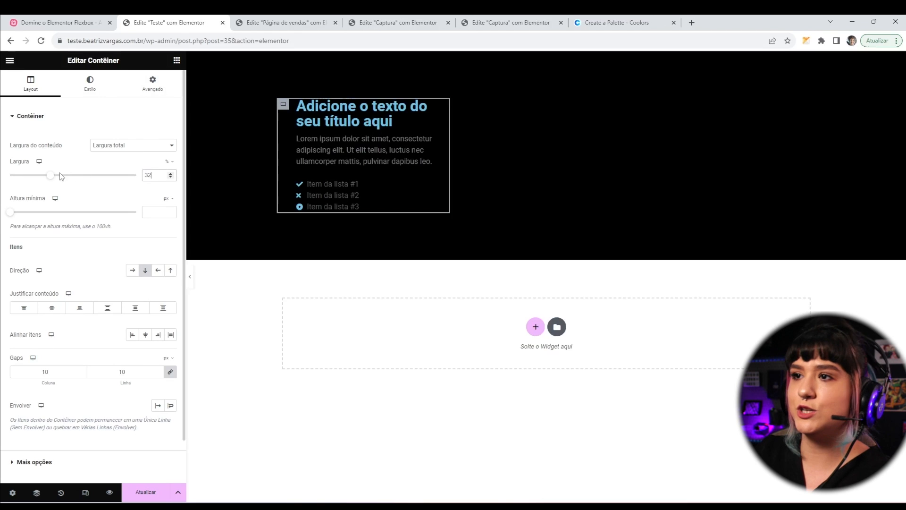
Set the nested container's linked padding to 50 px on all four sides
{"action": "left_click", "coordinate": [140, 91]}
{"action": "left_click", "coordinate": [172, 185]}
{"action": "double_click", "coordinate": [149, 185]}
{"action": "type", "text": "50"}
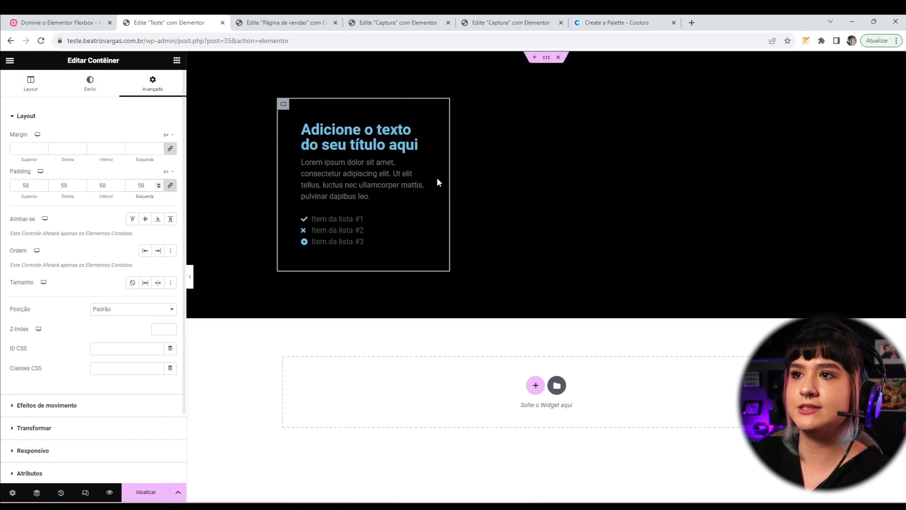
Duplicate the nested container twice to make a row of three text cards in the black container
{"action": "right_click", "coordinate": [285, 105]}
{"action": "left_click", "coordinate": [321, 128]}
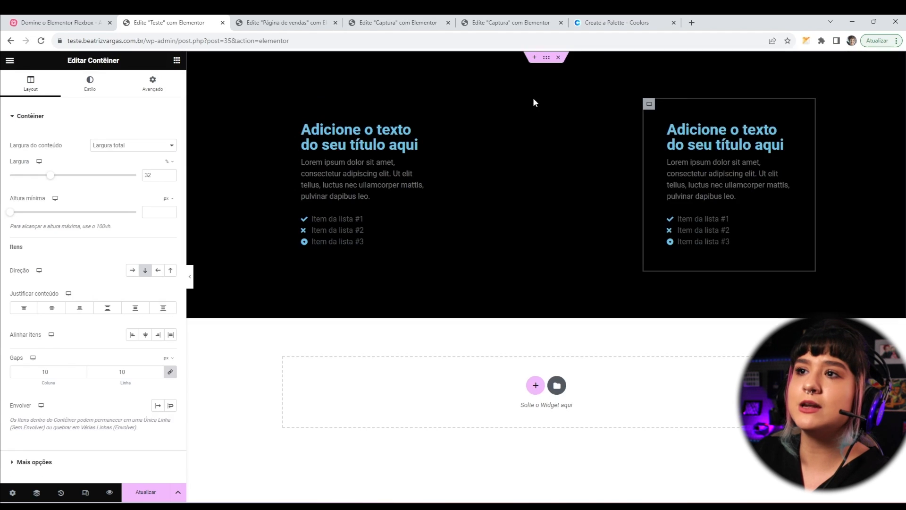
{"action": "right_click", "coordinate": [649, 104]}
{"action": "left_click", "coordinate": [654, 128]}
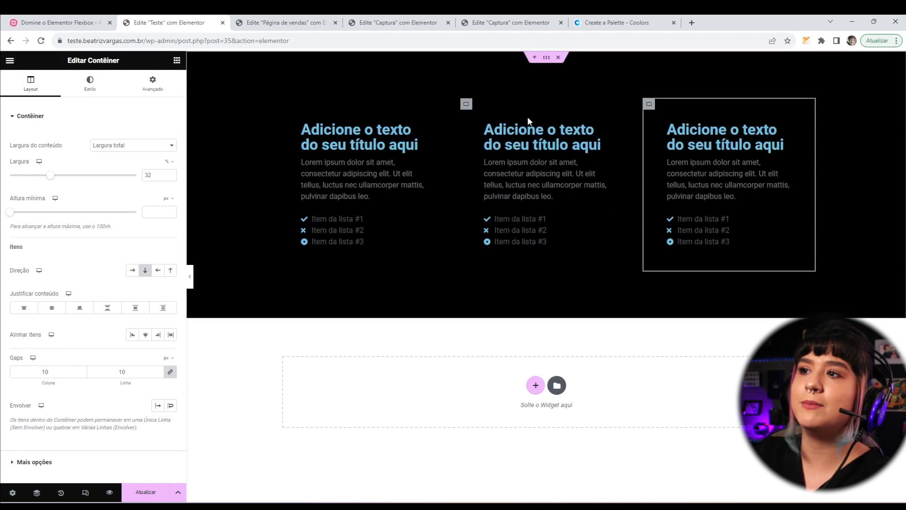
Give the first card a classic background in white, #FFFFFF
{"action": "left_click", "coordinate": [285, 106]}
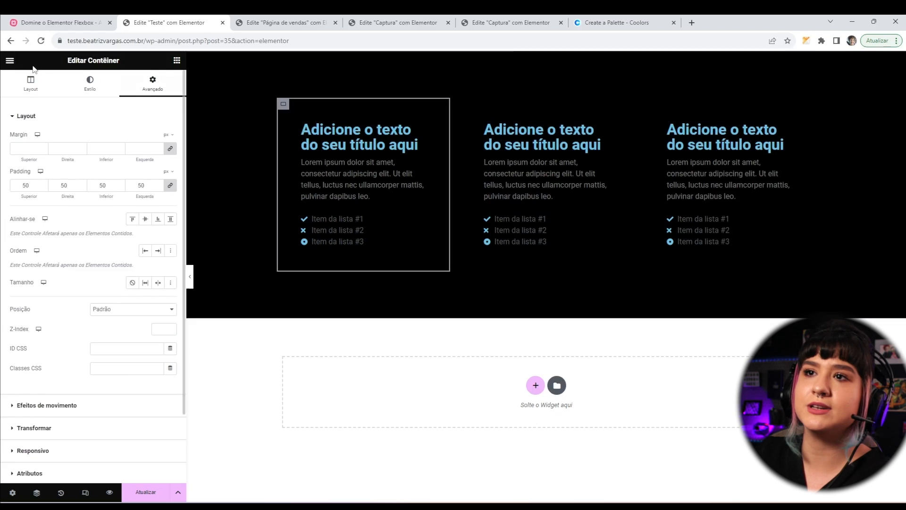
{"action": "left_click", "coordinate": [90, 84]}
{"action": "left_click", "coordinate": [132, 159]}
{"action": "left_click", "coordinate": [171, 177]}
{"action": "type", "text": "#ECECEC"}
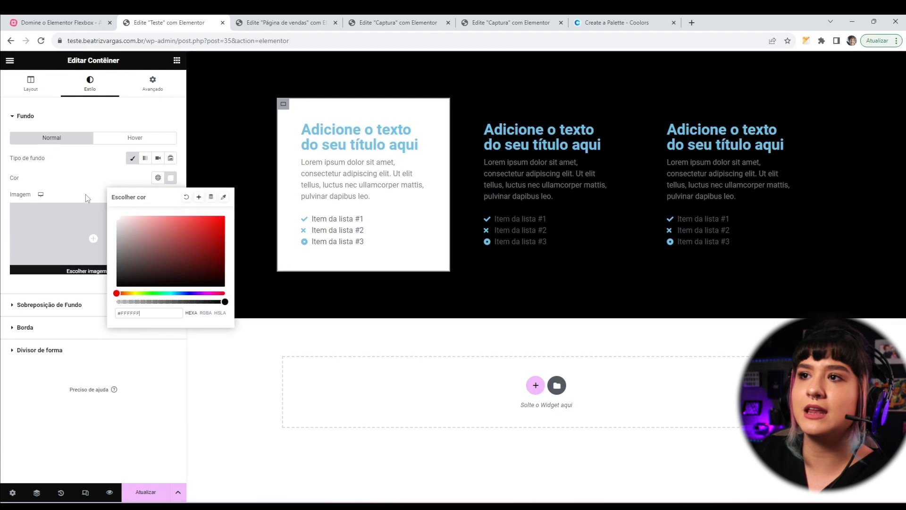
{"action": "left_click", "coordinate": [54, 168]}
Copy the first card's style and paste it onto the second and third cards
{"action": "right_click", "coordinate": [283, 104]}
{"action": "left_click", "coordinate": [302, 166]}
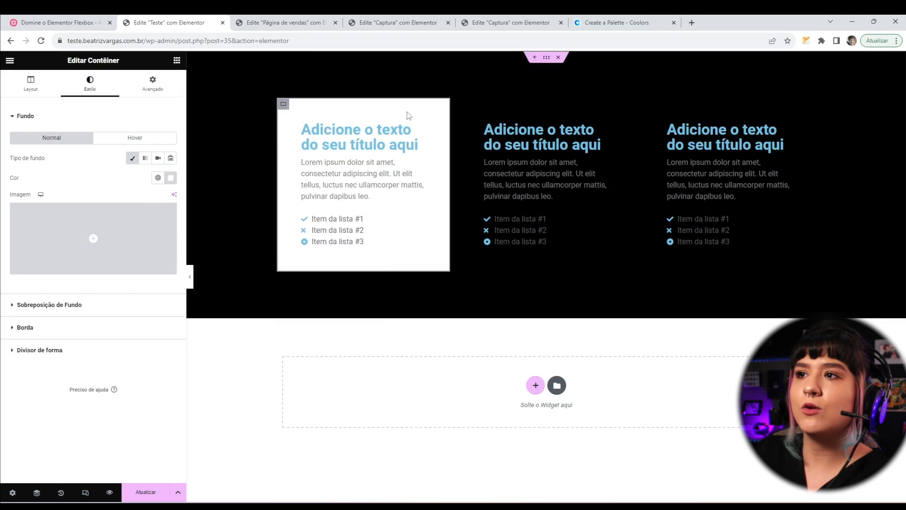
{"action": "right_click", "coordinate": [467, 106]}
{"action": "left_click", "coordinate": [491, 204]}
{"action": "right_click", "coordinate": [693, 126]}
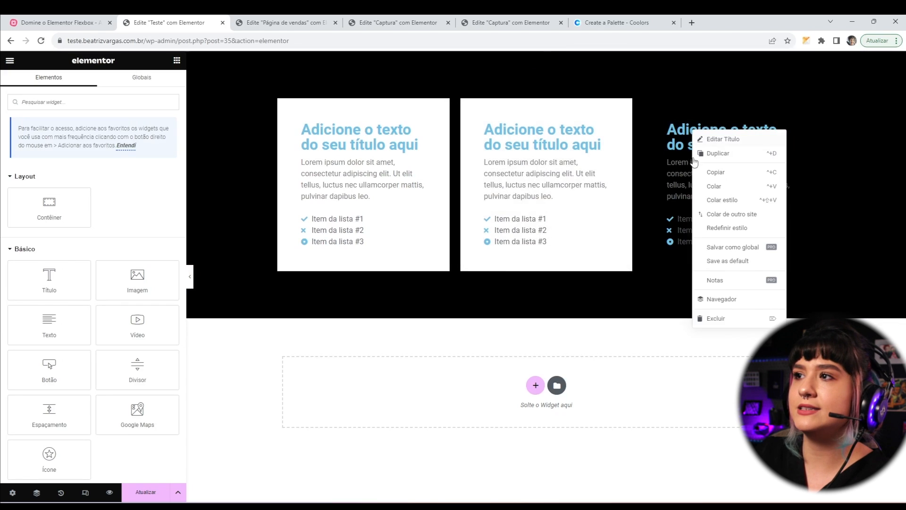
{"action": "left_click", "coordinate": [698, 218]}
{"action": "right_click", "coordinate": [657, 105]}
{"action": "left_click", "coordinate": [680, 194]}
Duplicate the third card to add a fourth, and set the black parent container to wrap its items
{"action": "right_click", "coordinate": [653, 104]}
{"action": "left_click", "coordinate": [667, 127]}
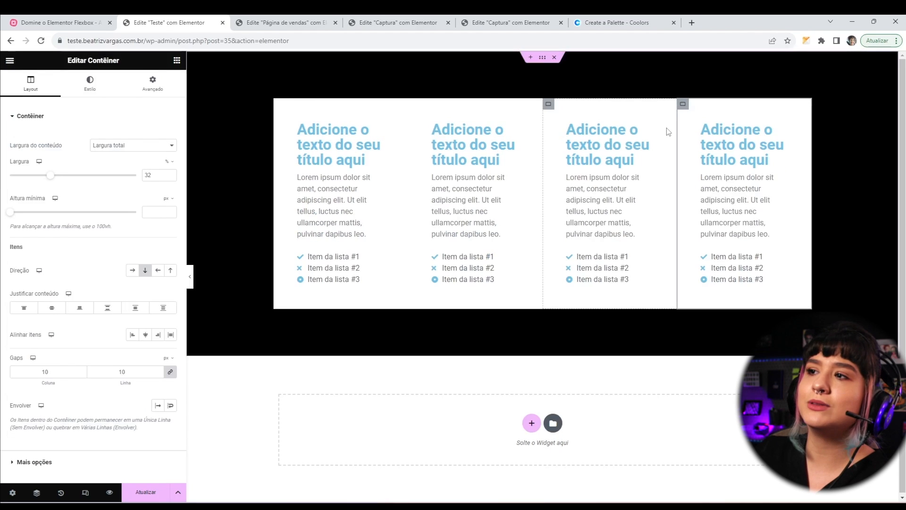
{"action": "left_click", "coordinate": [542, 58]}
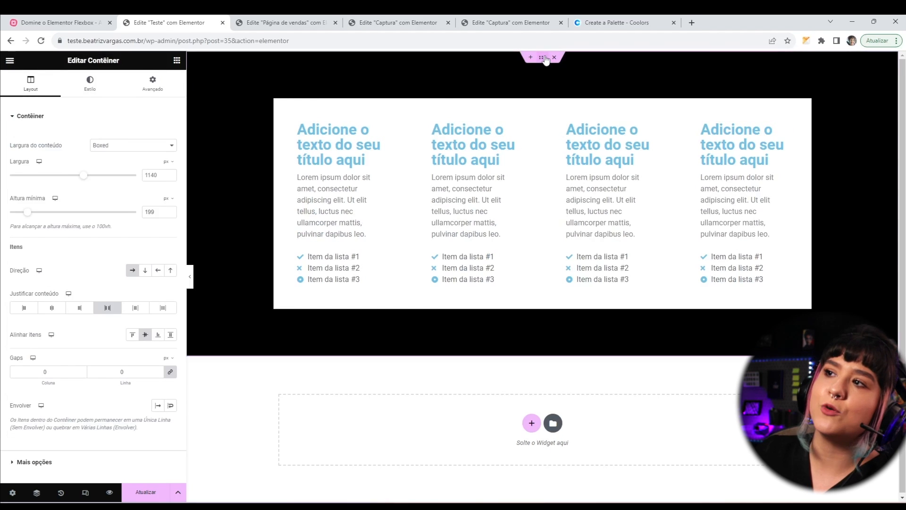
{"action": "left_click", "coordinate": [171, 405]}
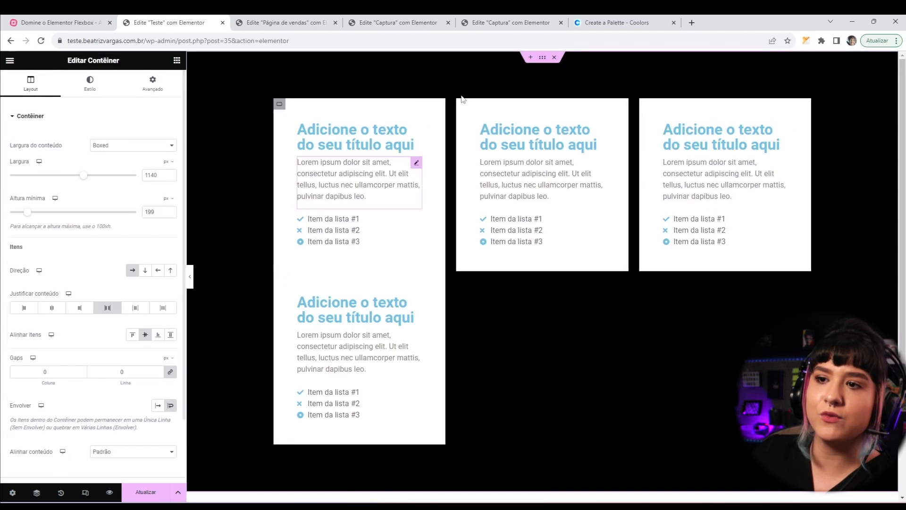
Set the fourth card's top margin alone to 30 px, separating it from the first row
{"action": "left_click", "coordinate": [280, 279]}
{"action": "left_click", "coordinate": [153, 84]}
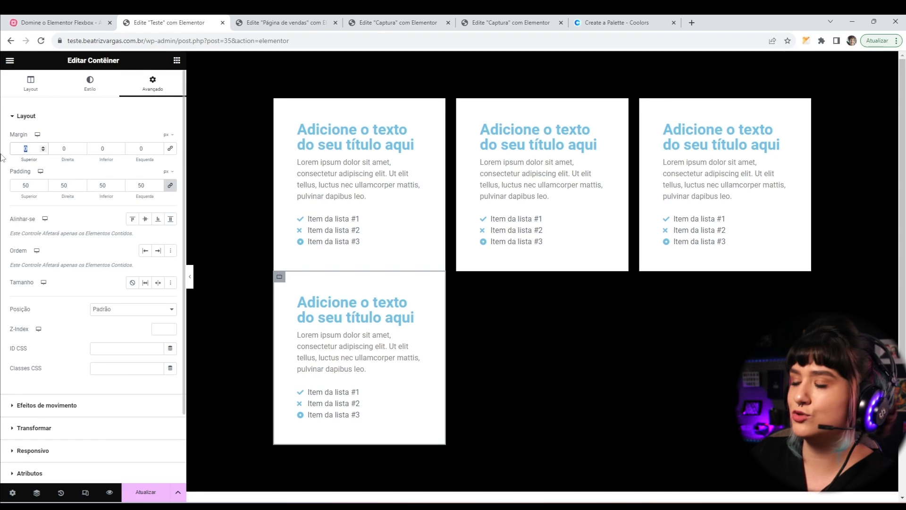
{"action": "type", "text": "30"}
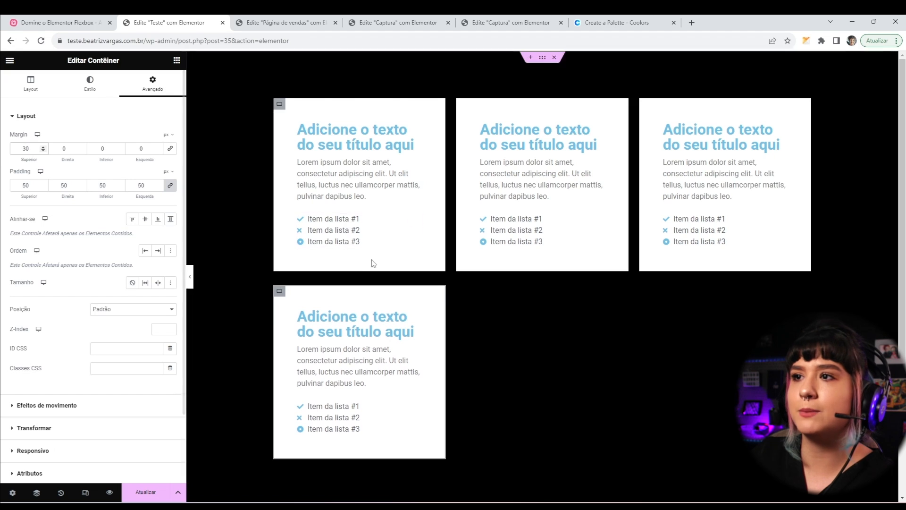
Duplicate the second-row card twice to complete a second row of three cards
{"action": "right_click", "coordinate": [281, 289]}
{"action": "left_click", "coordinate": [314, 311]}
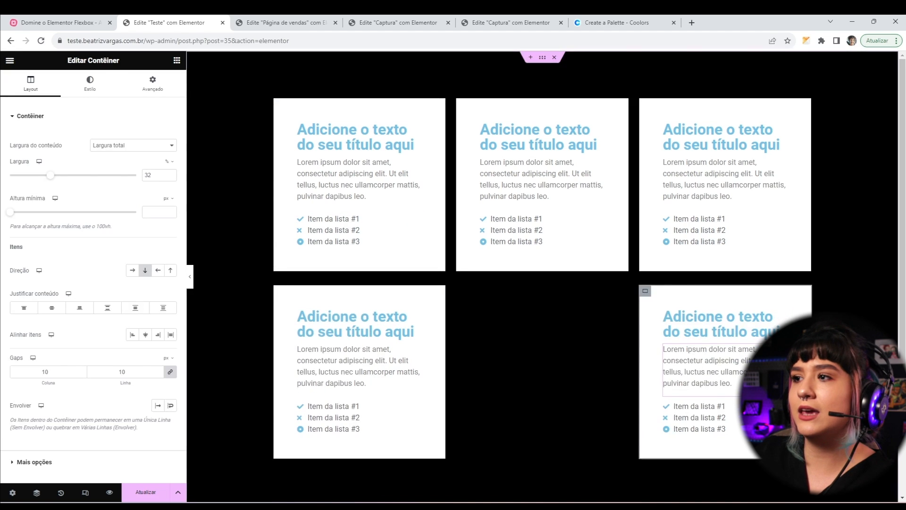
{"action": "scroll", "coordinate": [657, 291], "scroll_direction": "down", "scroll_amount": 1}
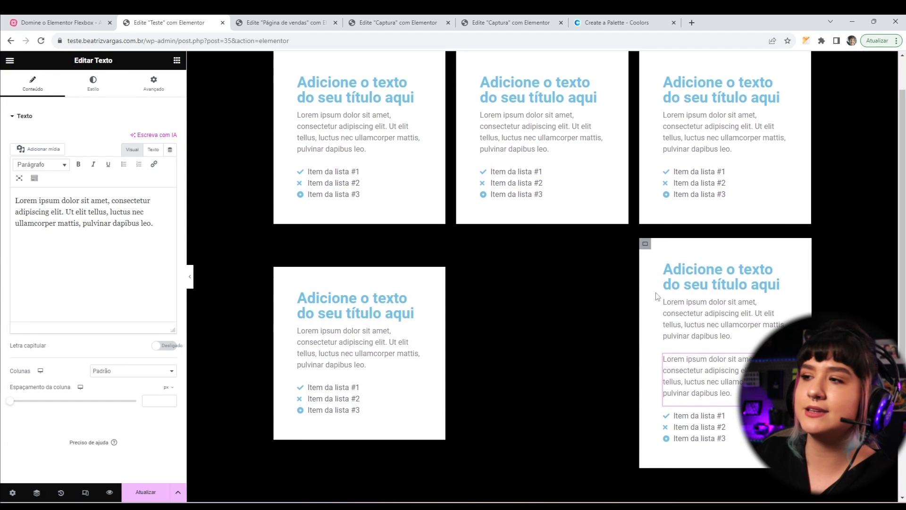
{"action": "right_click", "coordinate": [644, 244]}
{"action": "left_click", "coordinate": [660, 269]}
{"action": "scroll", "coordinate": [412, 269], "scroll_direction": "up", "scroll_amount": 1}
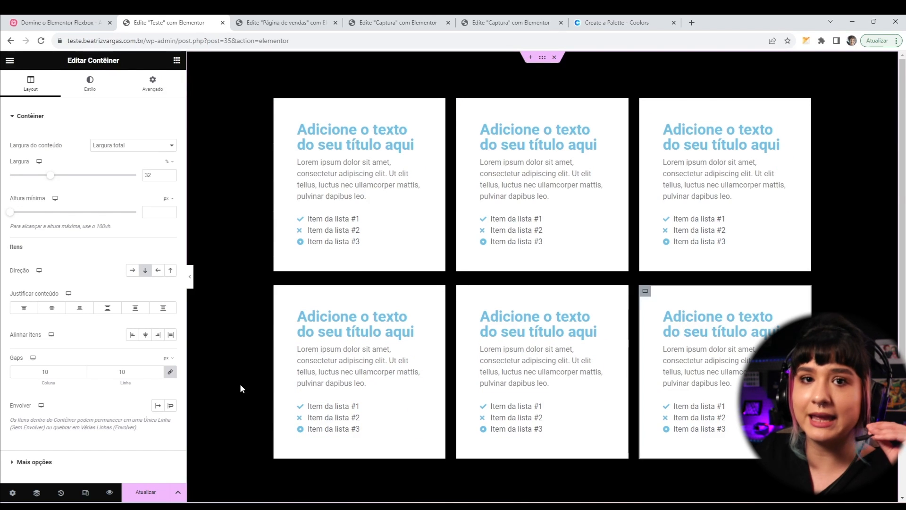
Switch to the MindMeister map, expand the "E o responsivo, como fica?" topic and read its explanation
{"action": "scroll", "coordinate": [240, 384], "scroll_direction": "down", "scroll_amount": 3}
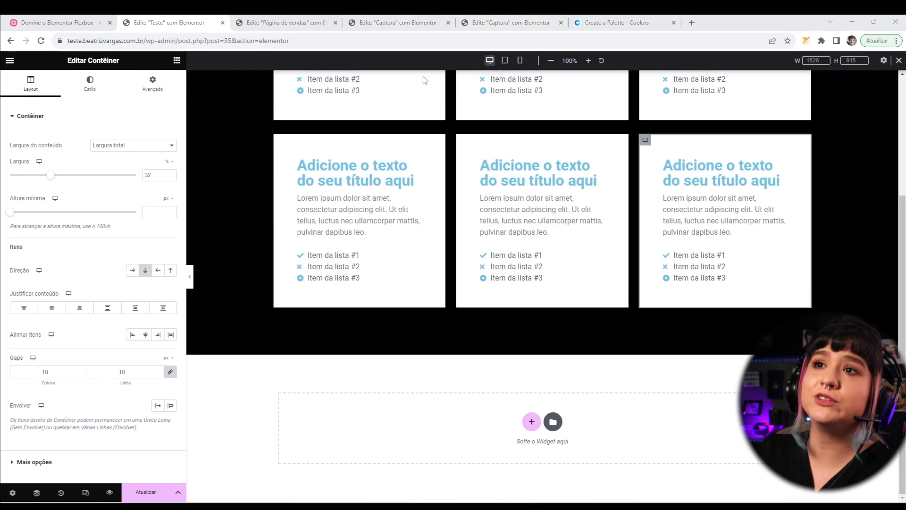
{"action": "left_click", "coordinate": [66, 22]}
{"action": "left_click_drag", "start_coordinate": [144, 338], "coordinate": [393, 340]}
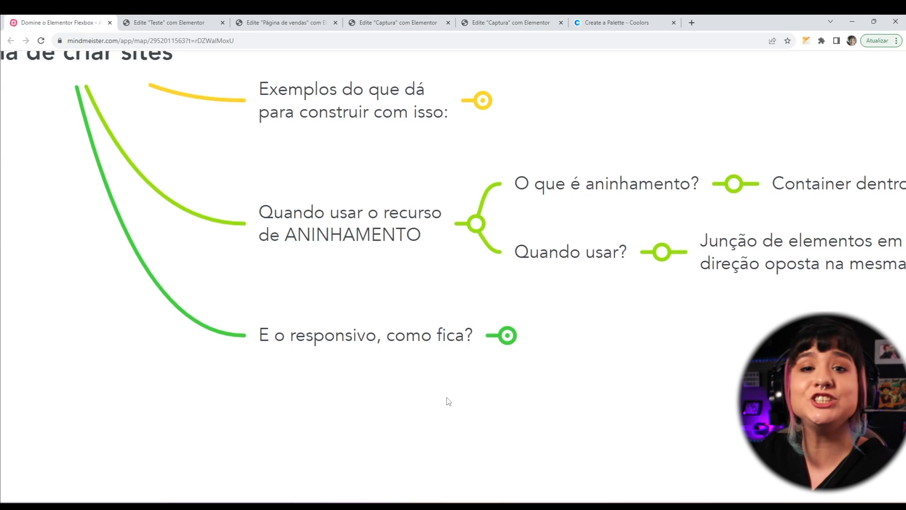
{"action": "left_click", "coordinate": [514, 338]}
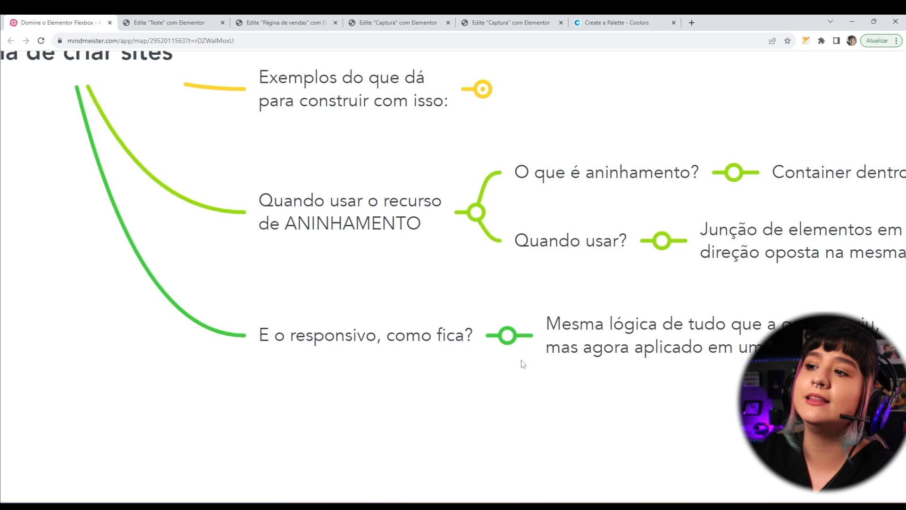
{"action": "left_click", "coordinate": [703, 330]}
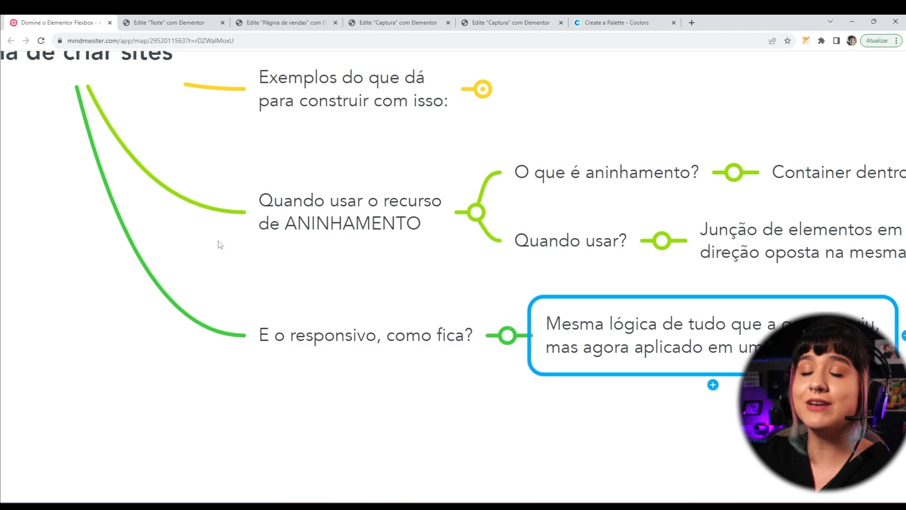
{"action": "left_click", "coordinate": [289, 452]}
{"action": "left_click_drag", "start_coordinate": [465, 449], "coordinate": [253, 458]}
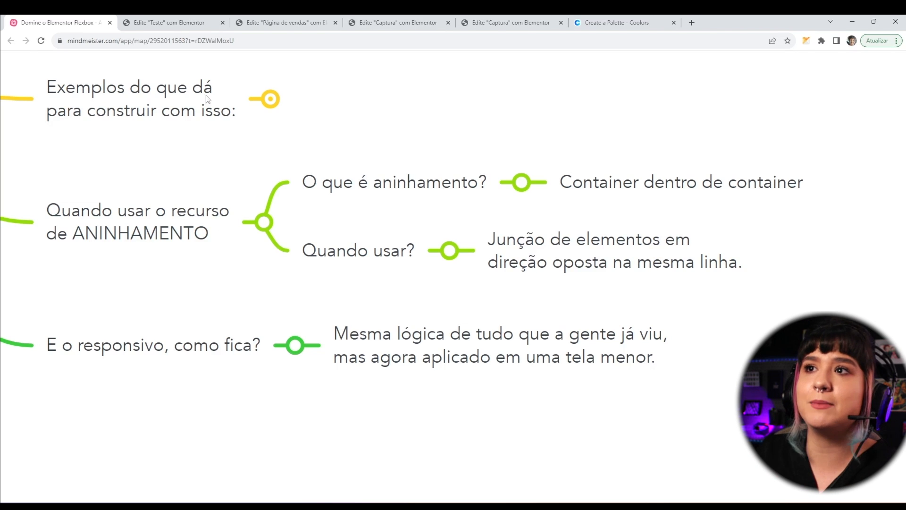
Return to the "Teste" page in Elementor and switch the responsive view of the card grid to tablet
{"action": "left_click", "coordinate": [257, 20]}
{"action": "left_click", "coordinate": [201, 21]}
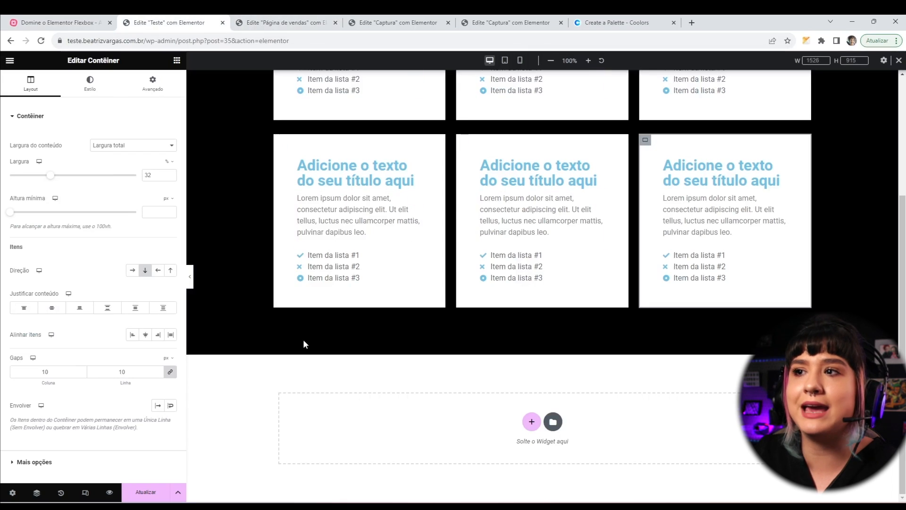
{"action": "scroll", "coordinate": [258, 304], "scroll_direction": "up", "scroll_amount": 3}
{"action": "left_click", "coordinate": [85, 493]}
{"action": "left_click", "coordinate": [86, 493]}
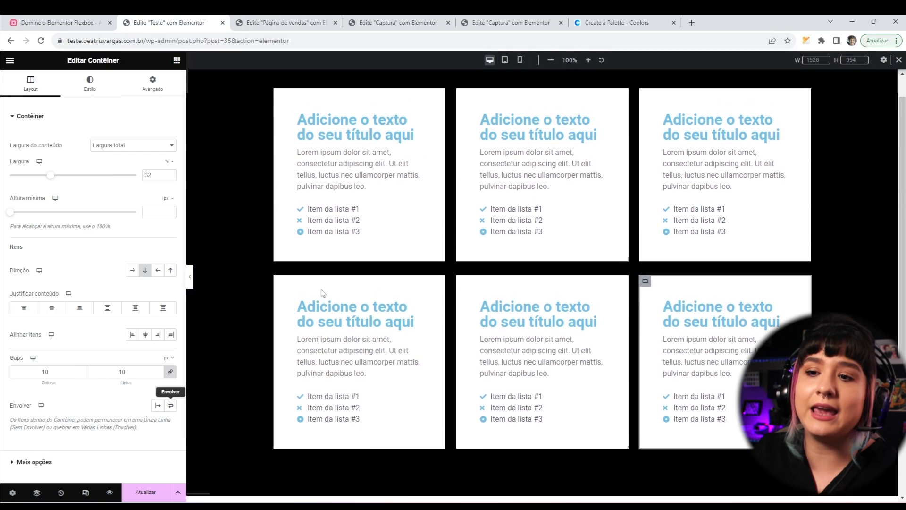
{"action": "left_click", "coordinate": [505, 57]}
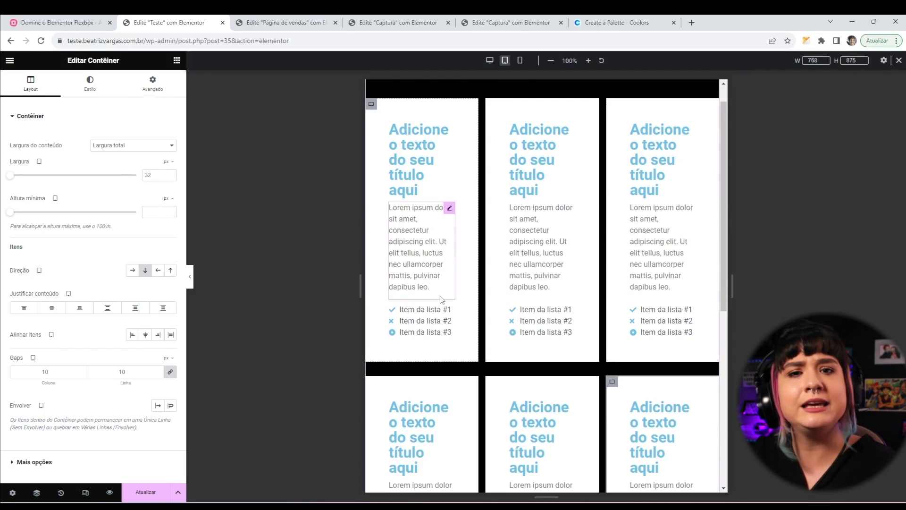
Set the first card's tablet width to 50 percent instead of pixels
{"action": "scroll", "coordinate": [467, 165], "scroll_direction": "up", "scroll_amount": 1}
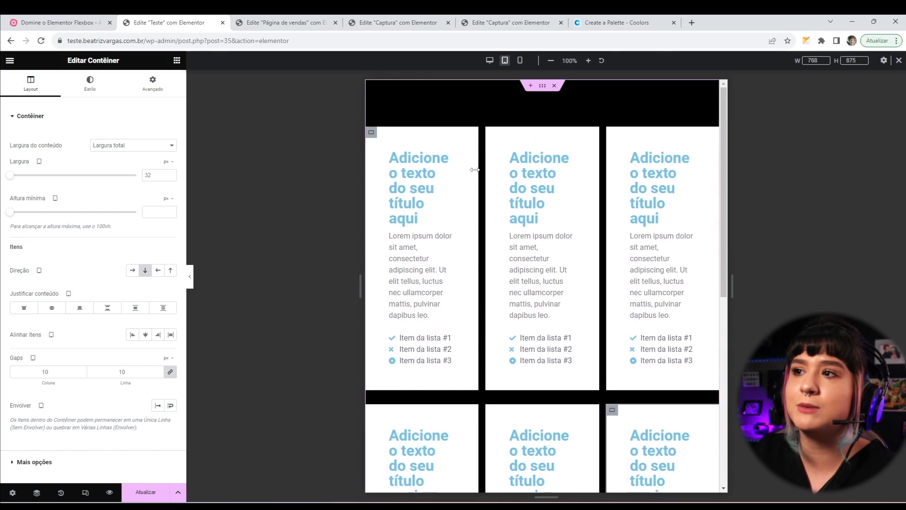
{"action": "left_click", "coordinate": [371, 135]}
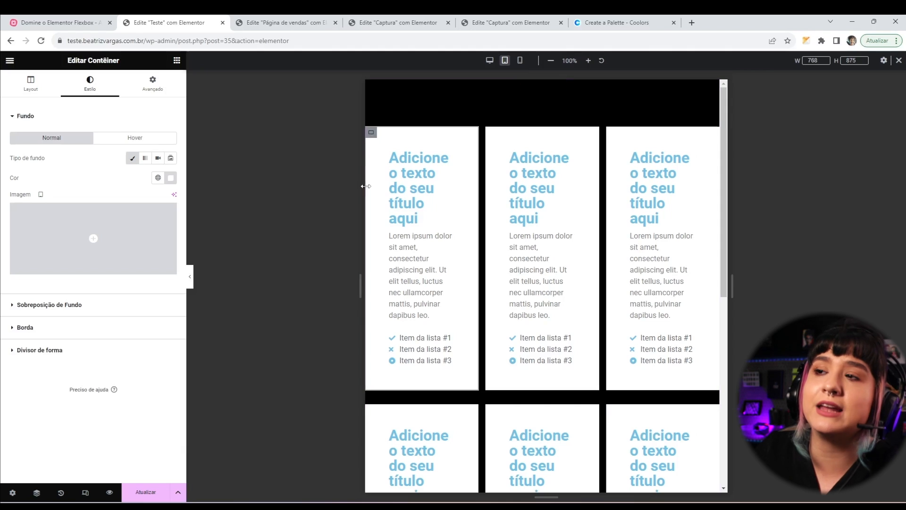
{"action": "left_click", "coordinate": [32, 86]}
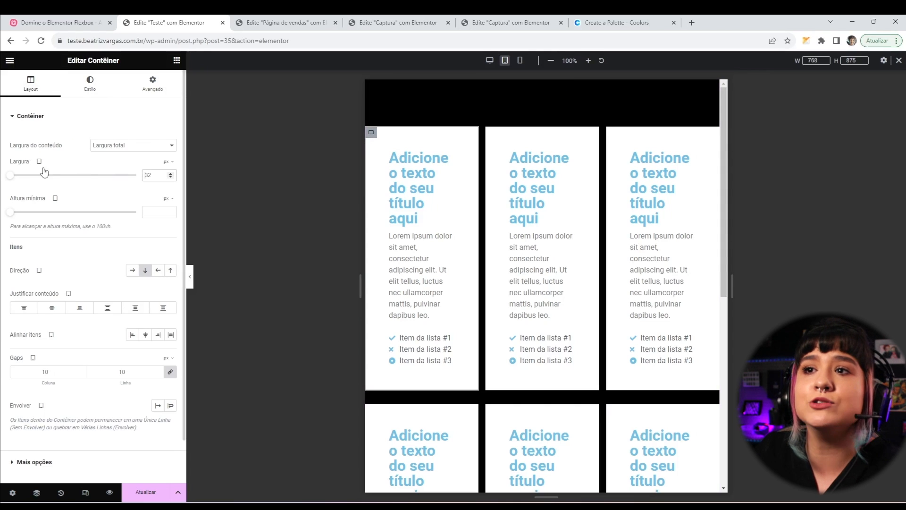
{"action": "left_click", "coordinate": [168, 162]}
{"action": "left_click", "coordinate": [167, 182]}
{"action": "double_click", "coordinate": [149, 175]}
{"action": "type", "text": "50"}
Set the tablet width of the second card and then the first card to 49%
{"action": "left_click", "coordinate": [612, 134]}
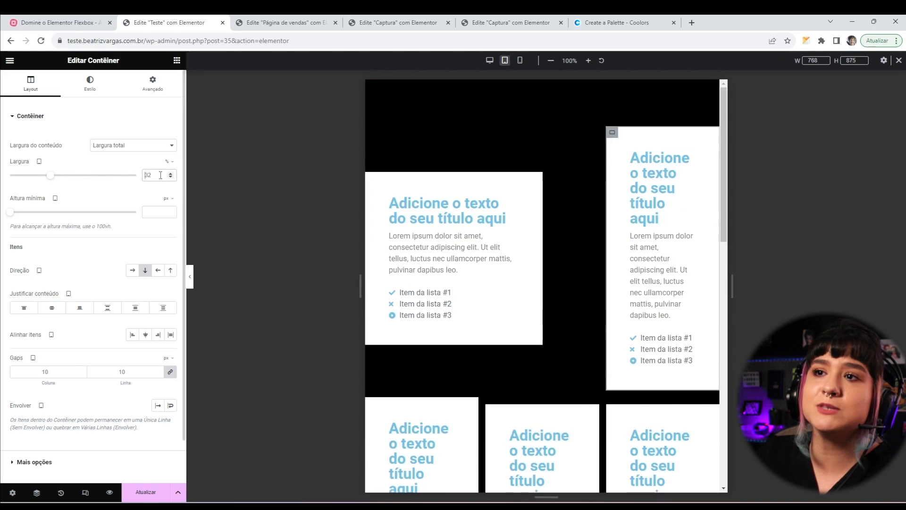
{"action": "double_click", "coordinate": [159, 176]}
{"action": "type", "text": "50"}
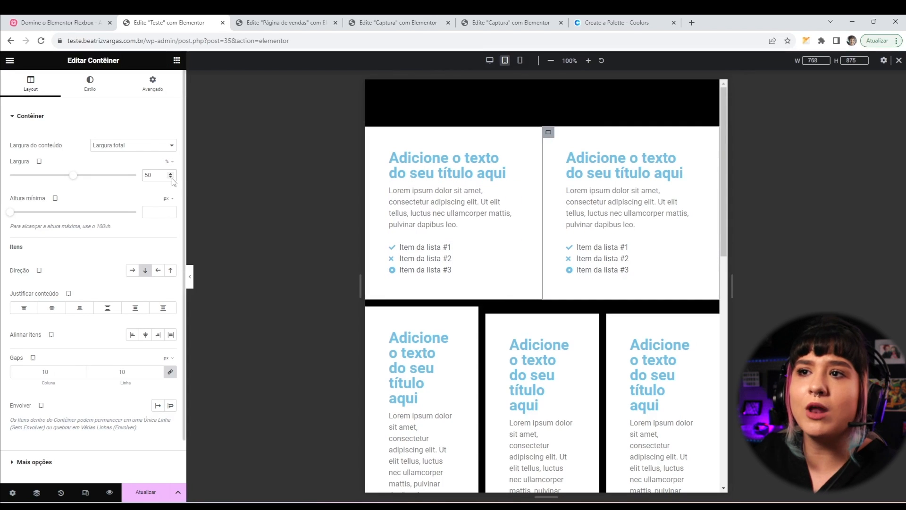
{"action": "left_click", "coordinate": [170, 177]}
{"action": "left_click", "coordinate": [171, 177]}
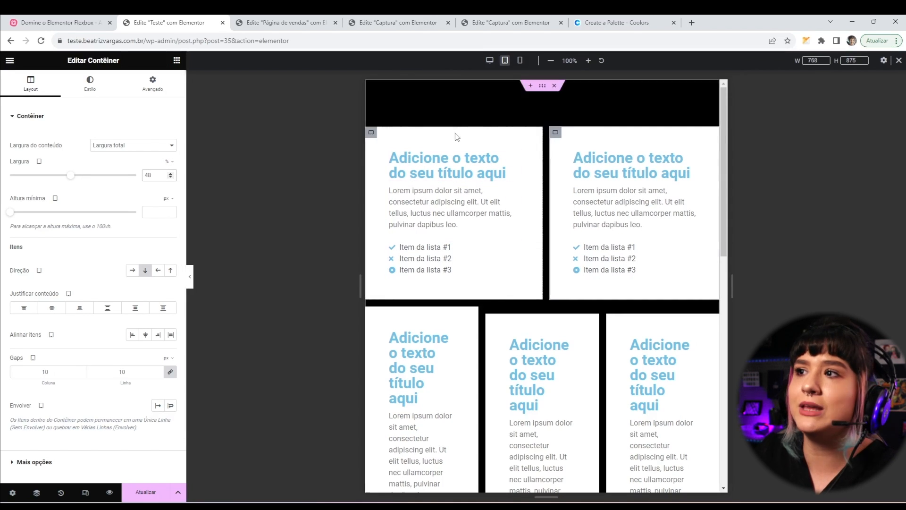
{"action": "key", "text": "Up"}
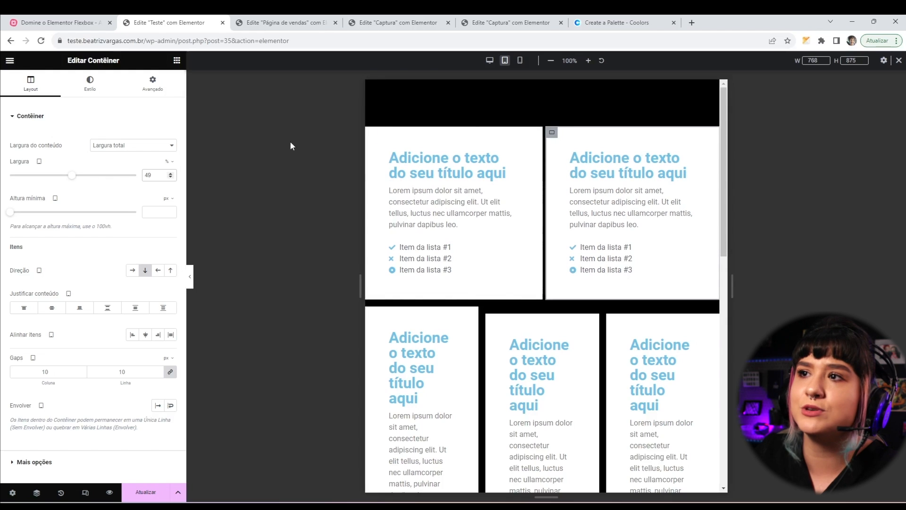
{"action": "left_click", "coordinate": [444, 159]}
{"action": "left_click", "coordinate": [371, 132]}
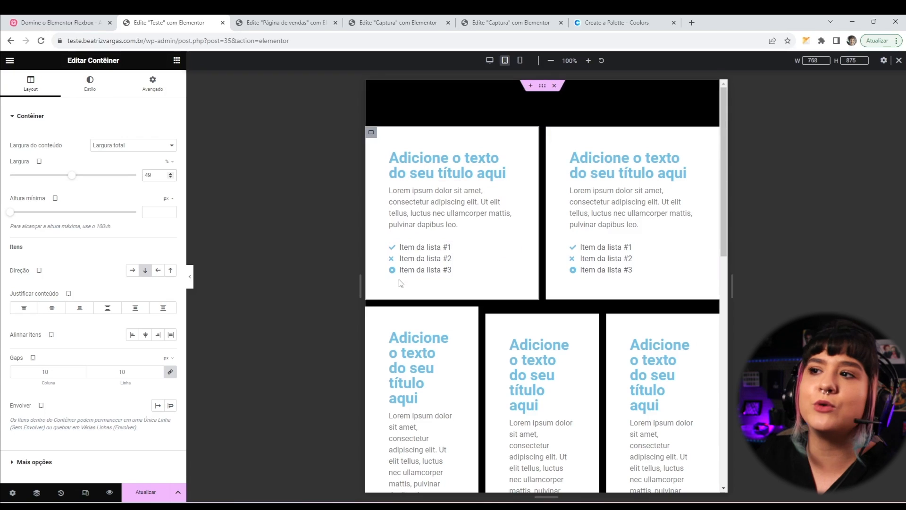
Copy the first card and paste its style onto the third and fourth cards
{"action": "right_click", "coordinate": [377, 143]}
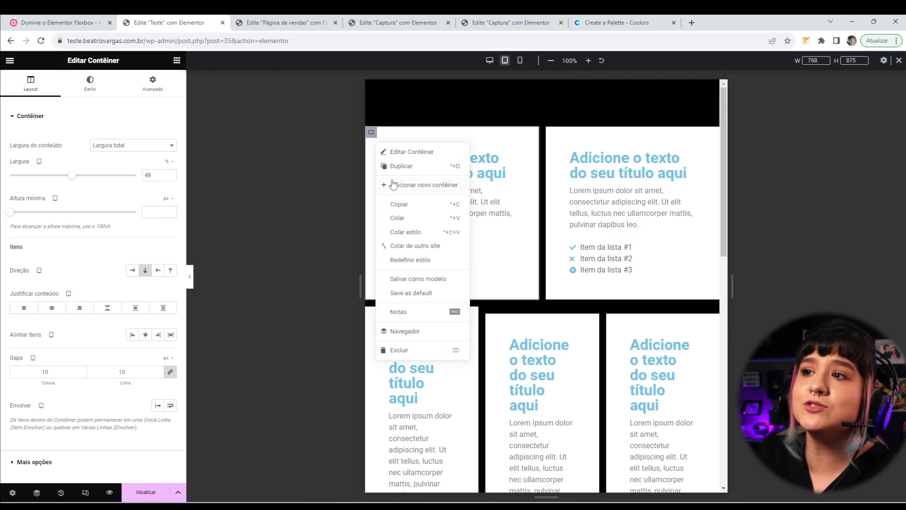
{"action": "left_click", "coordinate": [396, 208]}
{"action": "right_click", "coordinate": [380, 323]}
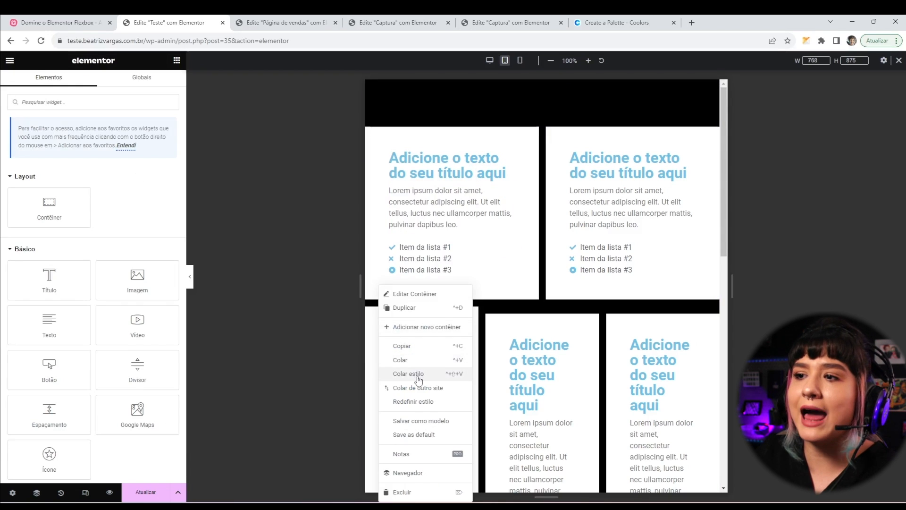
{"action": "left_click", "coordinate": [417, 375]}
{"action": "scroll", "coordinate": [425, 369], "scroll_direction": "down", "scroll_amount": 2}
{"action": "right_click", "coordinate": [620, 250]}
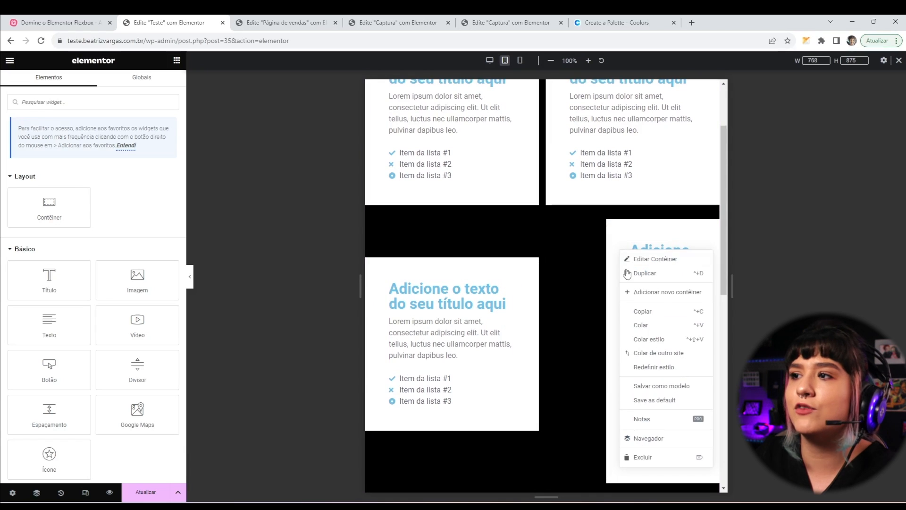
{"action": "left_click", "coordinate": [637, 339]}
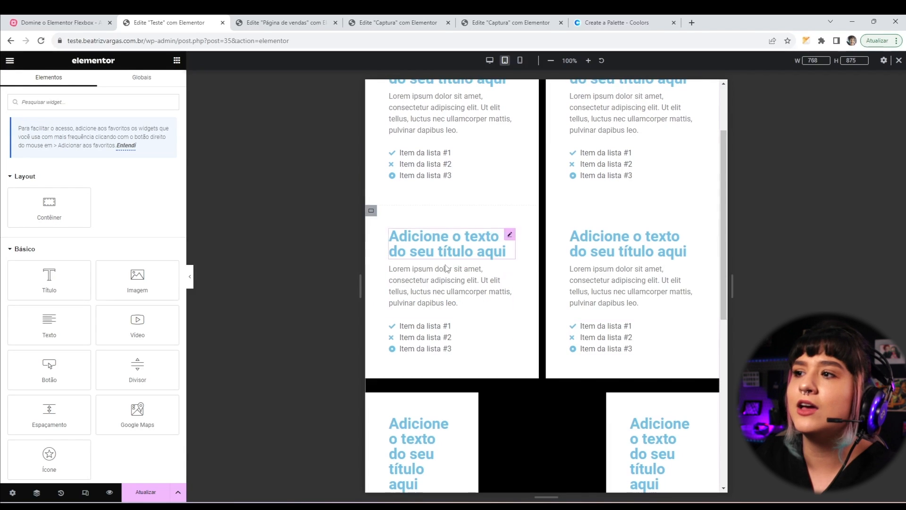
Unlink the third card's tablet margins and set only its top margin to 15 px
{"action": "left_click", "coordinate": [371, 211]}
{"action": "left_click", "coordinate": [152, 85]}
{"action": "left_click", "coordinate": [43, 148]}
{"action": "left_click", "coordinate": [43, 148]}
{"action": "left_click", "coordinate": [43, 148]}
{"action": "left_click", "coordinate": [43, 148]}
{"action": "left_click", "coordinate": [43, 151]}
{"action": "left_click", "coordinate": [43, 150]}
{"action": "left_click", "coordinate": [43, 150]}
{"action": "left_click", "coordinate": [43, 151]}
{"action": "left_click", "coordinate": [170, 149]}
{"action": "left_click_drag", "start_coordinate": [36, 148], "coordinate": [0, 152]}
{"action": "type", "text": "30"}
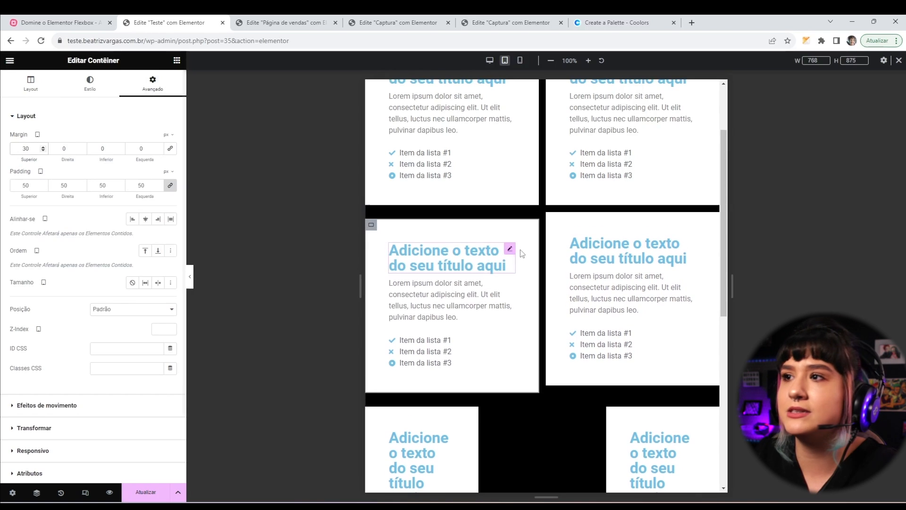
{"action": "key", "text": "BackSpace"}
{"action": "key", "text": "BackSpace"}
{"action": "type", "text": "15"}
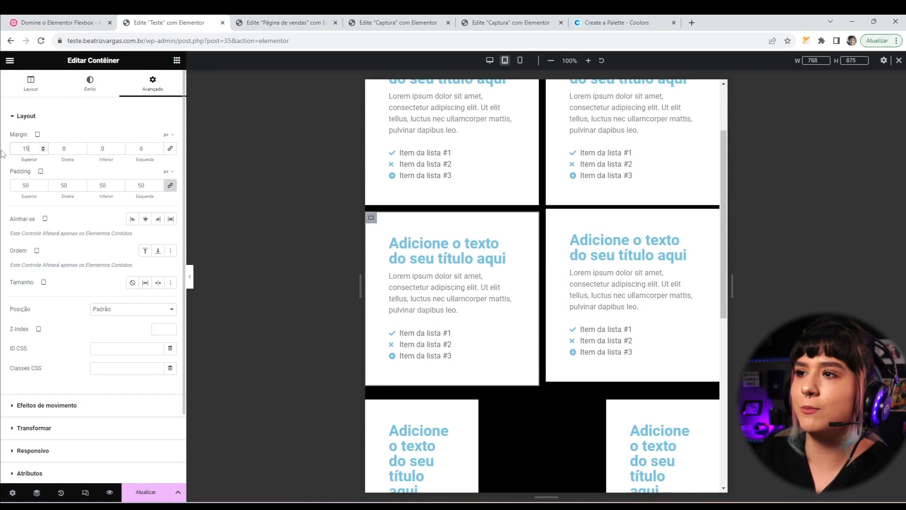
Copy the third card and paste its style onto the fourth, fifth and sixth cards
{"action": "right_click", "coordinate": [372, 219]}
{"action": "left_click", "coordinate": [394, 281]}
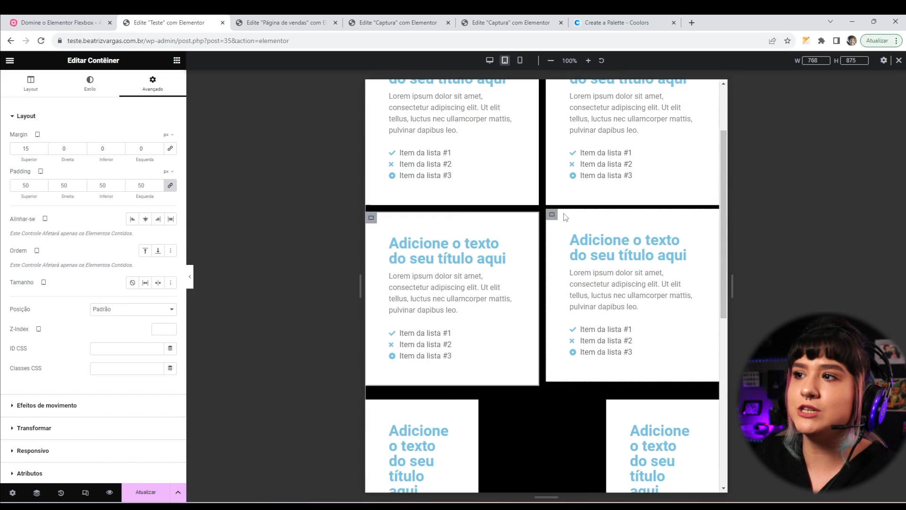
{"action": "right_click", "coordinate": [553, 215]}
{"action": "left_click", "coordinate": [573, 305]}
{"action": "scroll", "coordinate": [377, 407], "scroll_direction": "down", "scroll_amount": 3}
{"action": "right_click", "coordinate": [373, 265]}
{"action": "left_click", "coordinate": [400, 354]}
{"action": "right_click", "coordinate": [610, 279]}
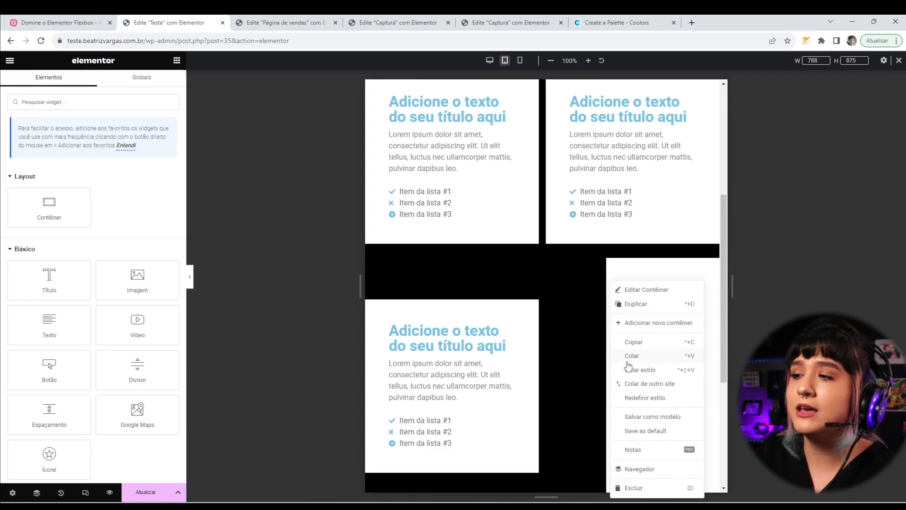
{"action": "left_click", "coordinate": [635, 371]}
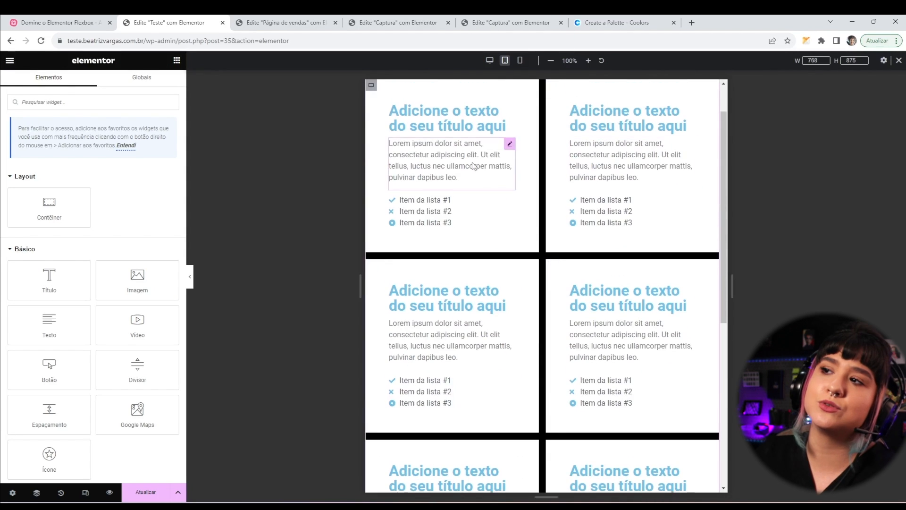
Unlink the outer container's tablet padding and set it to 80 px top and bottom and 20 px right and left
{"action": "scroll", "coordinate": [580, 328], "scroll_direction": "up", "scroll_amount": 1}
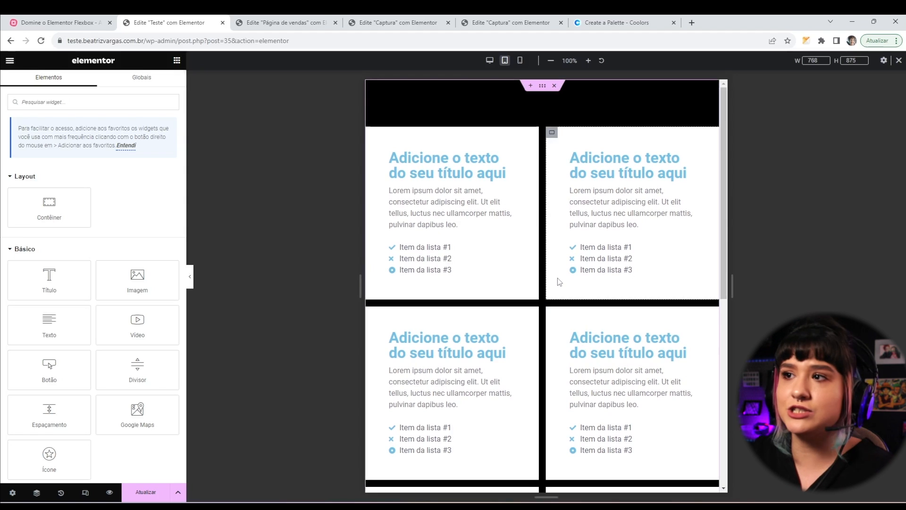
{"action": "left_click", "coordinate": [542, 87]}
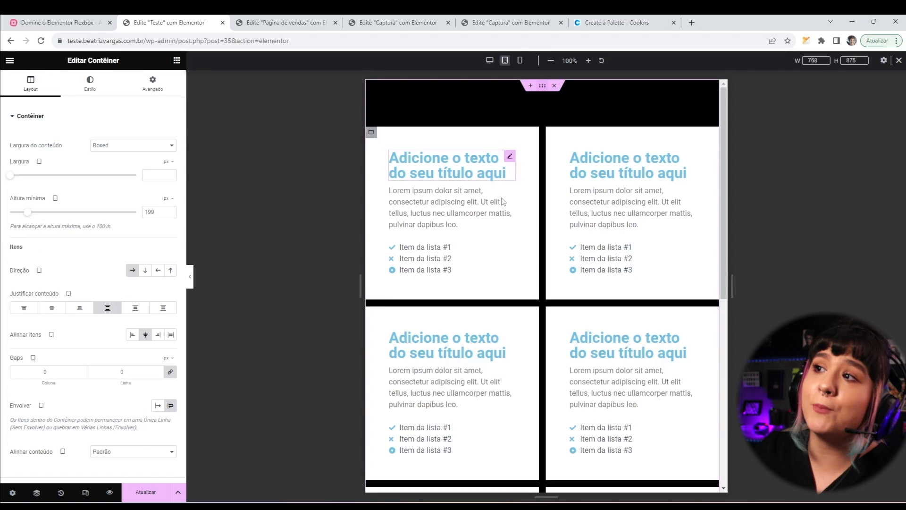
{"action": "left_click", "coordinate": [153, 85]}
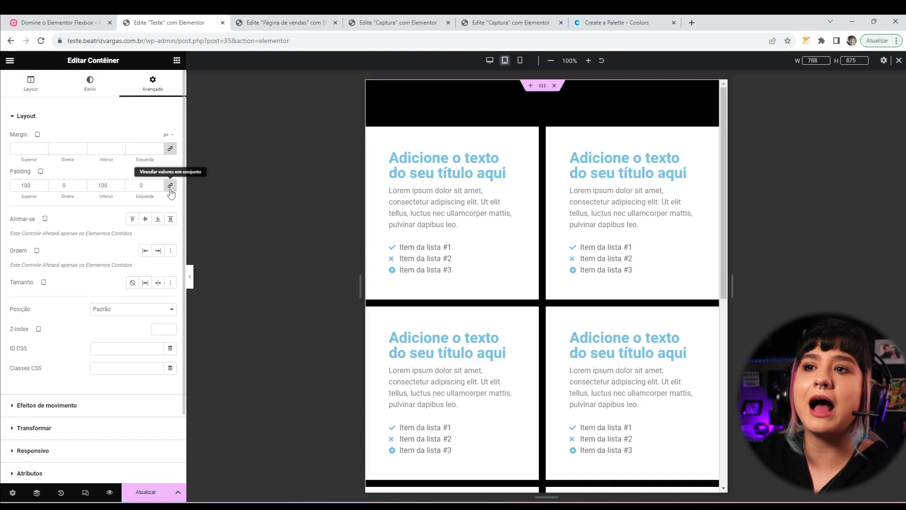
{"action": "left_click", "coordinate": [171, 187]}
{"action": "left_click_drag", "start_coordinate": [32, 185], "coordinate": [3, 190]}
{"action": "type", "text": "80"}
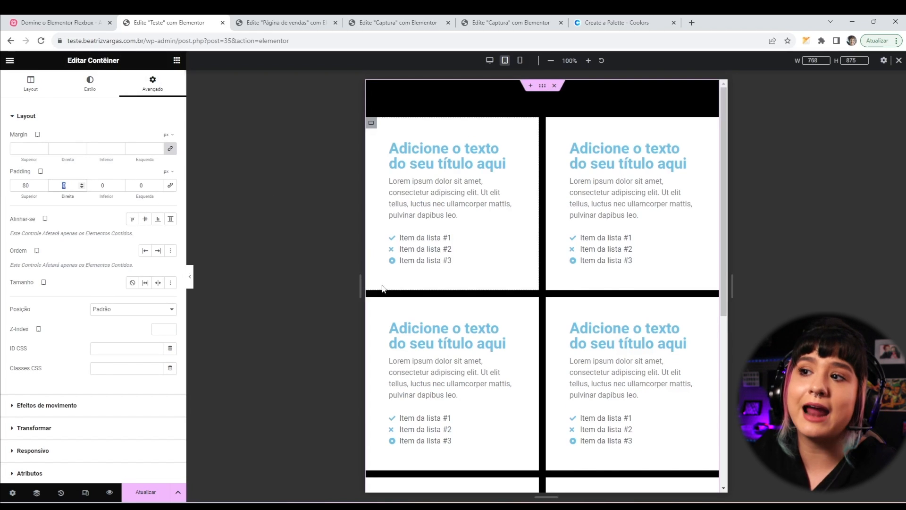
{"action": "type", "text": "20"}
{"action": "key", "text": "Tab"}
{"action": "type", "text": "80"}
{"action": "key", "text": "Tab"}
{"action": "type", "text": "20"}
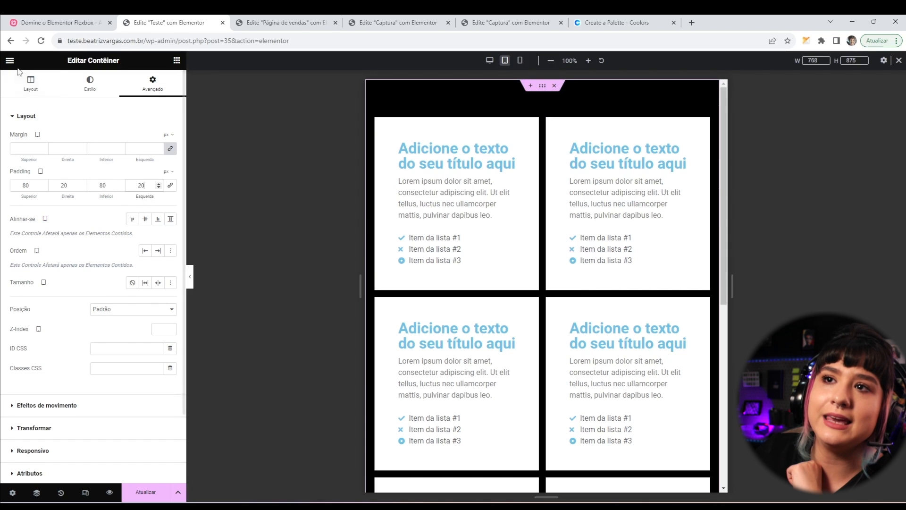
Try the horizontal direction on the first card for tablet, compare it with the desktop view, and restore the vertical direction
{"action": "left_click", "coordinate": [30, 84]}
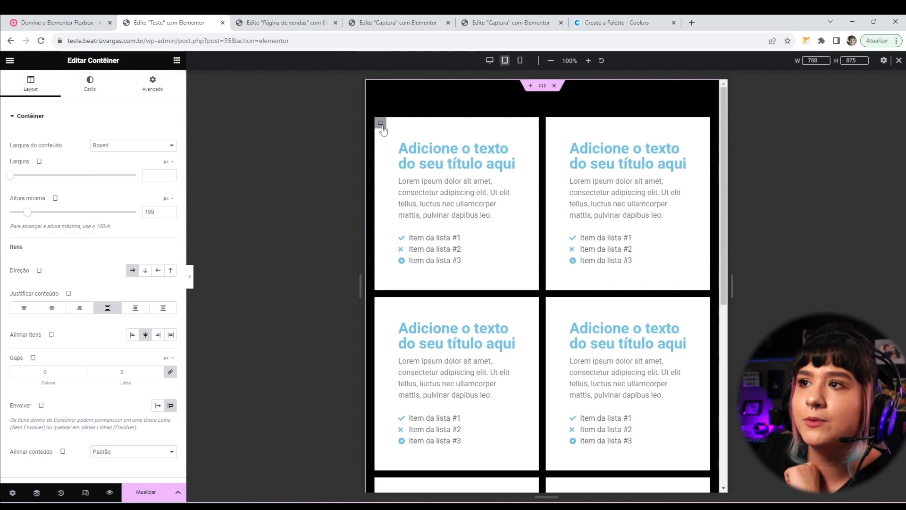
{"action": "left_click", "coordinate": [392, 157]}
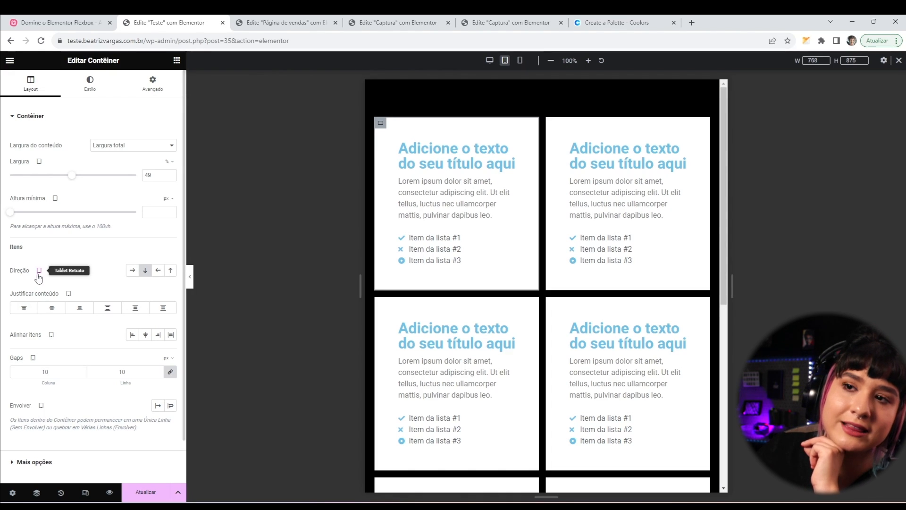
{"action": "left_click", "coordinate": [132, 270]}
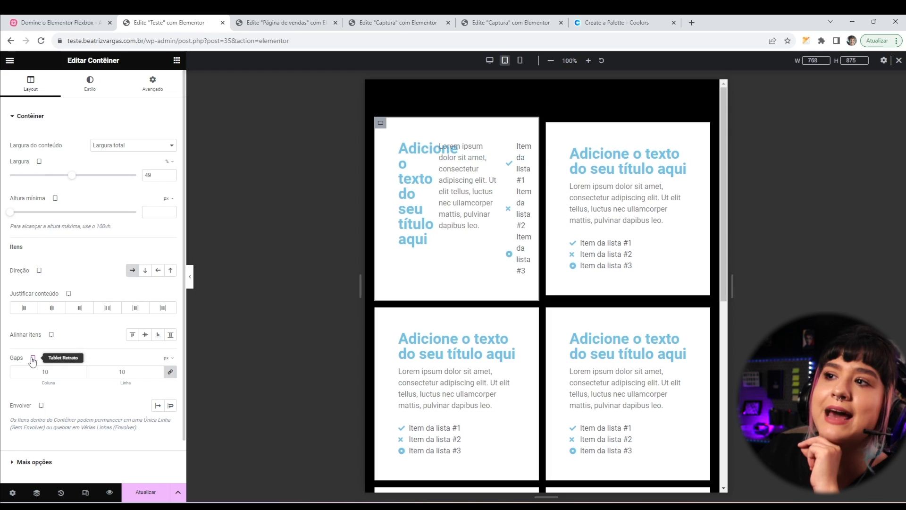
{"action": "left_click", "coordinate": [489, 61]}
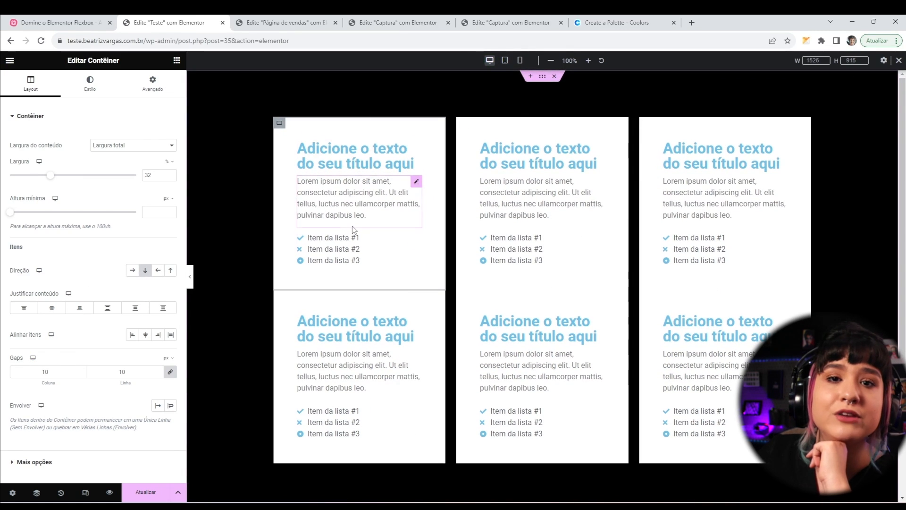
{"action": "left_click", "coordinate": [505, 61]}
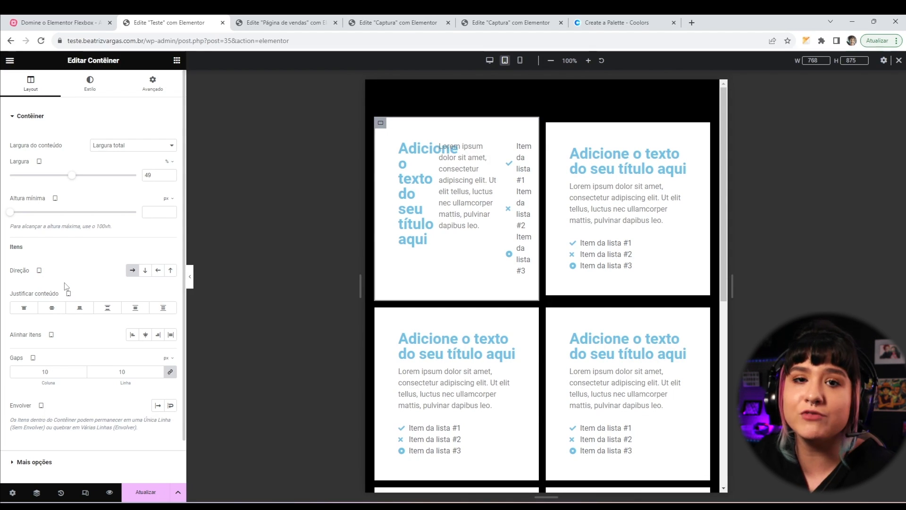
{"action": "left_click", "coordinate": [144, 270]}
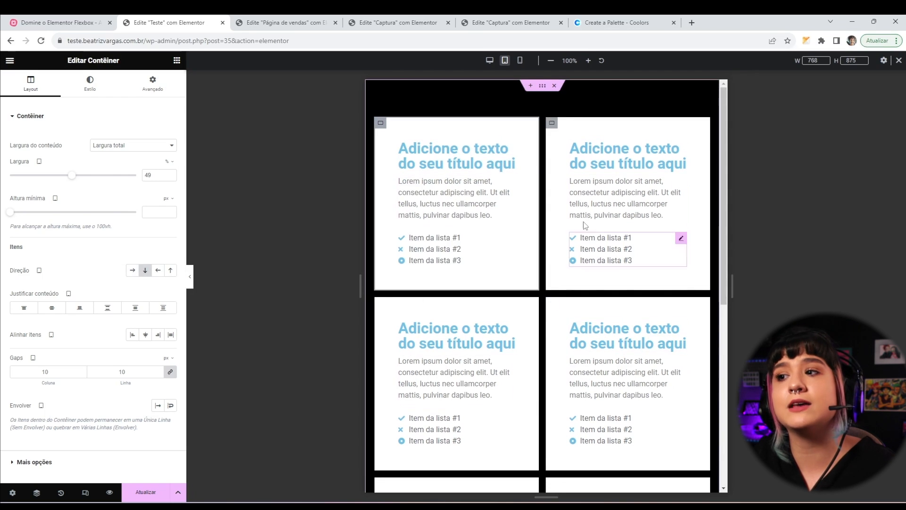
Switch the responsive view to mobile and review how the cards stack
{"action": "scroll", "coordinate": [516, 384], "scroll_direction": "down", "scroll_amount": 3}
{"action": "left_click", "coordinate": [519, 60]}
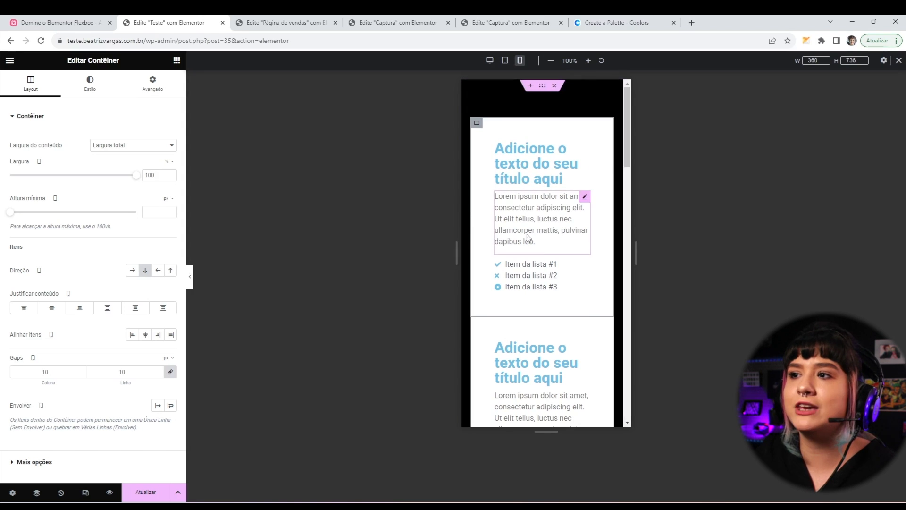
{"action": "scroll", "coordinate": [488, 240], "scroll_direction": "down", "scroll_amount": 2}
{"action": "scroll", "coordinate": [486, 226], "scroll_direction": "up", "scroll_amount": 2}
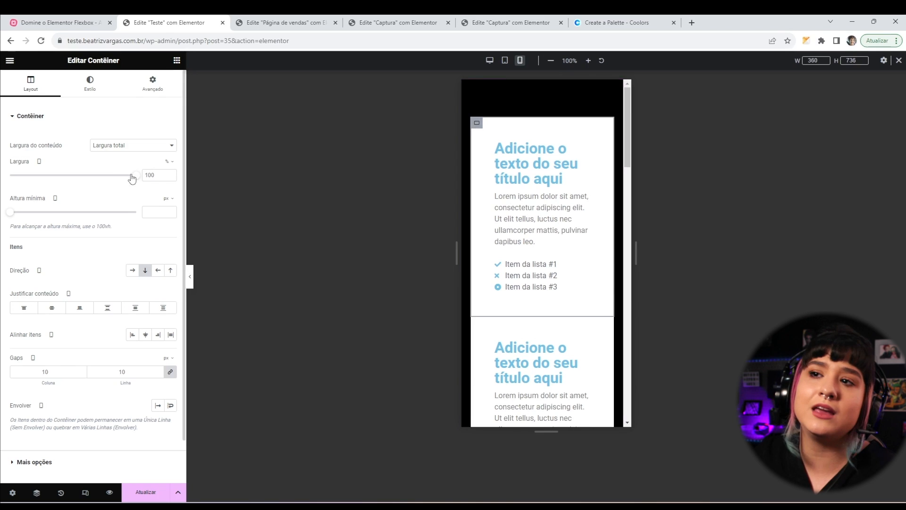
{"action": "scroll", "coordinate": [511, 302], "scroll_direction": "down", "scroll_amount": 1}
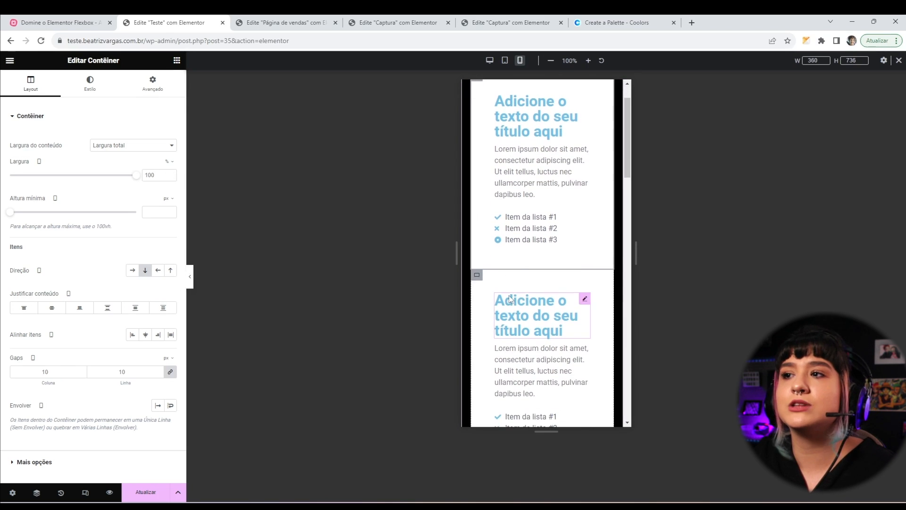
Examine the mobile width options of the first card's text widget without changing them
{"action": "left_click", "coordinate": [533, 157]}
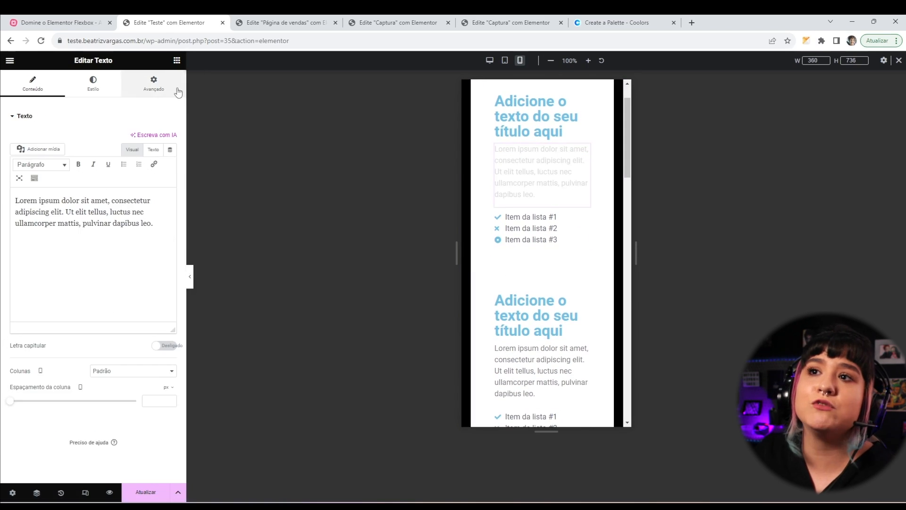
{"action": "left_click", "coordinate": [154, 90]}
{"action": "left_click", "coordinate": [118, 216]}
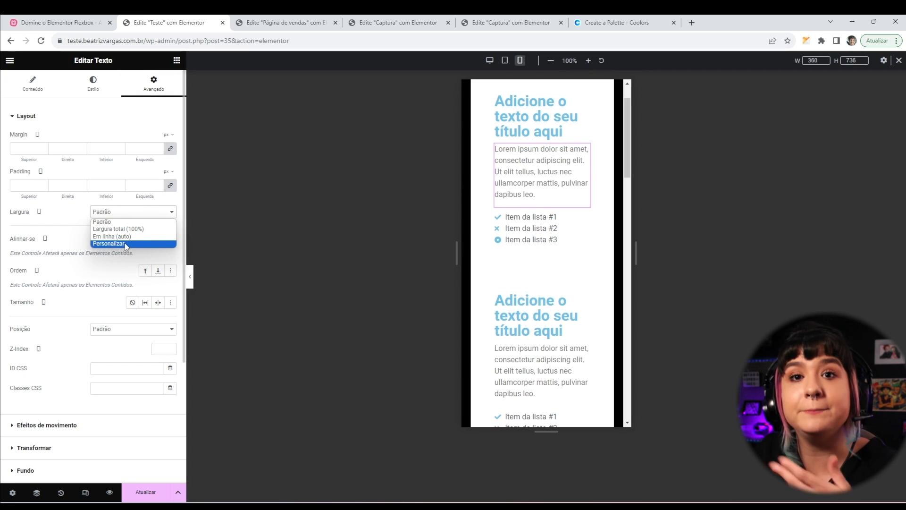
{"action": "left_click", "coordinate": [62, 225]}
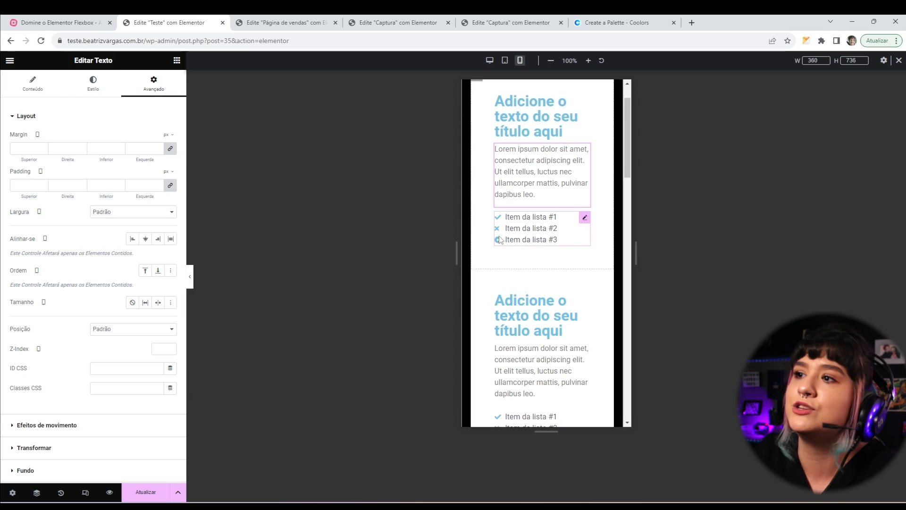
Unlink the first card's mobile margins and set its bottom margin to 30 px
{"action": "scroll", "coordinate": [493, 224], "scroll_direction": "up", "scroll_amount": 1}
{"action": "left_click", "coordinate": [477, 123]}
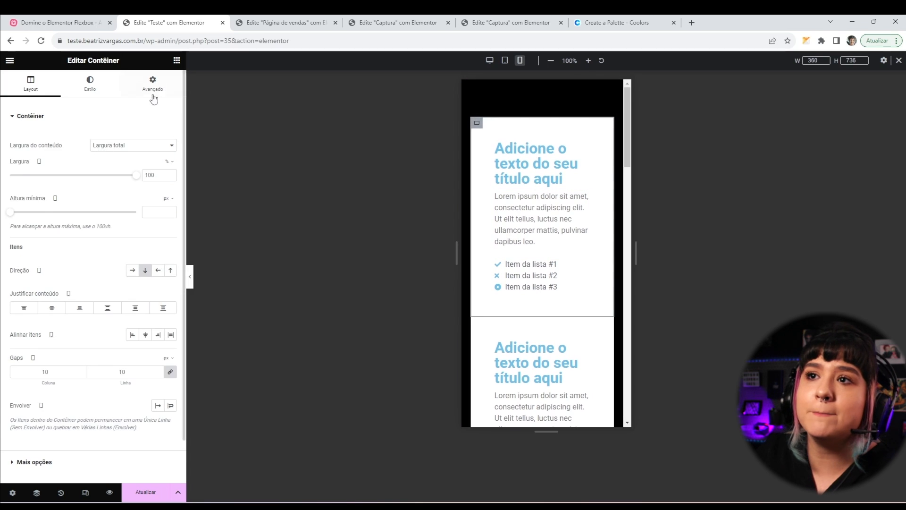
{"action": "left_click", "coordinate": [152, 84]}
{"action": "left_click", "coordinate": [169, 148]}
{"action": "left_click", "coordinate": [120, 147]}
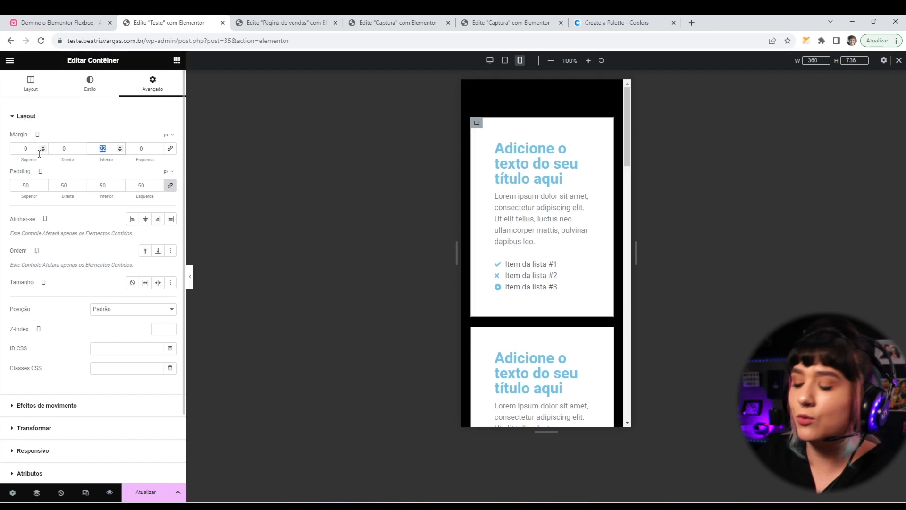
{"action": "type", "text": "30"}
Set the second card's mobile bottom margin to 30 px
{"action": "scroll", "coordinate": [566, 361], "scroll_direction": "down", "scroll_amount": 3}
{"action": "left_click", "coordinate": [477, 194]}
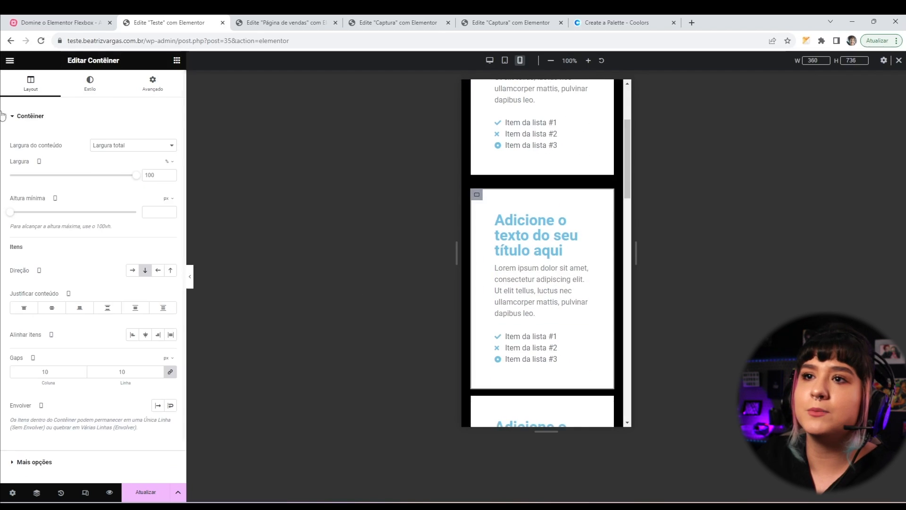
{"action": "left_click", "coordinate": [152, 84]}
{"action": "left_click", "coordinate": [106, 154]}
{"action": "type", "text": "-1"}
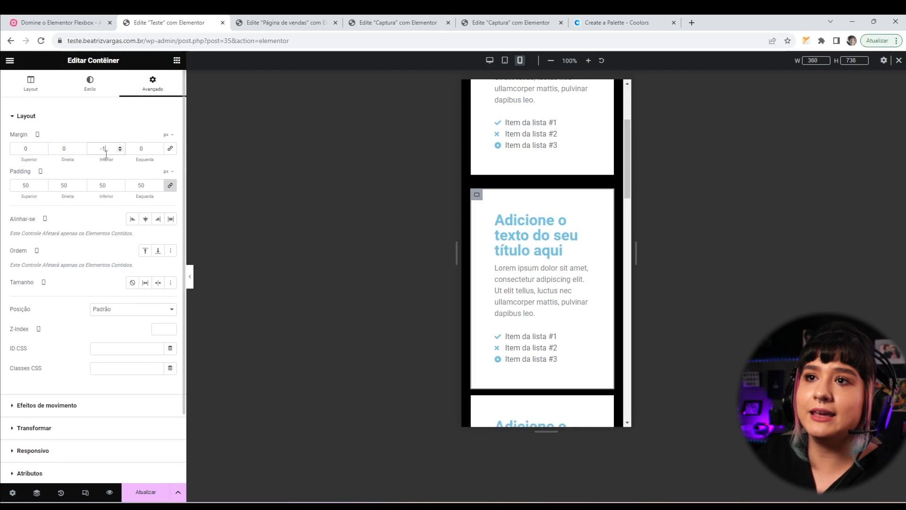
{"action": "key", "text": "BackSpace"}
{"action": "key", "text": "BackSpace"}
{"action": "type", "text": "30"}
Unlink the third card's mobile margins, with 0 px on top and 30 px at the bottom
{"action": "scroll", "coordinate": [605, 373], "scroll_direction": "down", "scroll_amount": 3}
{"action": "left_click", "coordinate": [477, 274]}
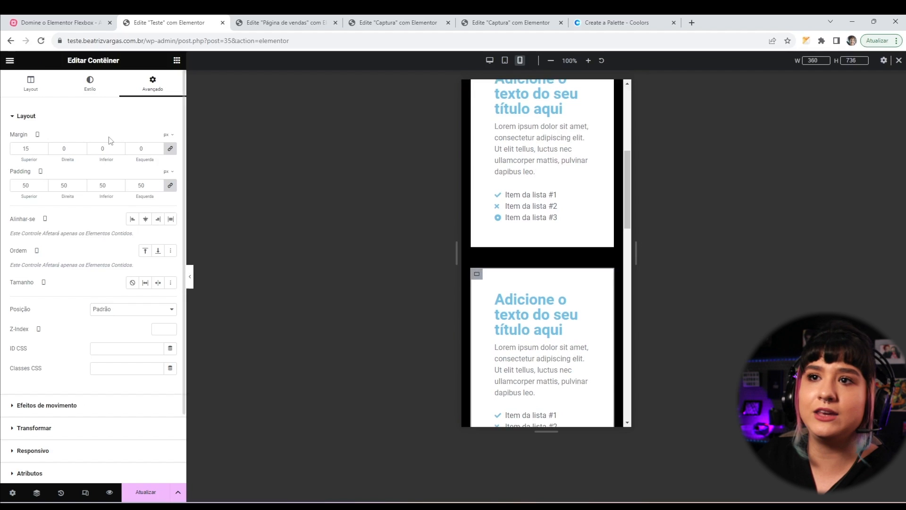
{"action": "left_click", "coordinate": [169, 148]}
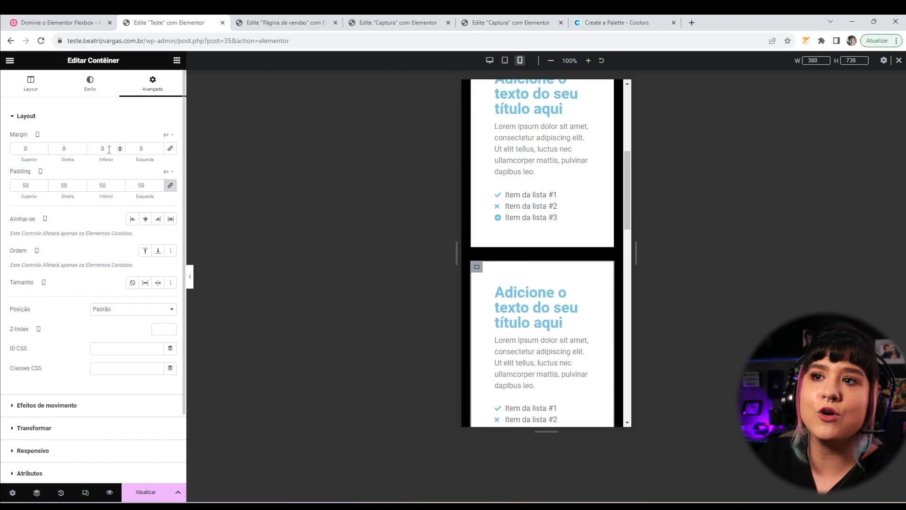
Unlink the fourth card's mobile margins and bring its top margin to 0 px
{"action": "scroll", "coordinate": [584, 289], "scroll_direction": "down", "scroll_amount": 8}
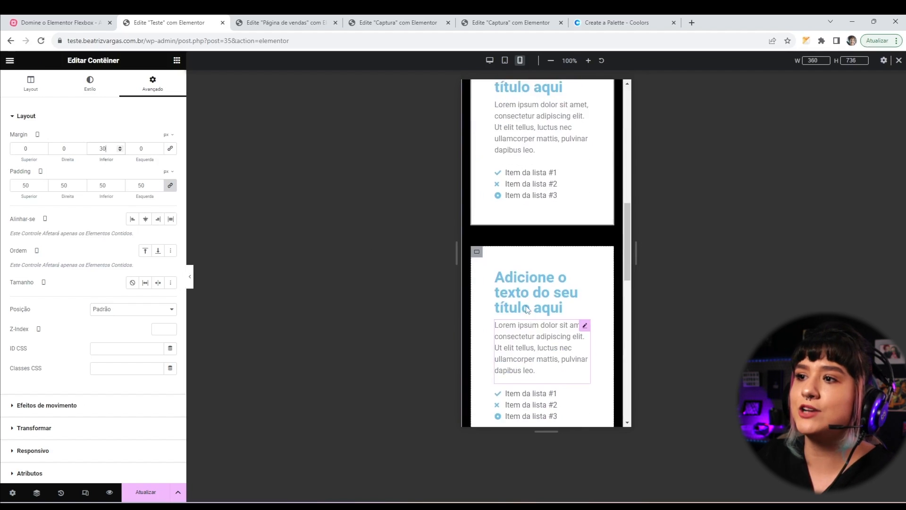
{"action": "scroll", "coordinate": [487, 268], "scroll_direction": "up", "scroll_amount": 3}
{"action": "left_click", "coordinate": [478, 204]}
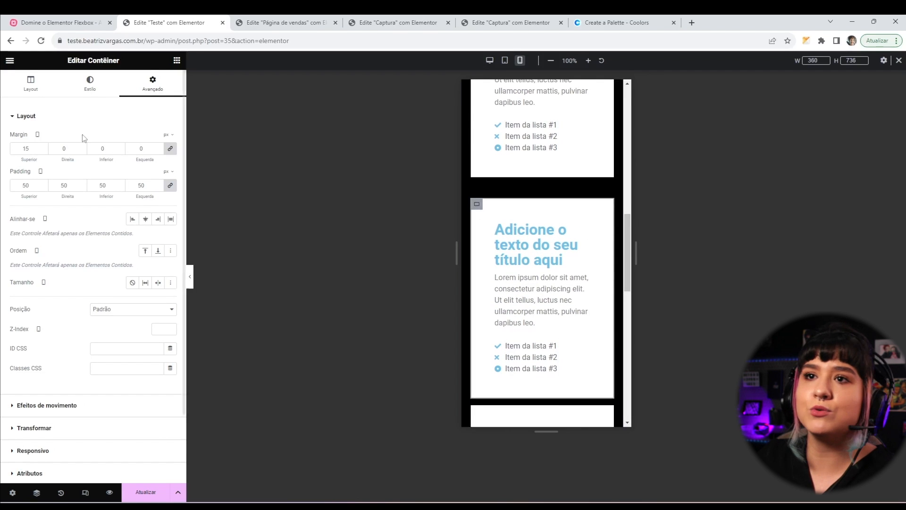
{"action": "left_click", "coordinate": [171, 149]}
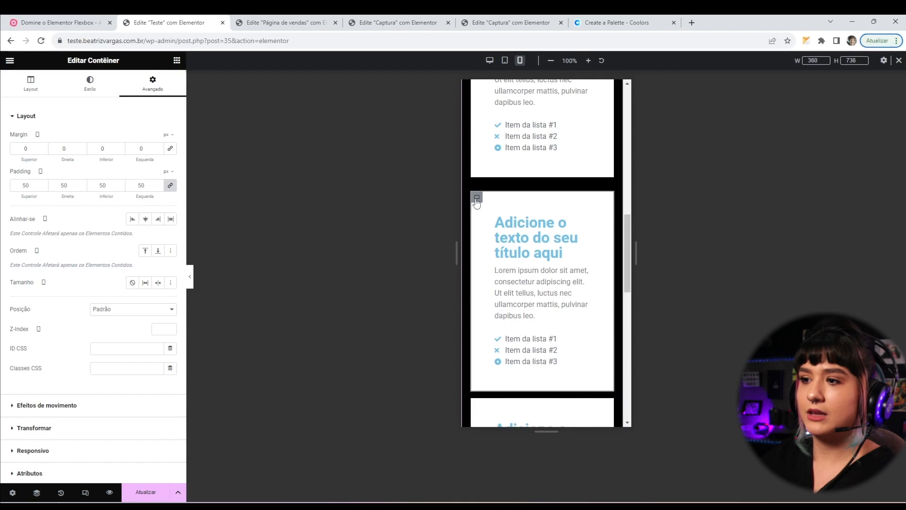
Unlink the fifth card's mobile margins and set its top margin to 30 px
{"action": "scroll", "coordinate": [543, 267], "scroll_direction": "down", "scroll_amount": 3}
{"action": "left_click", "coordinate": [475, 265]}
{"action": "left_click", "coordinate": [152, 84]}
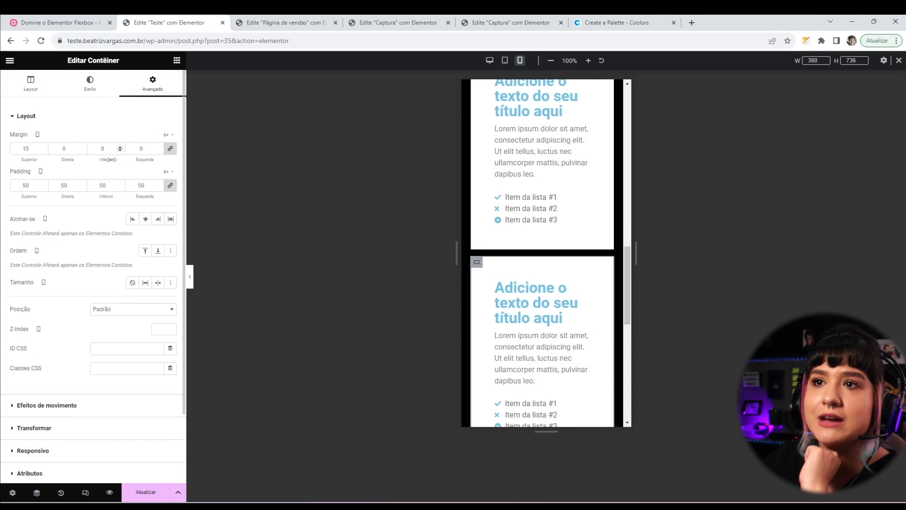
{"action": "left_click", "coordinate": [171, 148]}
{"action": "type", "text": "30"}
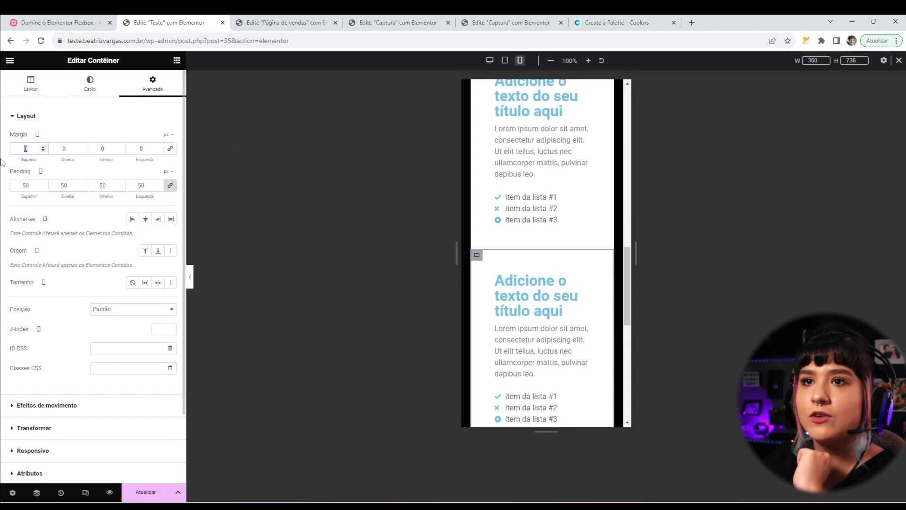
Set the top margin of the sixth and last card to 30 px for mobile
{"action": "scroll", "coordinate": [560, 356], "scroll_direction": "down", "scroll_amount": 4}
{"action": "scroll", "coordinate": [560, 357], "scroll_direction": "down", "scroll_amount": 2}
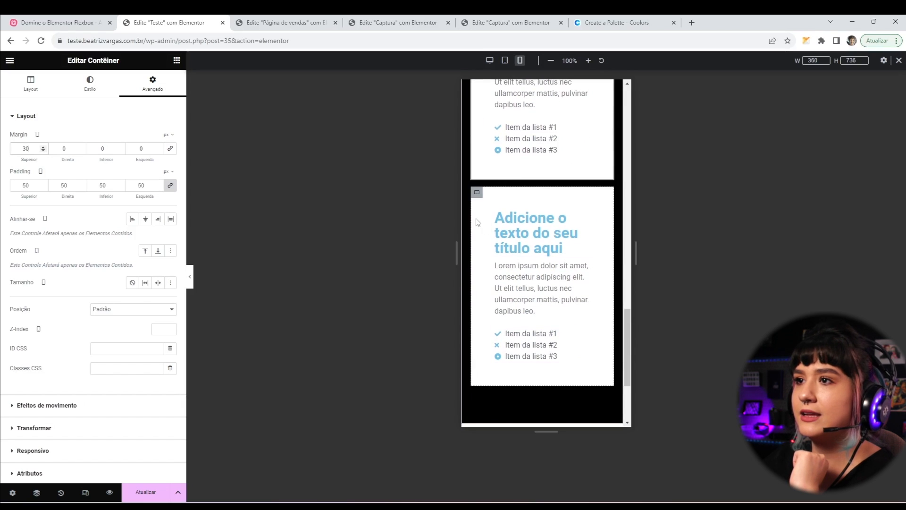
{"action": "left_click", "coordinate": [477, 192]}
{"action": "left_click", "coordinate": [152, 84]}
{"action": "double_click", "coordinate": [26, 148]}
{"action": "type", "text": "30"}
Review the outer container's mobile layout and padding, and the first card's mobile margins
{"action": "scroll", "coordinate": [543, 376], "scroll_direction": "up", "scroll_amount": 3}
{"action": "scroll", "coordinate": [539, 379], "scroll_direction": "up", "scroll_amount": 18}
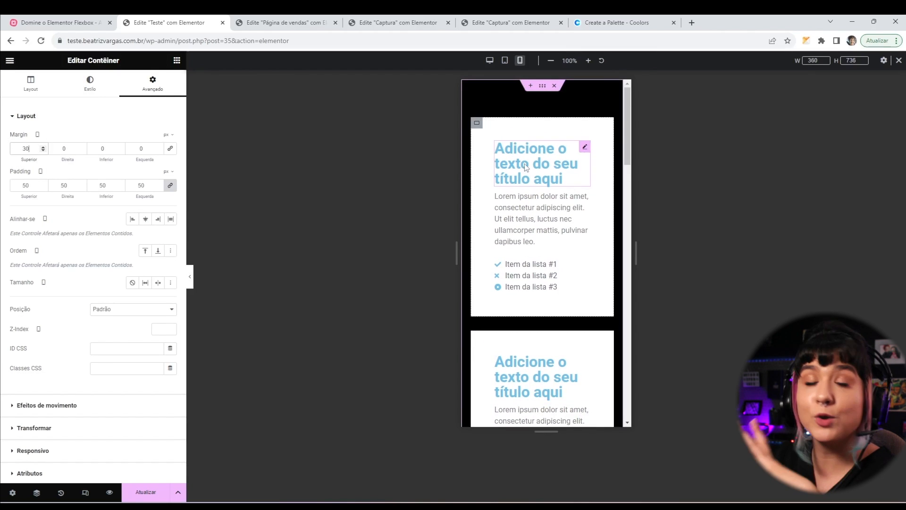
{"action": "left_click", "coordinate": [541, 86]}
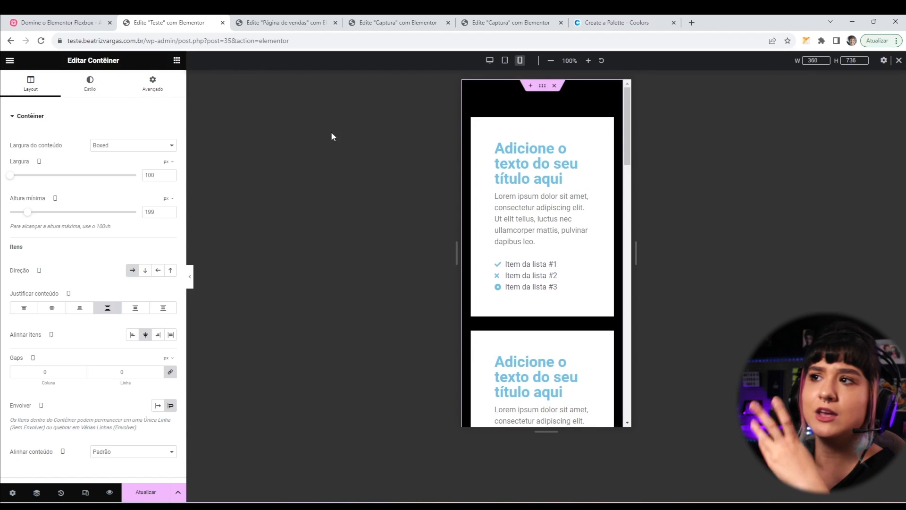
{"action": "left_click", "coordinate": [152, 84]}
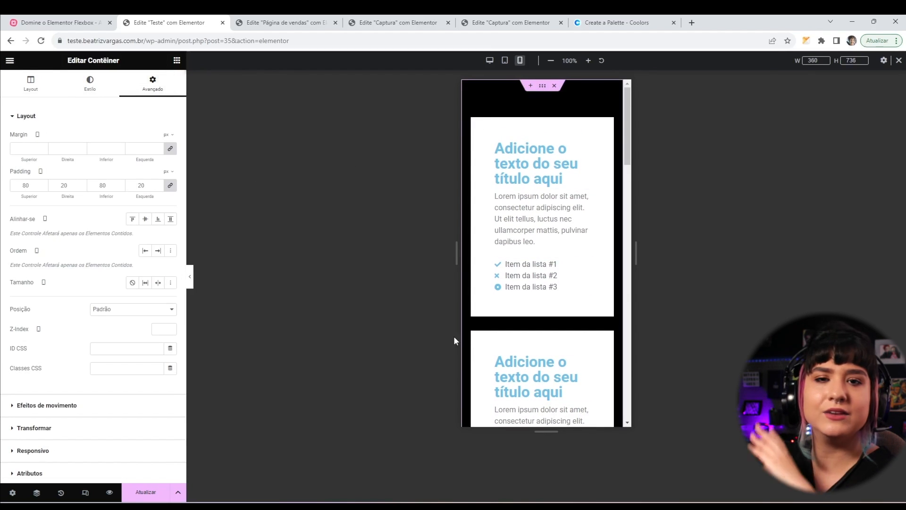
{"action": "left_click", "coordinate": [477, 123]}
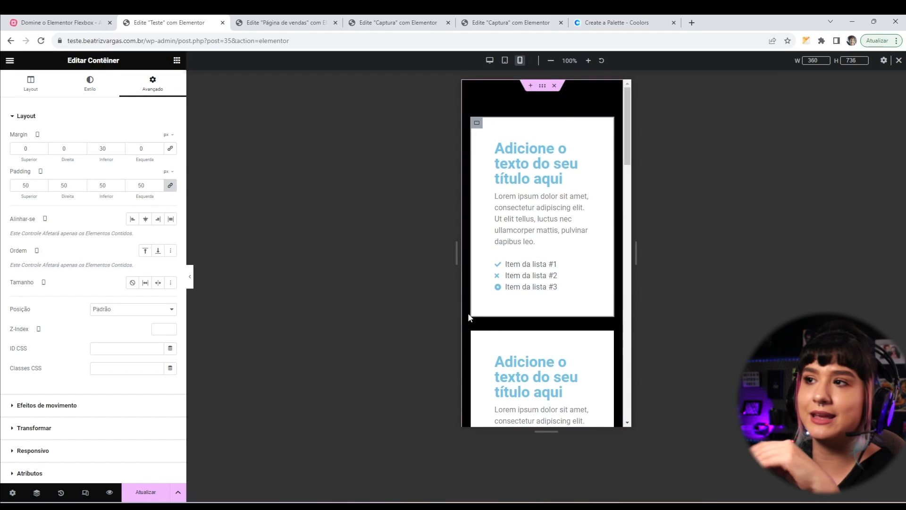